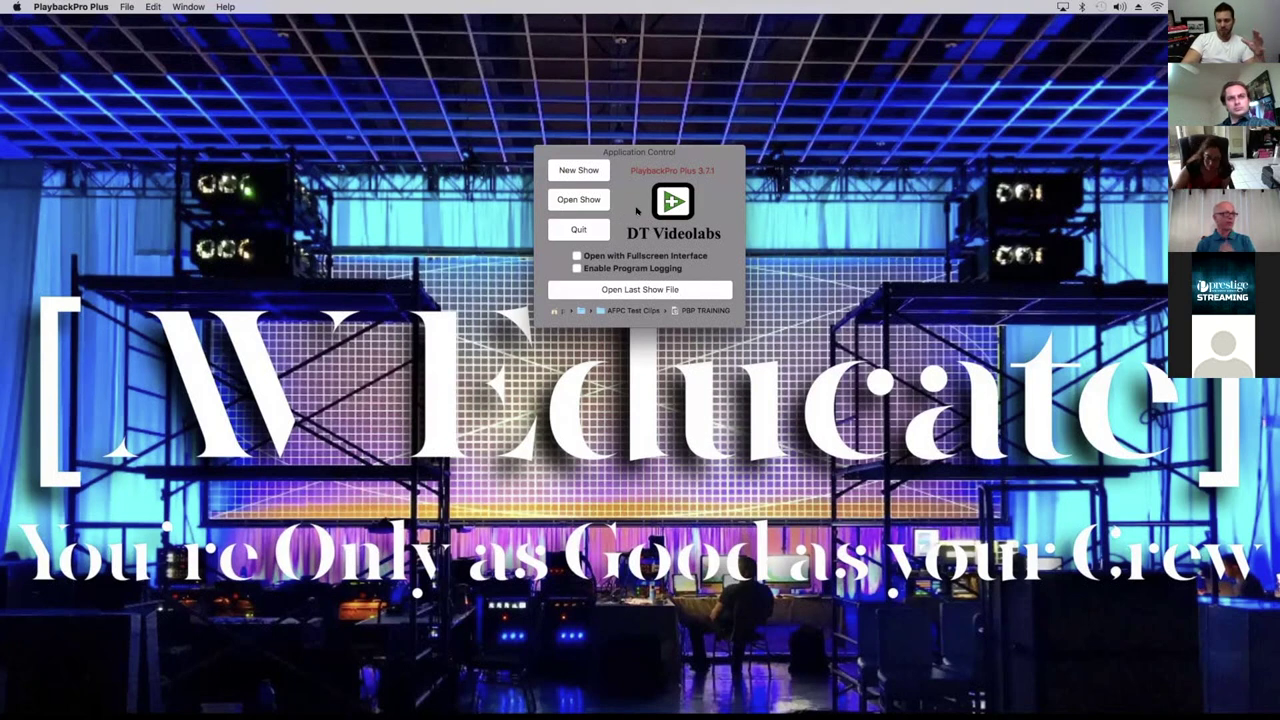
# Create a new show, move its window to the screen corner and enlarge it to cover most of the desktop
pyautogui.click(579, 171)
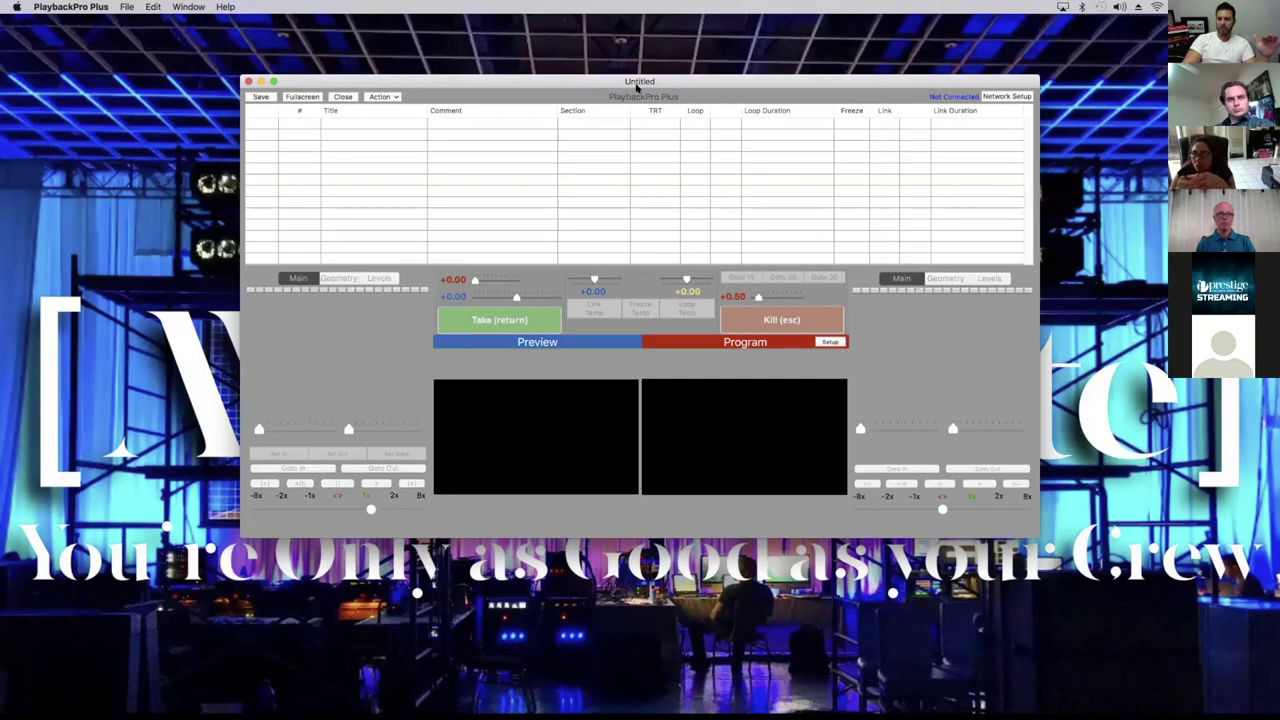
pyautogui.moveTo(642, 84); pyautogui.dragTo(408, 25)
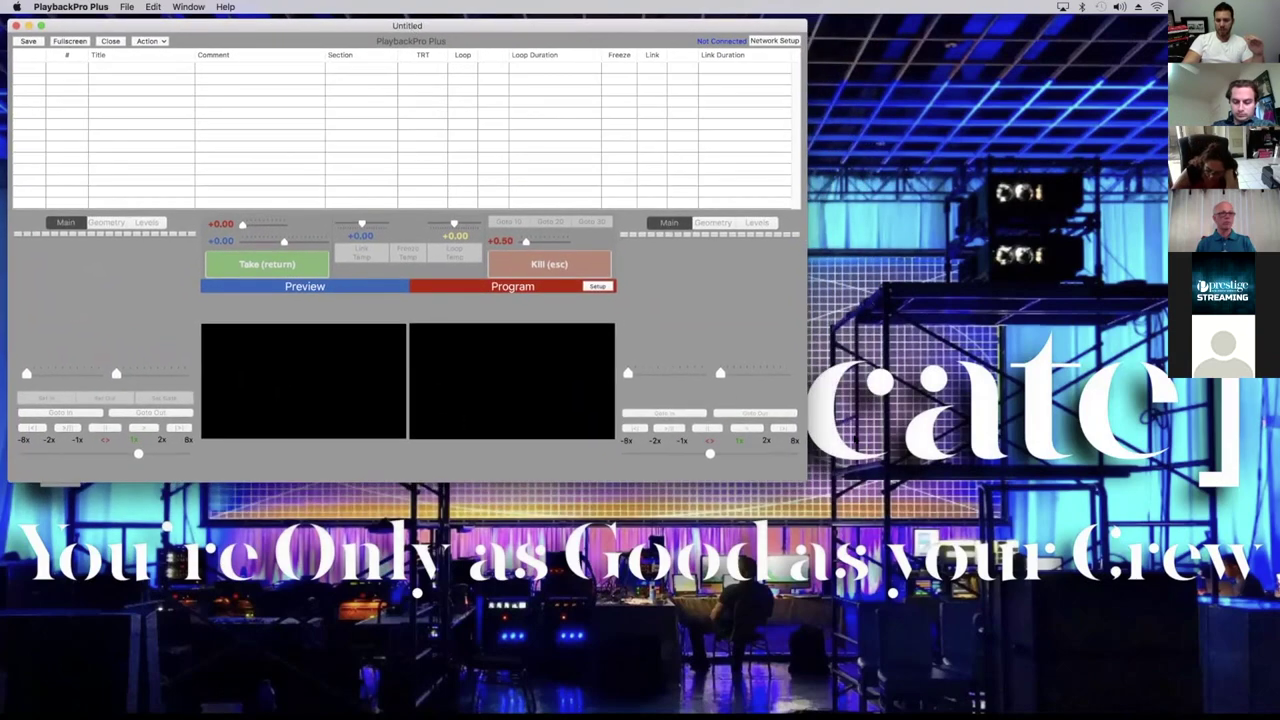
pyautogui.moveTo(798, 481); pyautogui.dragTo(1117, 702)
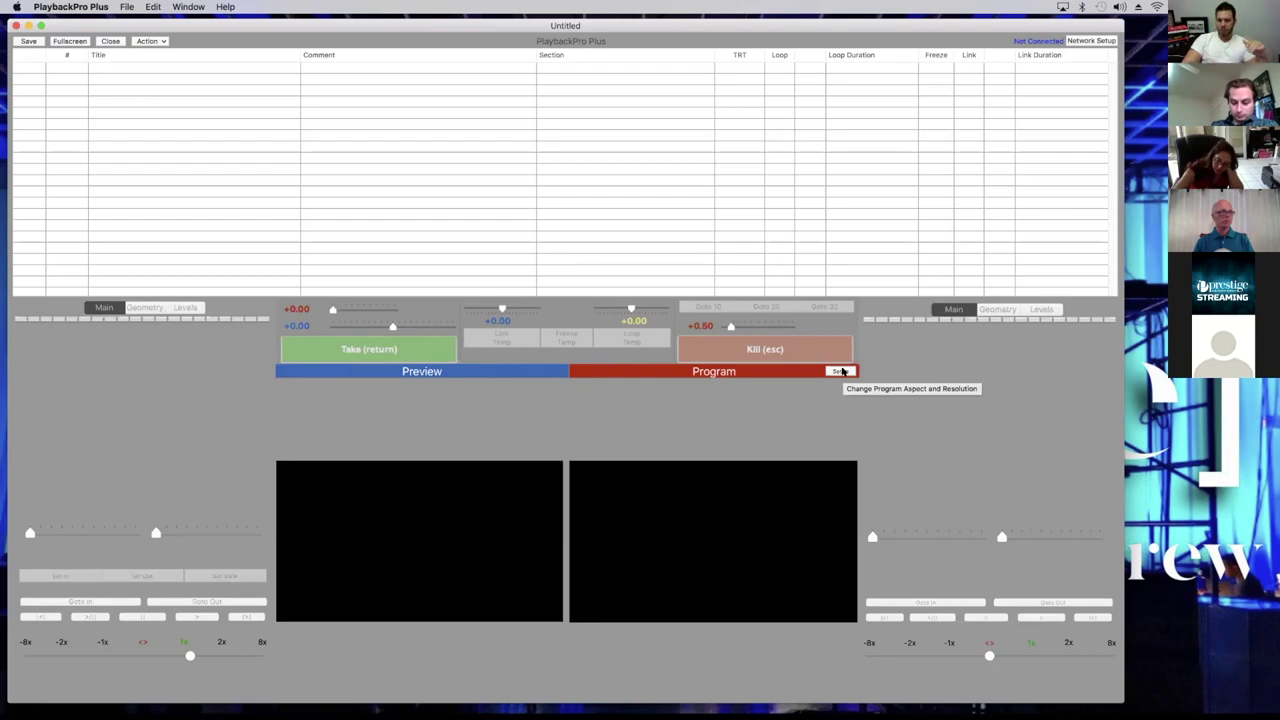
# Examine the output resolutions and refresh rates available for Program, leaving the setting as it is
pyautogui.click(840, 371)
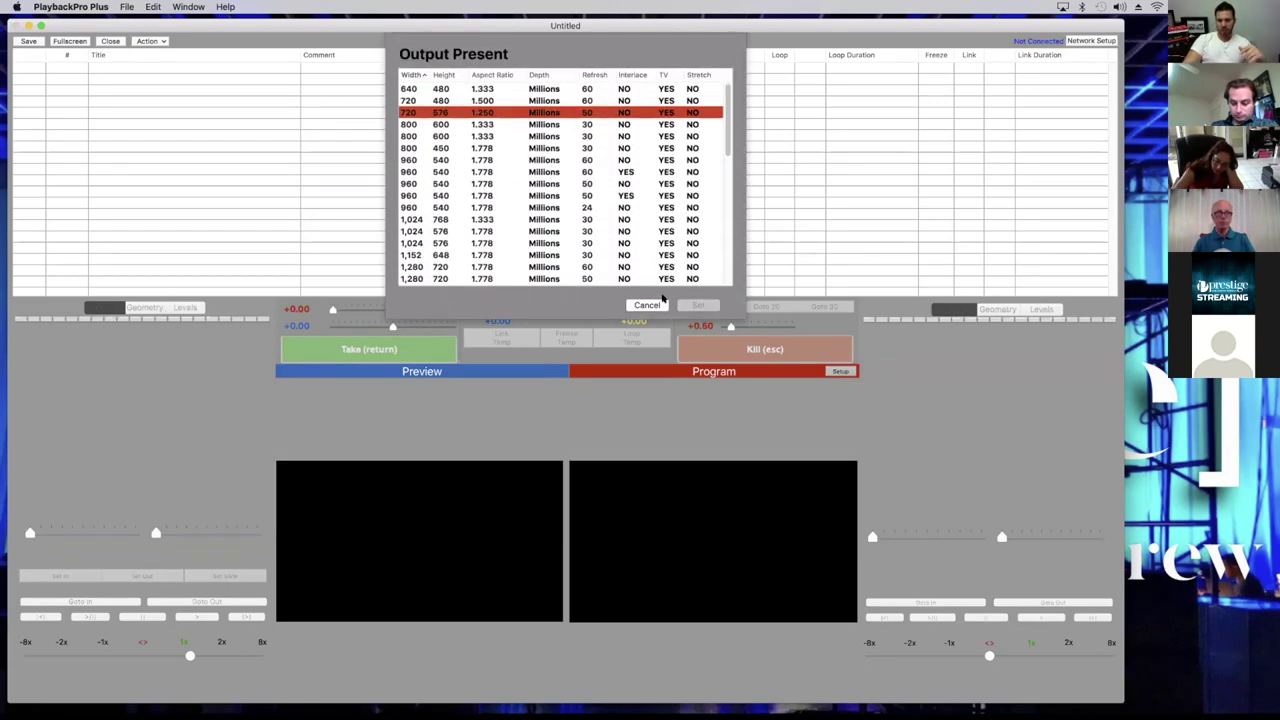
pyautogui.click(652, 304)
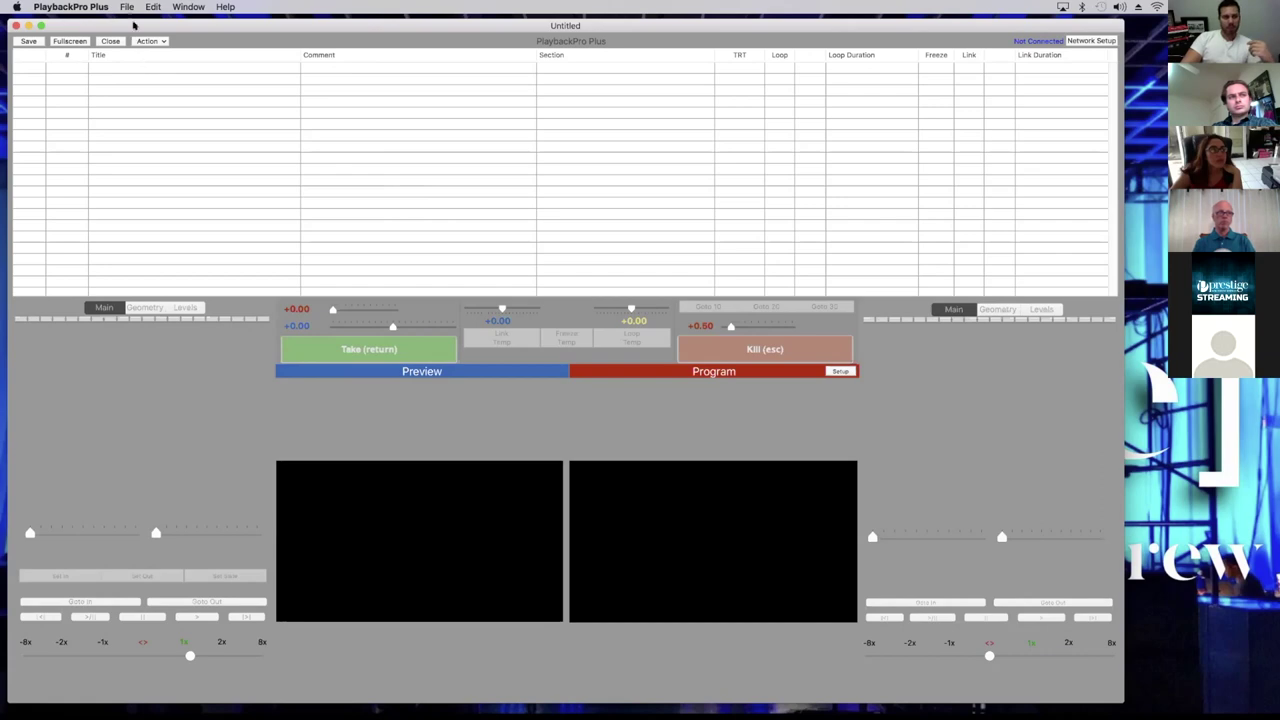
# Add the GoPro HERO3 Promo.mp4 clip from the AFPC Test Clips folder to the show
pyautogui.click(127, 7)
pyautogui.moveTo(150, 47)
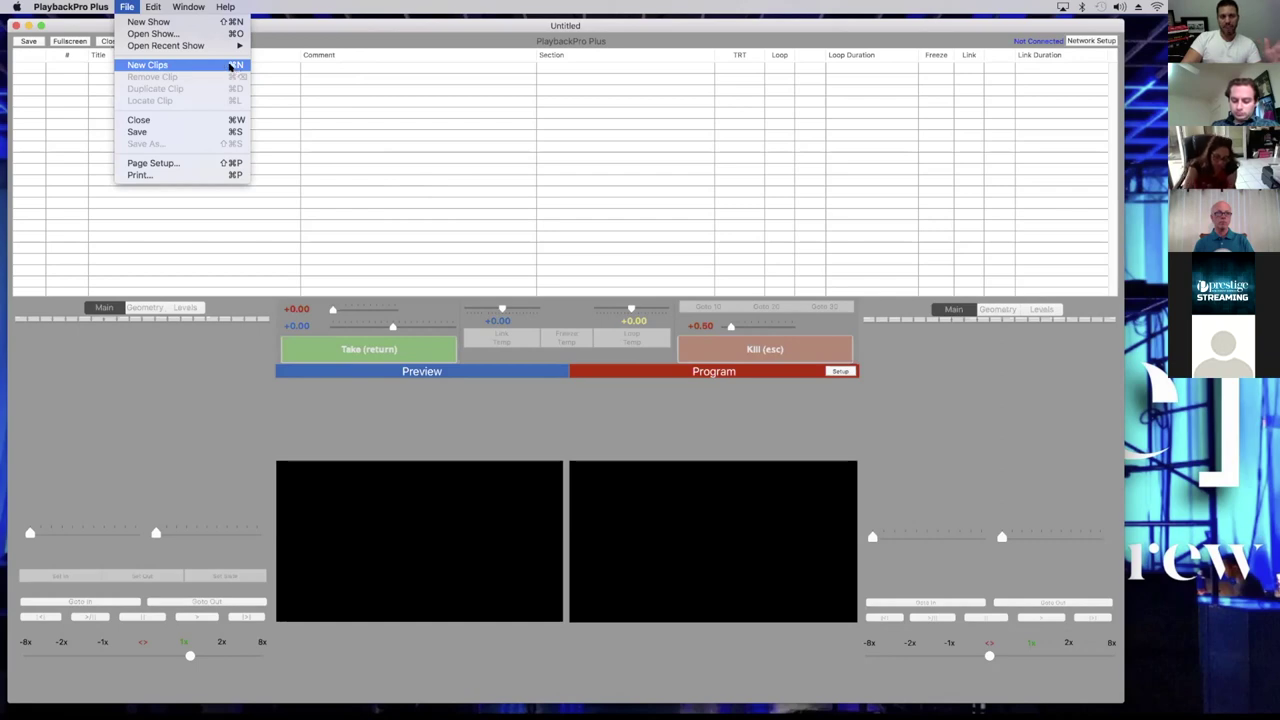
pyautogui.click(166, 68)
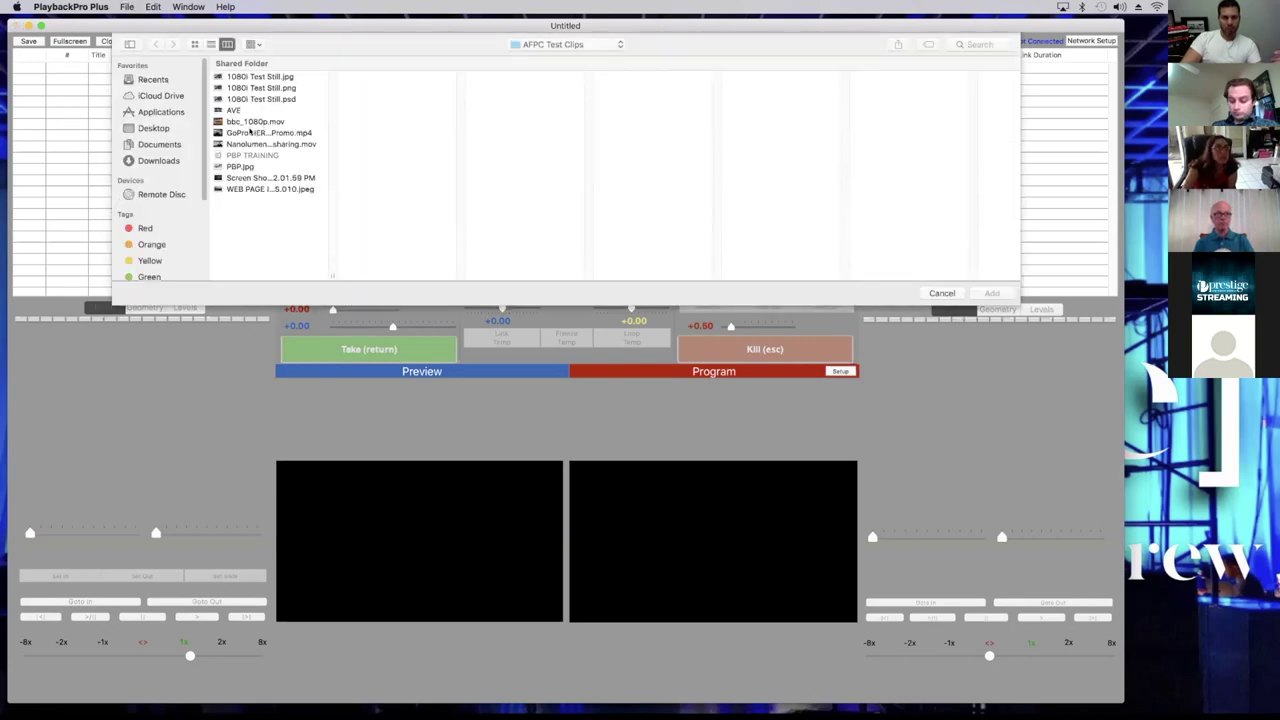
pyautogui.click(224, 132)
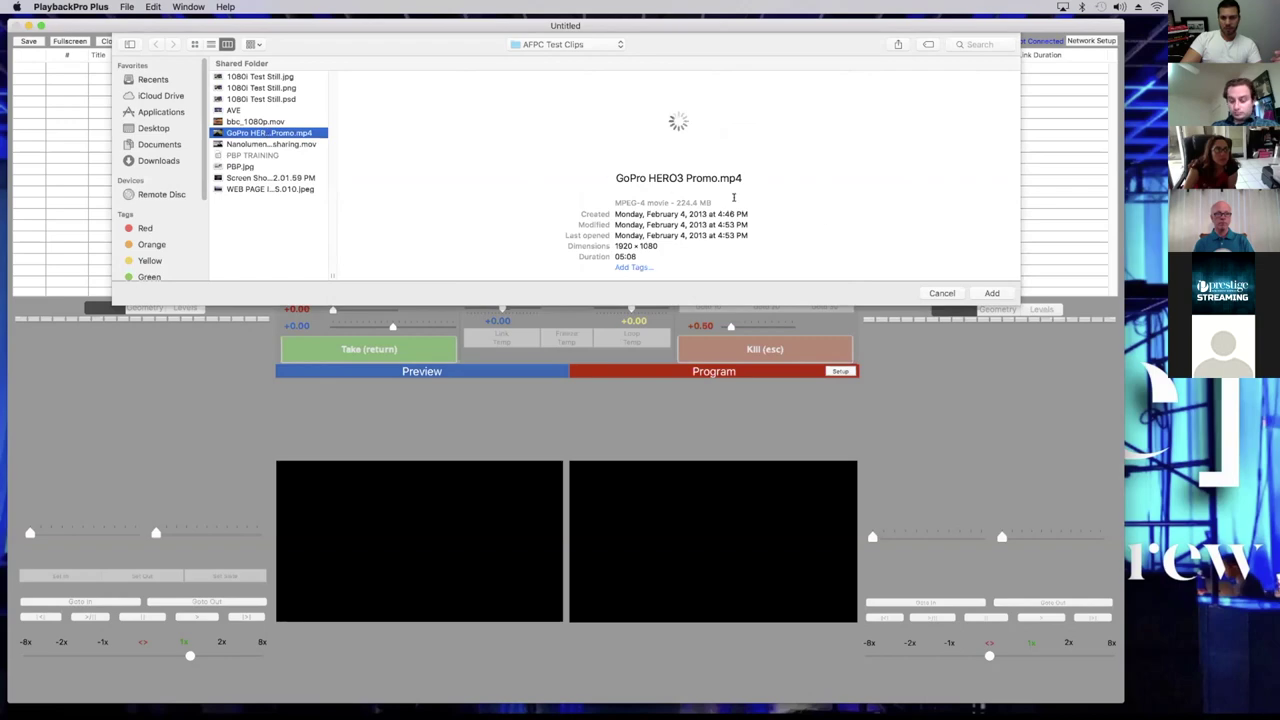
pyautogui.click(990, 293)
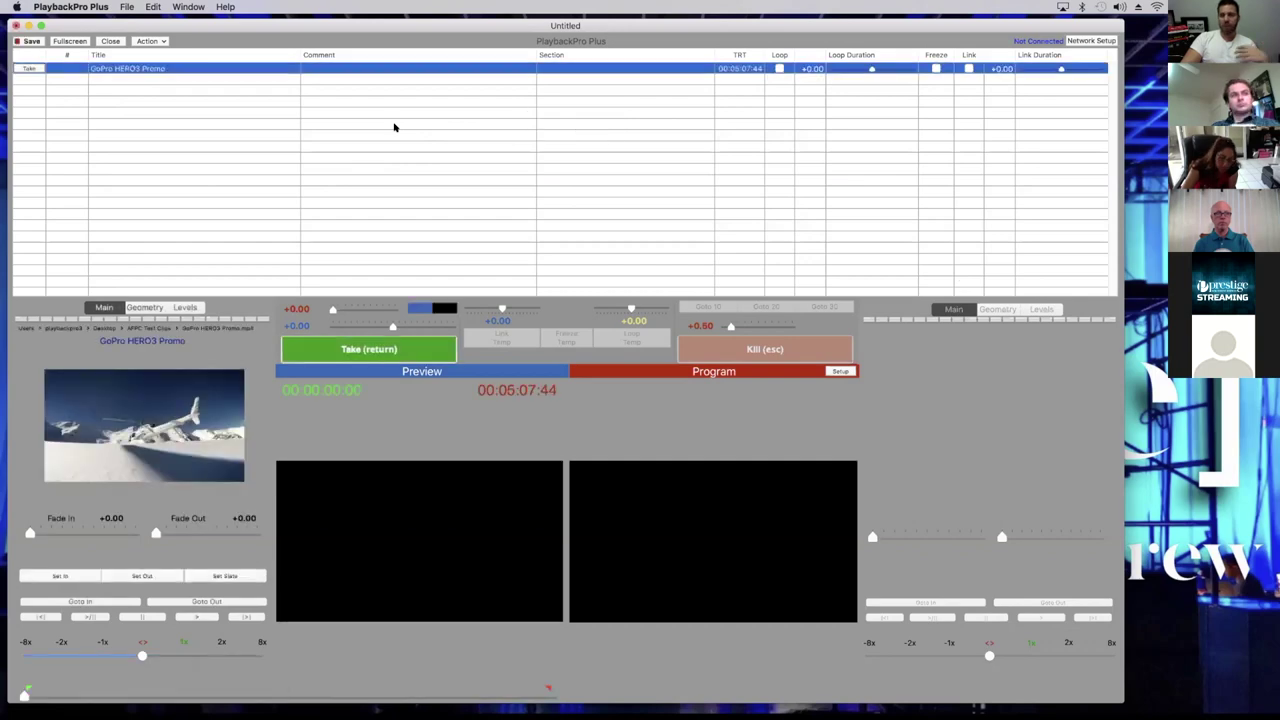
# Add the bbc_1080p.mov clip from the AFPC Test Clips folder below the GoPro clip
pyautogui.click(127, 7)
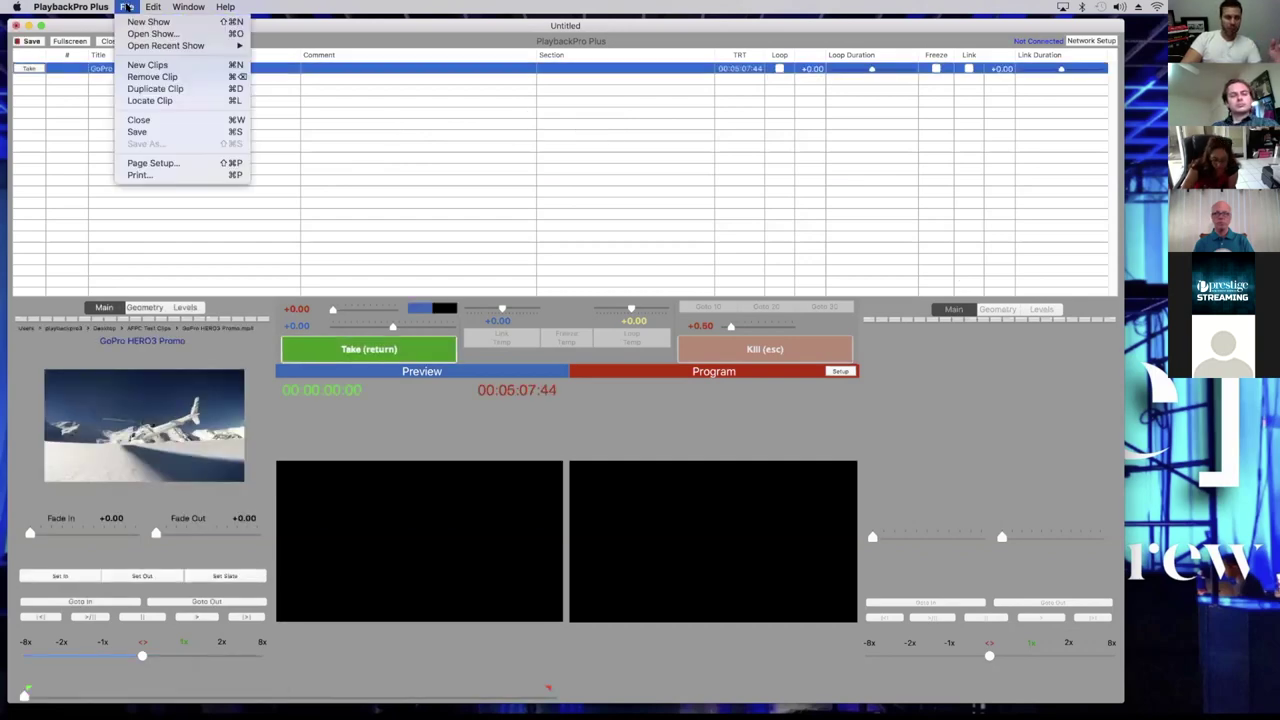
pyautogui.click(314, 25)
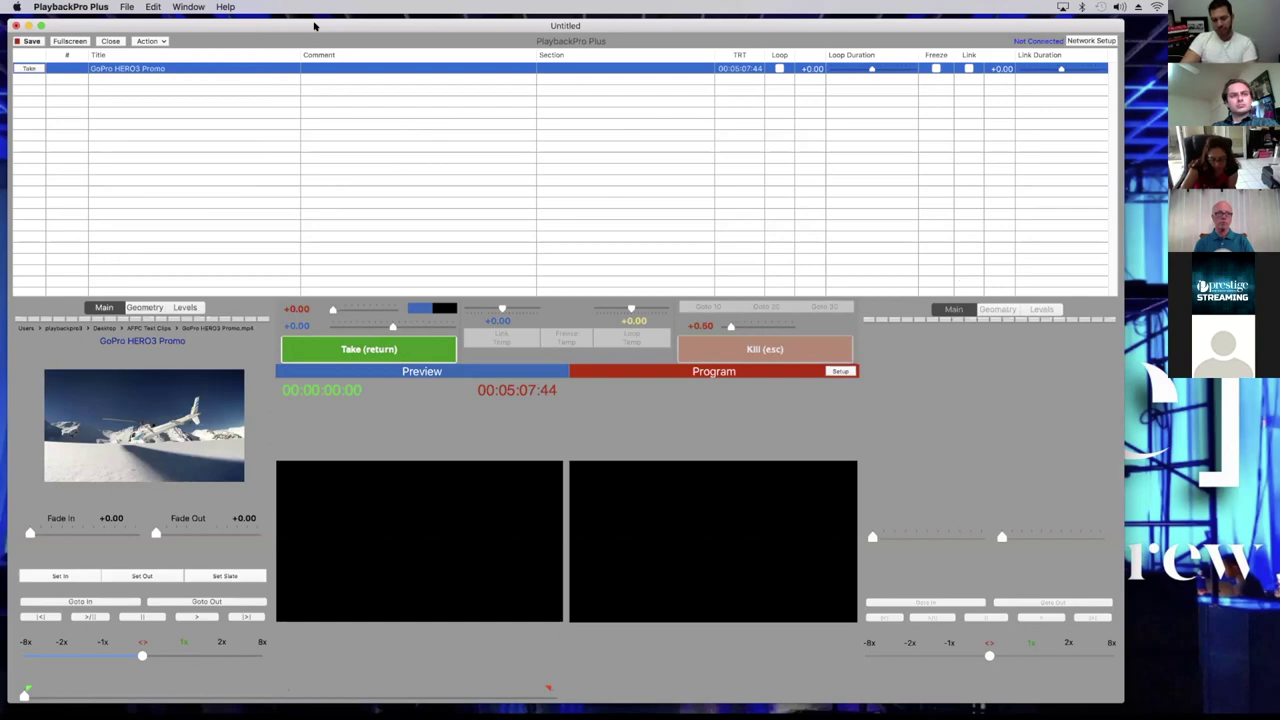
pyautogui.press('super+n')
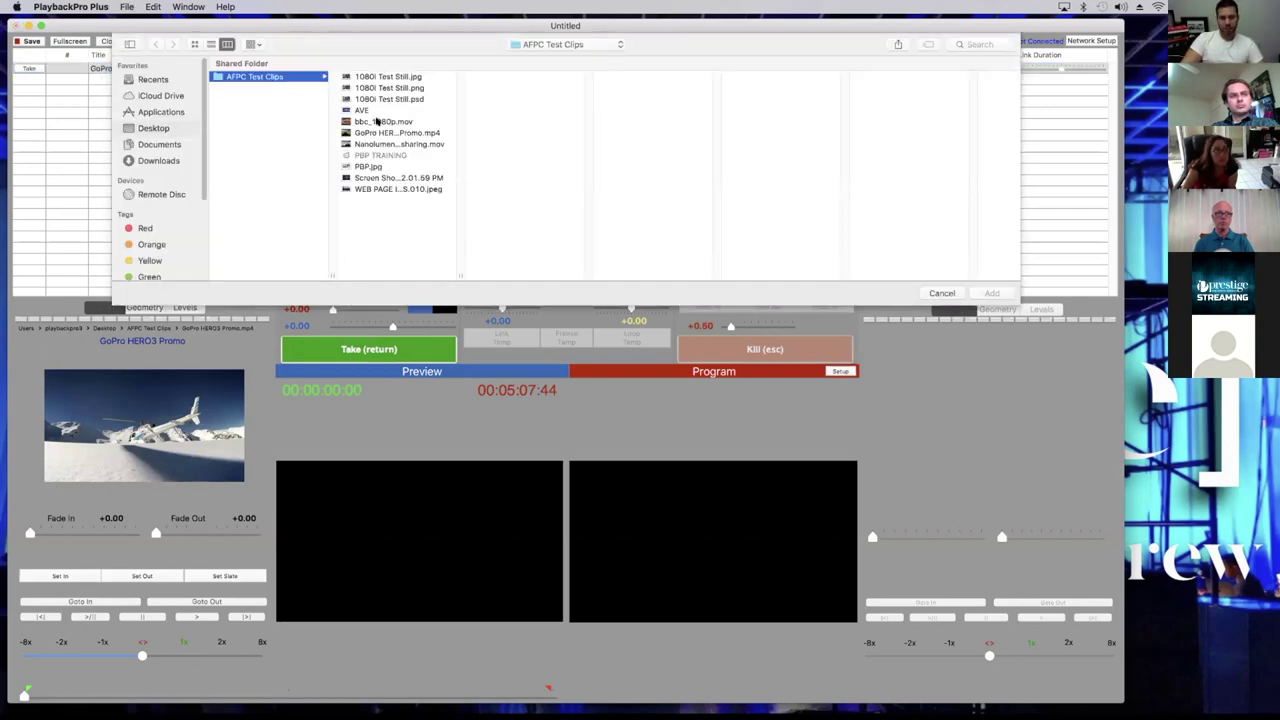
pyautogui.click(377, 121)
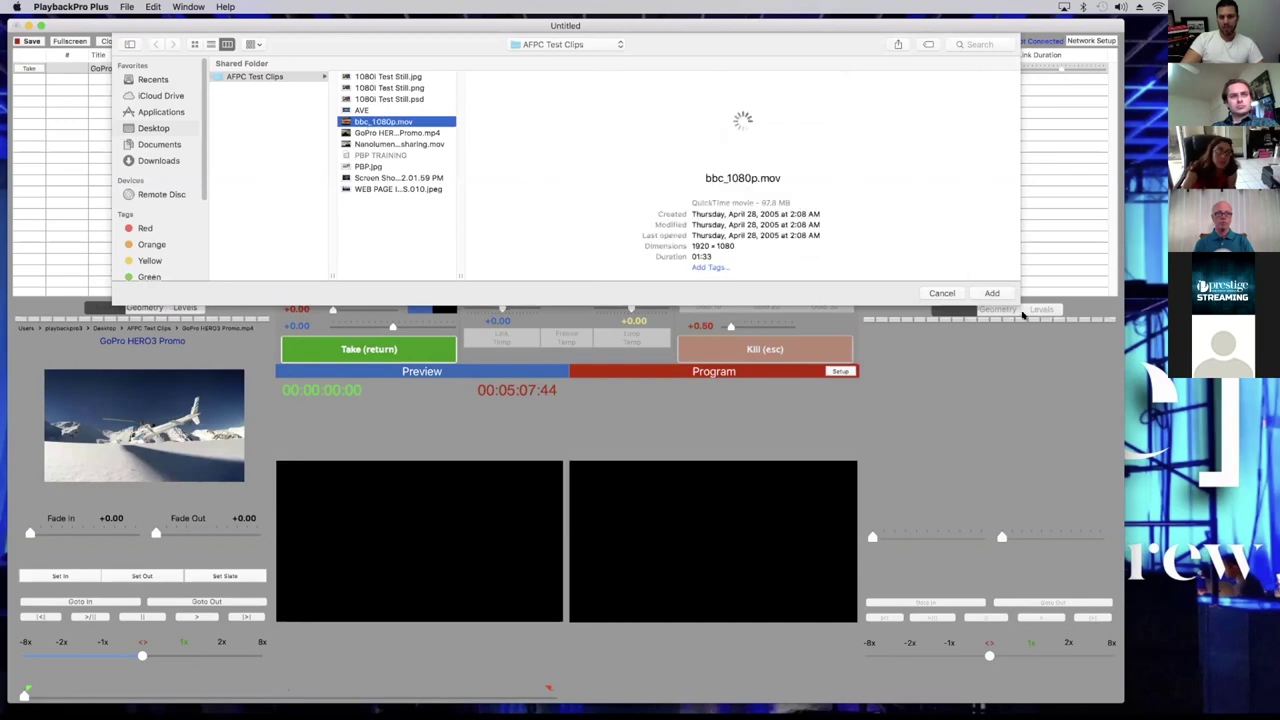
pyautogui.click(991, 293)
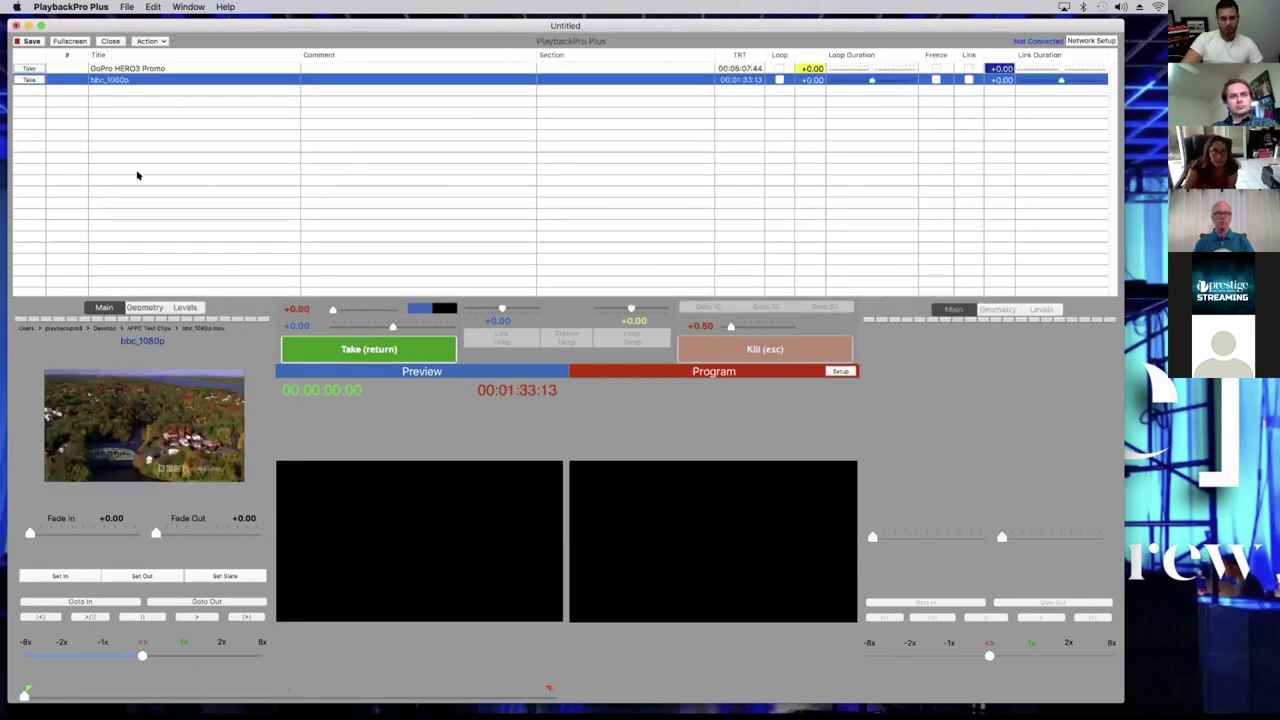
# Insert the PBP.jpg still directly after the GoPro HERO3 Promo clip and try to switch off its Freeze option
pyautogui.click(135, 68)
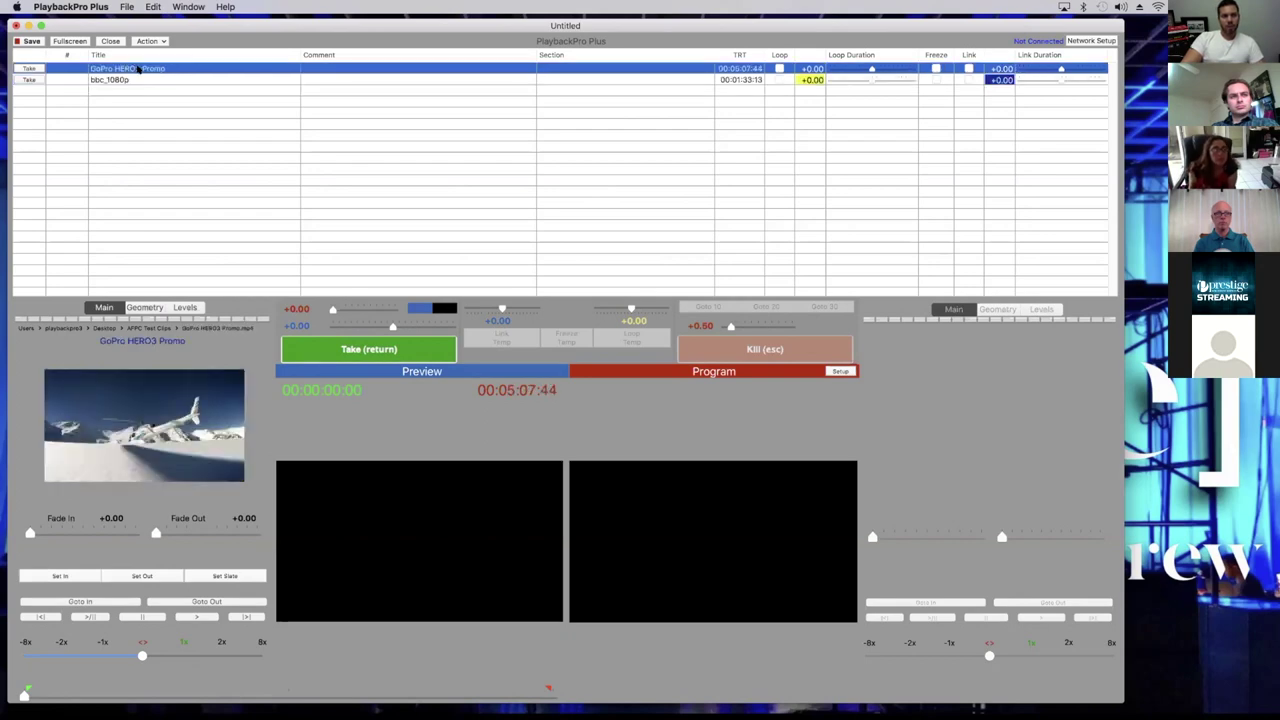
pyautogui.click(127, 7)
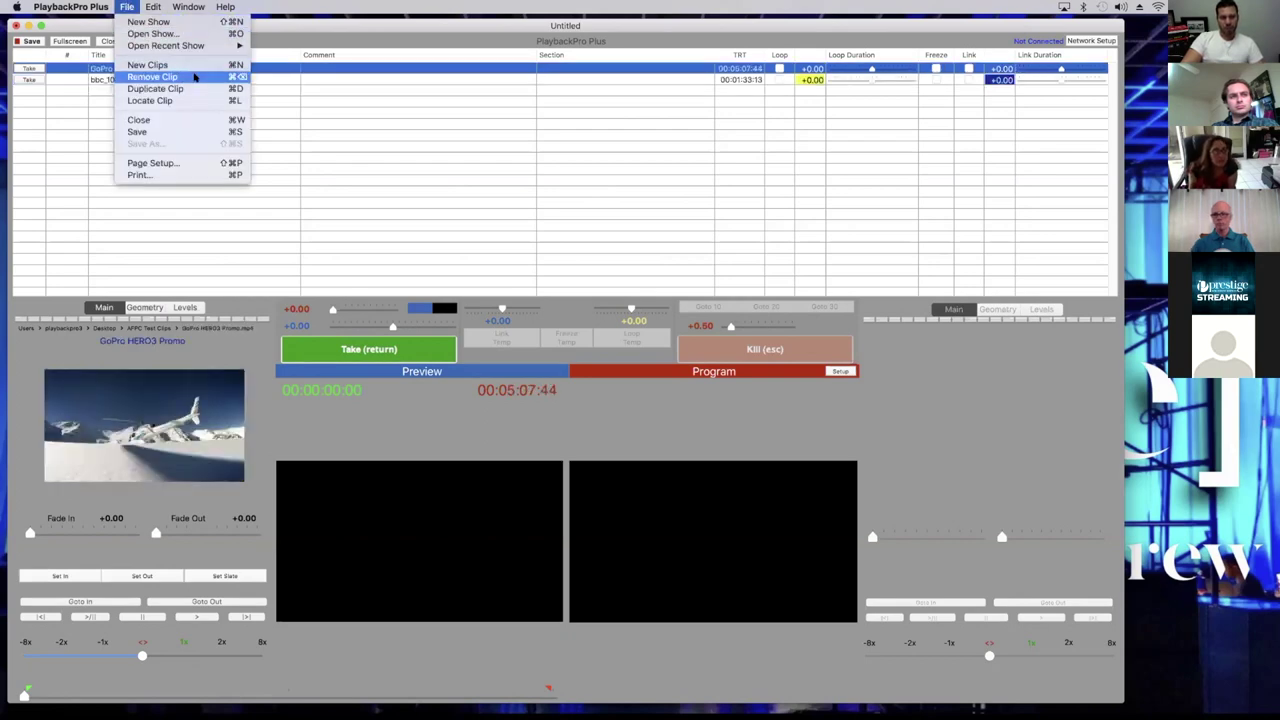
pyautogui.click(286, 31)
pyautogui.press('super+o')
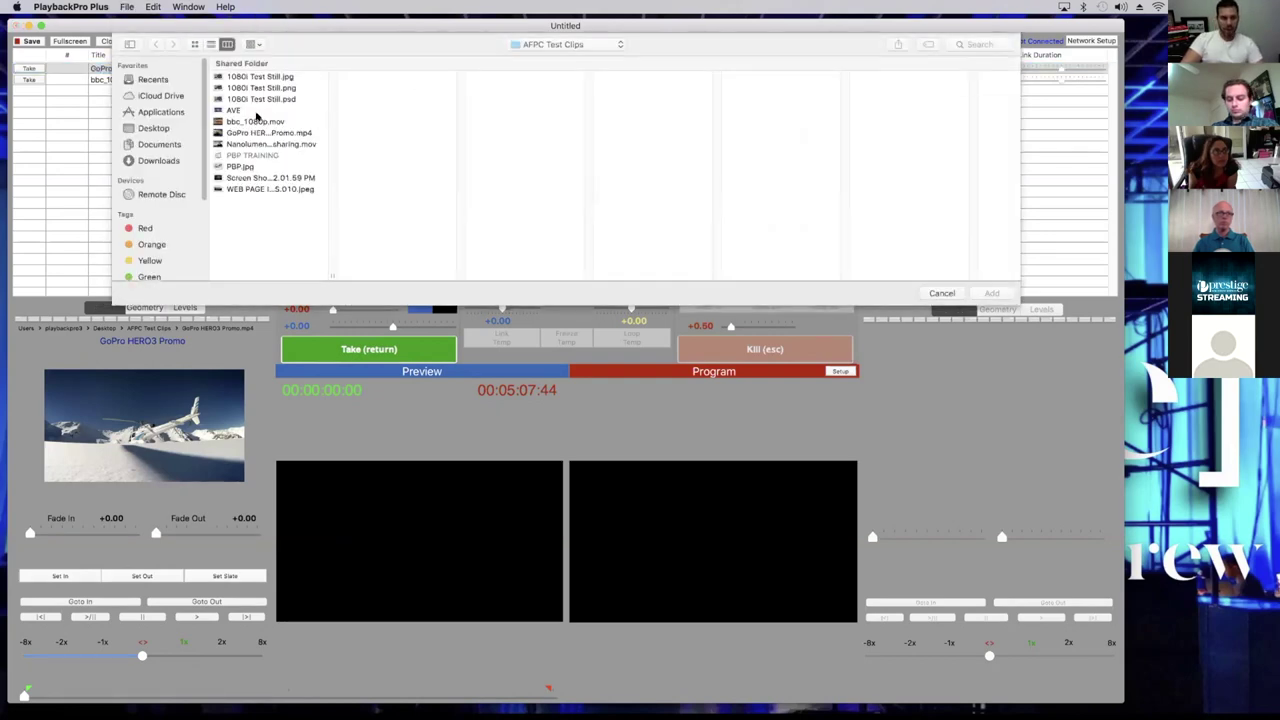
pyautogui.click(257, 166)
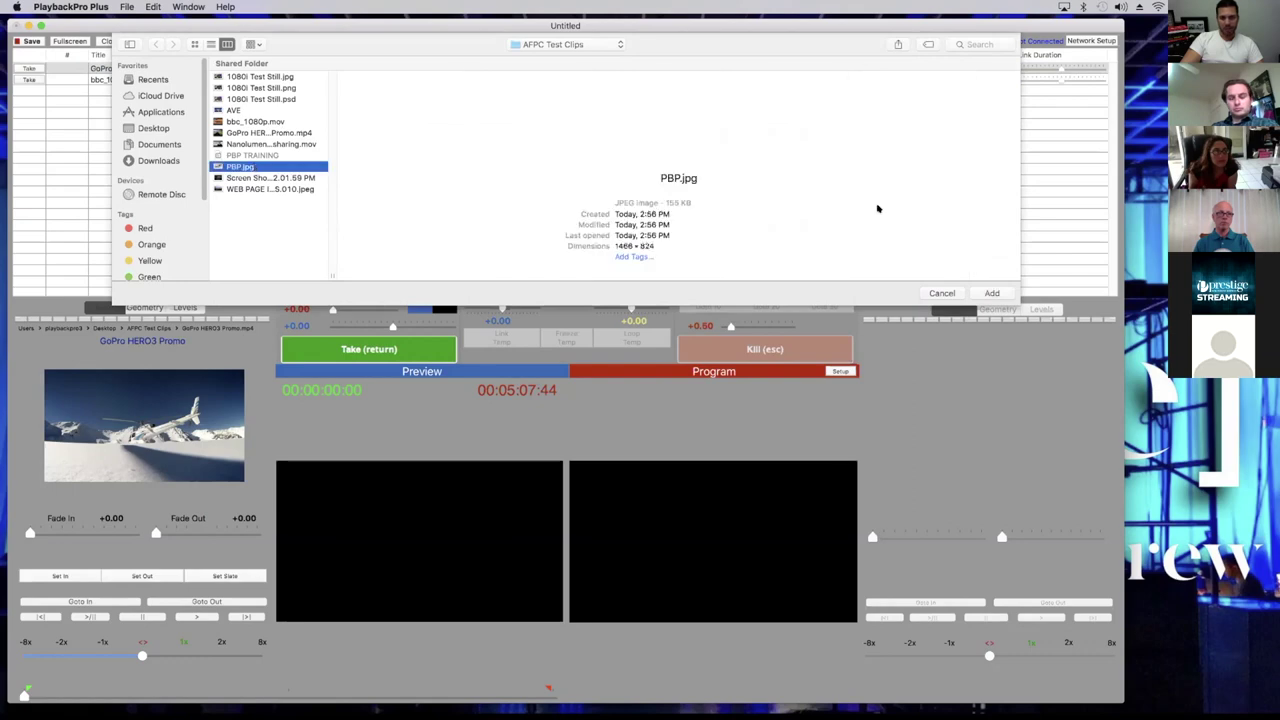
pyautogui.press('Return')
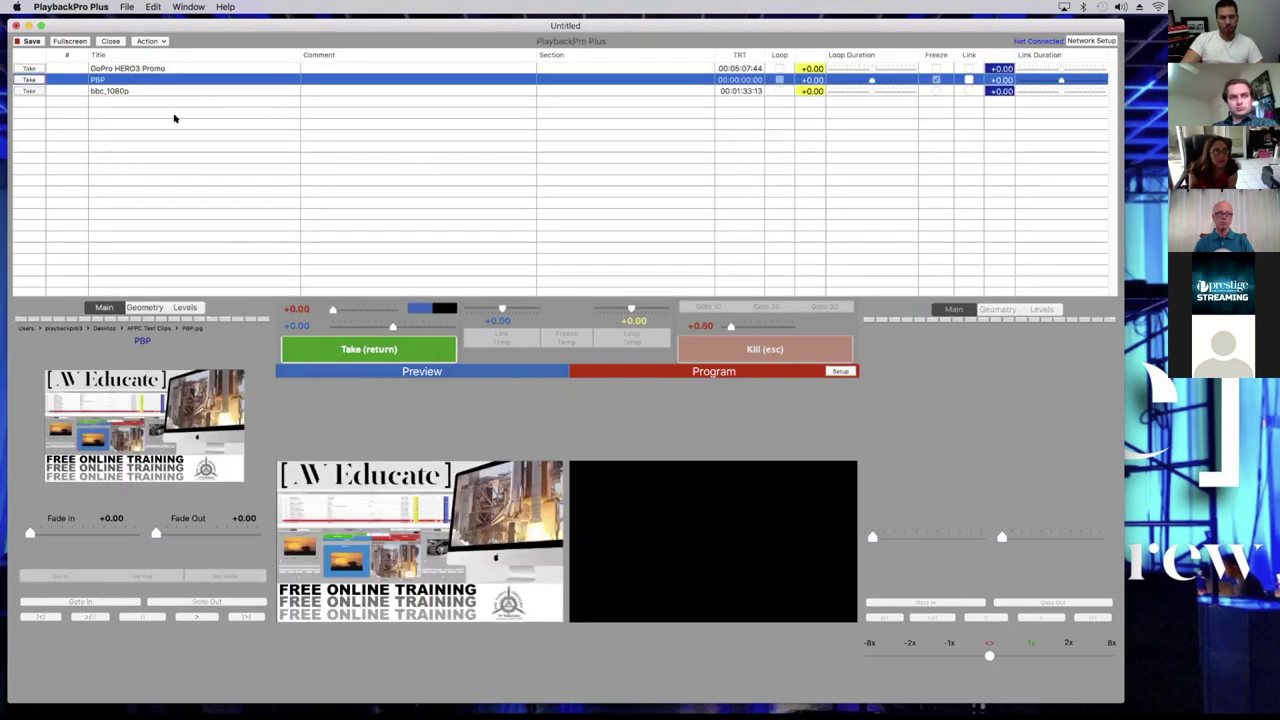
pyautogui.click(935, 80)
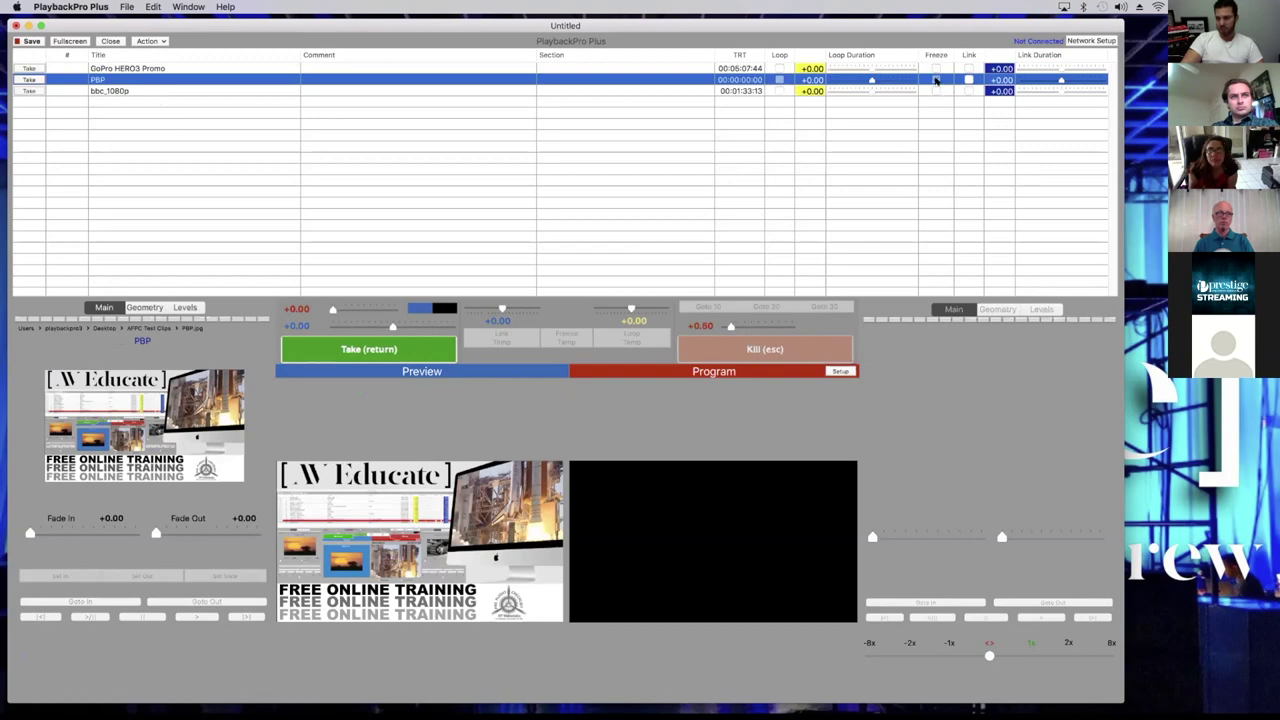
pyautogui.click(935, 80)
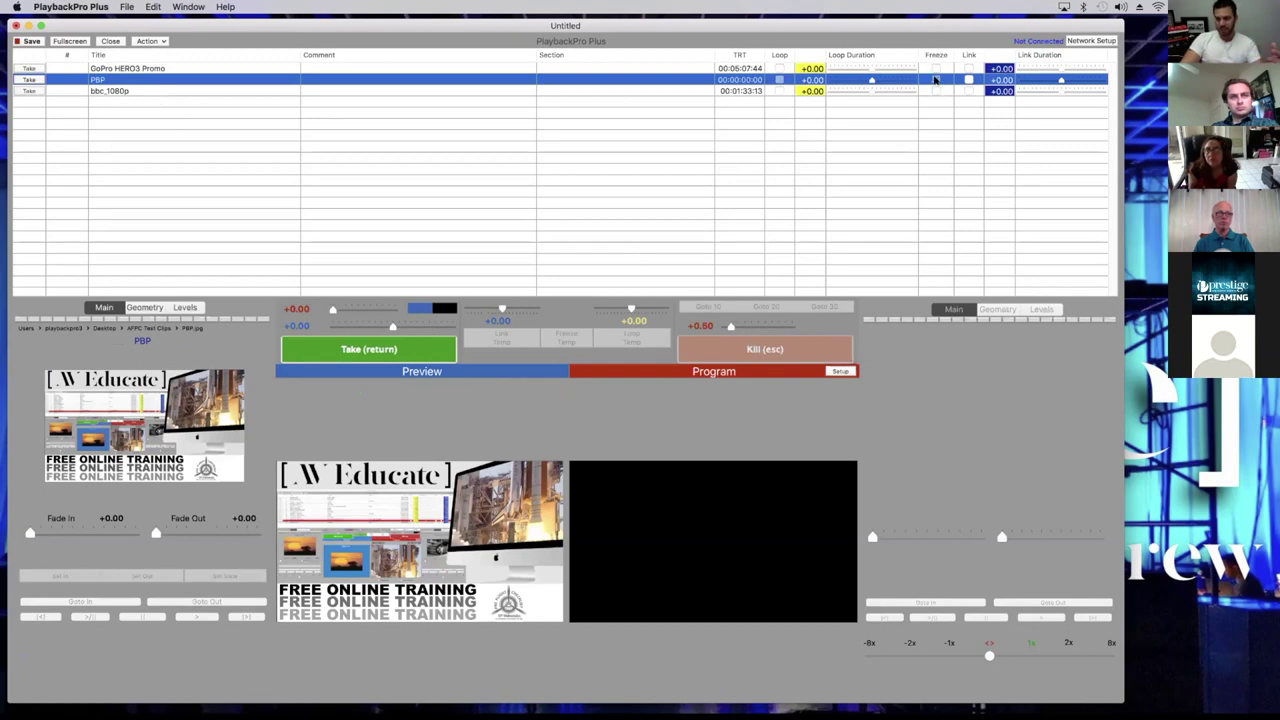
# Remove the PBP still from the clip list and confirm the removal
pyautogui.click(172, 69)
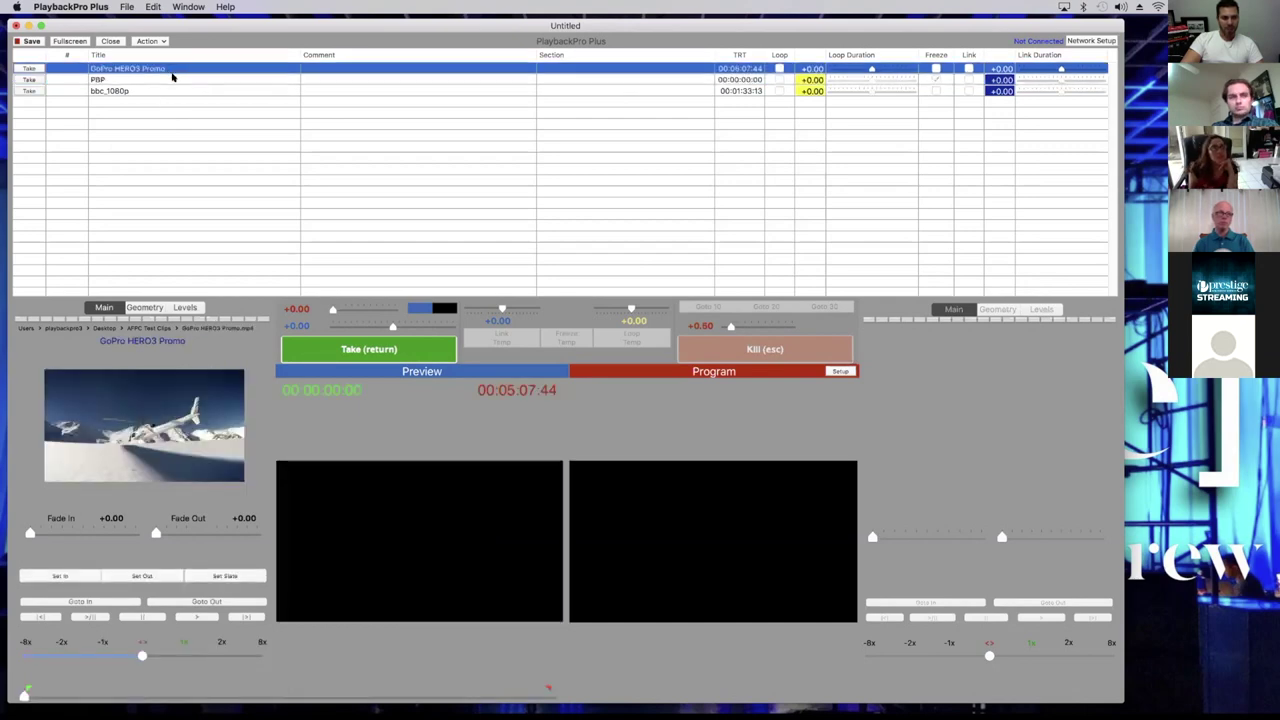
pyautogui.press('Down')
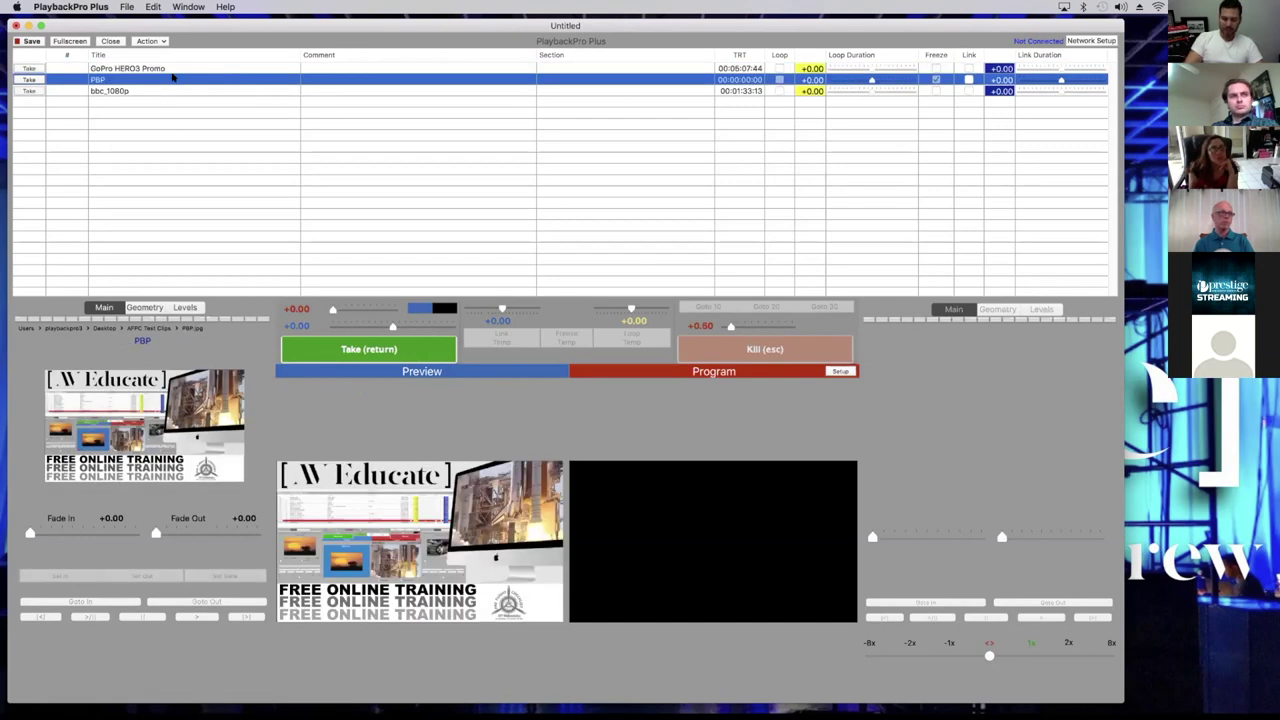
pyautogui.press('BackSpace')
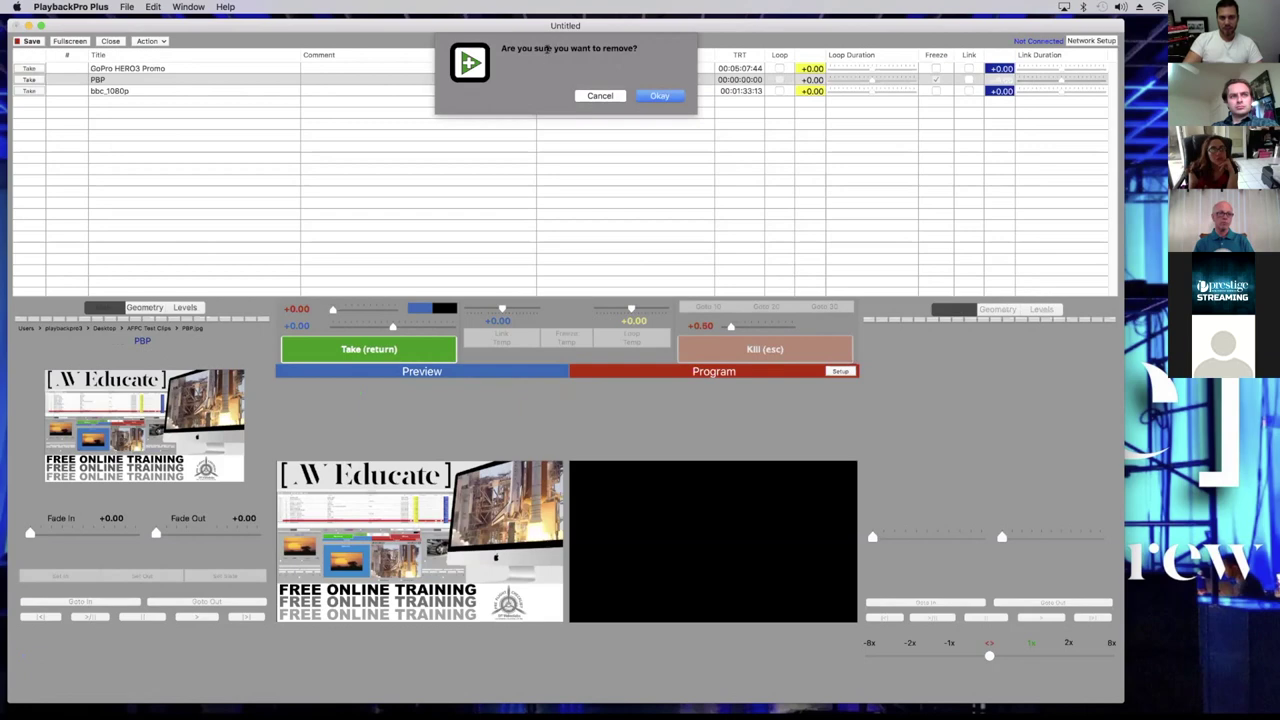
pyautogui.click(658, 96)
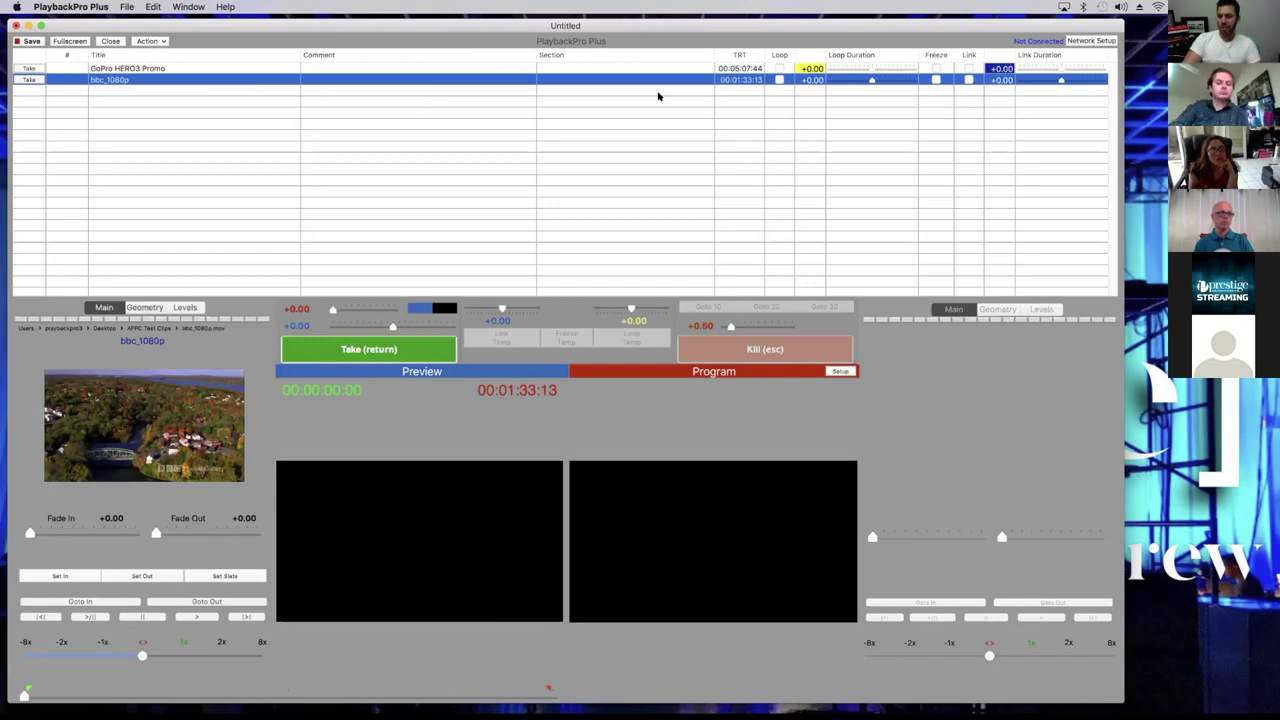
pyautogui.click(127, 7)
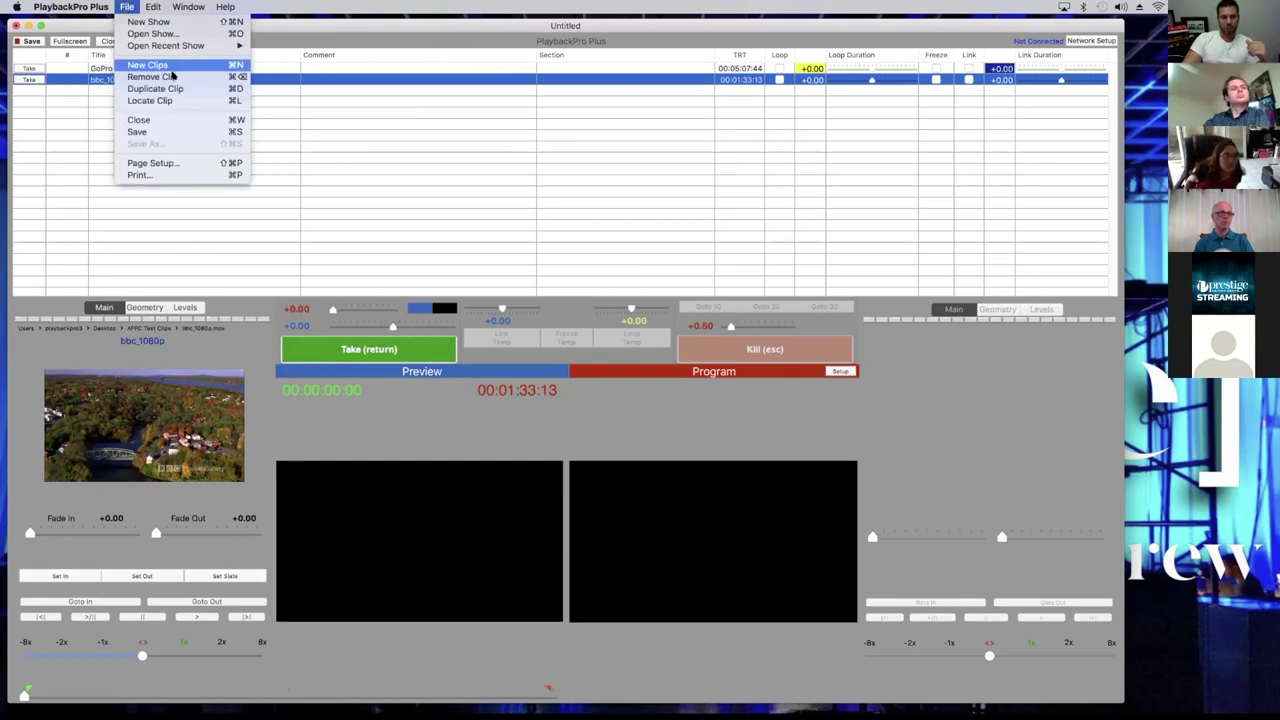
pyautogui.click(283, 27)
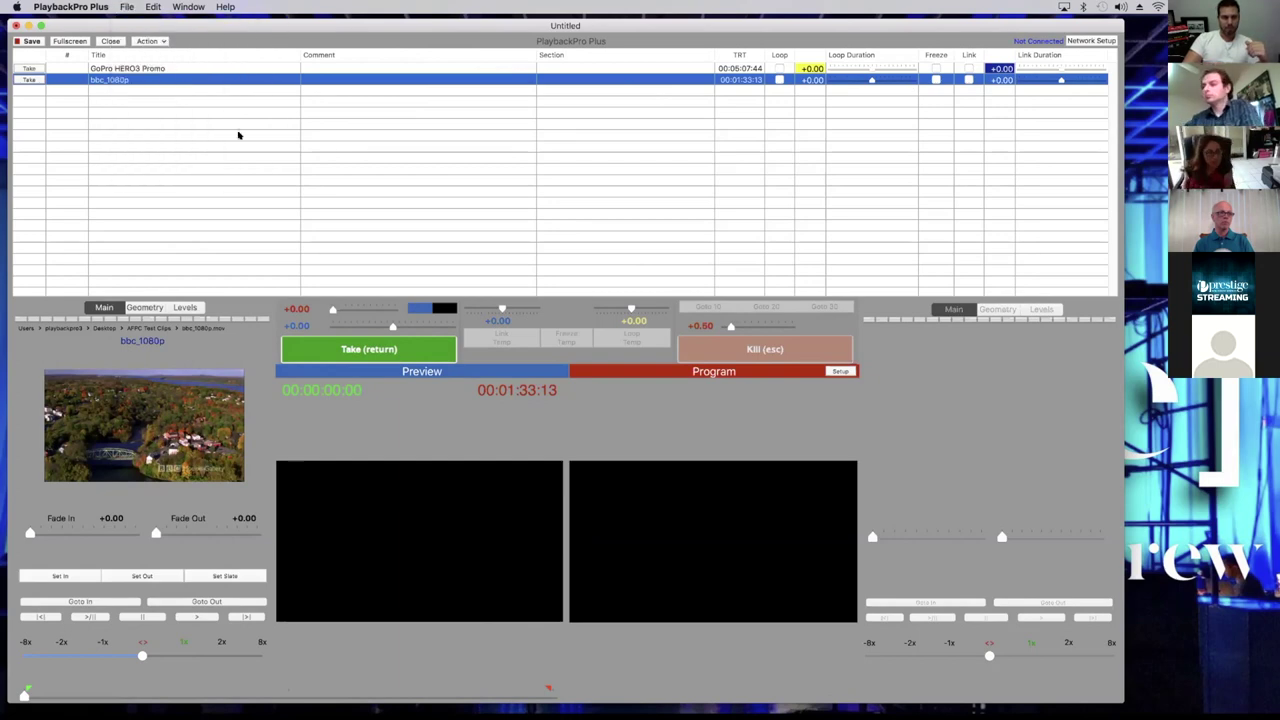
# Take the GoPro HERO3 Promo clip to Program, then kill the output
pyautogui.click(73, 67)
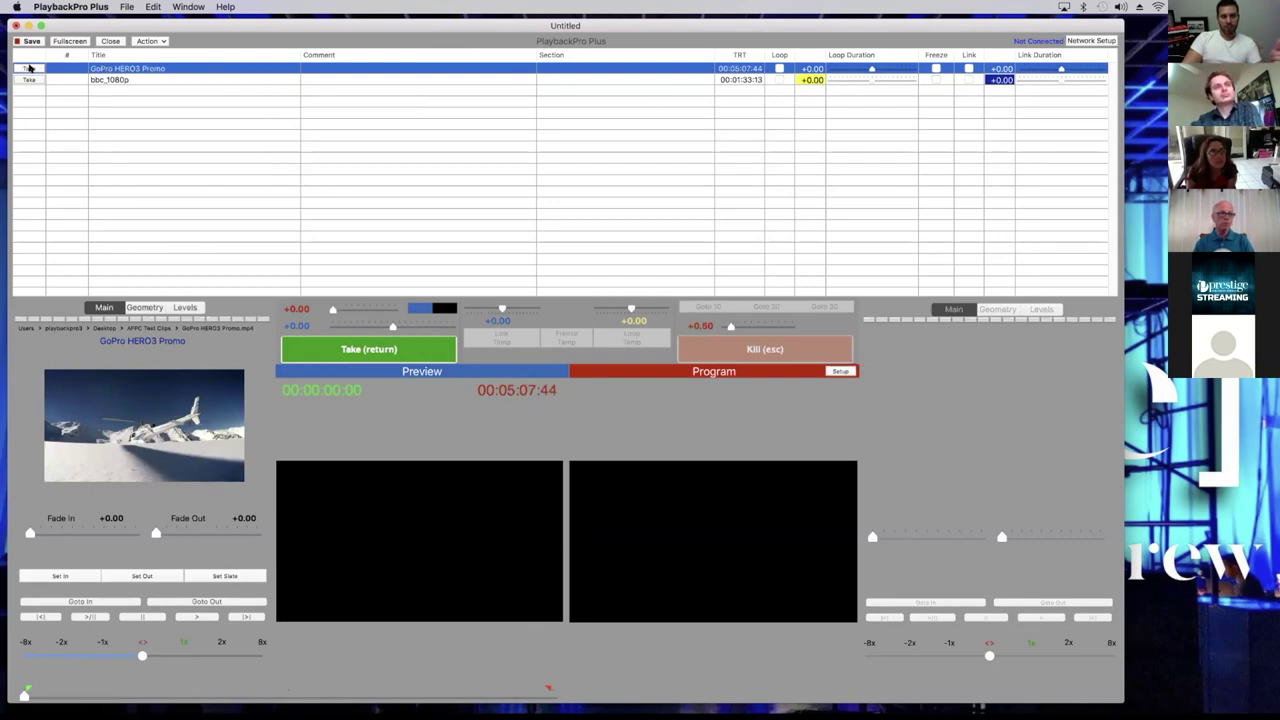
pyautogui.click(30, 67)
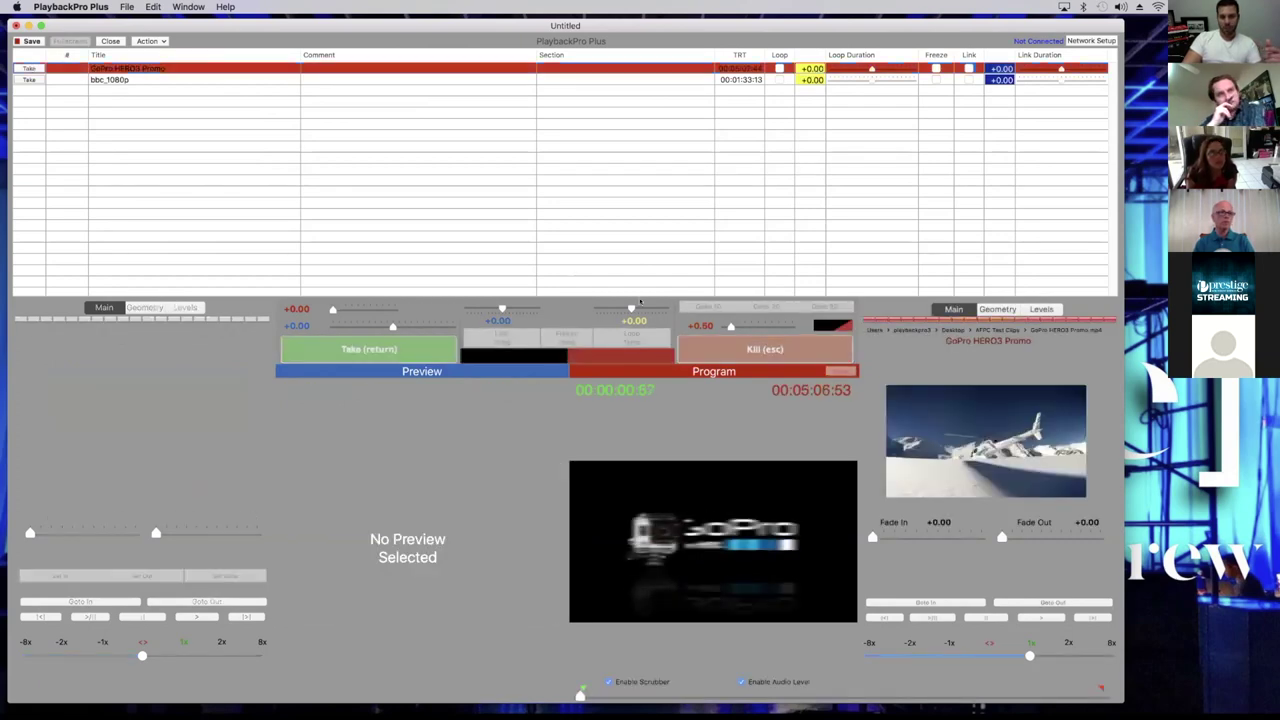
pyautogui.press('Escape')
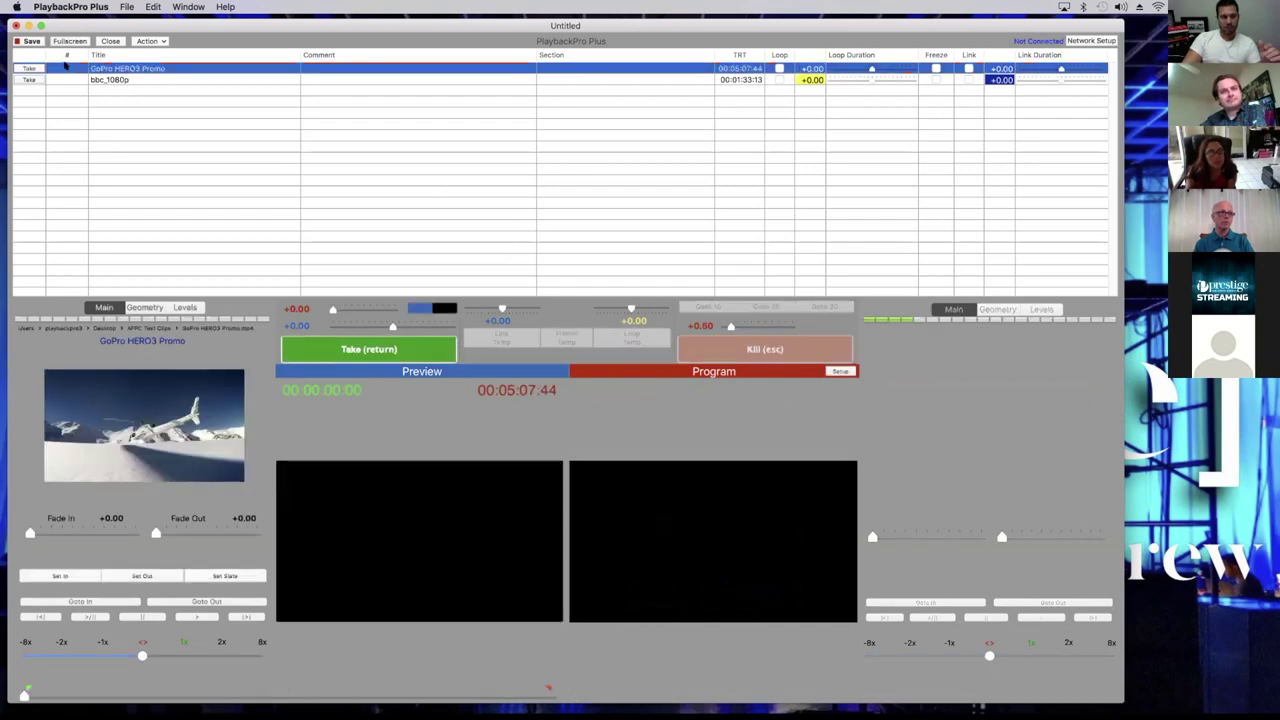
# Number the GoPro HERO3 Promo clip 1 and the bbc_1080p clip 2 in the clip list
pyautogui.doubleClick(67, 67)
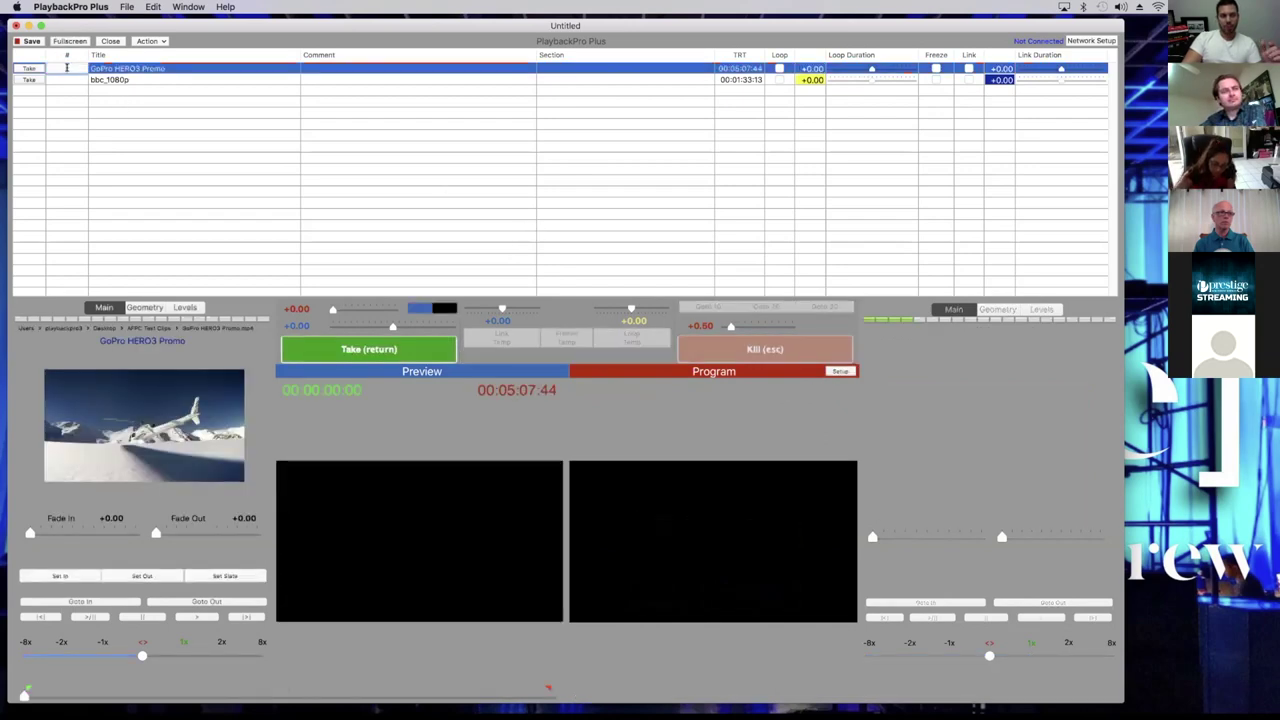
pyautogui.write('1')
pyautogui.click(68, 80)
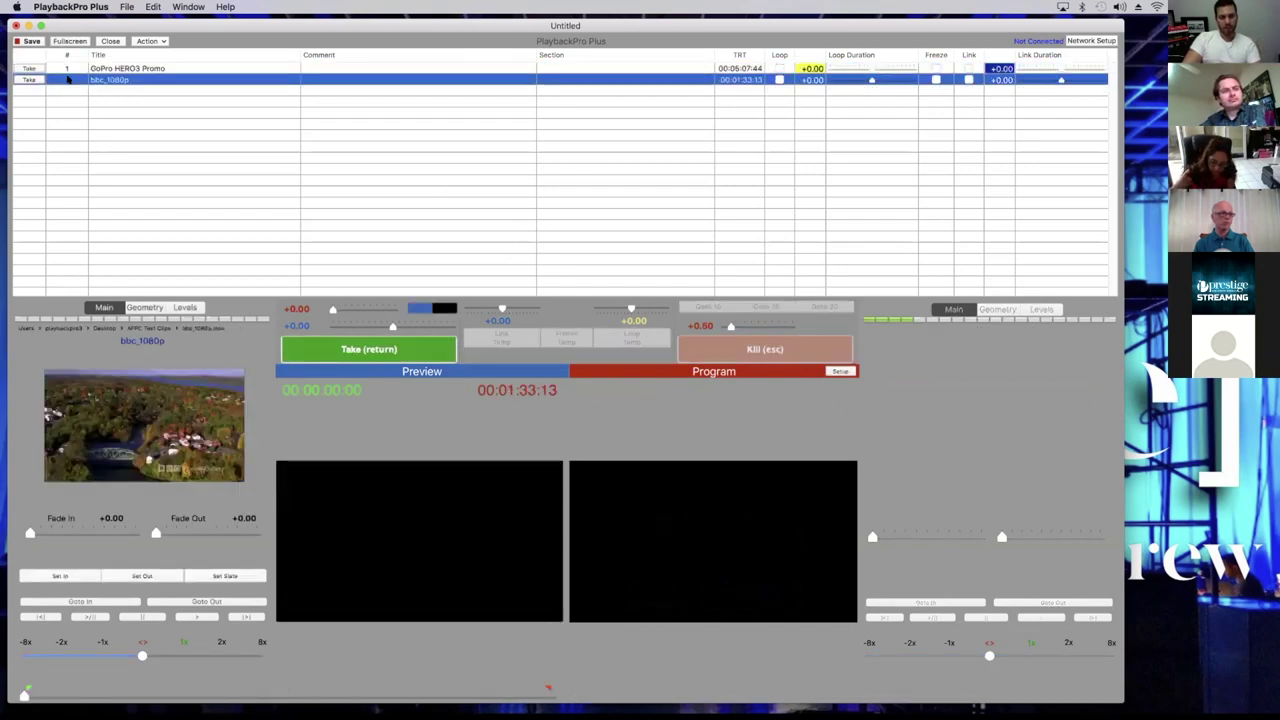
pyautogui.doubleClick(67, 80)
pyautogui.write('2')
pyautogui.click(70, 91)
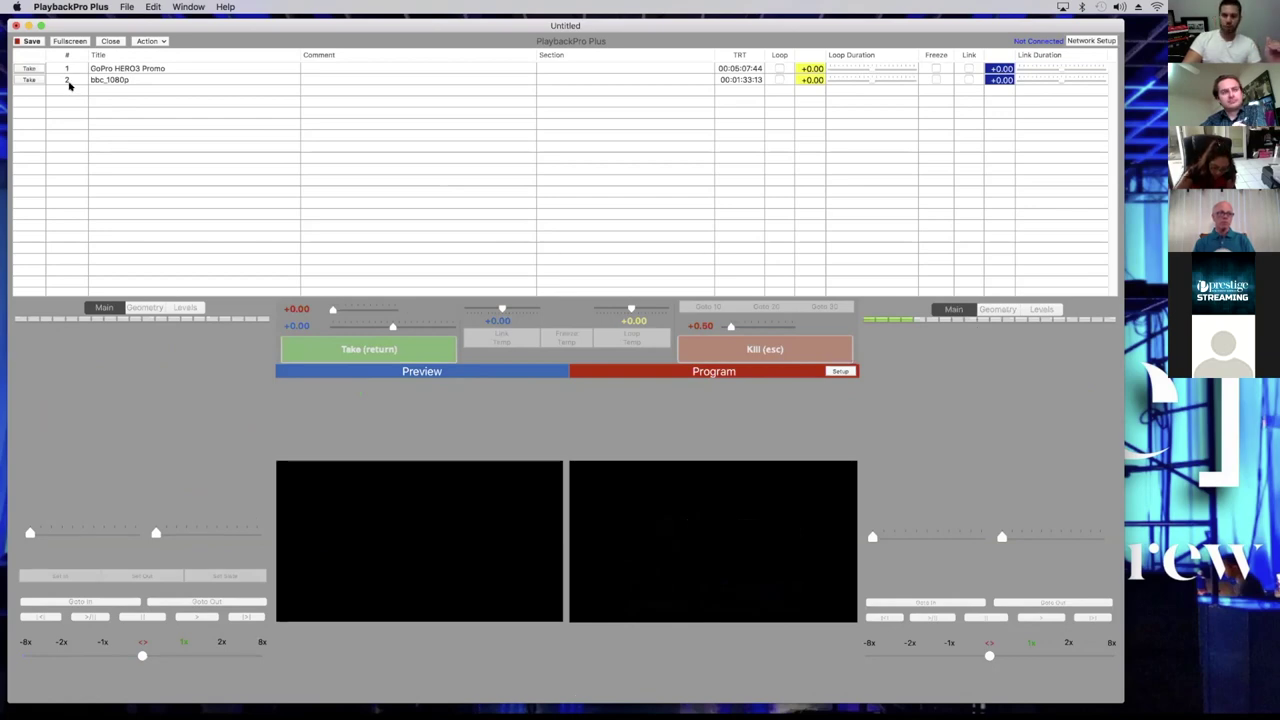
# Enter GO VIDEO as the comment of the GoPro HERO3 Promo clip
pyautogui.click(127, 69)
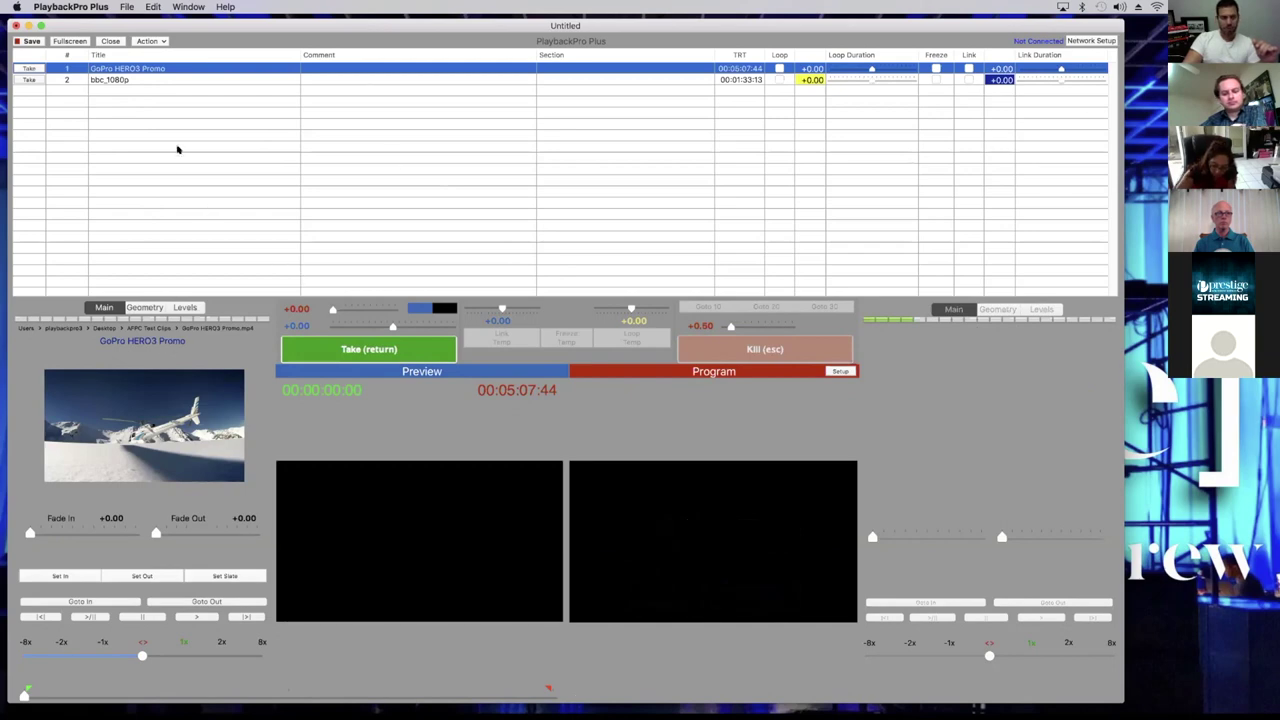
pyautogui.click(374, 67)
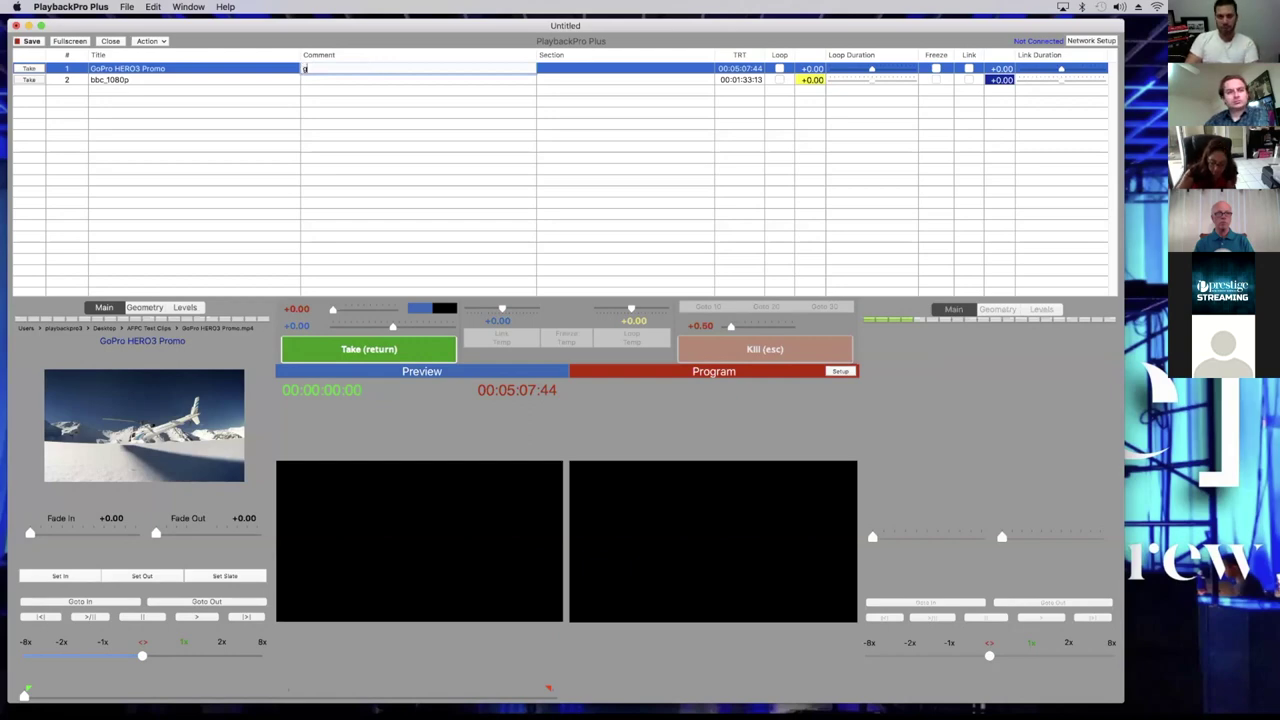
pyautogui.write('GO VIDEO')
pyautogui.press('Return')
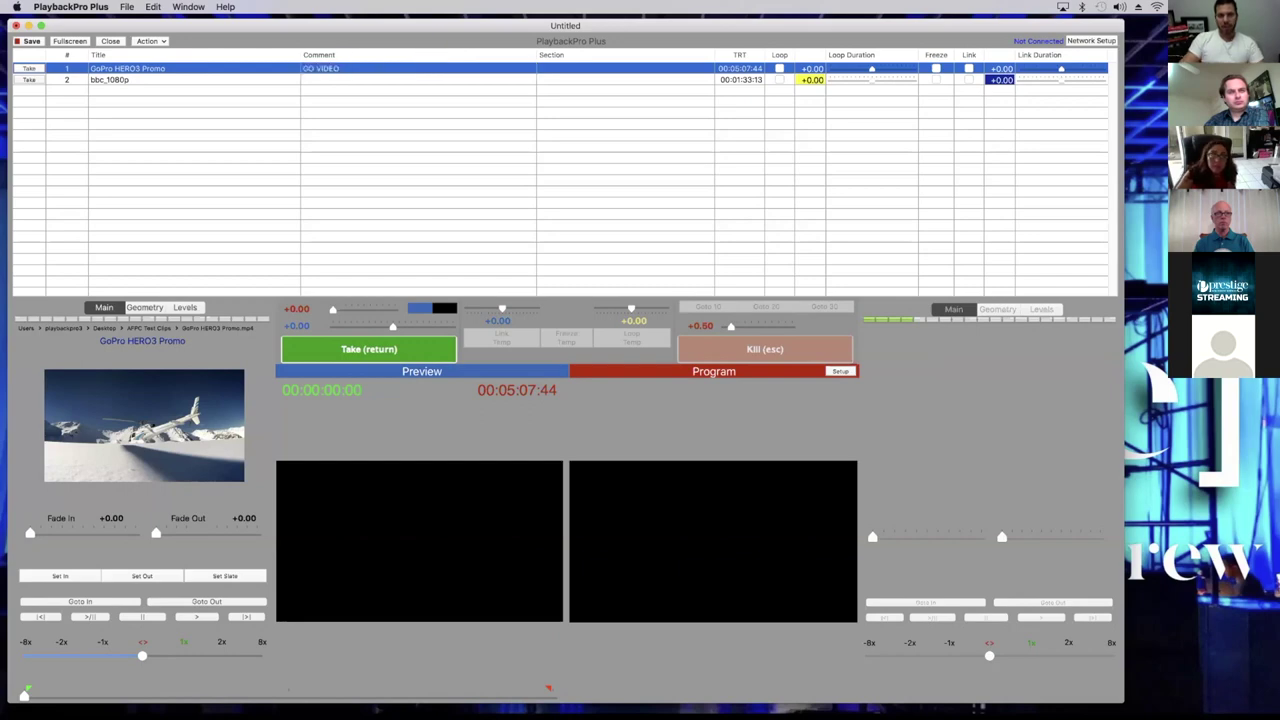
# Shorten the title of the GoPro HERO3 Promo clip to GoPro HERO3
pyautogui.click(145, 69)
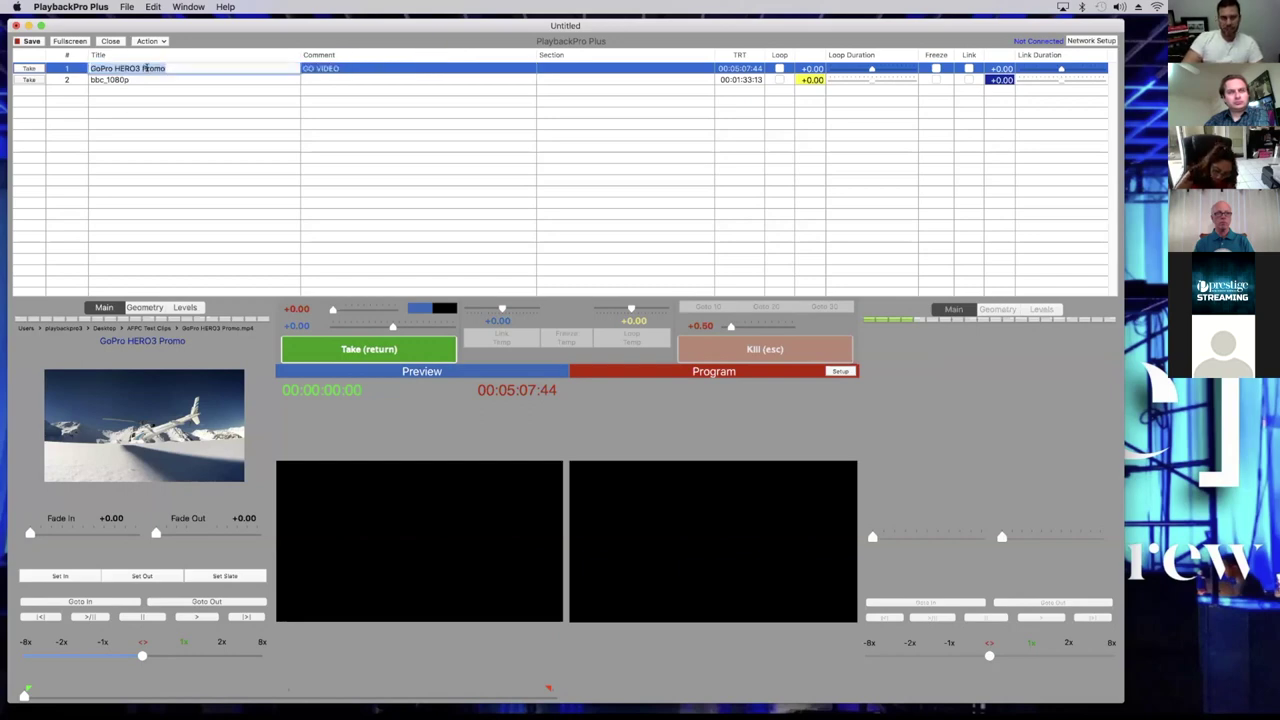
pyautogui.press('BackSpace')
pyautogui.press('BackSpace')
pyautogui.press('BackSpace')
pyautogui.press('BackSpace')
pyautogui.press('BackSpace')
pyautogui.press('BackSpace')
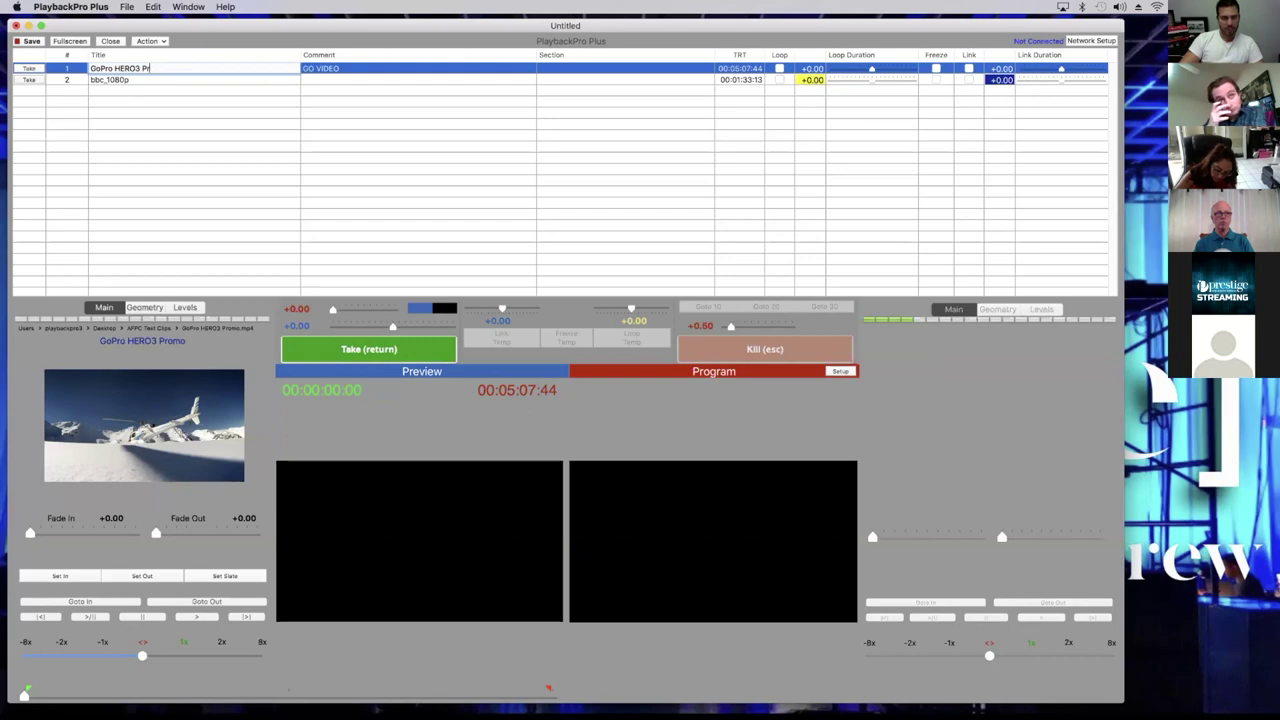
pyautogui.press('Return')
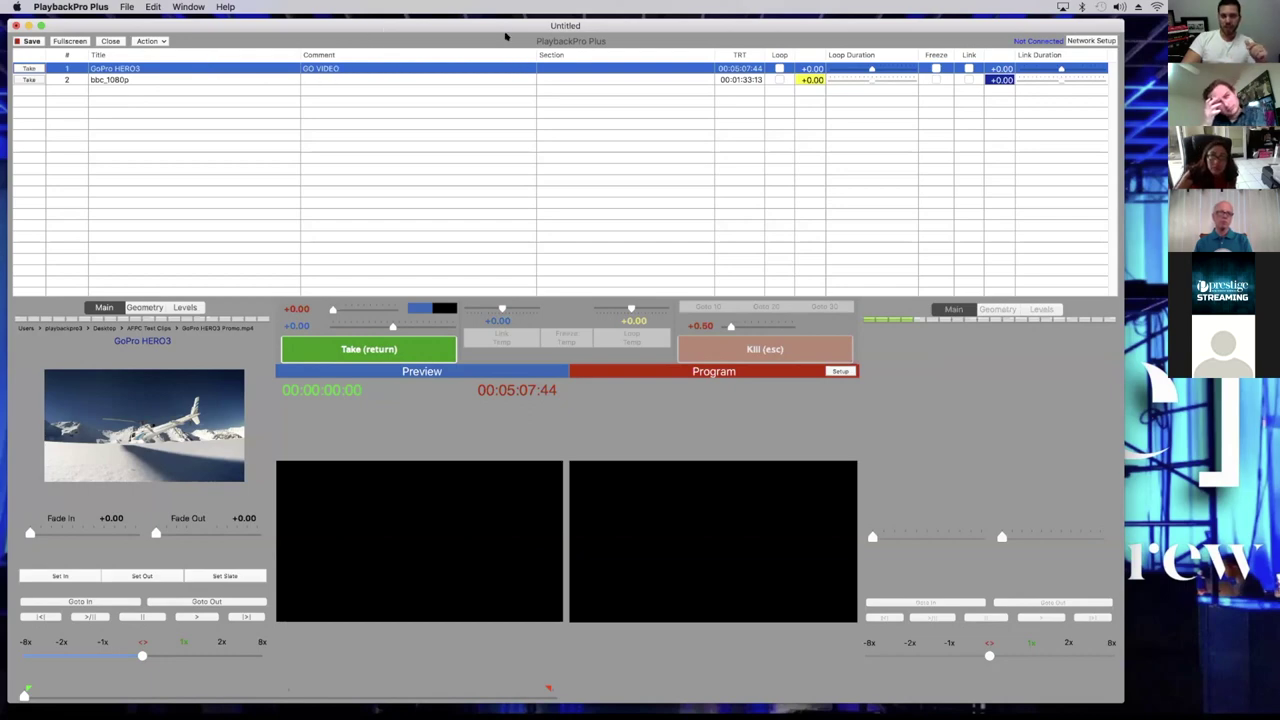
# Assign the GoPro HERO3 clip to the section Day1
pyautogui.moveTo(500, 28); pyautogui.dragTo(498, 40)
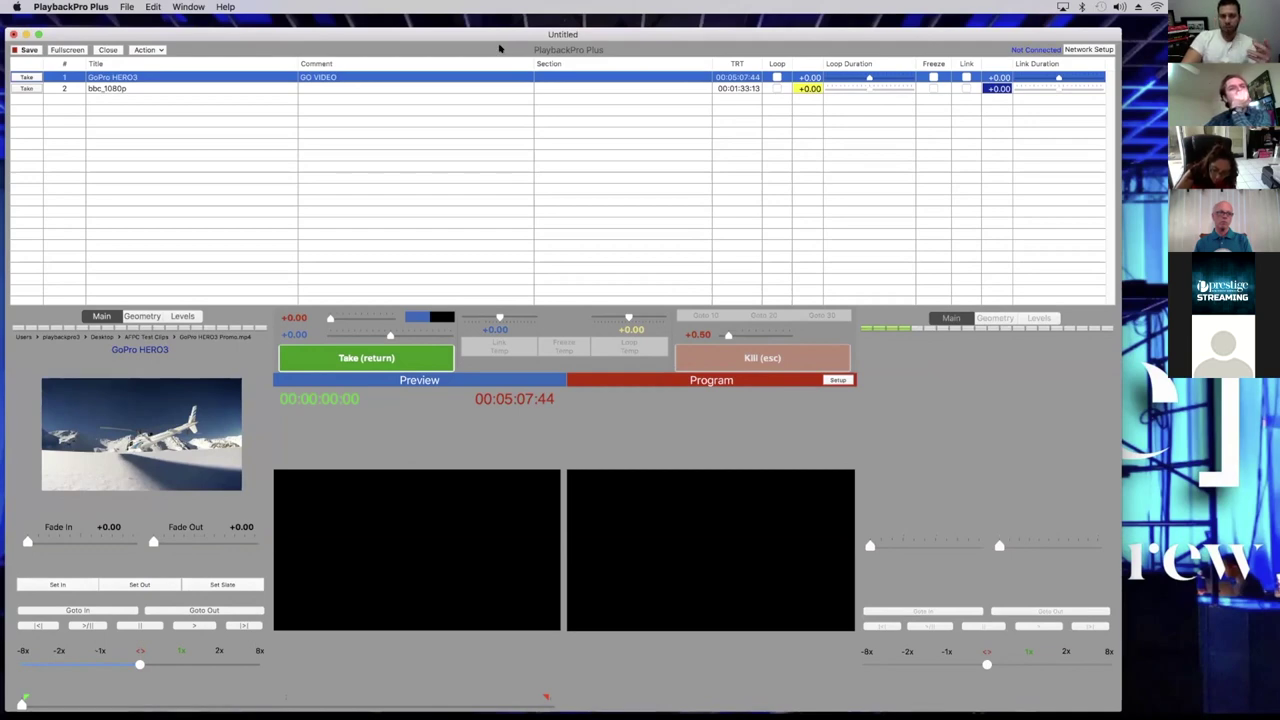
pyautogui.doubleClick(558, 80)
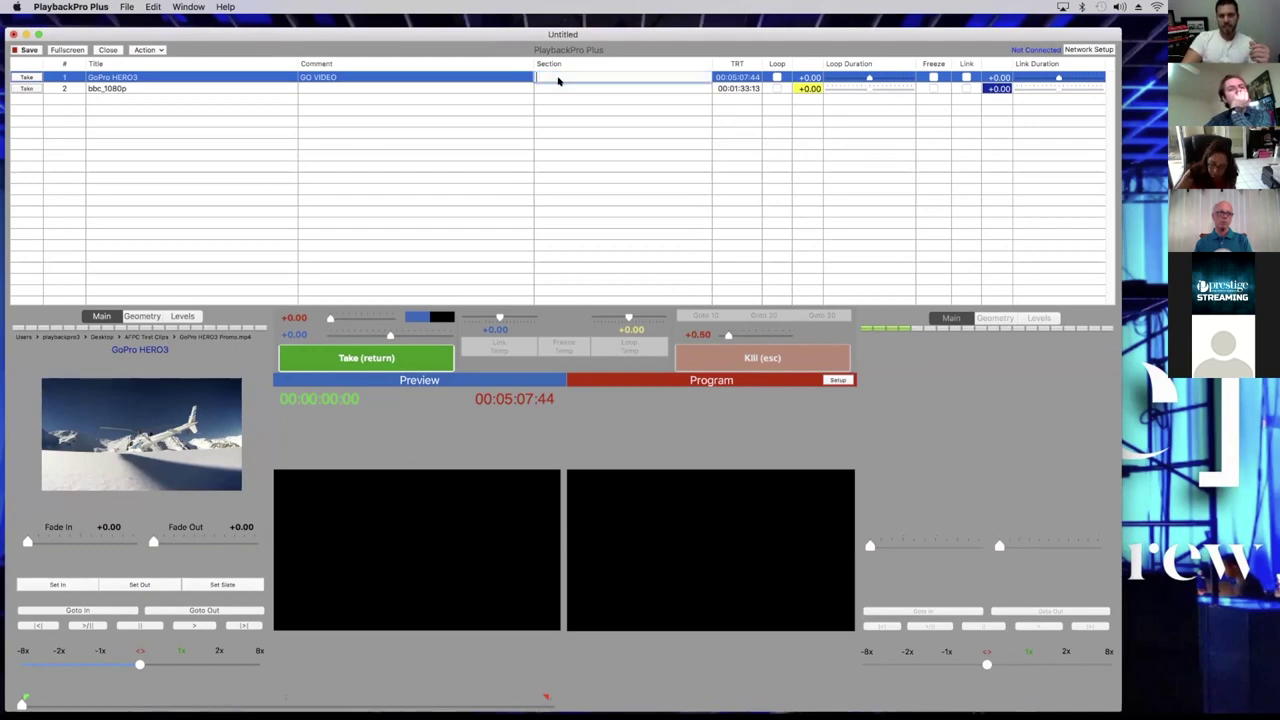
pyautogui.write('day1')
pyautogui.press('BackSpace')
pyautogui.press('BackSpace')
pyautogui.write('Day1')
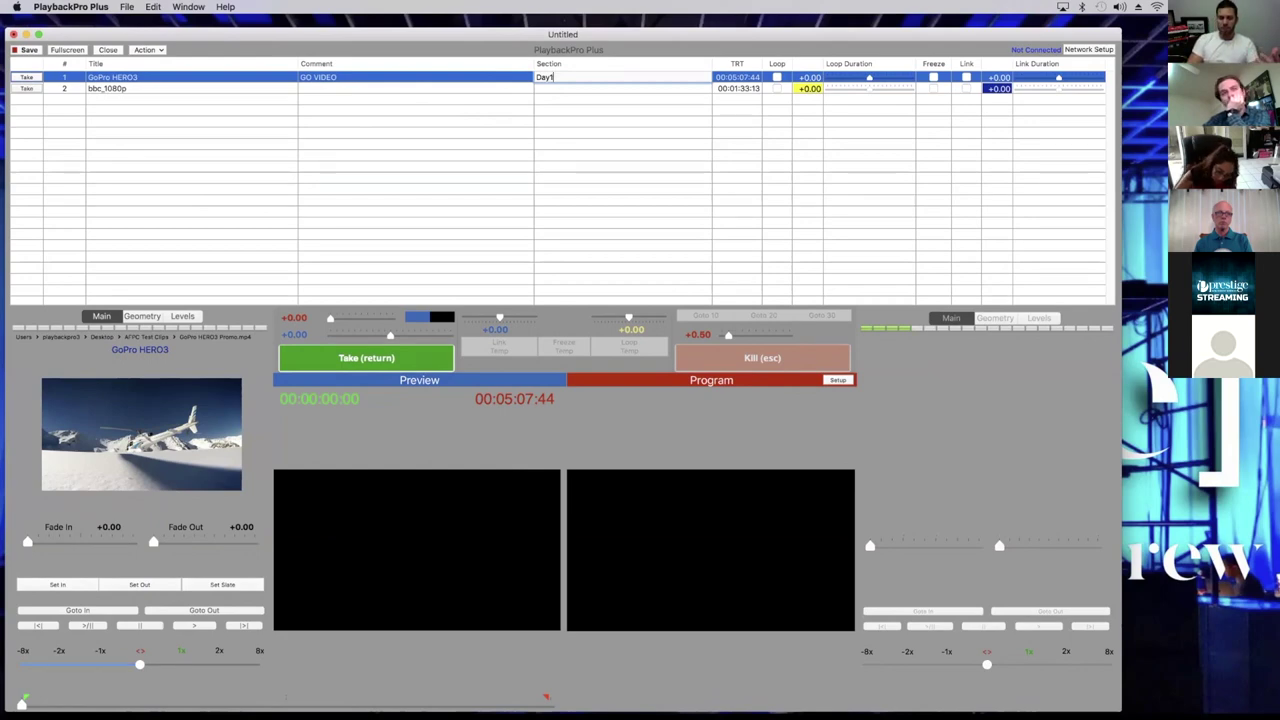
pyautogui.press('Return')
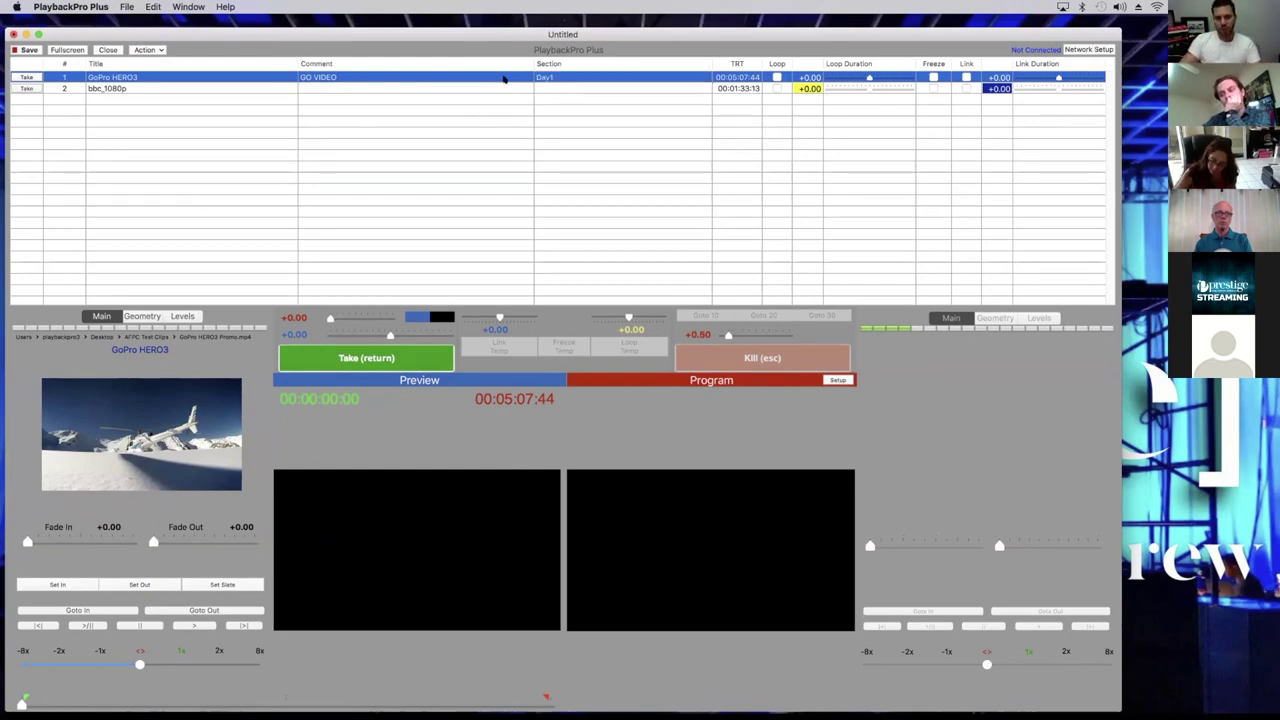
# Assign the bbc_1080p clip to the section Day2
pyautogui.doubleClick(541, 89)
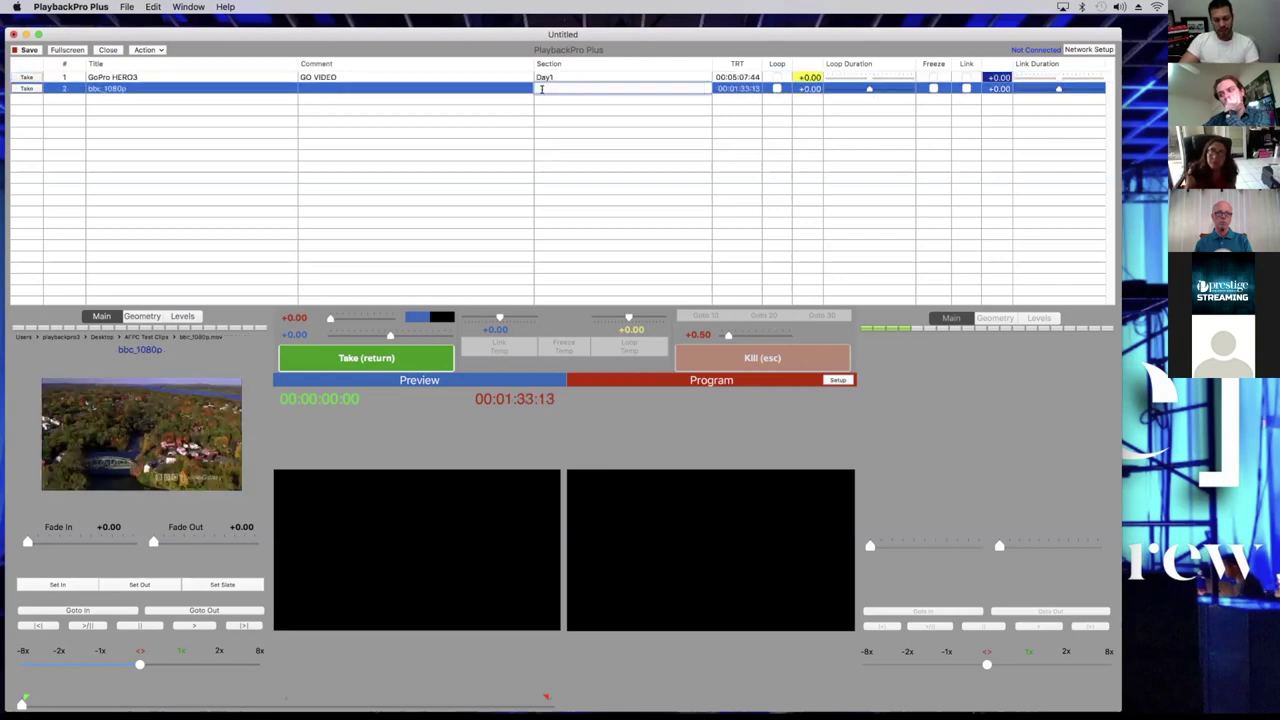
pyautogui.write('Day2')
pyautogui.press('Return')
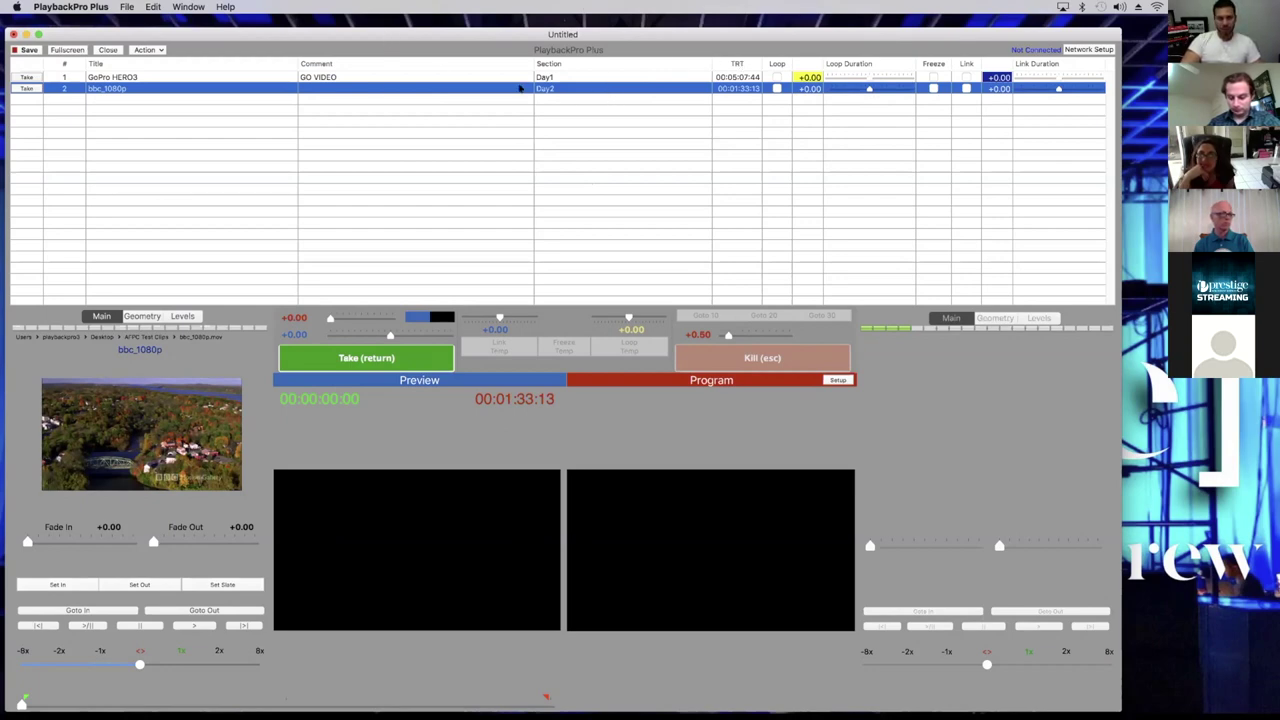
# Play the GoPro HERO3 clip in Program with Loop on and its volume lowered, then kill the output and switch Loop off
pyautogui.click(155, 78)
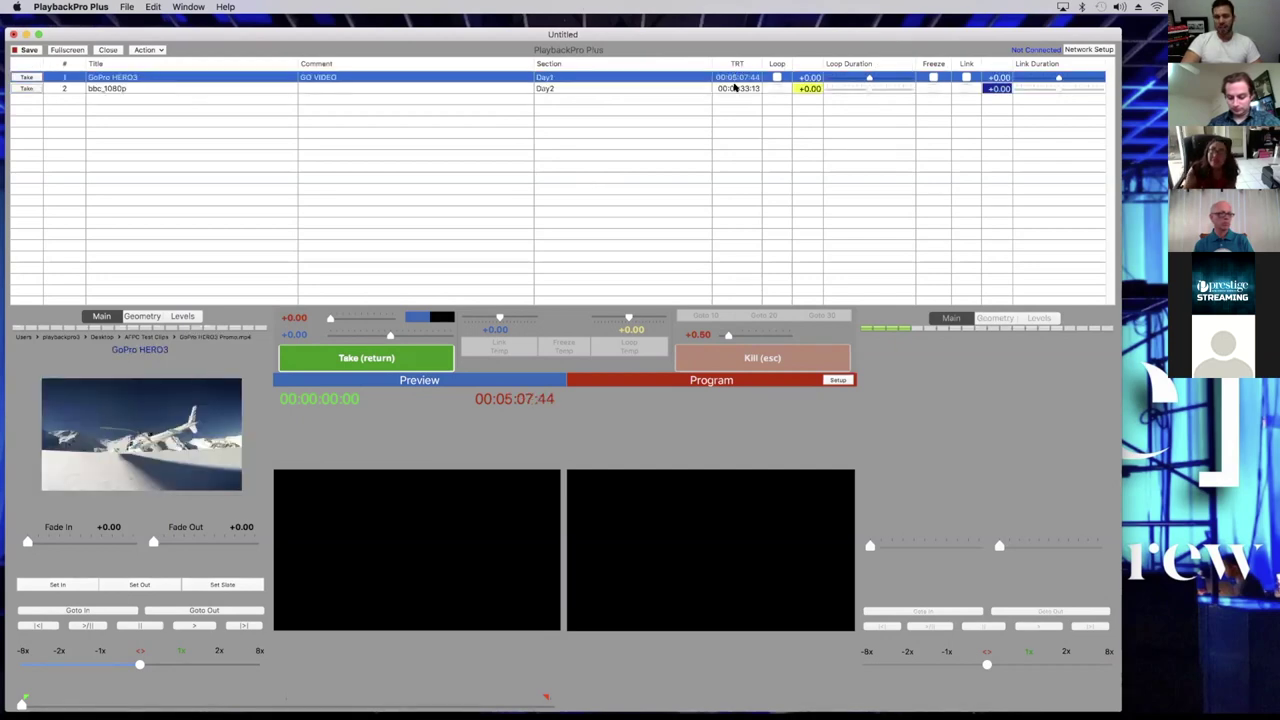
pyautogui.click(778, 77)
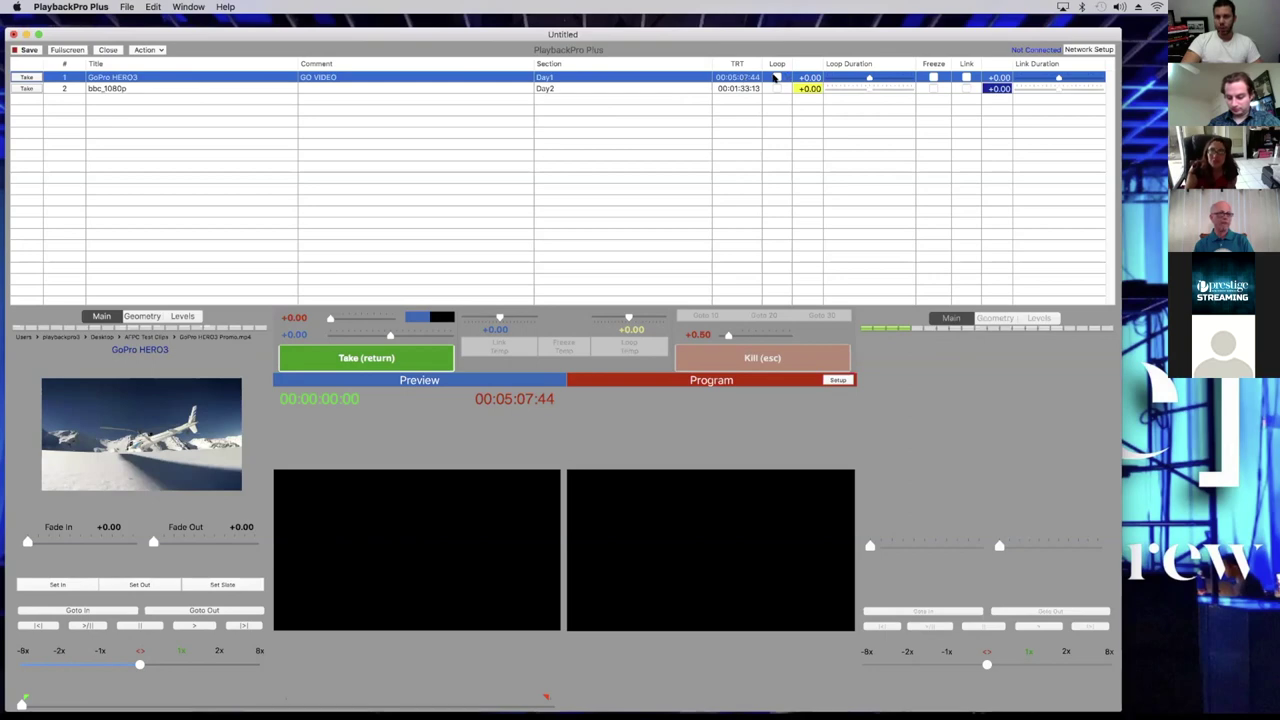
pyautogui.click(182, 316)
pyautogui.moveTo(29, 505); pyautogui.dragTo(30, 536)
pyautogui.click(298, 367)
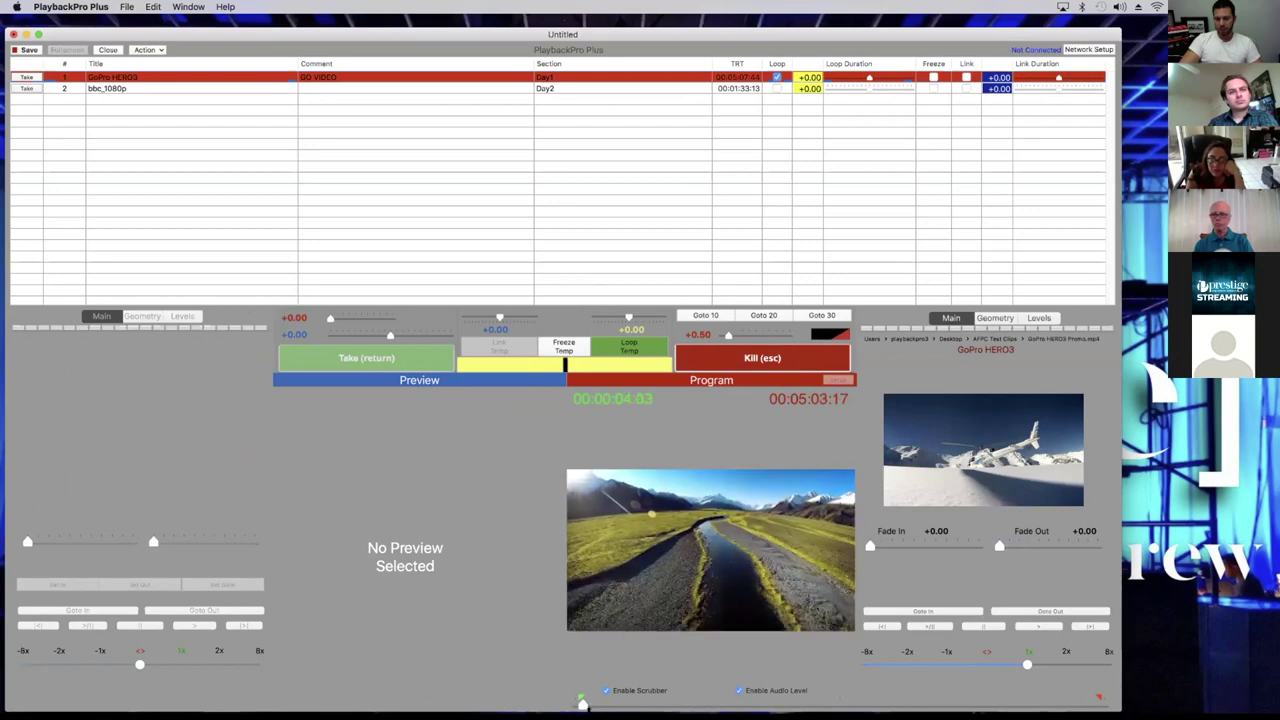
pyautogui.click(746, 350)
pyautogui.click(777, 77)
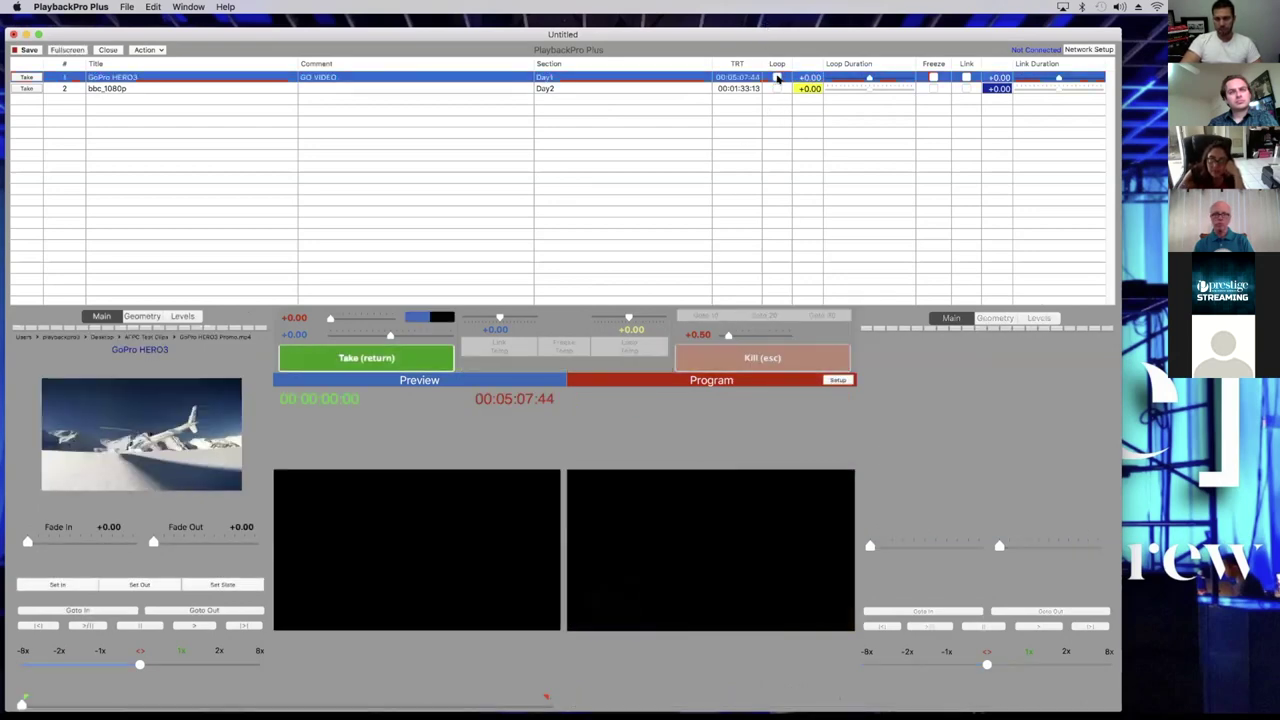
# Try a loop duration of 3.00 on the GoPro HERO3 clip and reset it to +0.00
pyautogui.moveTo(866, 77); pyautogui.dragTo(894, 77)
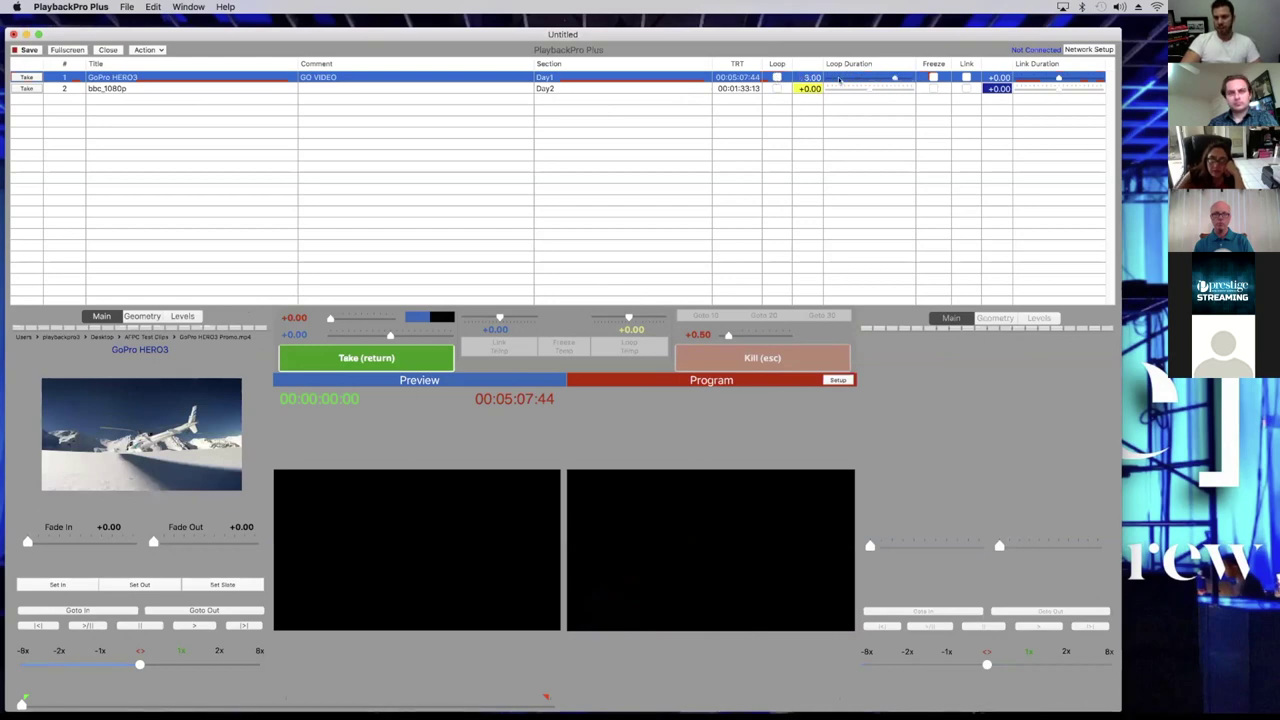
pyautogui.click(868, 78)
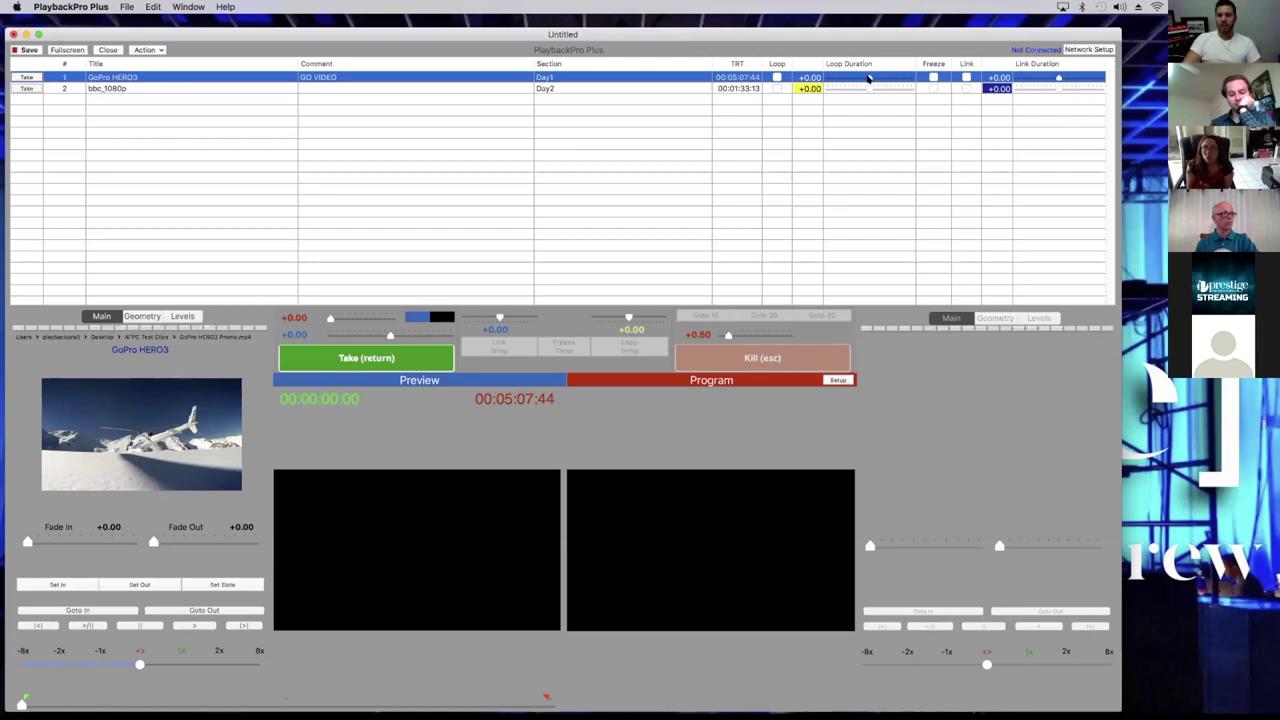
# Play the last 10 seconds of the GoPro HERO3 clip in Program with Freeze on, then switch Freeze off
pyautogui.click(934, 77)
pyautogui.click(356, 352)
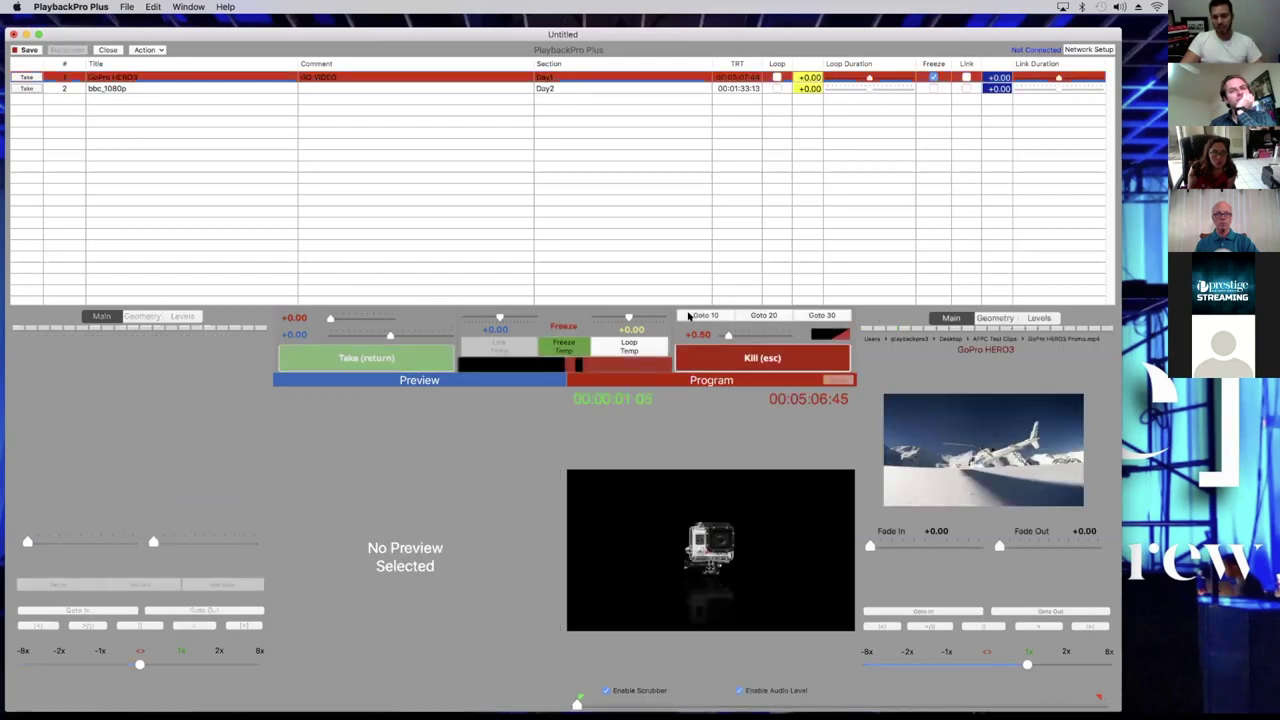
pyautogui.click(694, 315)
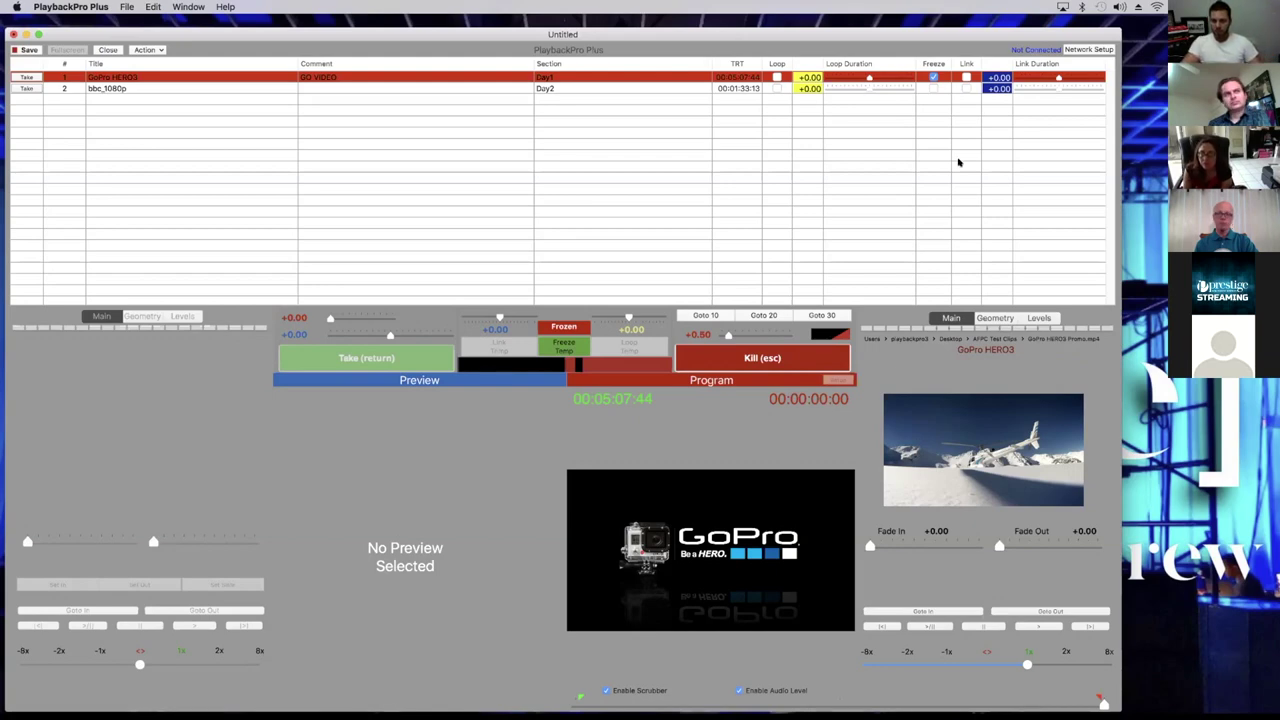
pyautogui.click(933, 78)
# Switch on Link for both clips and take the GoPro HERO3 clip to Program, skipping to its last 10 seconds
pyautogui.click(966, 78)
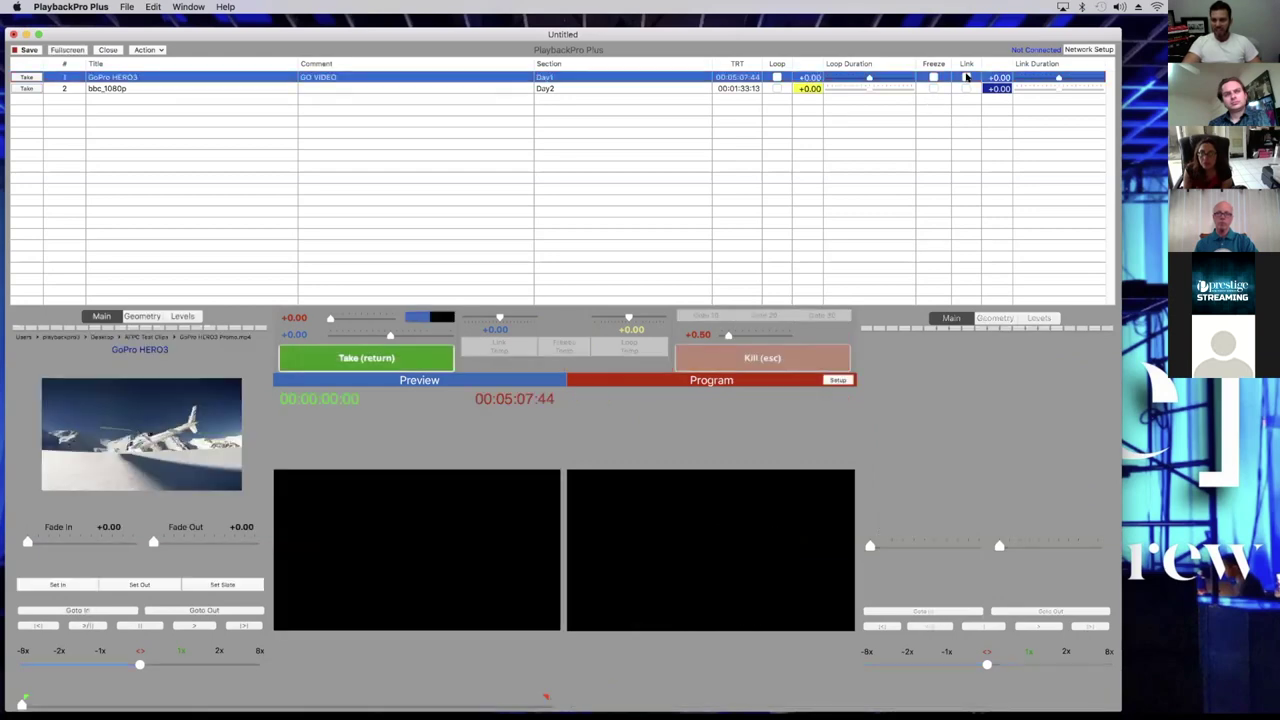
pyautogui.click(966, 88)
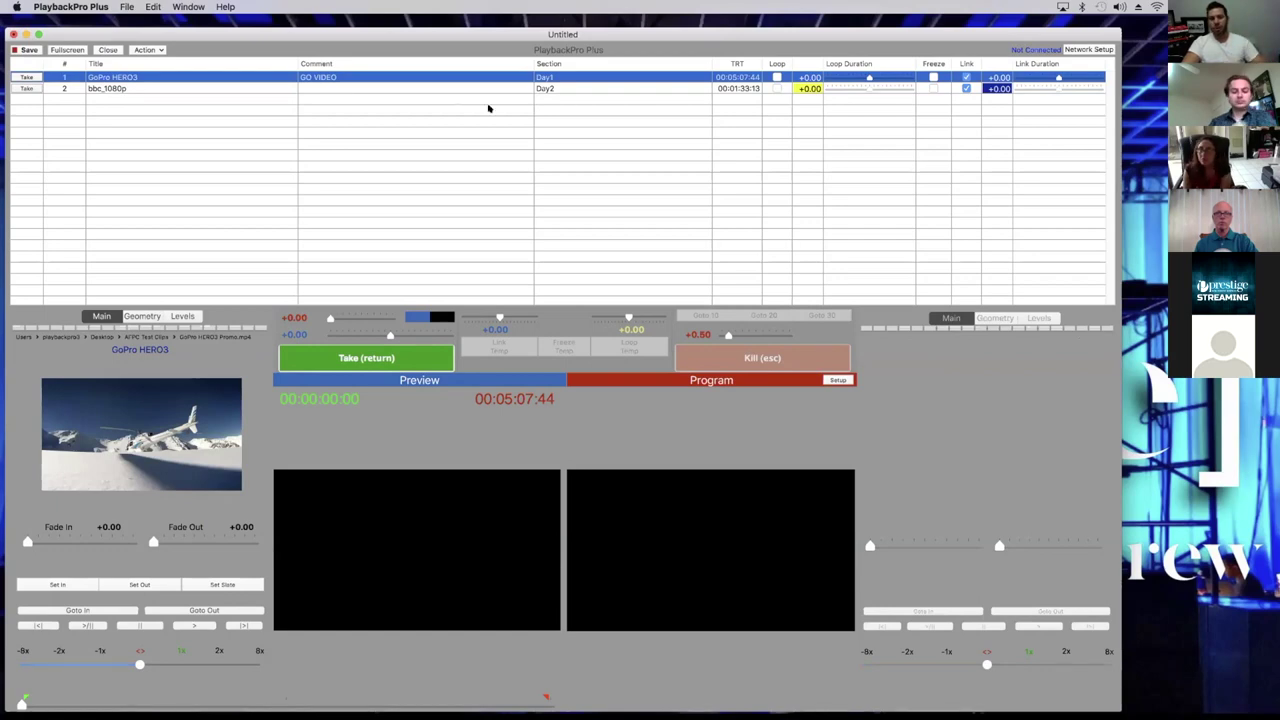
pyautogui.click(434, 87)
pyautogui.click(435, 77)
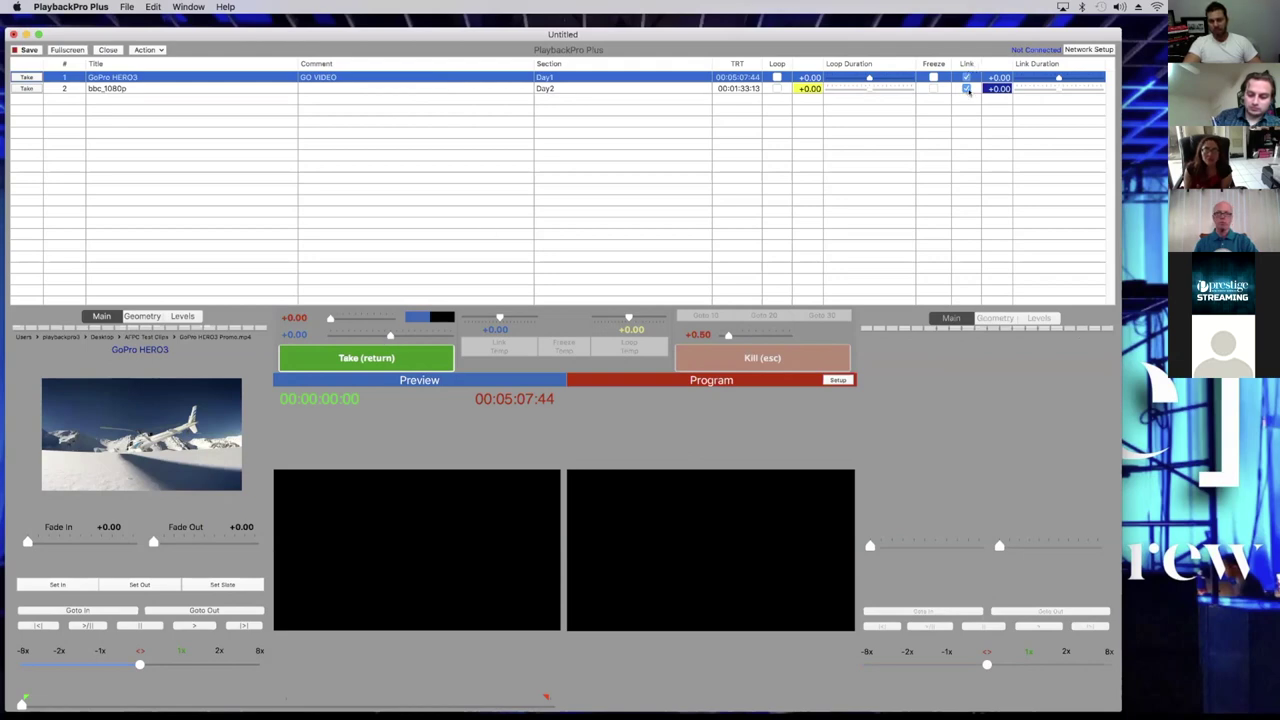
pyautogui.click(397, 358)
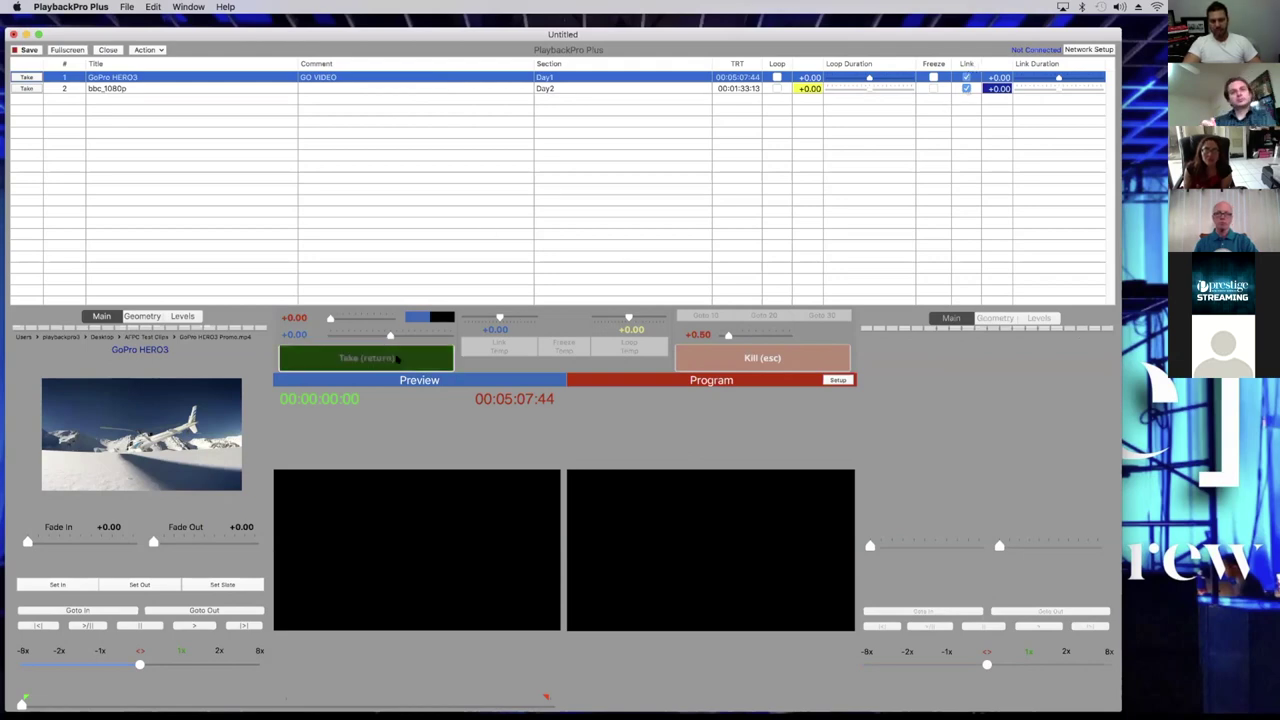
pyautogui.click(697, 316)
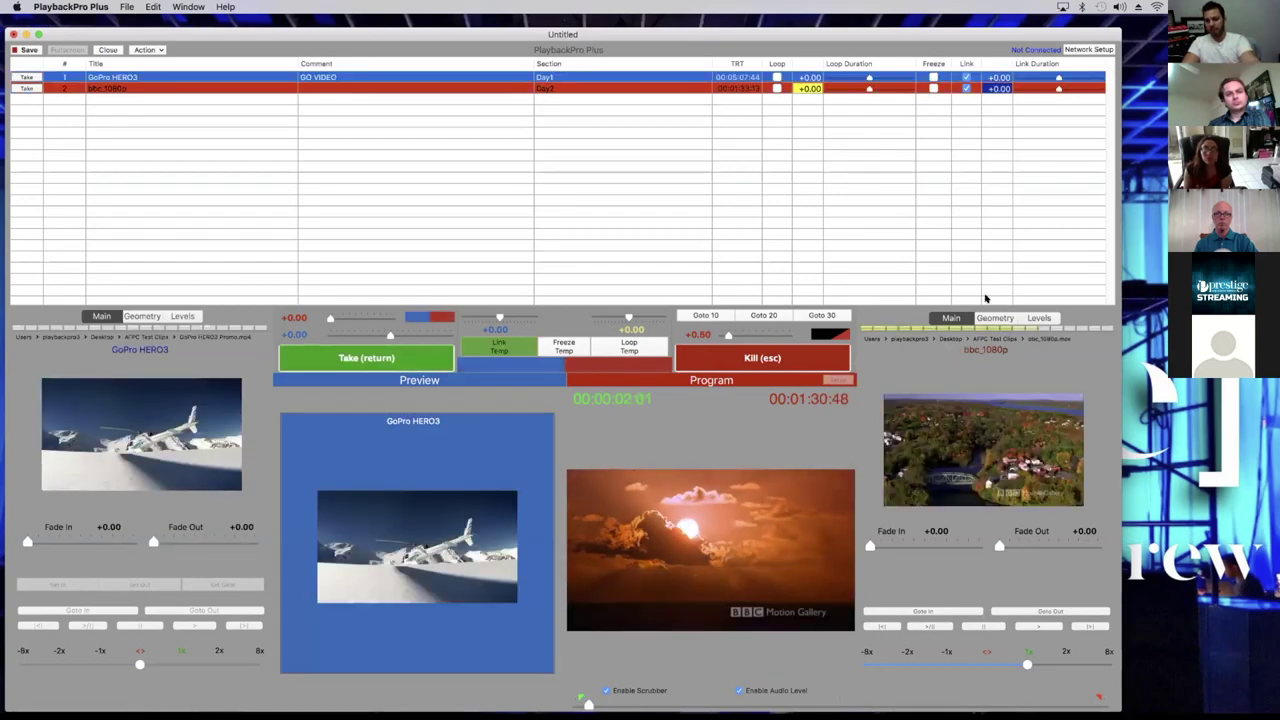
# Set the volume of the bbc_1080p clip in Program to 0.00 and skip to its last 10 seconds
pyautogui.click(1039, 317)
pyautogui.moveTo(876, 467); pyautogui.dragTo(875, 548)
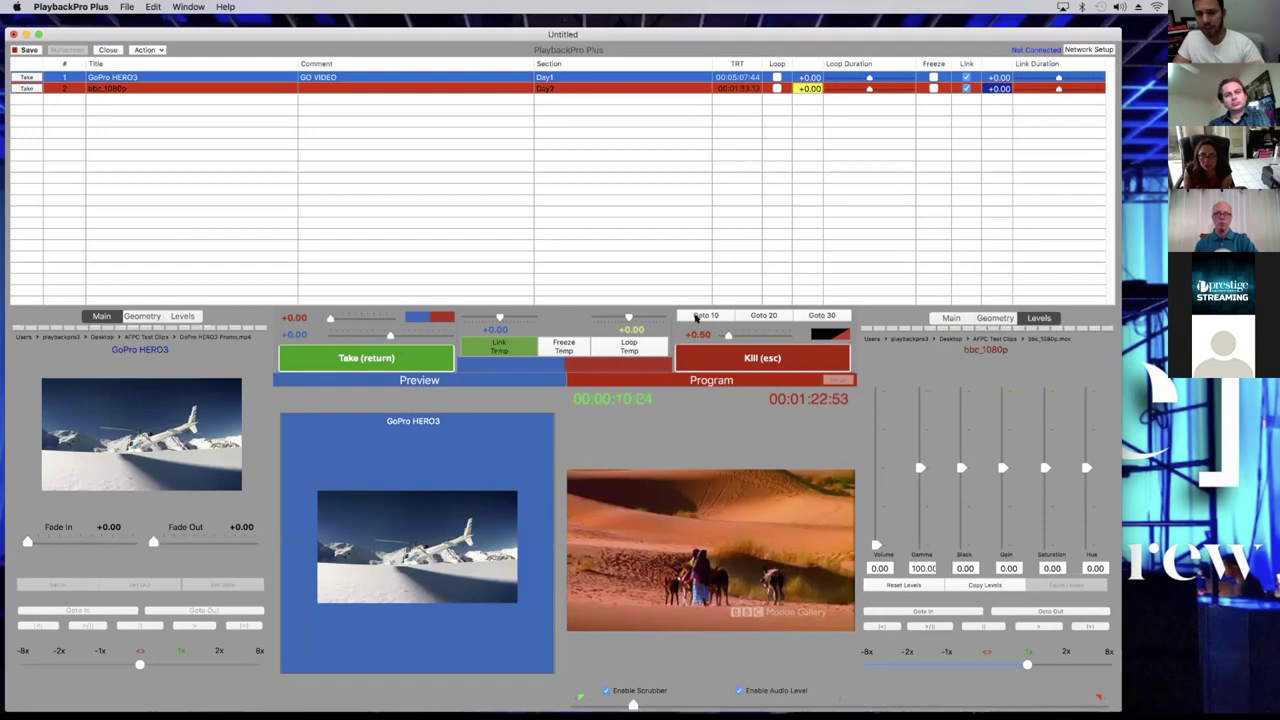
pyautogui.click(697, 316)
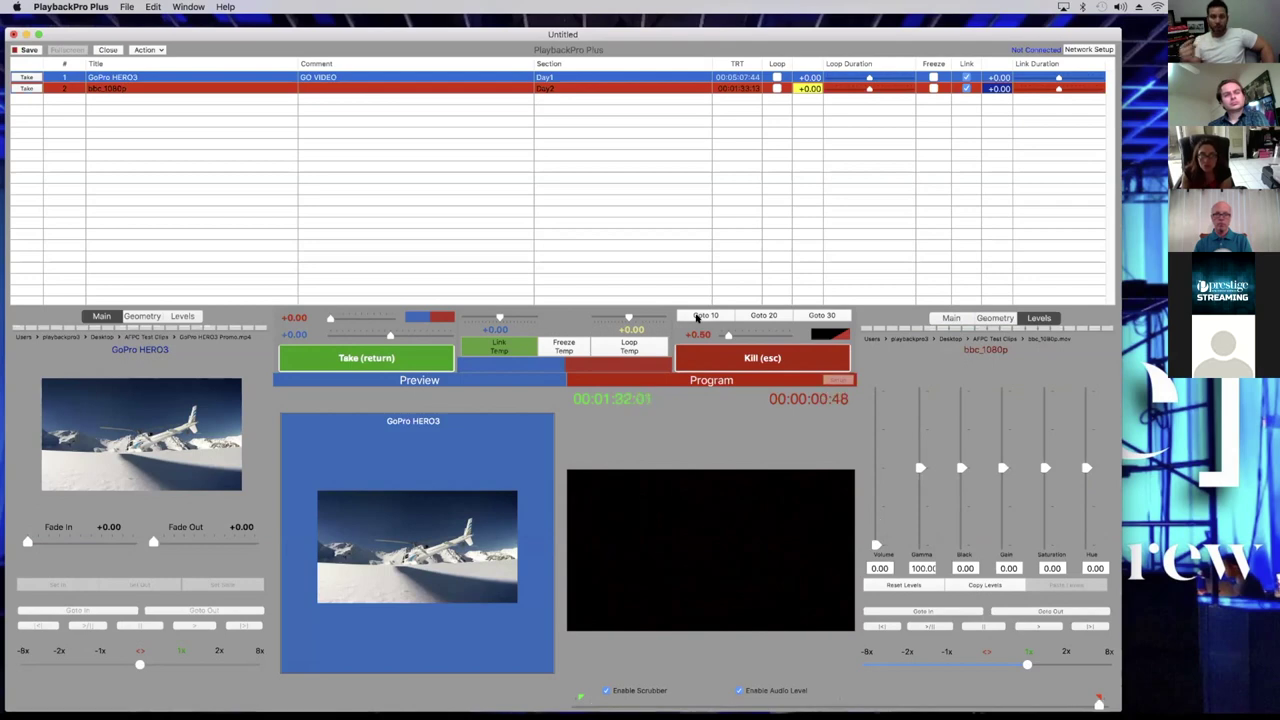
# Kill the linked playback in Program and switch off Link for both clips
pyautogui.press('Down')
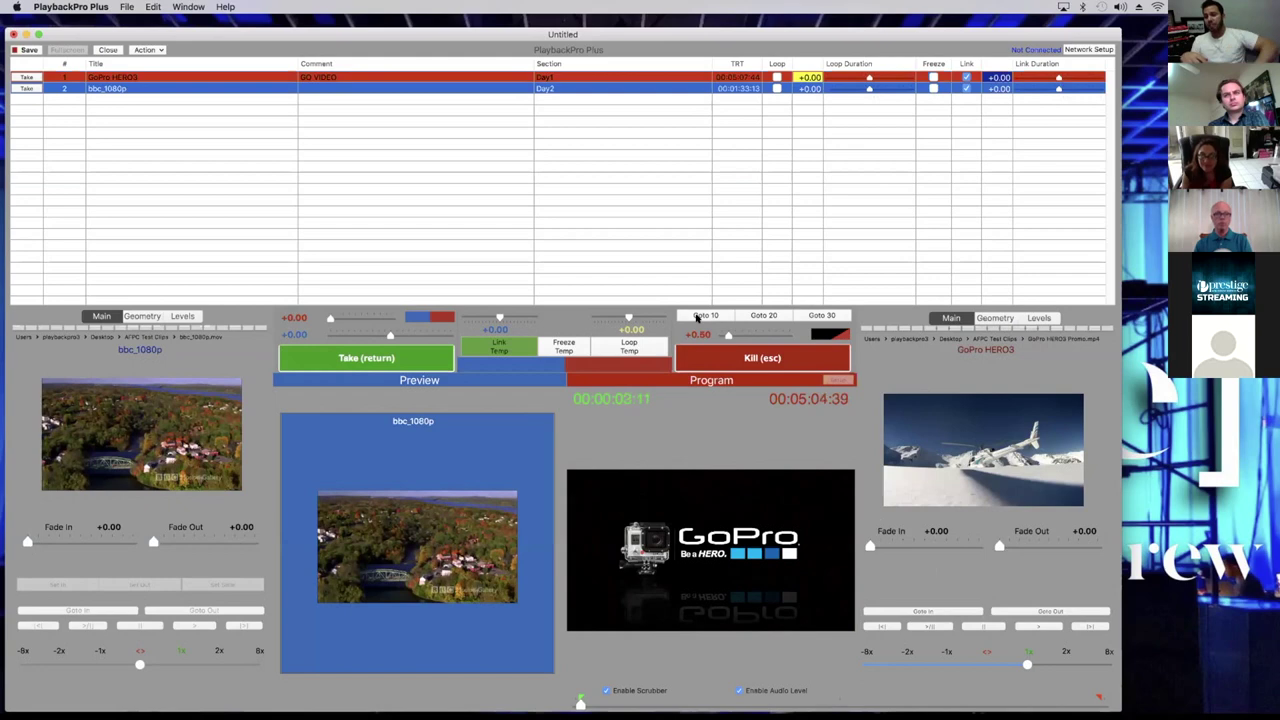
pyautogui.click(800, 358)
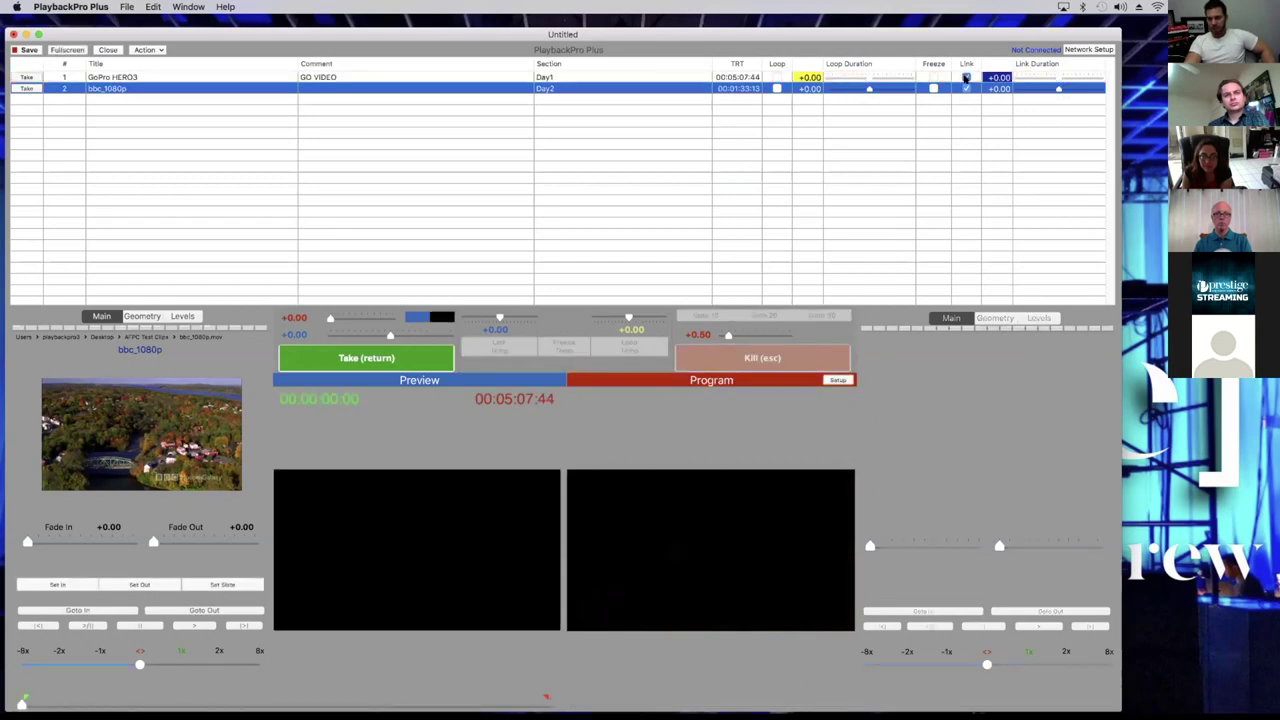
pyautogui.moveTo(990, 40); pyautogui.dragTo(897, 42)
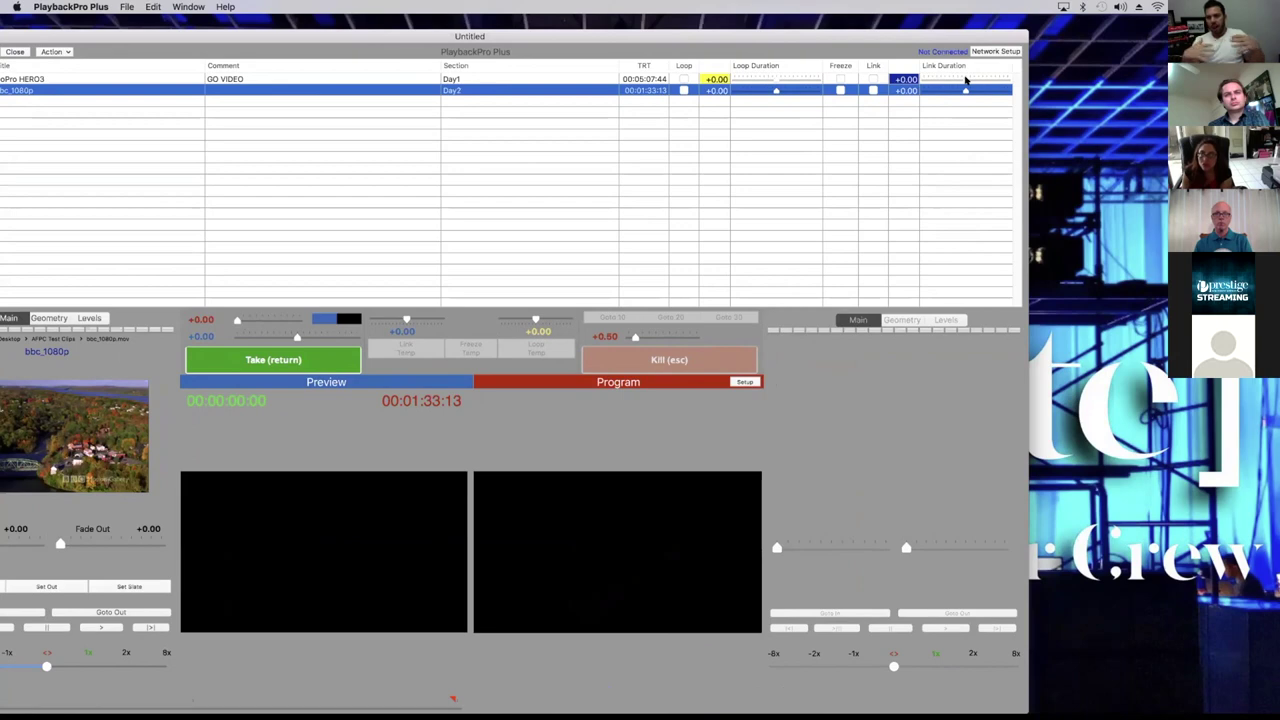
pyautogui.write('5.00')
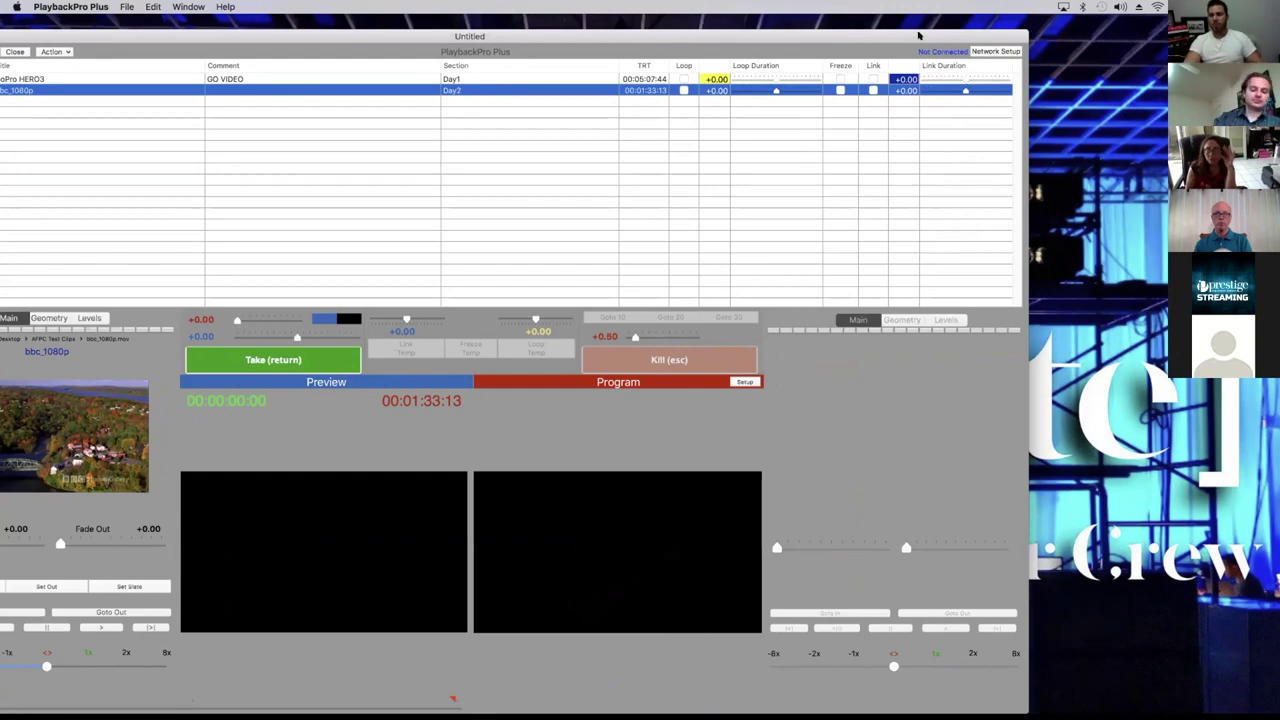
pyautogui.moveTo(918, 36); pyautogui.dragTo(1007, 28)
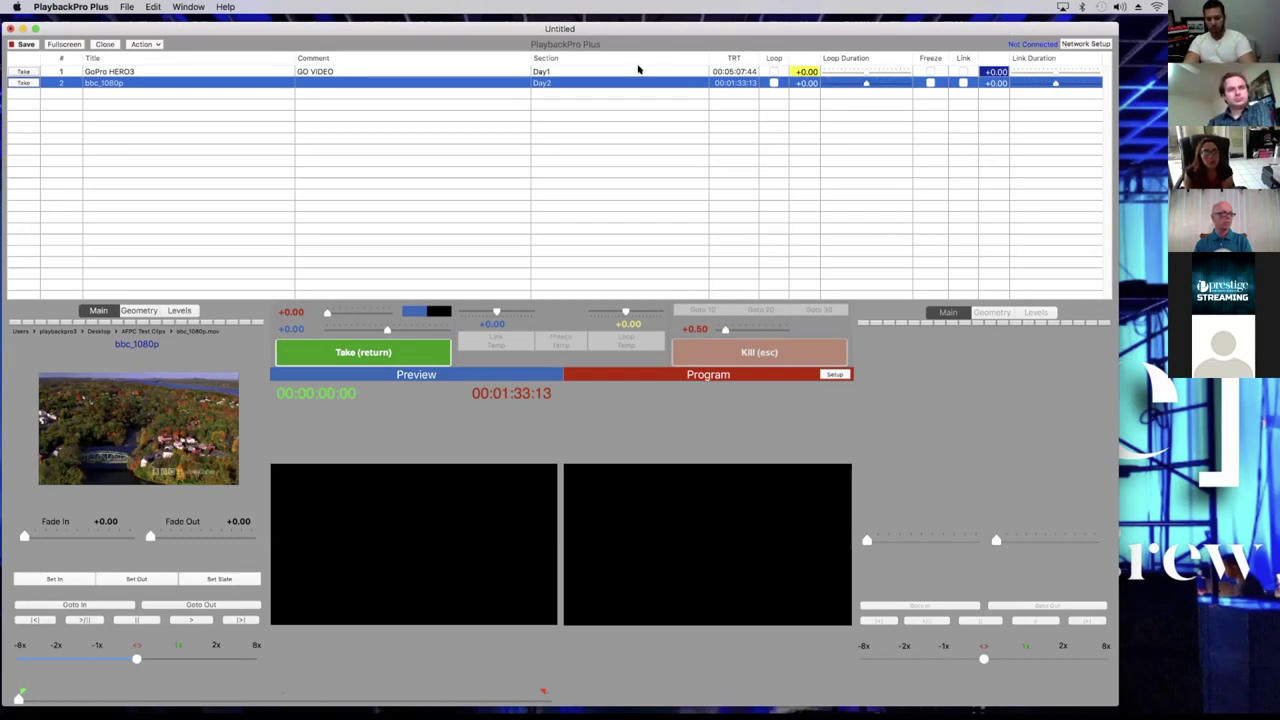
# Add the PBP.jpg still from the AFPC Test Clips folder after the bbc_1080p clip
pyautogui.press('super+o')
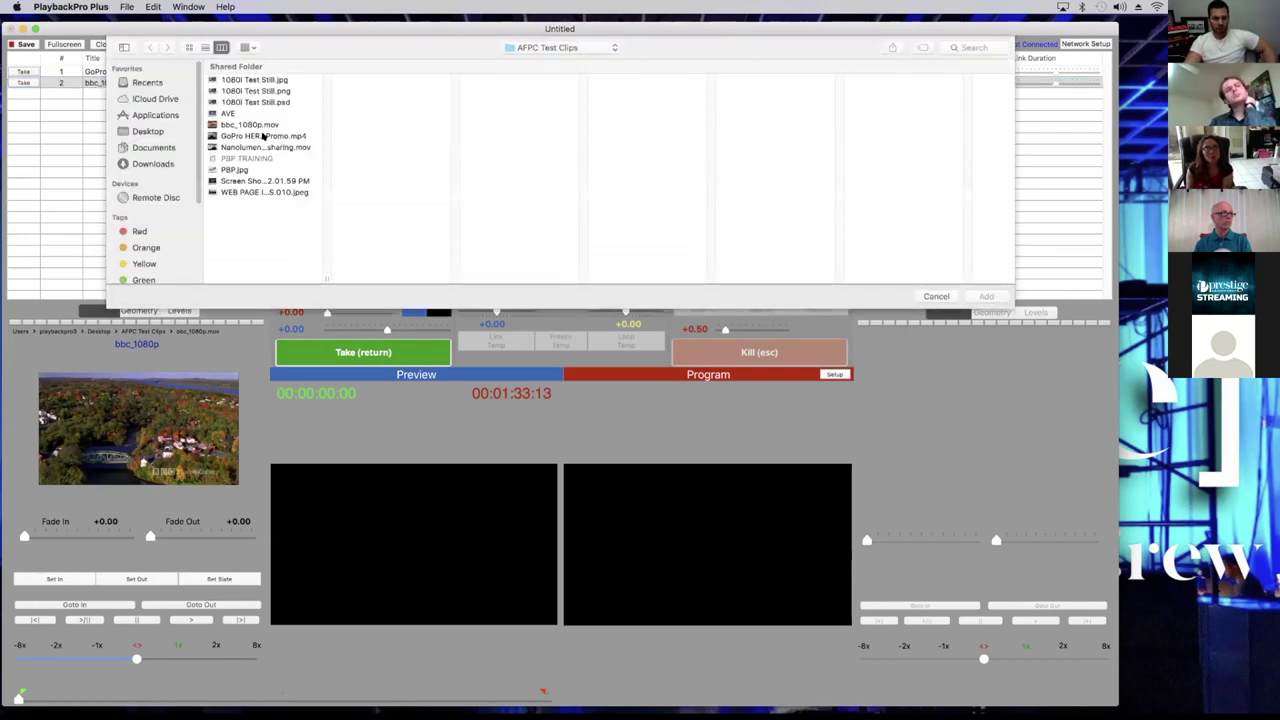
pyautogui.click(236, 169)
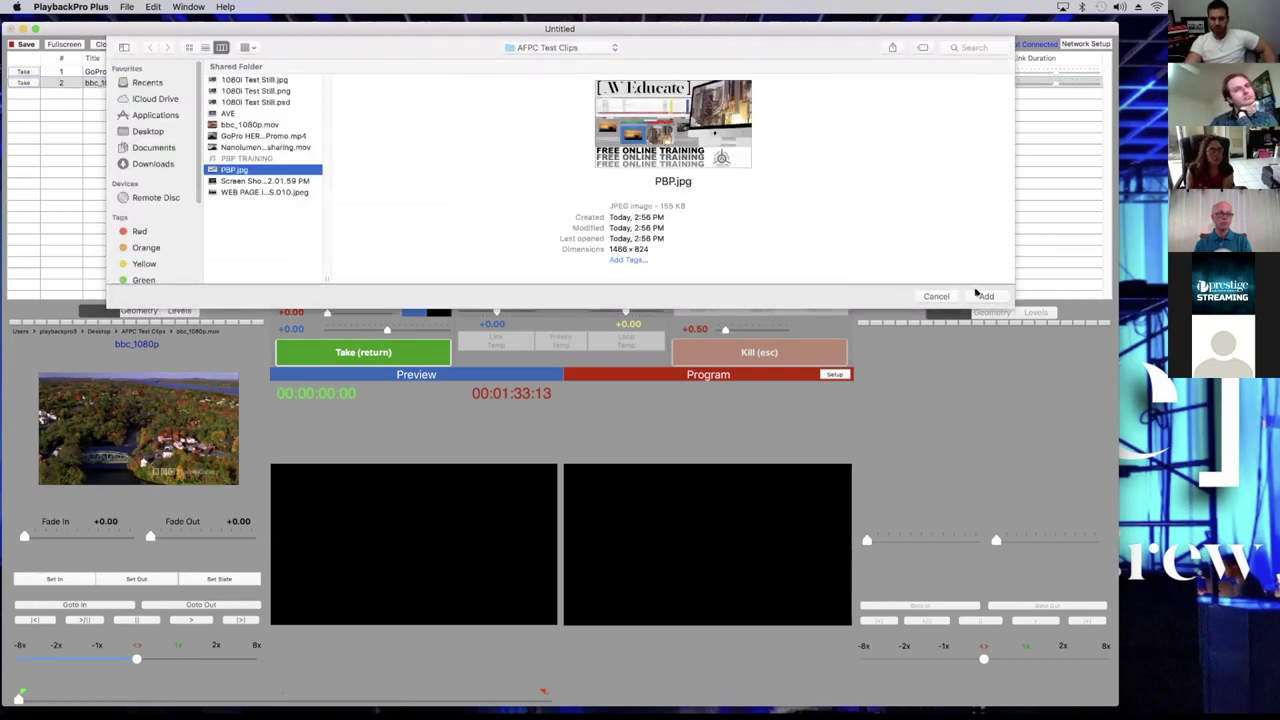
pyautogui.click(984, 296)
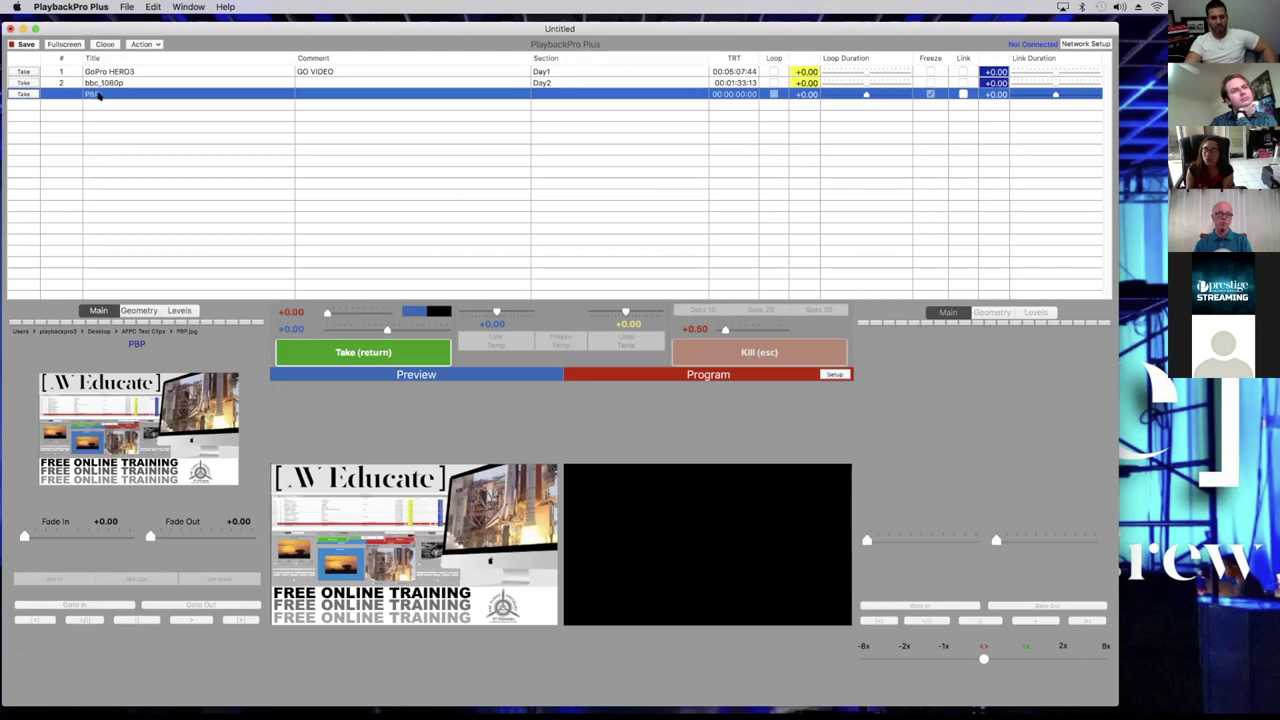
# Move the PBP still above the GoPro HERO3 clip and return it to the end of the clip list
pyautogui.moveTo(100, 91); pyautogui.dragTo(105, 68)
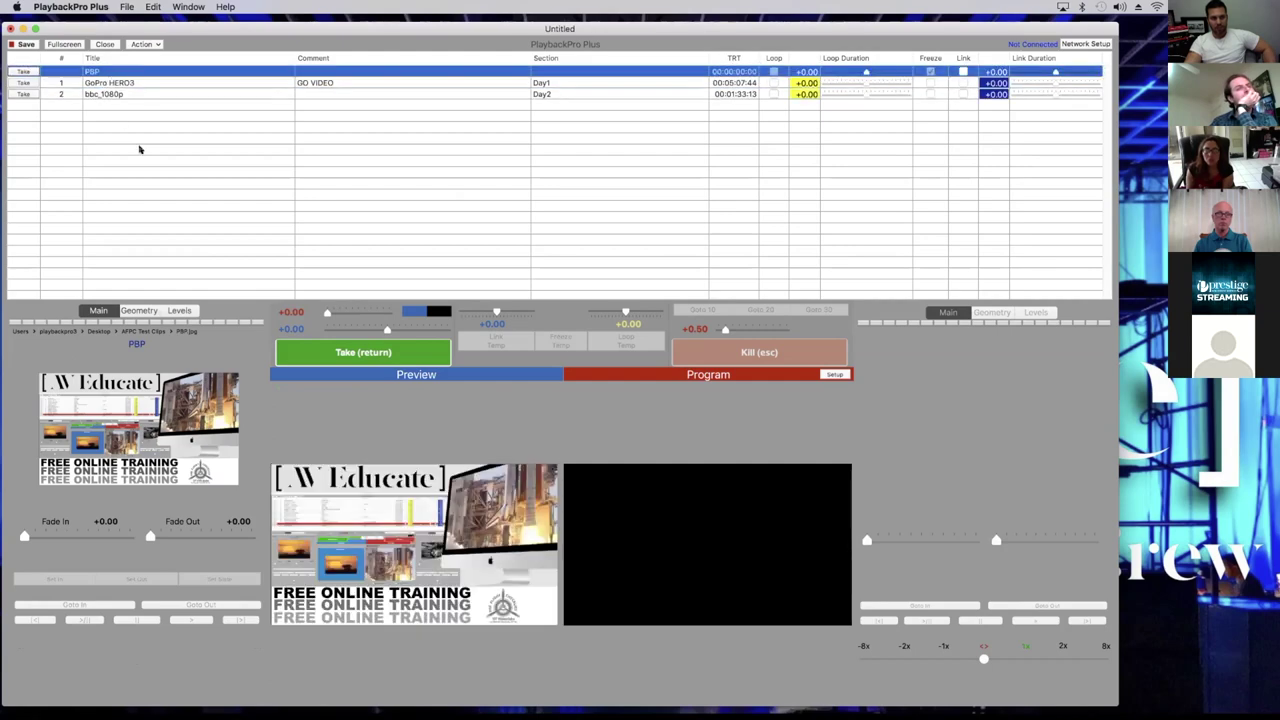
pyautogui.click(114, 84)
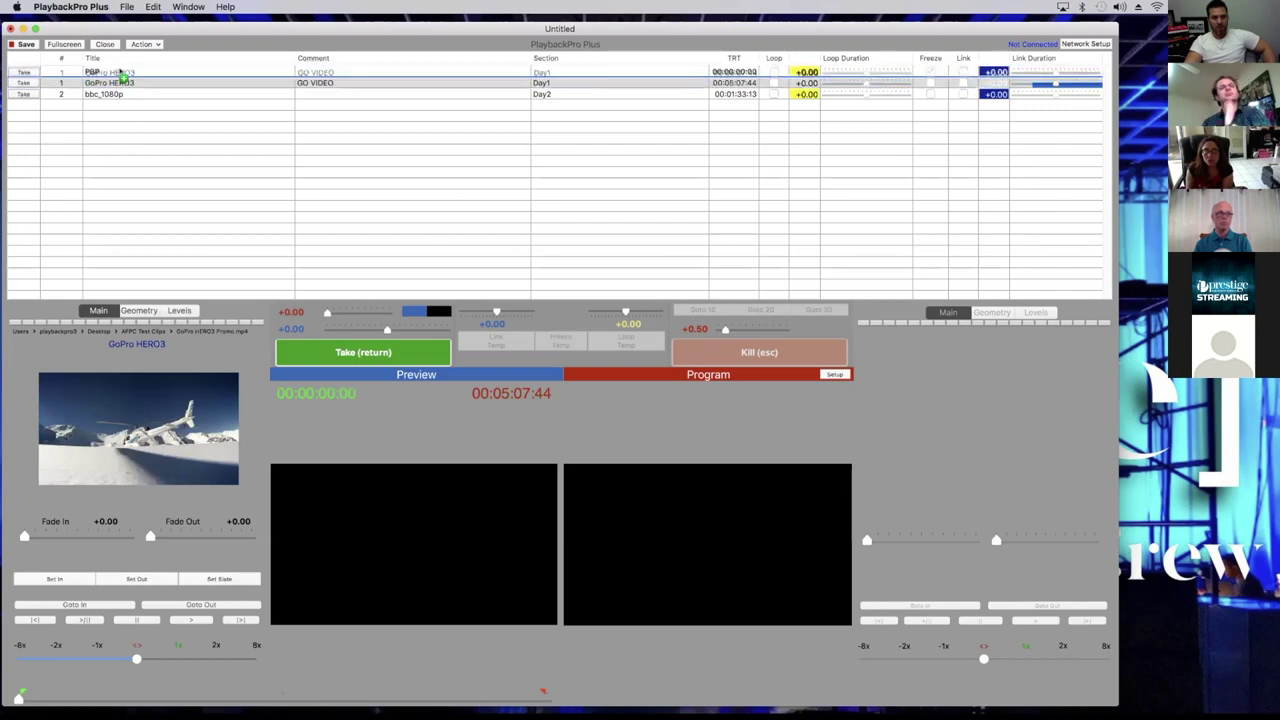
pyautogui.moveTo(125, 72); pyautogui.dragTo(91, 94)
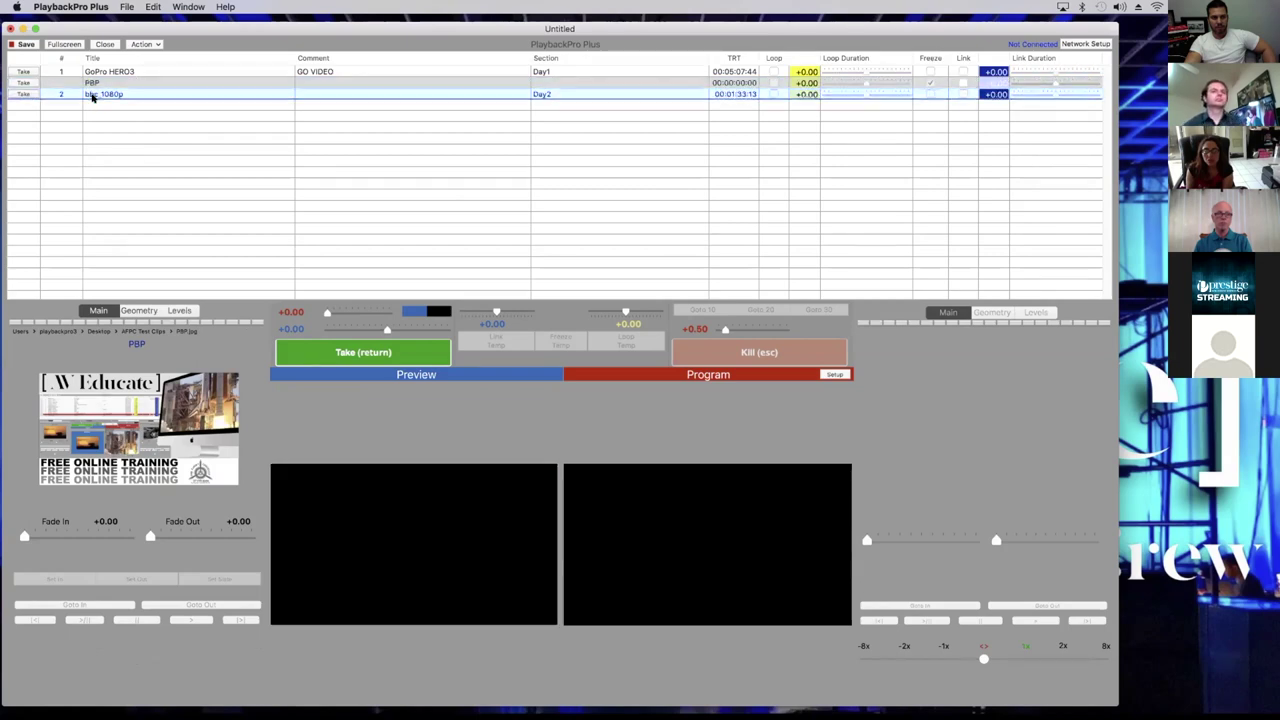
pyautogui.click(126, 85)
pyautogui.click(127, 92)
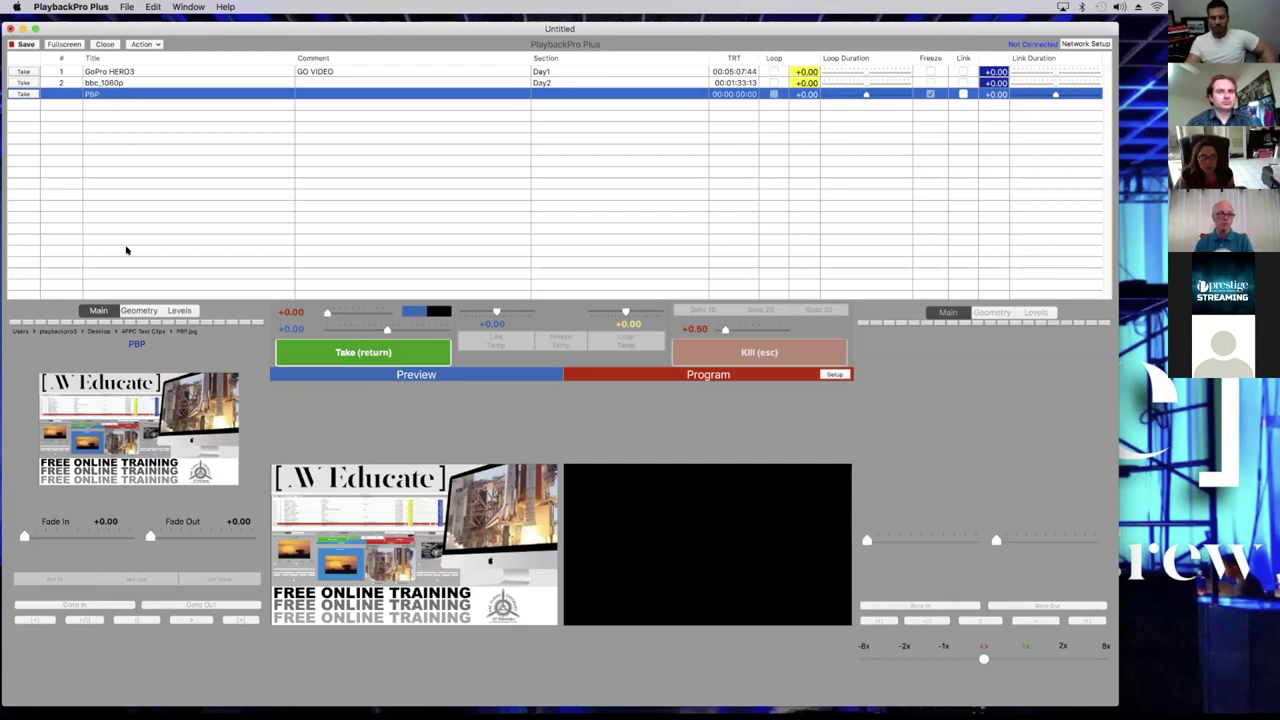
# Remove the PBP still from the clip list and confirm the removal
pyautogui.click(170, 83)
pyautogui.click(167, 94)
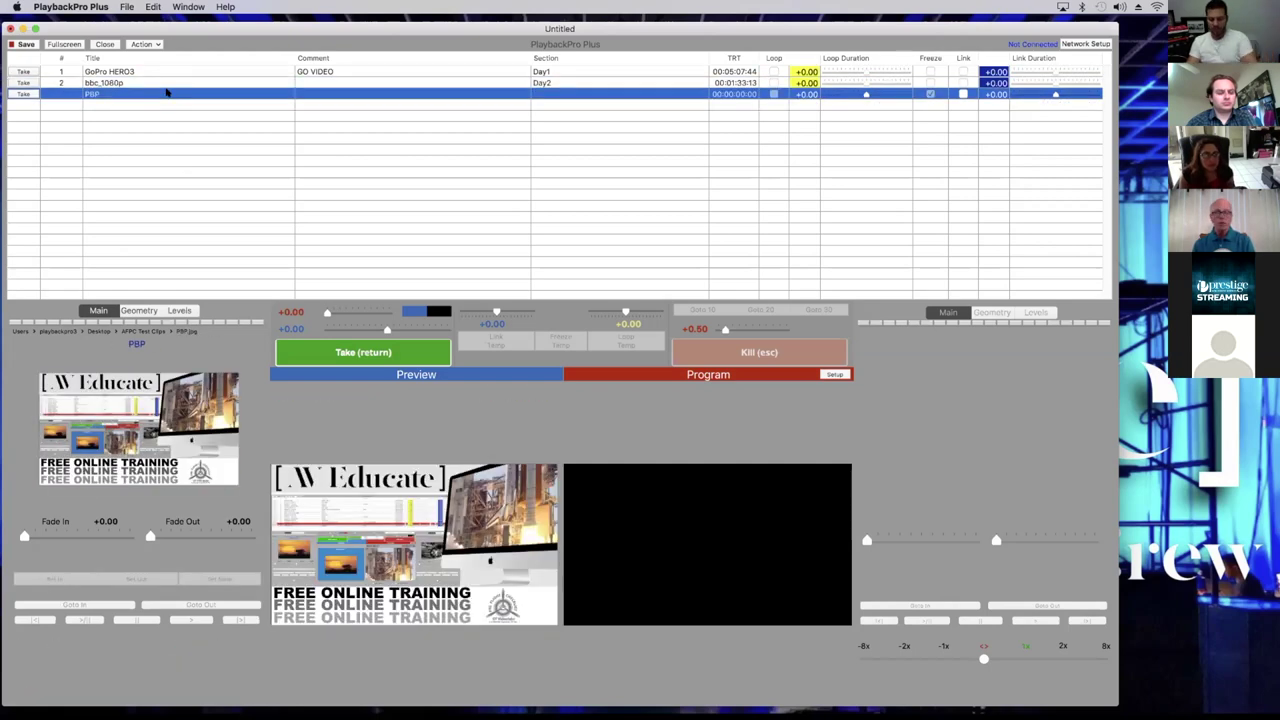
pyautogui.press('BackSpace')
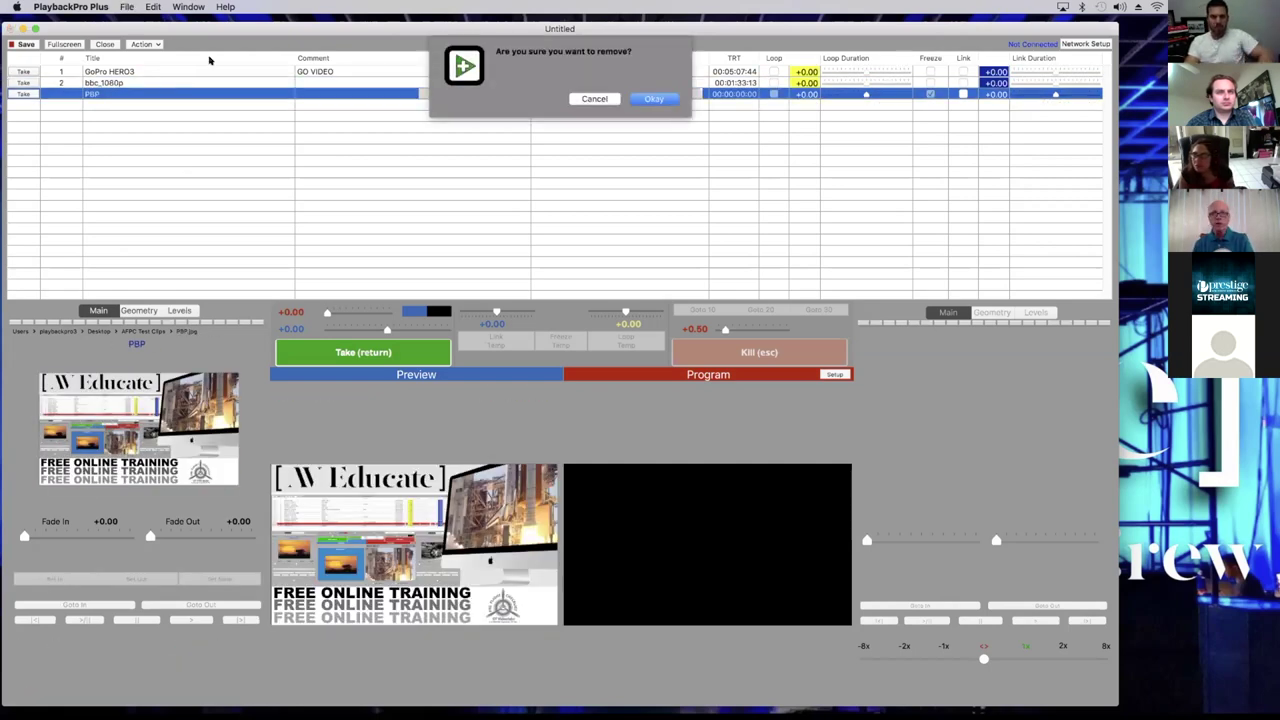
pyautogui.click(650, 101)
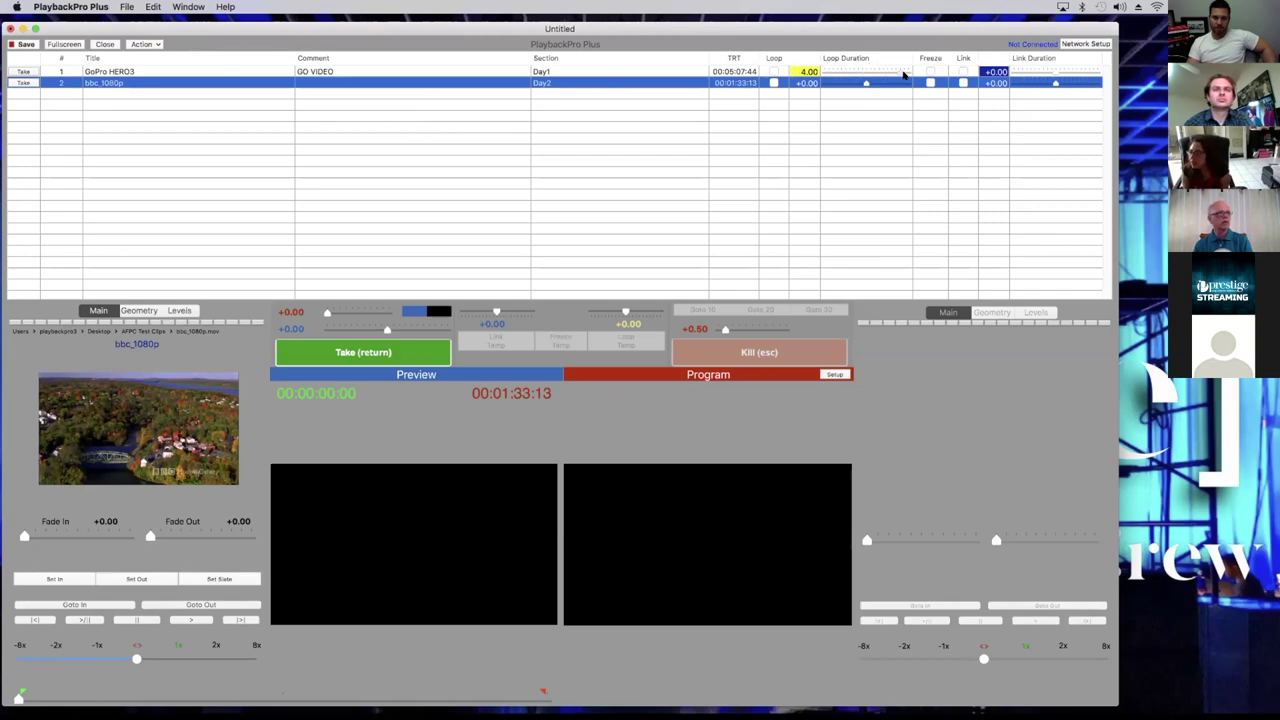
# Set the loop duration of the GoPro HERO3 clip to 0.00
pyautogui.moveTo(884, 74); pyautogui.dragTo(868, 76)
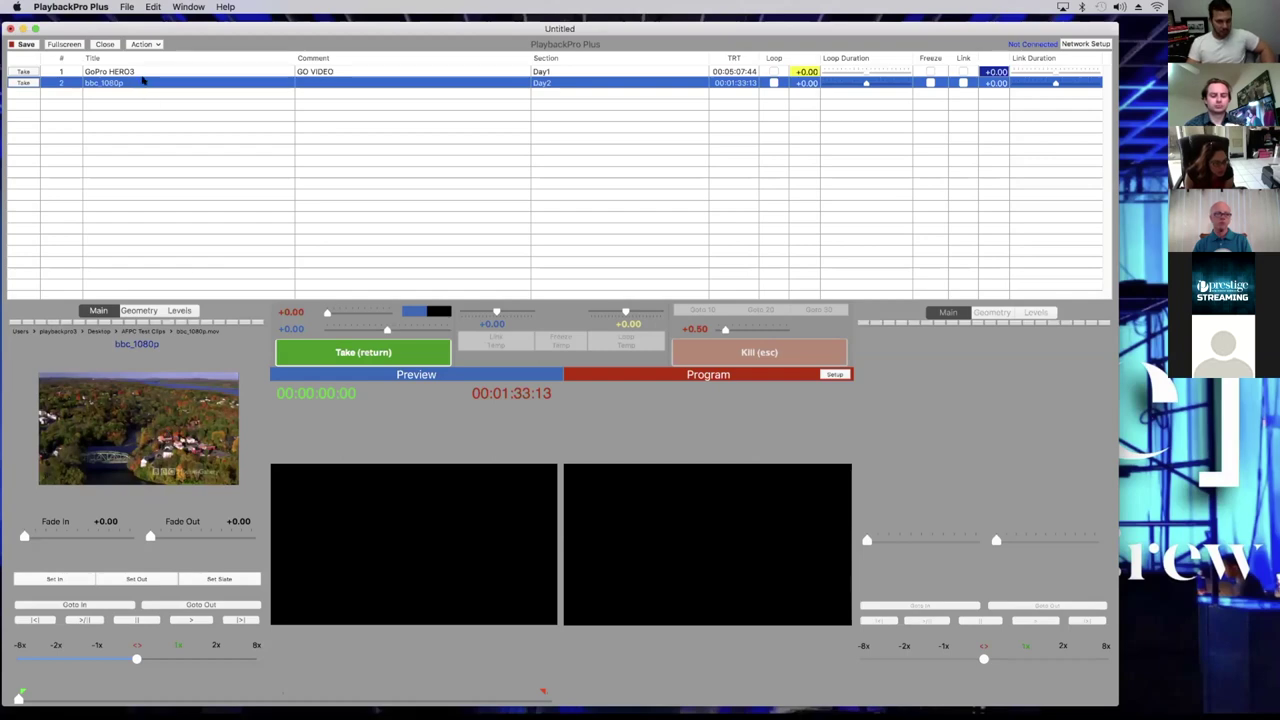
# Review the Geometry and Levels settings of the GoPro HERO3 clip and return to its Main settings
pyautogui.click(140, 72)
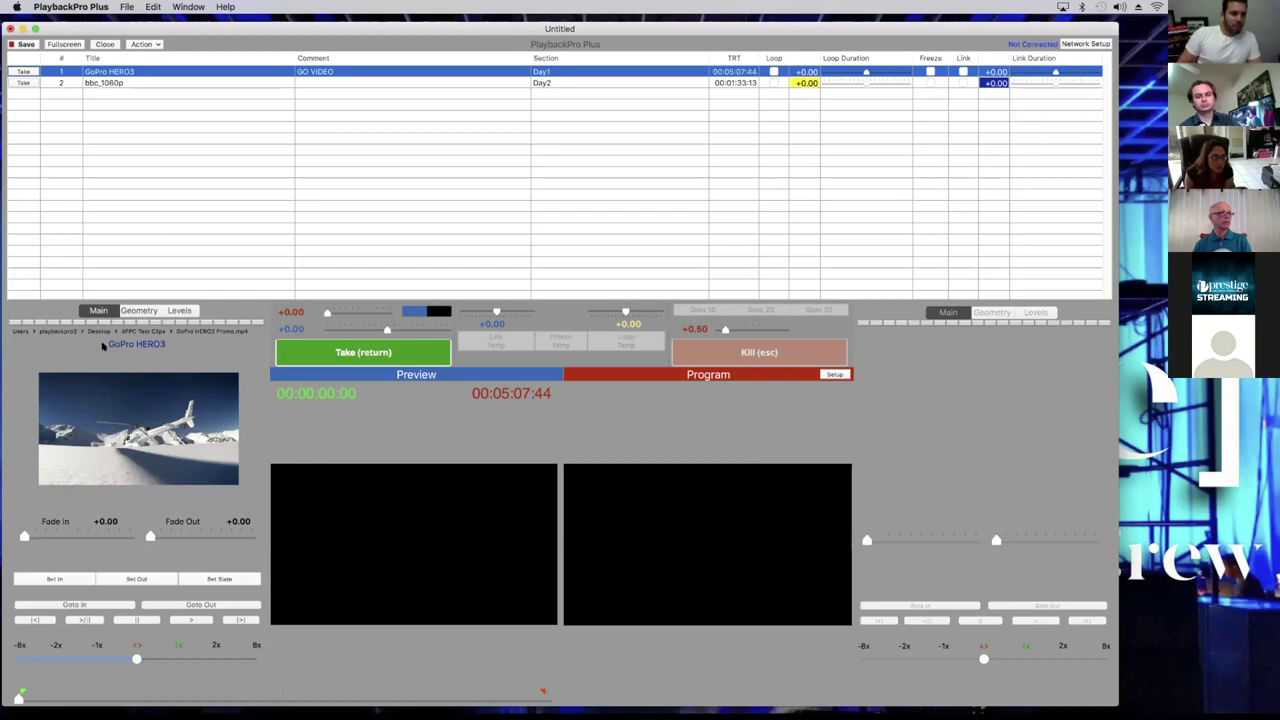
pyautogui.click(143, 312)
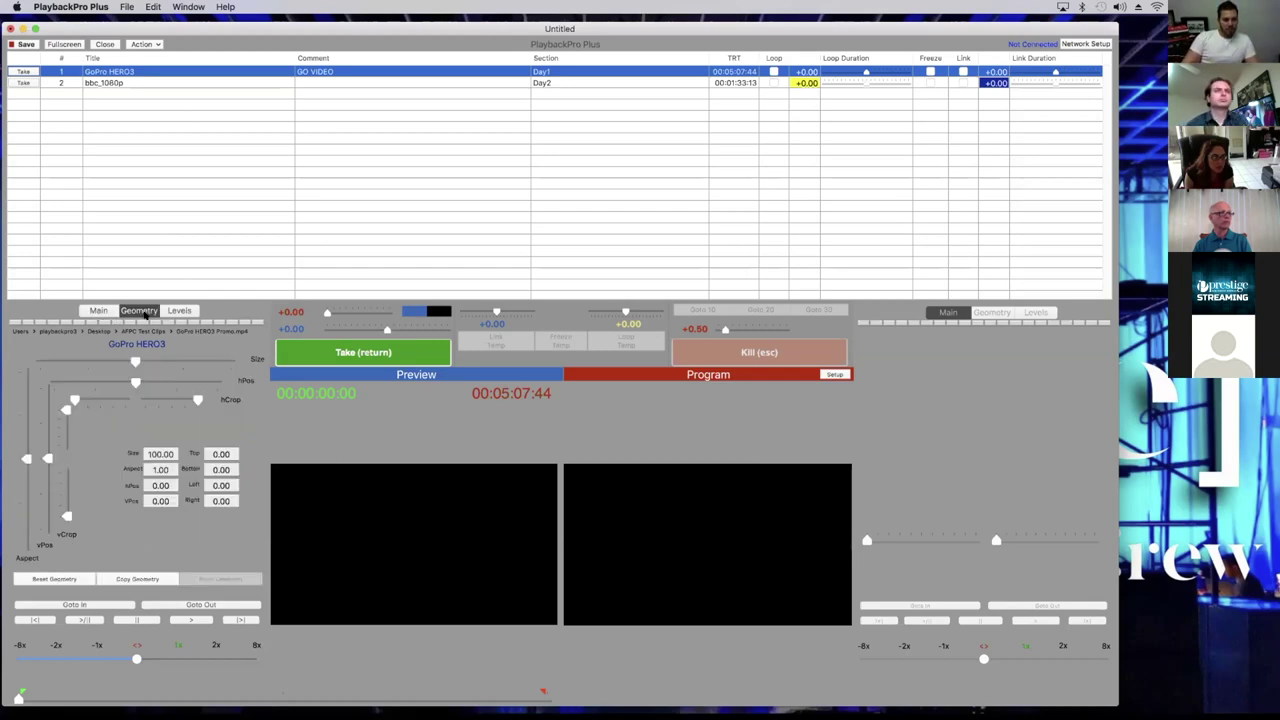
pyautogui.click(177, 311)
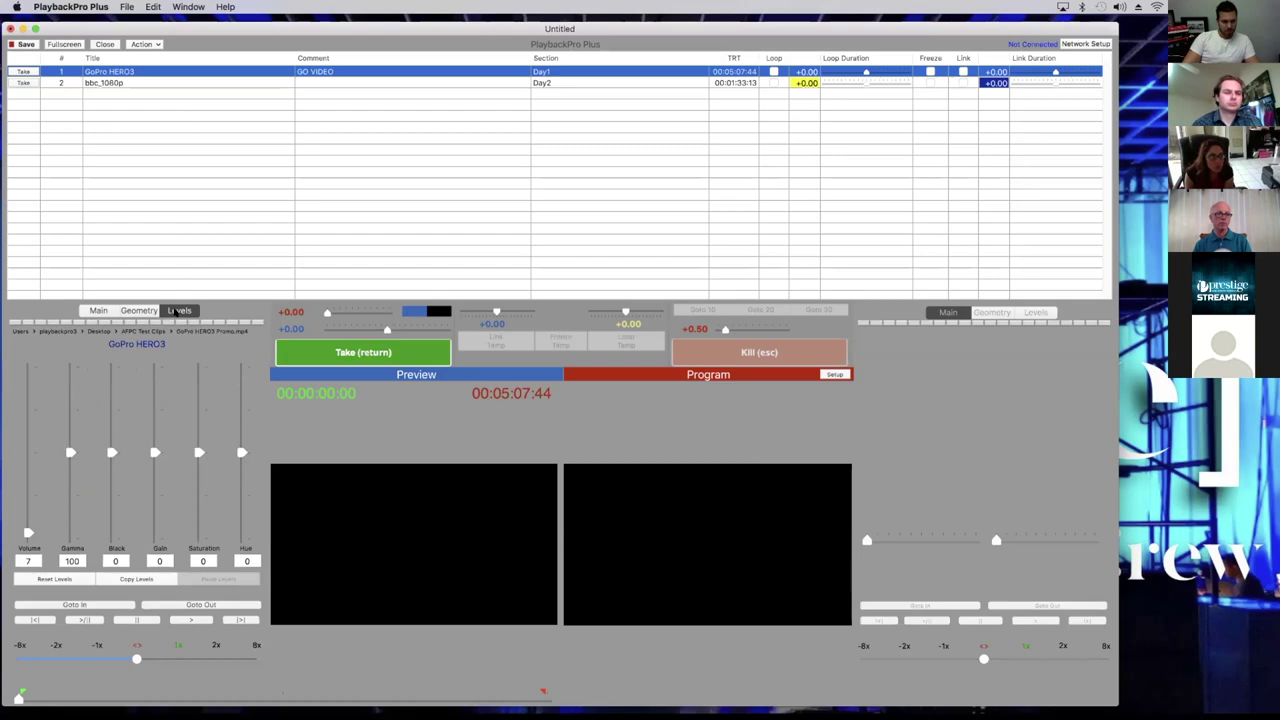
pyautogui.click(90, 311)
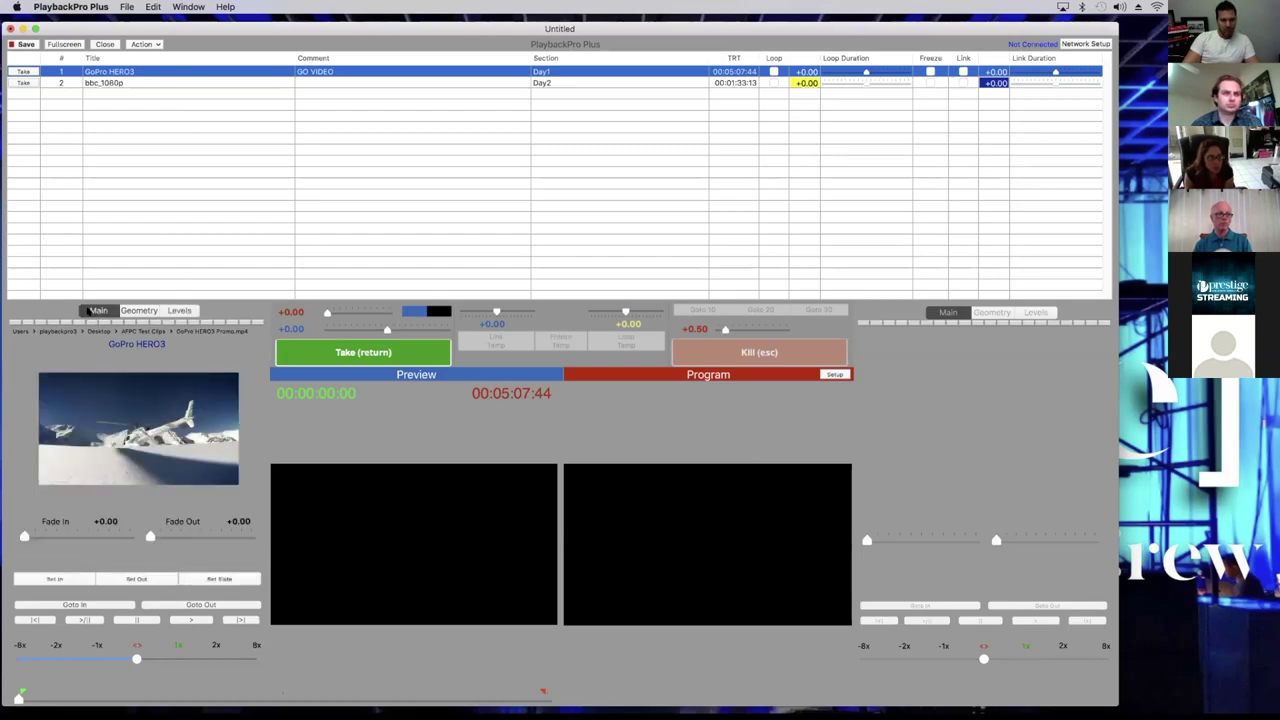
# Compare the previews of the bbc_1080p and GoPro HERO3 clips by alternating between them, ending on GoPro HERO3
pyautogui.click(120, 82)
pyautogui.click(121, 73)
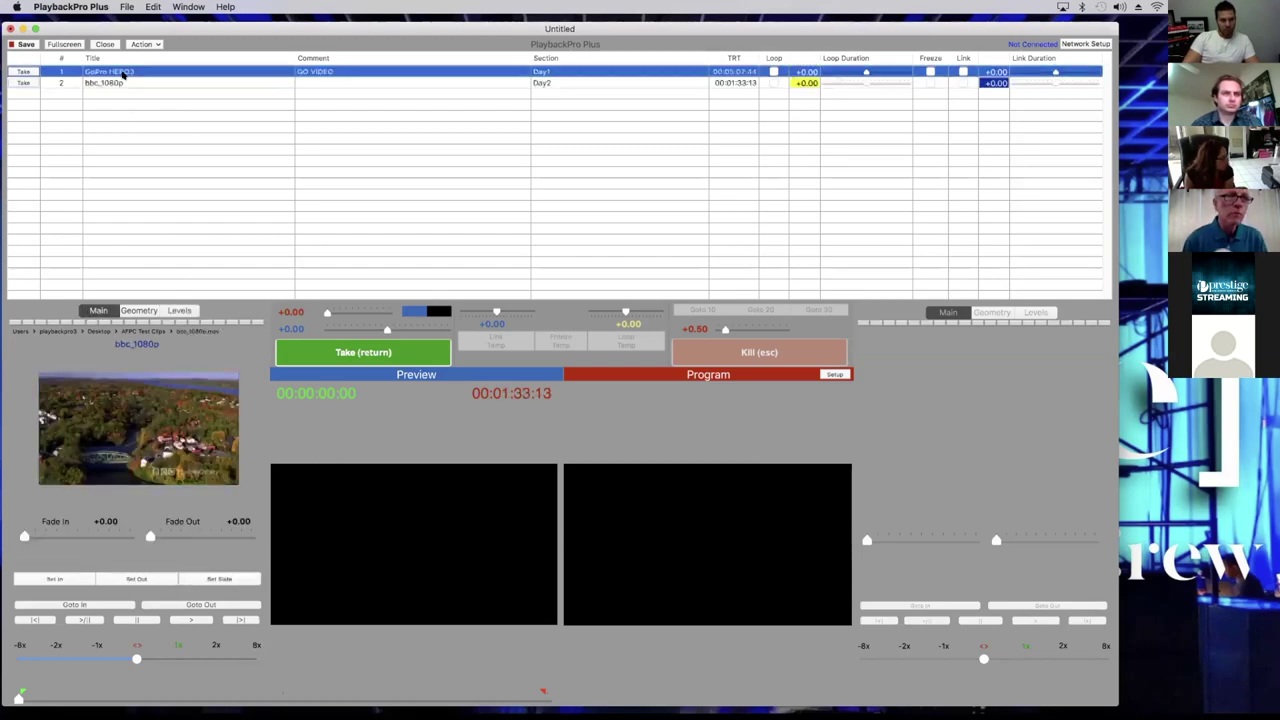
pyautogui.click(126, 83)
pyautogui.click(127, 72)
pyautogui.click(127, 83)
pyautogui.click(126, 72)
pyautogui.click(126, 83)
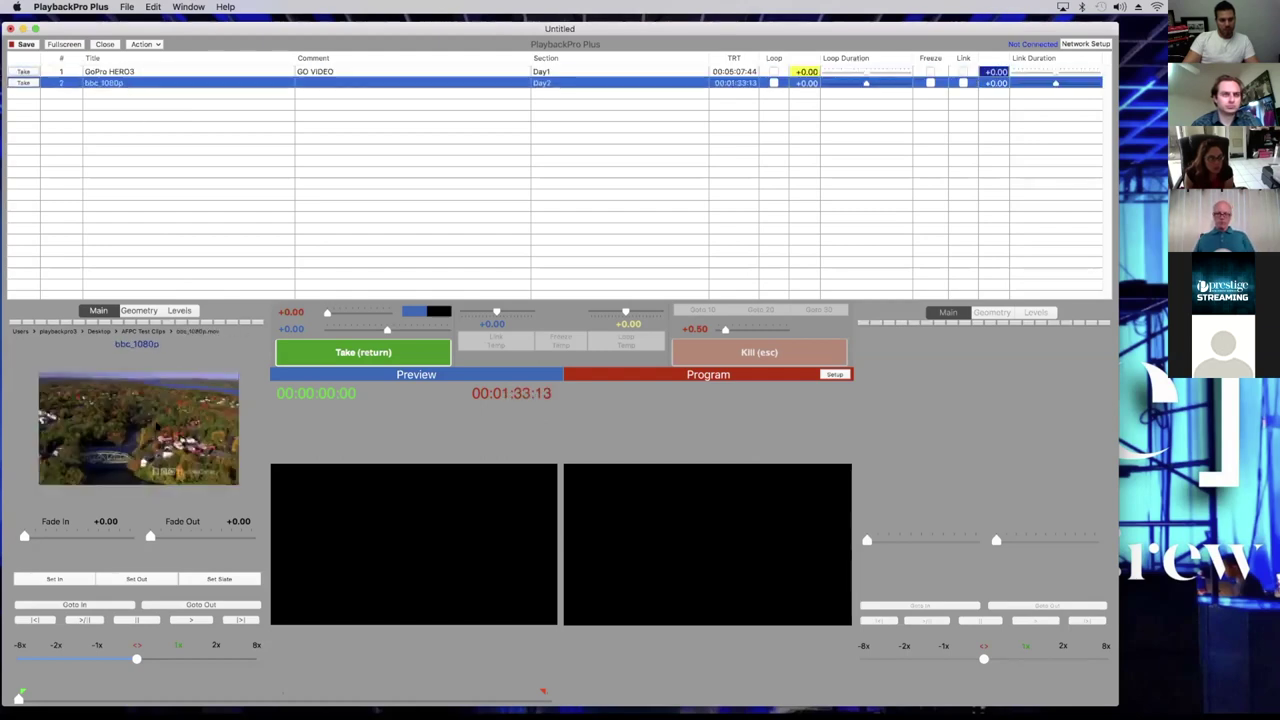
pyautogui.click(108, 73)
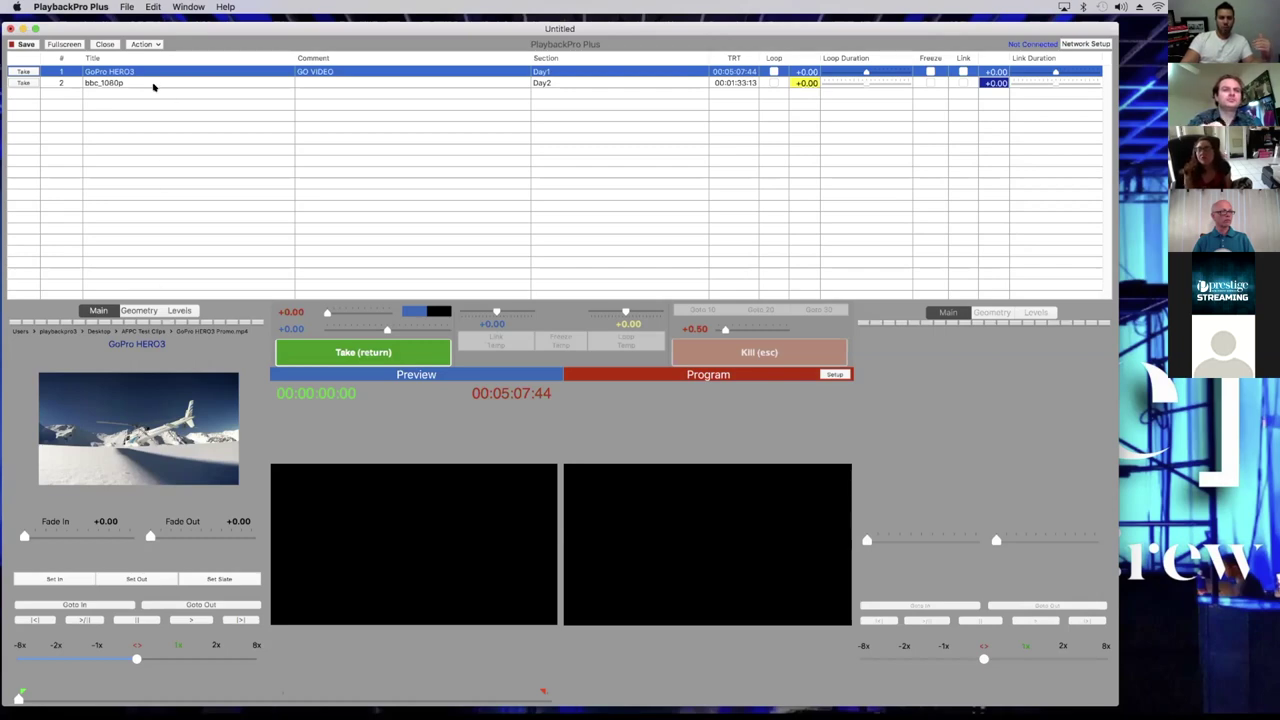
pyautogui.click(152, 84)
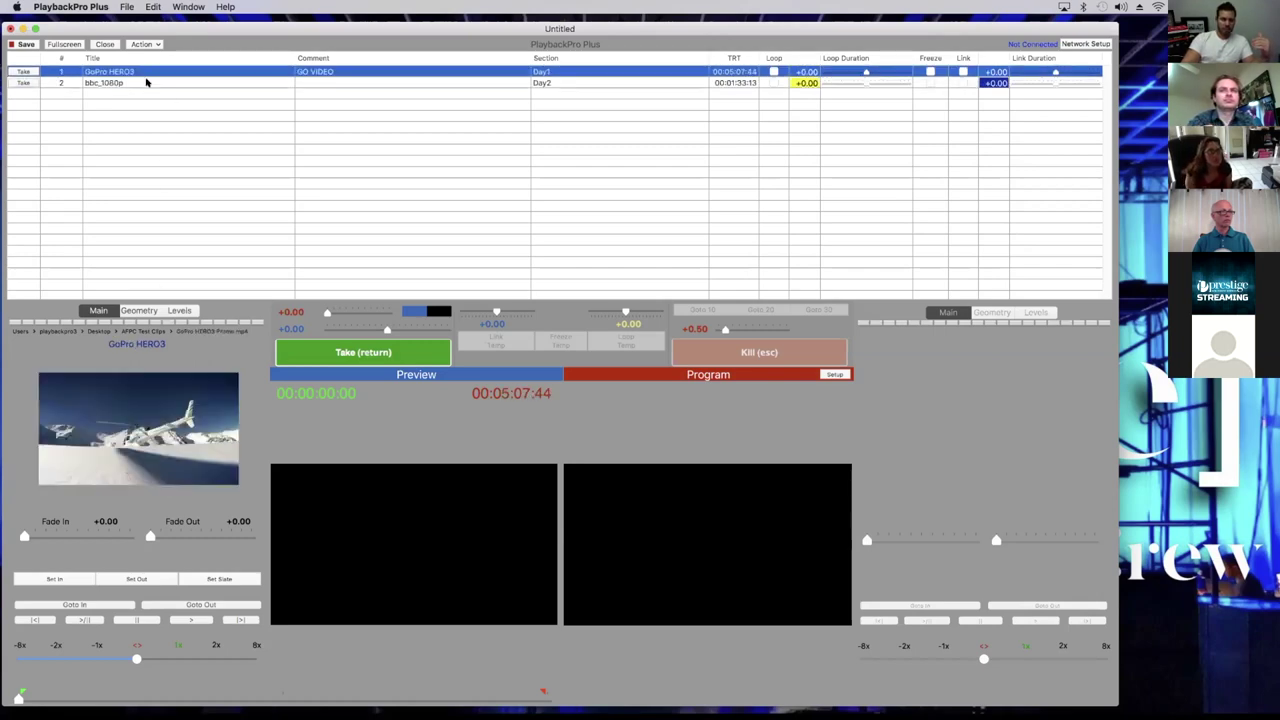
pyautogui.click(149, 80)
pyautogui.click(149, 73)
pyautogui.click(149, 82)
pyautogui.click(150, 72)
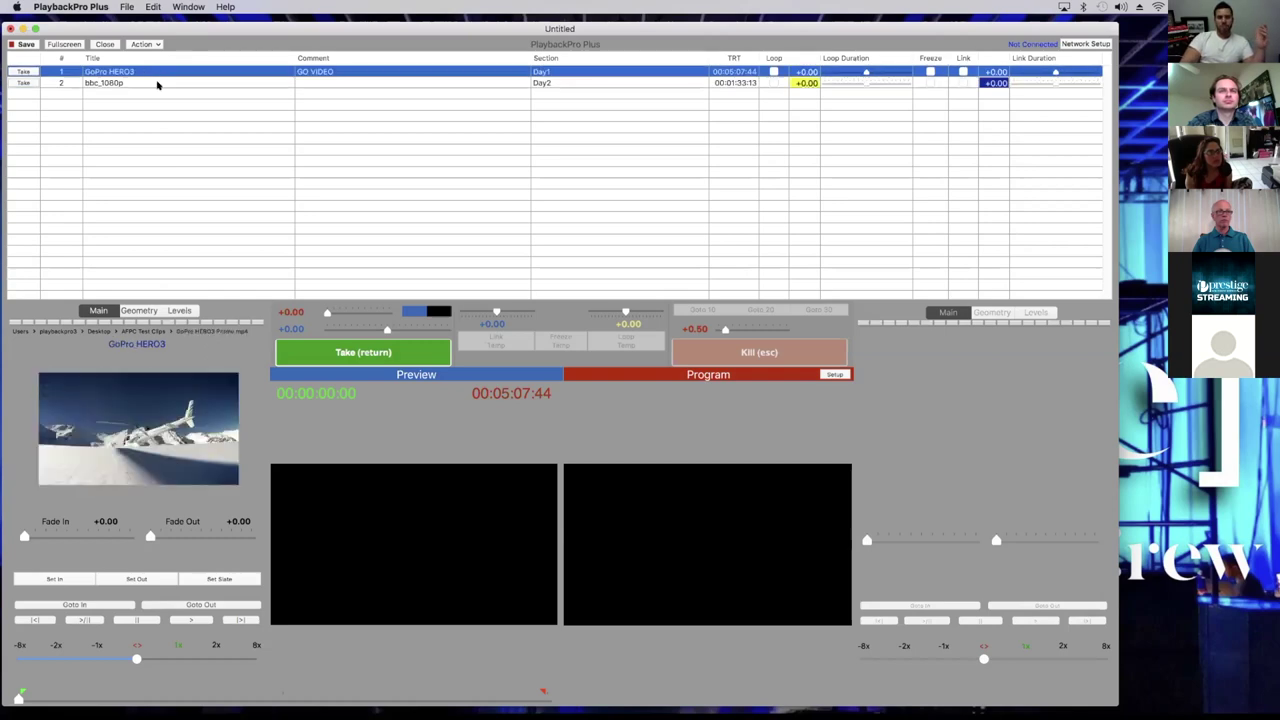
pyautogui.click(157, 84)
pyautogui.click(157, 74)
pyautogui.click(158, 83)
pyautogui.click(157, 74)
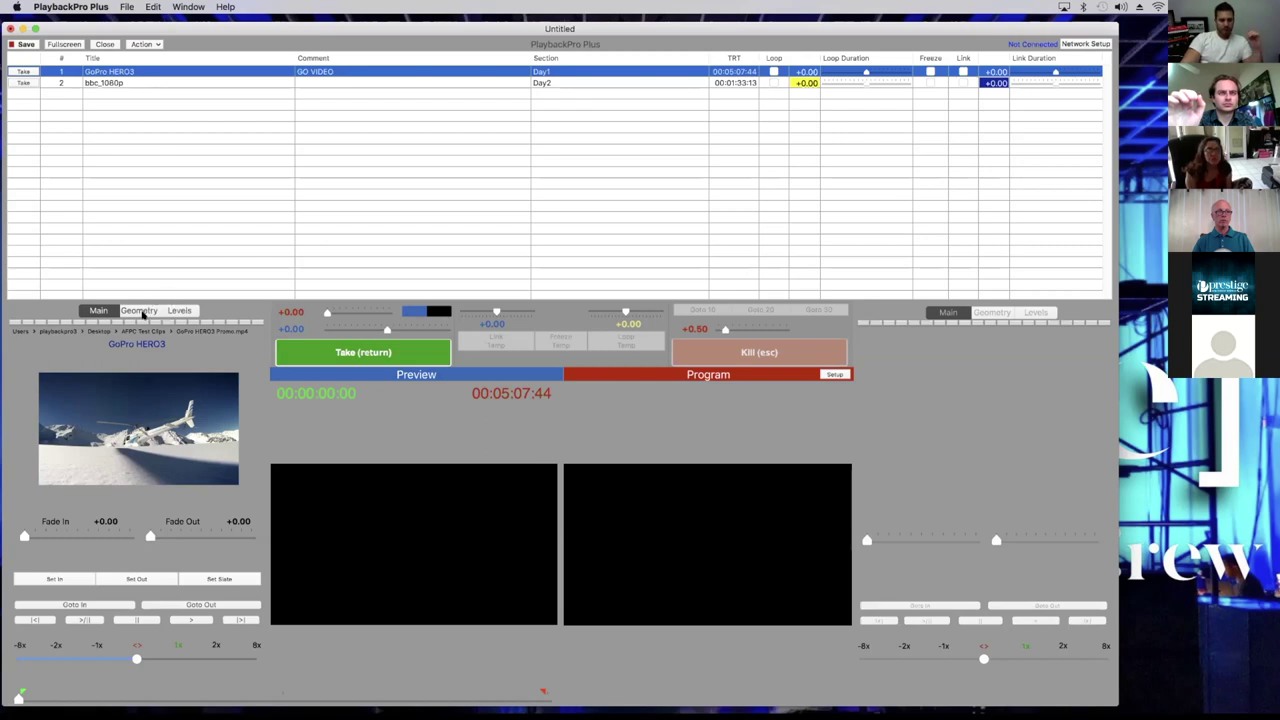
# Show the Geometry settings of the GoPro HERO3 clip and scrub its preview to 00:00:12:02
pyautogui.click(143, 313)
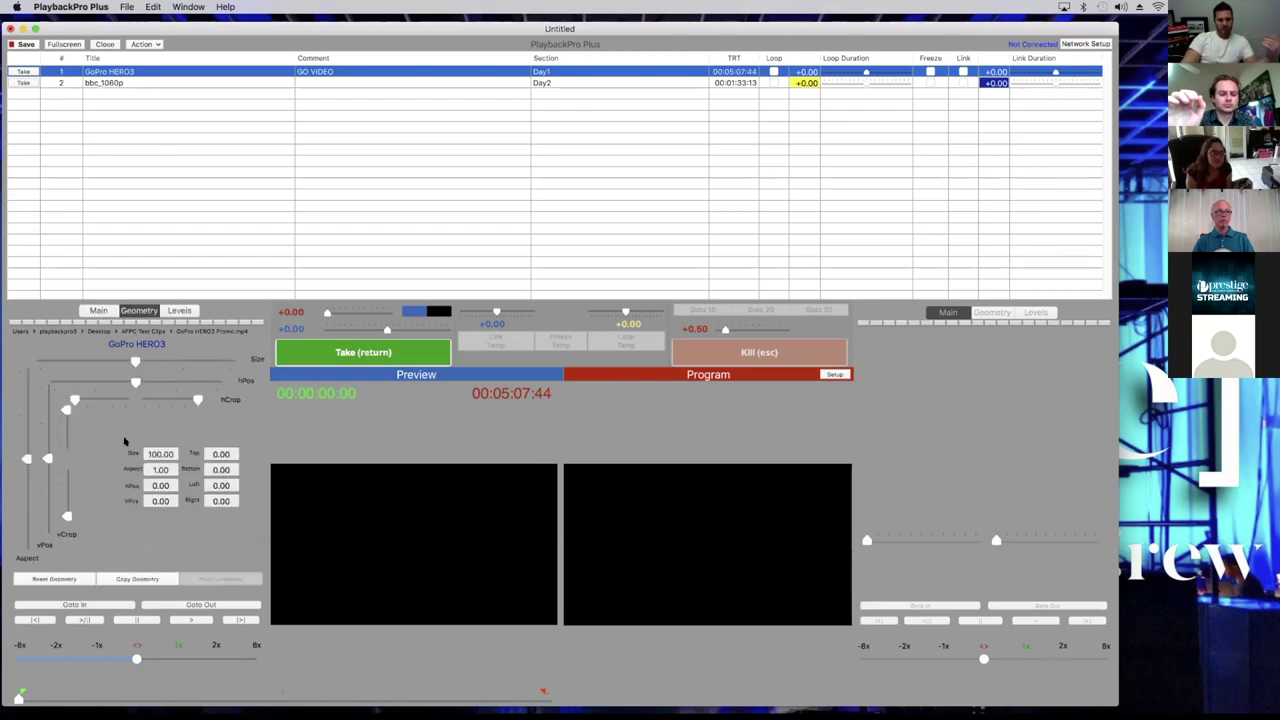
pyautogui.moveTo(18, 698); pyautogui.dragTo(27, 698)
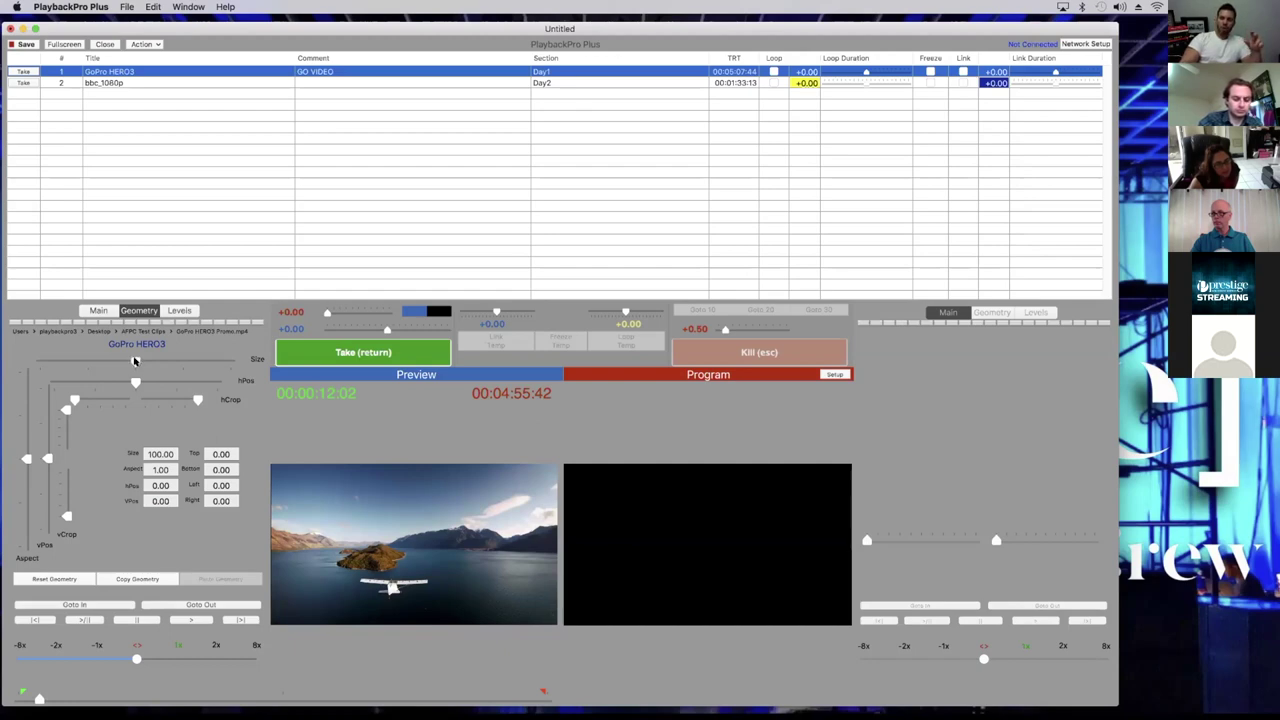
# Try enlarging the GoPro HERO3 clip to a size of 134.45 and return it to 100.00
pyautogui.moveTo(135, 361)
pyautogui.mouseDown()
pyautogui.moveTo(150, 362)
pyautogui.moveTo(102, 370)
pyautogui.moveTo(150, 370)
pyautogui.mouseUp()
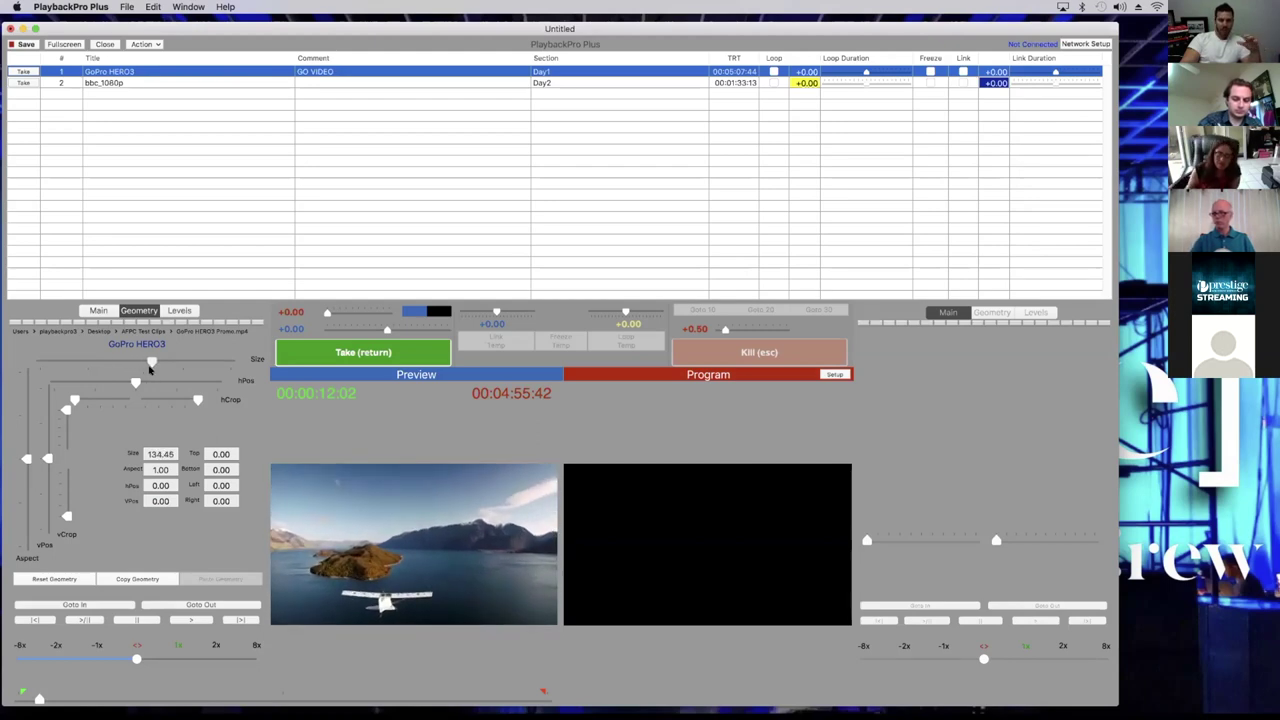
pyautogui.moveTo(150, 370); pyautogui.dragTo(135, 371)
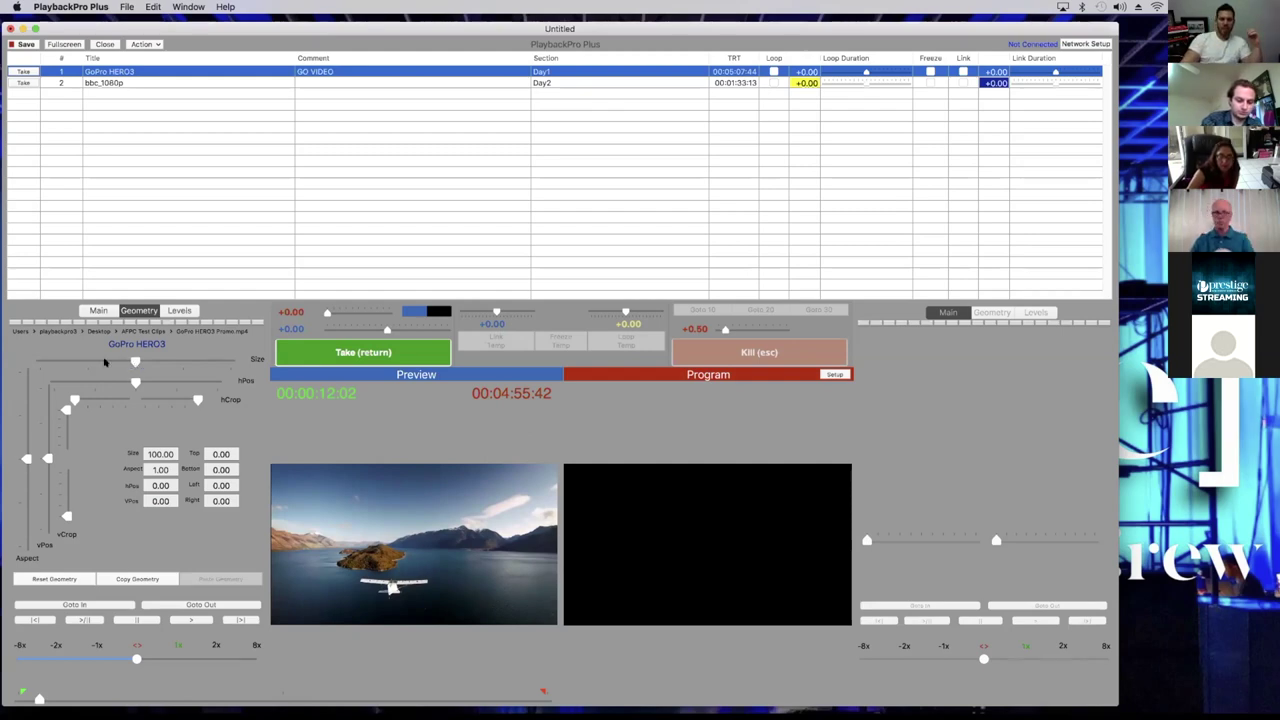
pyautogui.moveTo(130, 362)
pyautogui.mouseDown()
pyautogui.moveTo(98, 367)
pyautogui.moveTo(133, 367)
pyautogui.mouseUp()
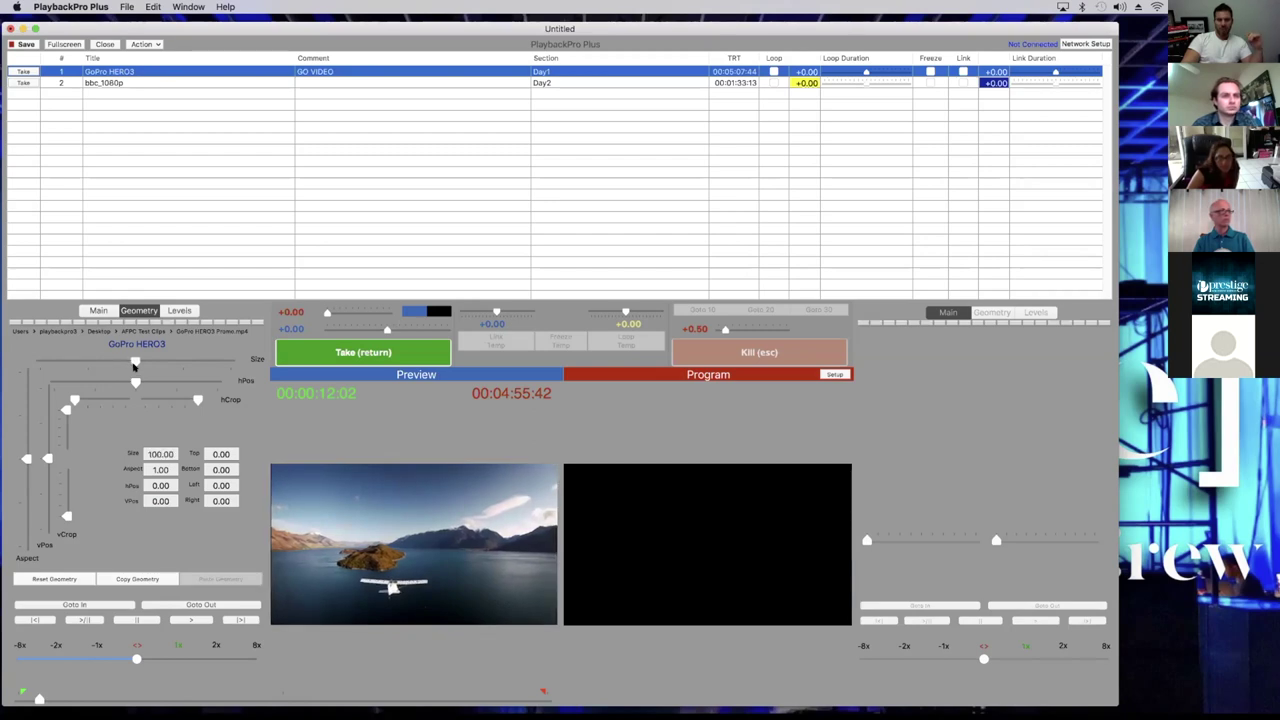
# Try a size of 69.60 and an aspect of 1.43 on the GoPro HERO3 clip, restore full size and reset its geometry
pyautogui.moveTo(131, 366); pyautogui.dragTo(107, 368)
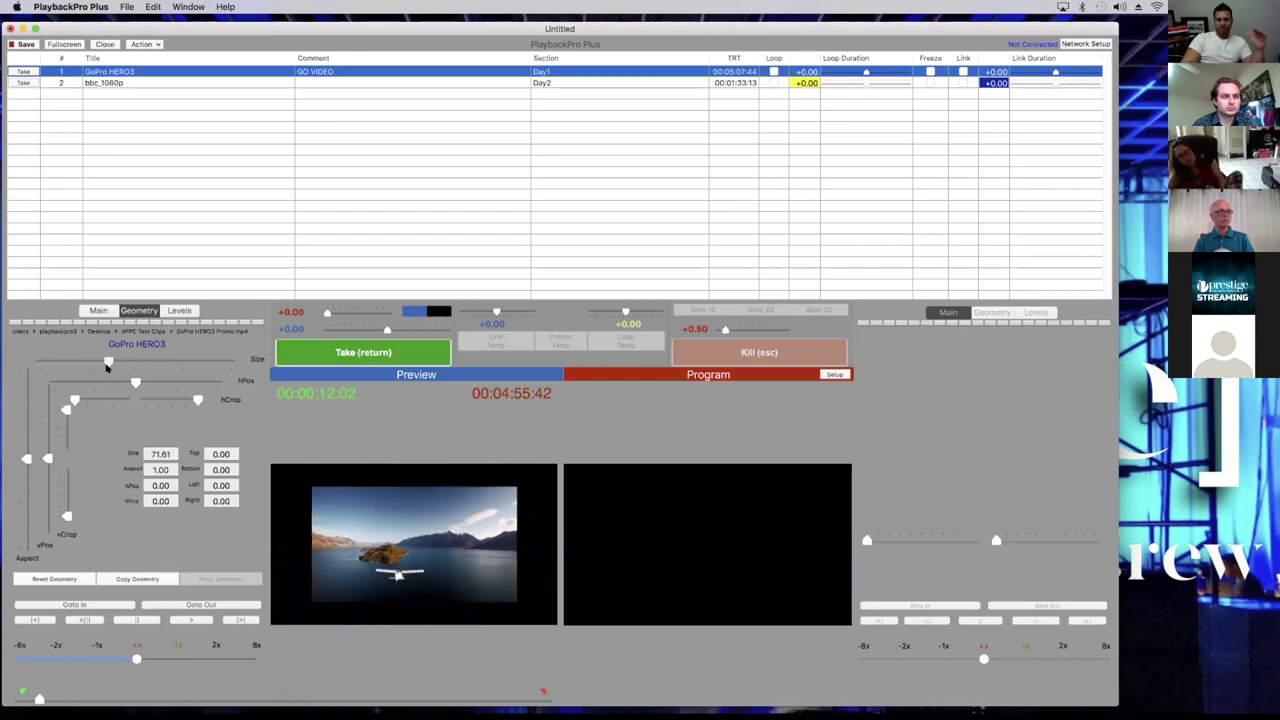
pyautogui.moveTo(107, 368); pyautogui.dragTo(103, 368)
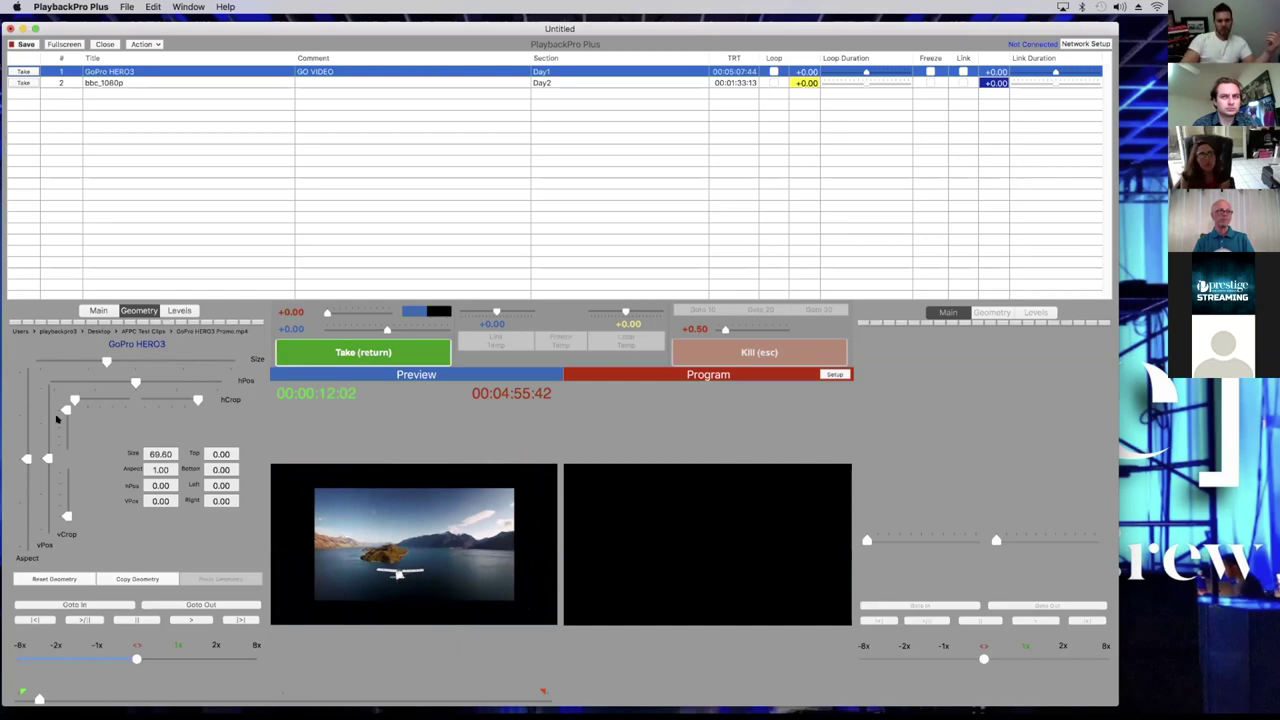
pyautogui.moveTo(26, 459); pyautogui.dragTo(29, 422)
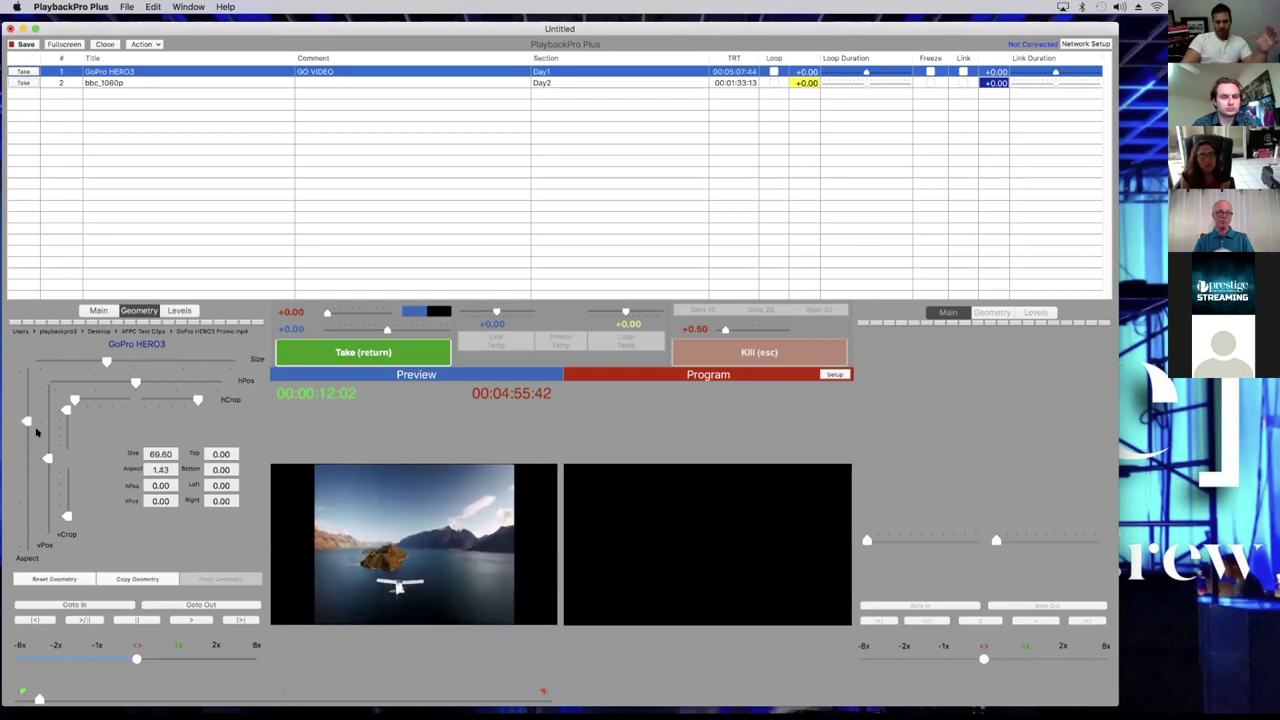
pyautogui.moveTo(107, 363); pyautogui.dragTo(136, 362)
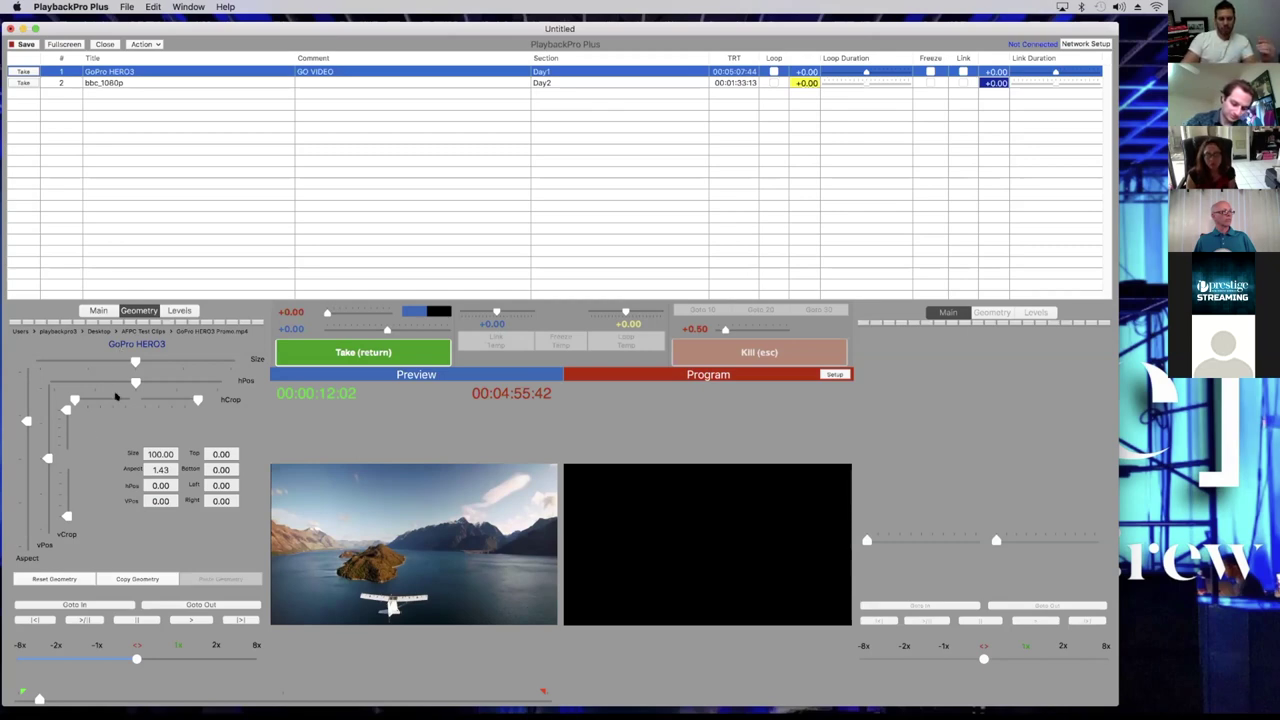
pyautogui.click(55, 579)
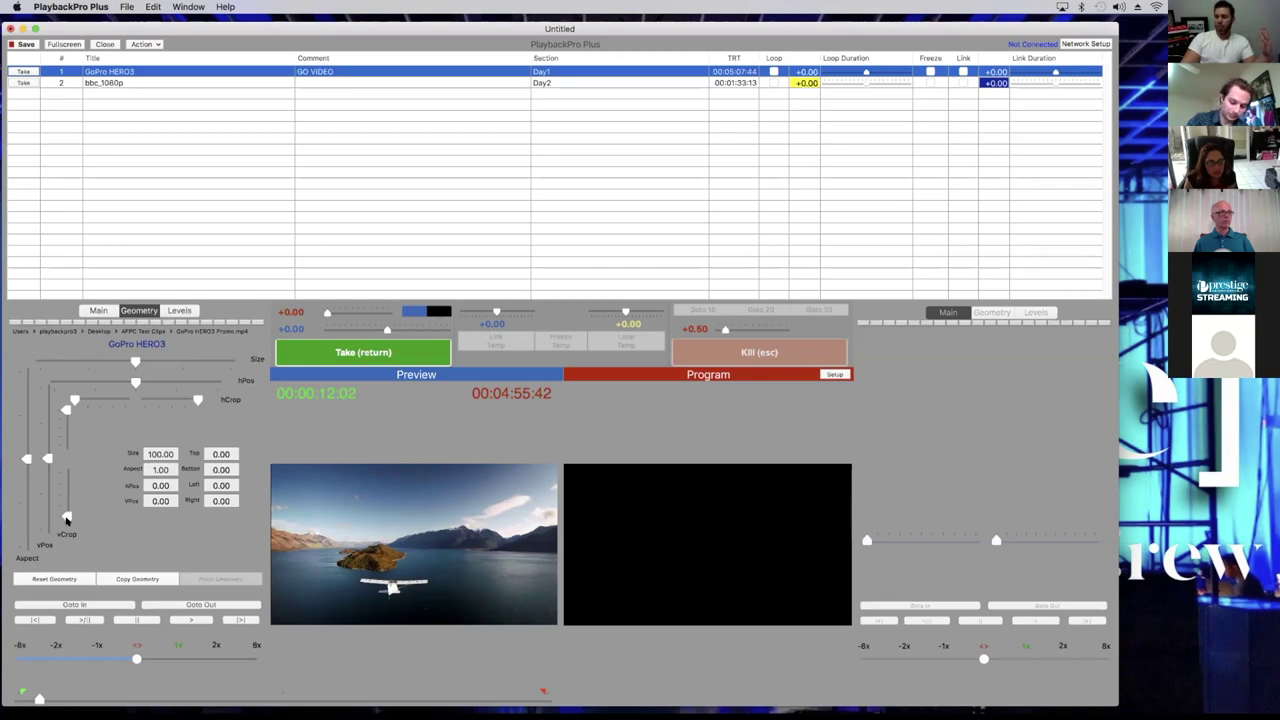
# Try cropping the GoPro HERO3 clip by 23.20 at the bottom, 27.91 at the top and 11.78 at the right, returning each crop to 0.00
pyautogui.moveTo(66, 517); pyautogui.dragTo(66, 508)
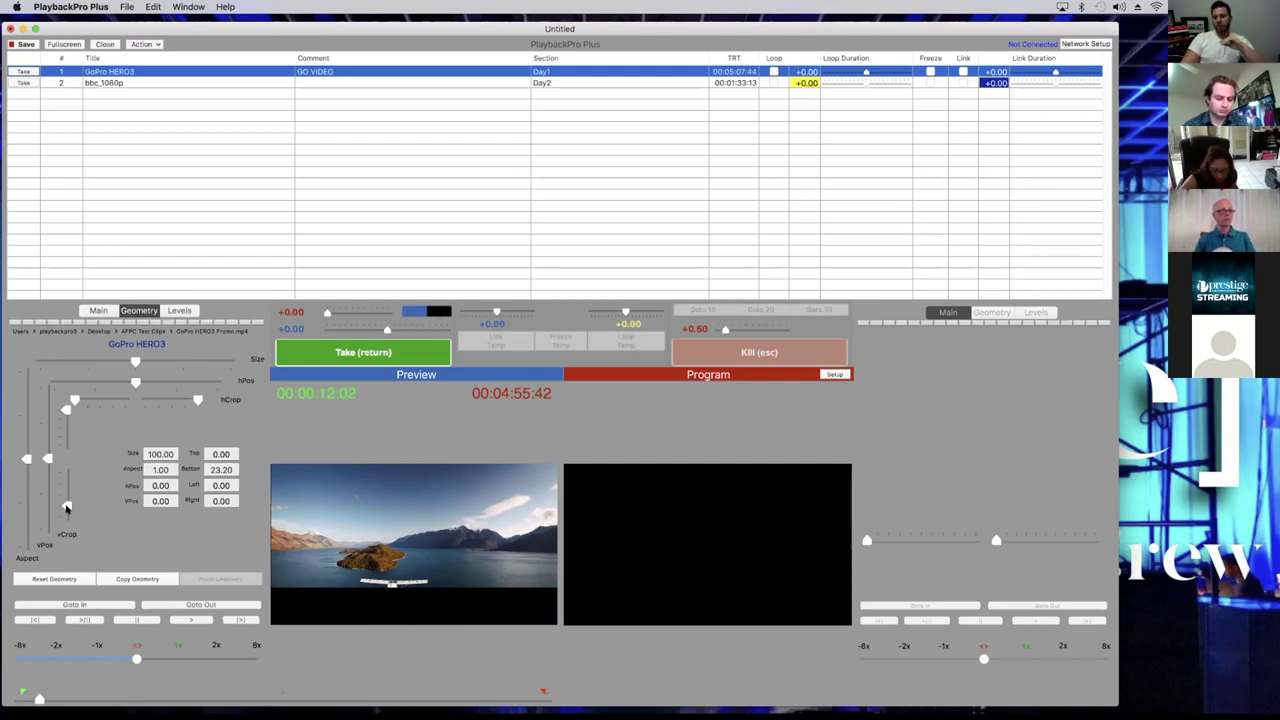
pyautogui.moveTo(66, 506); pyautogui.dragTo(66, 520)
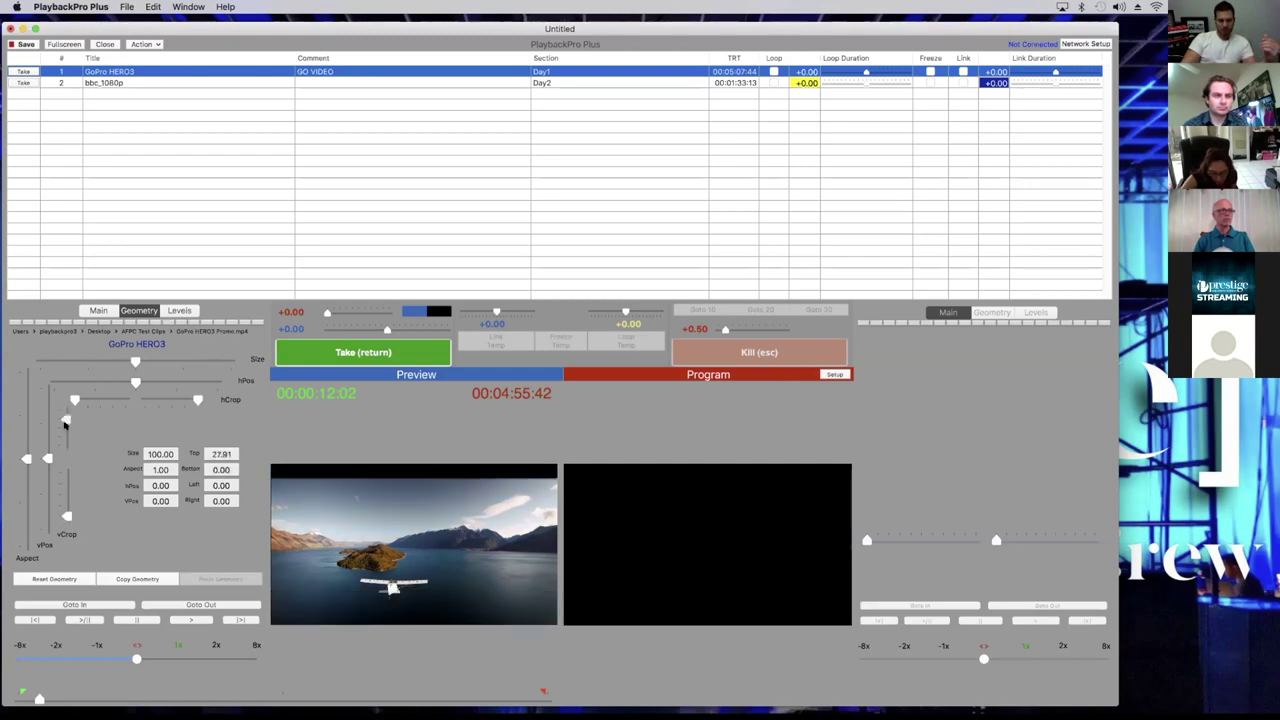
pyautogui.moveTo(74, 400)
pyautogui.mouseDown()
pyautogui.moveTo(88, 400)
pyautogui.moveTo(74, 400)
pyautogui.mouseUp()
pyautogui.moveTo(197, 400); pyautogui.dragTo(198, 400)
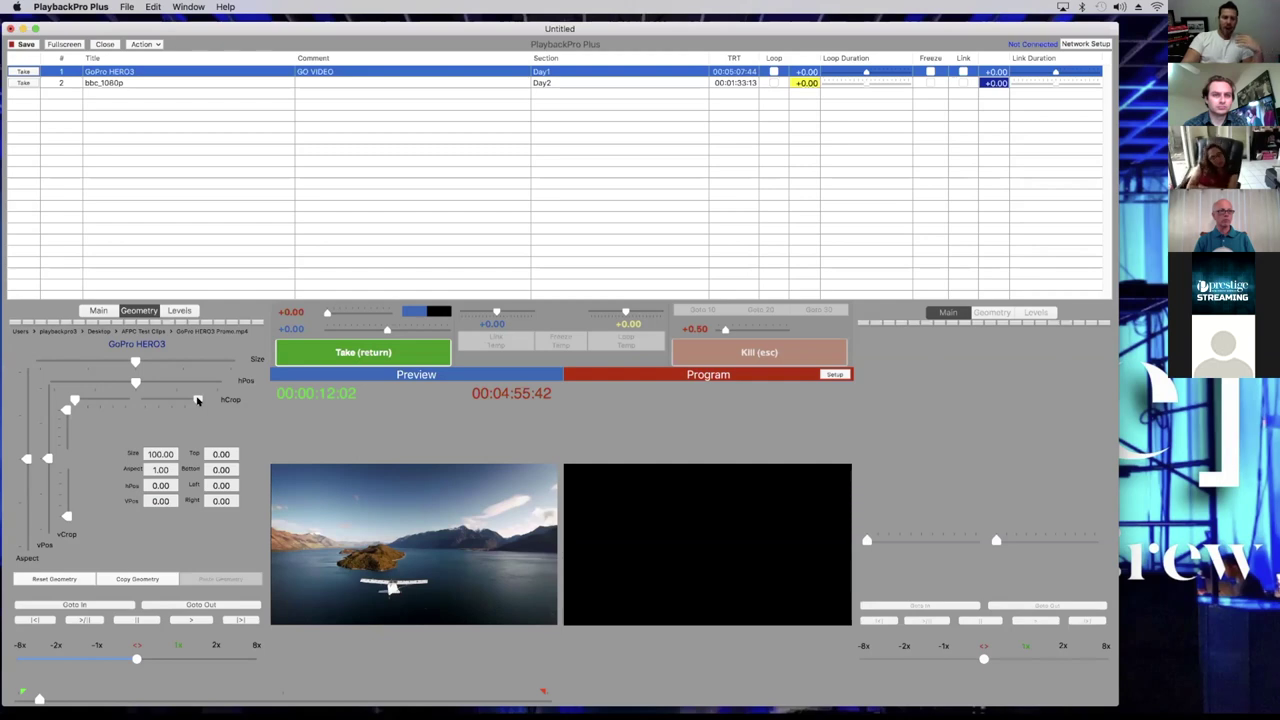
pyautogui.moveTo(196, 400); pyautogui.dragTo(190, 400)
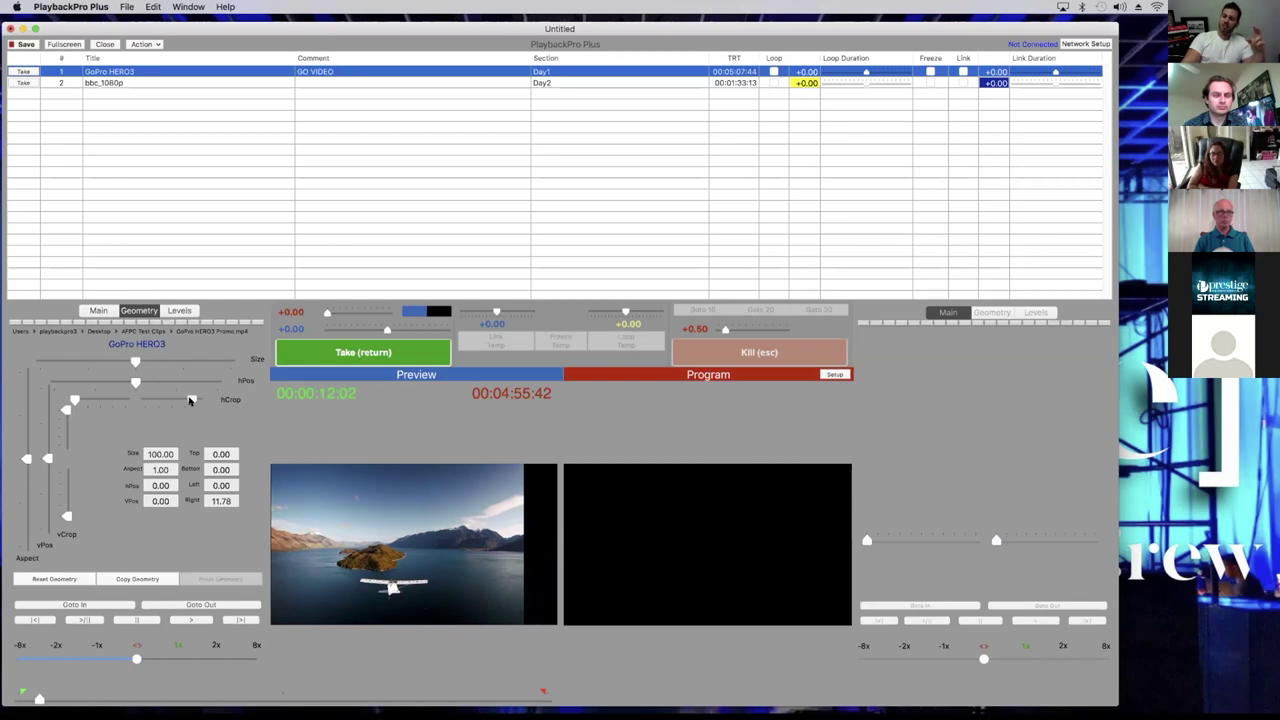
pyautogui.moveTo(189, 400); pyautogui.dragTo(197, 399)
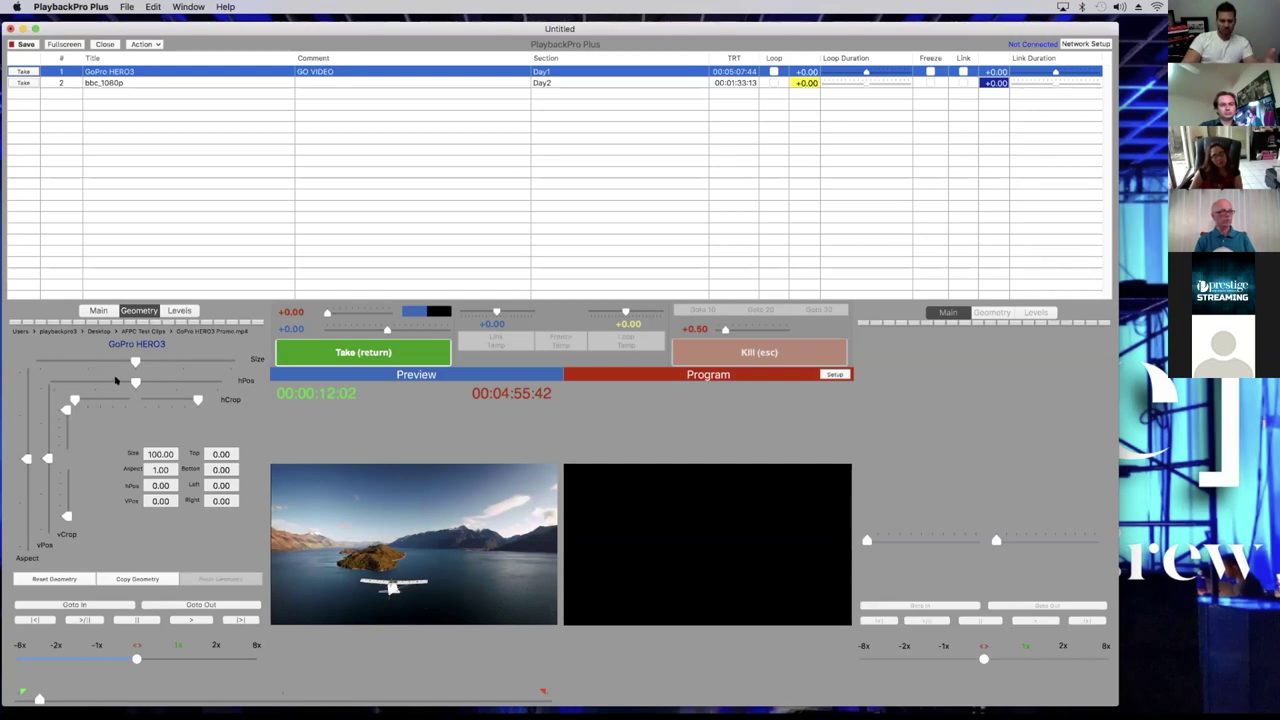
# Shrink the GoPro HERO3 clip to size 70.37, raise its aspect and enlarge it again to stretch the picture, and take it to Program
pyautogui.moveTo(136, 361); pyautogui.dragTo(107, 363)
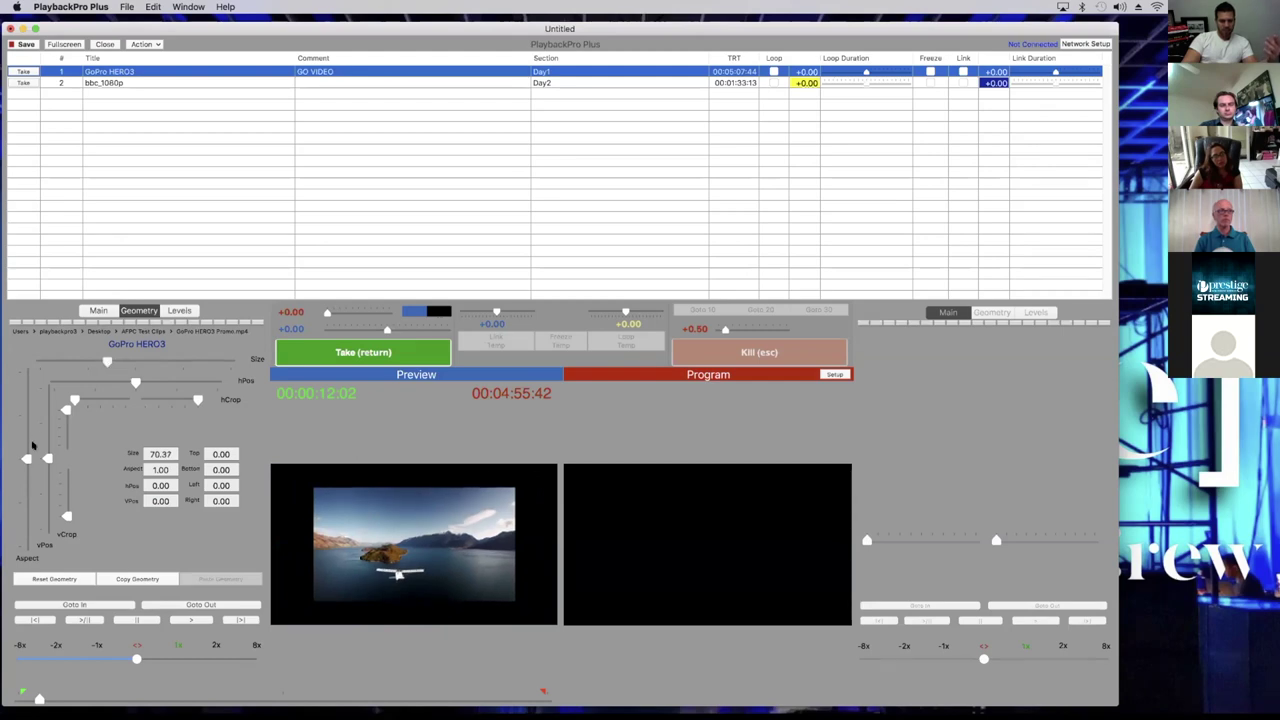
pyautogui.moveTo(25, 458); pyautogui.dragTo(26, 421)
pyautogui.moveTo(105, 361); pyautogui.dragTo(138, 361)
pyautogui.click(298, 360)
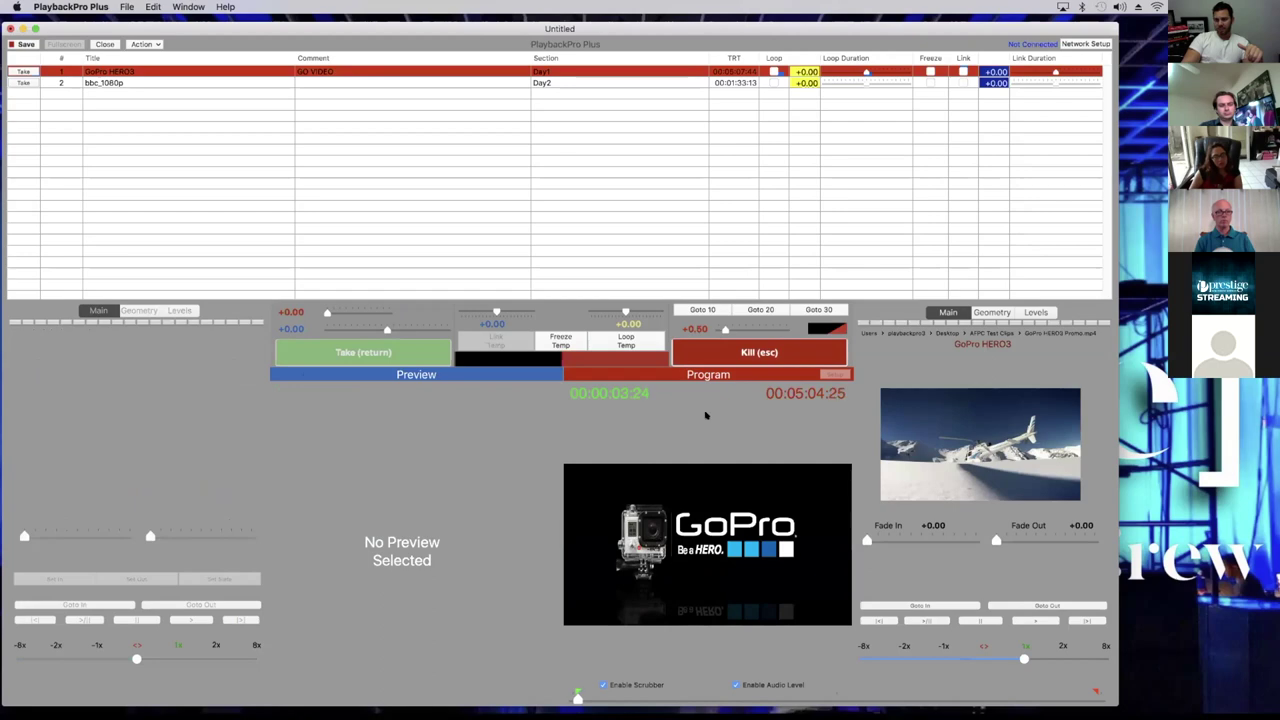
# Stop the GoPro HERO3 clip on Program, cue it a few seconds in on Preview and reset its geometry
pyautogui.click(727, 350)
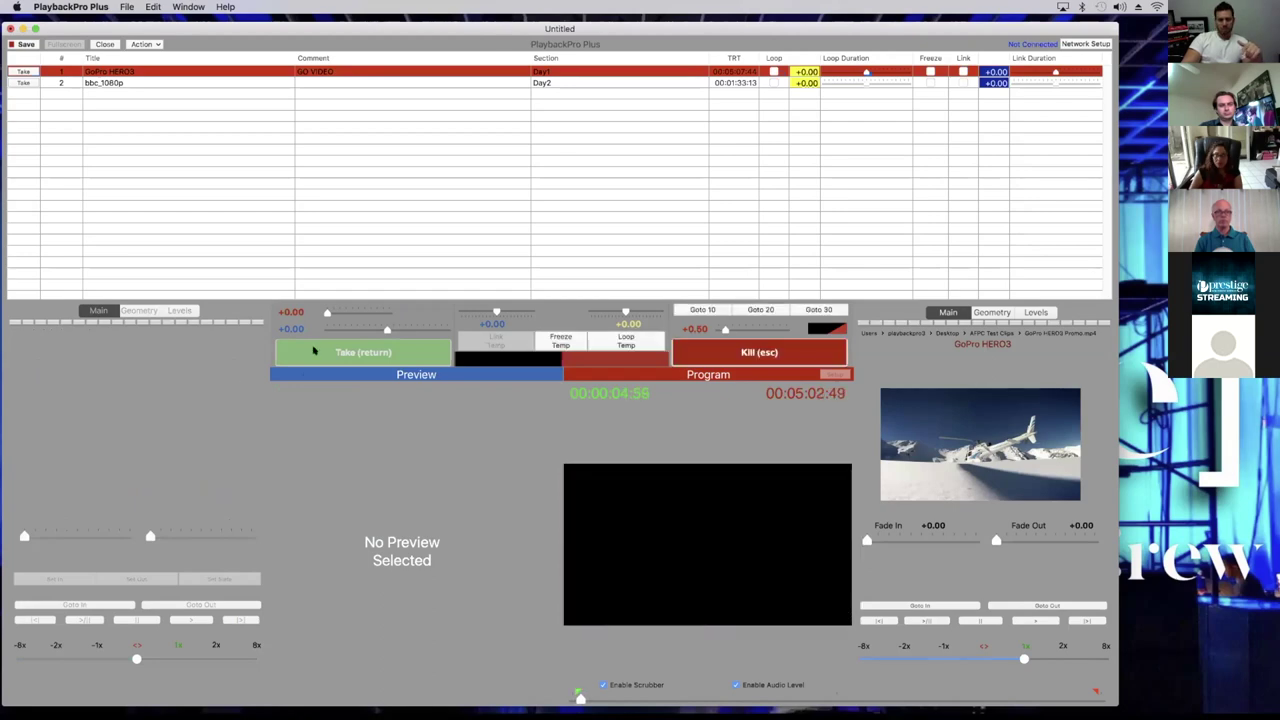
pyautogui.moveTo(19, 698); pyautogui.dragTo(26, 692)
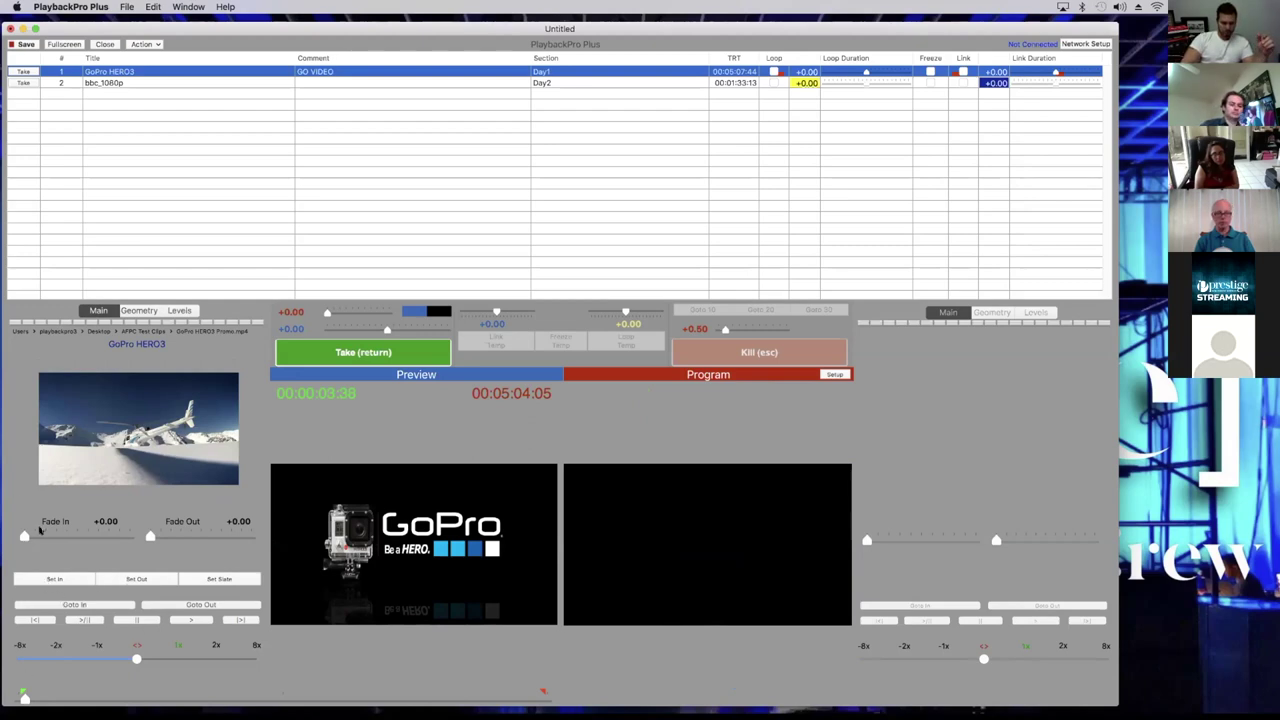
pyautogui.click(139, 311)
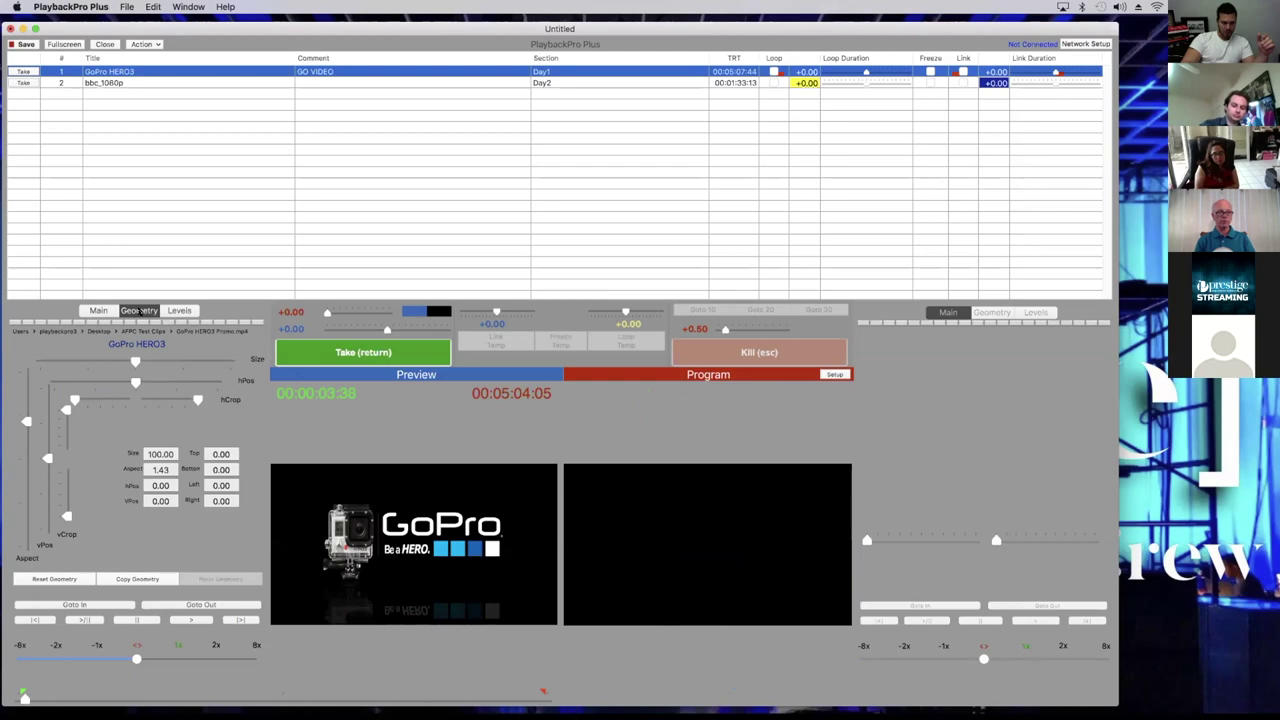
pyautogui.click(52, 579)
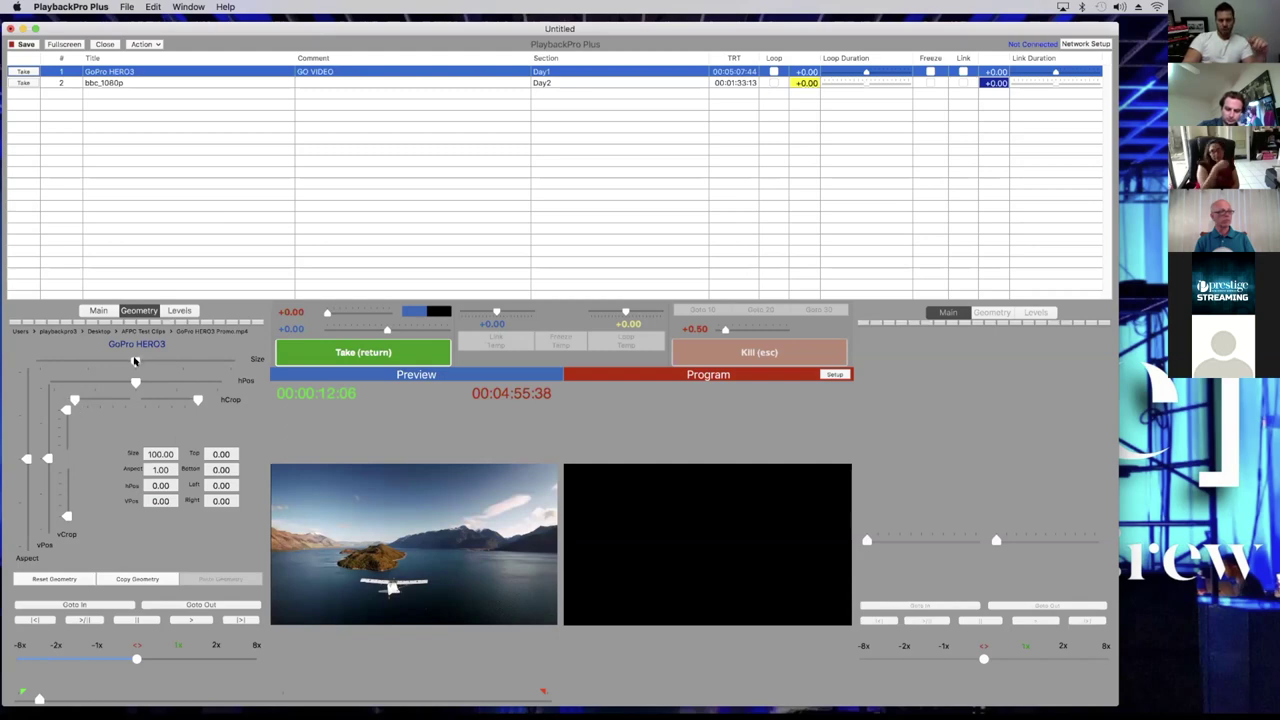
# Try a size of 93.95 and small horizontal position shifts on the GoPro HERO3 clip, and reset its geometry
pyautogui.moveTo(135, 360); pyautogui.dragTo(128, 363)
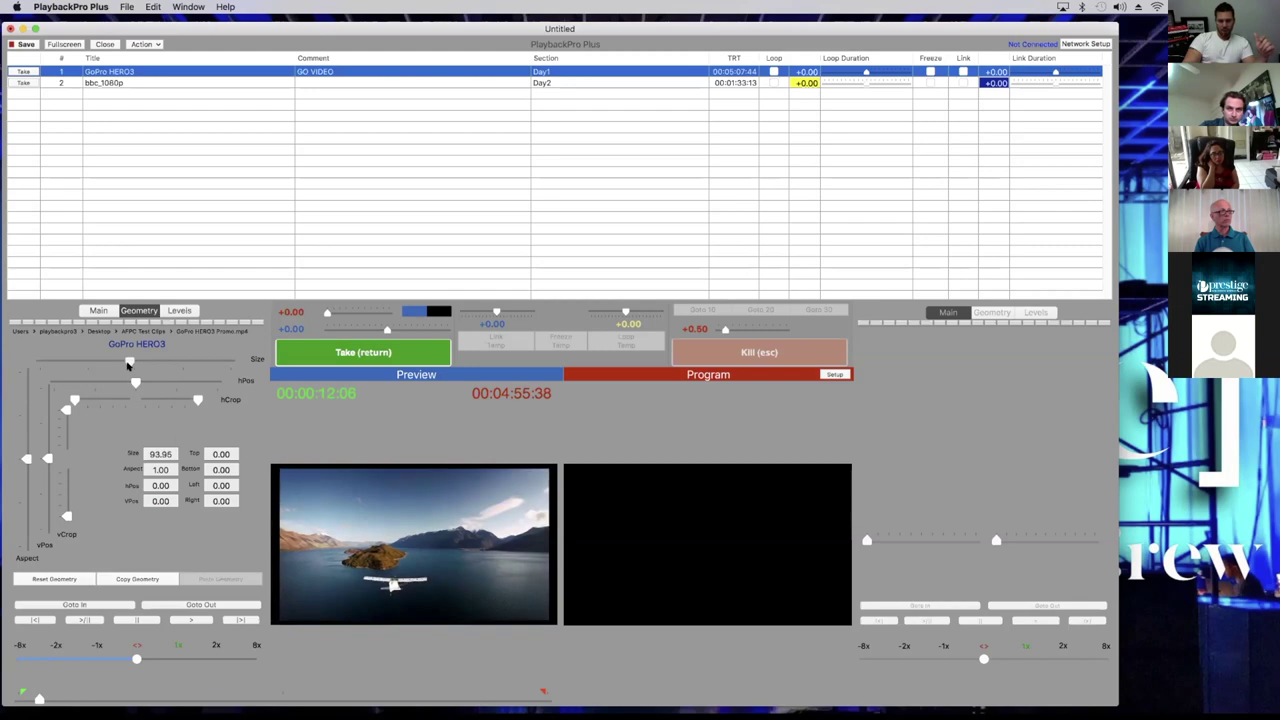
pyautogui.moveTo(135, 385); pyautogui.dragTo(133, 381)
pyautogui.doubleClick(133, 381)
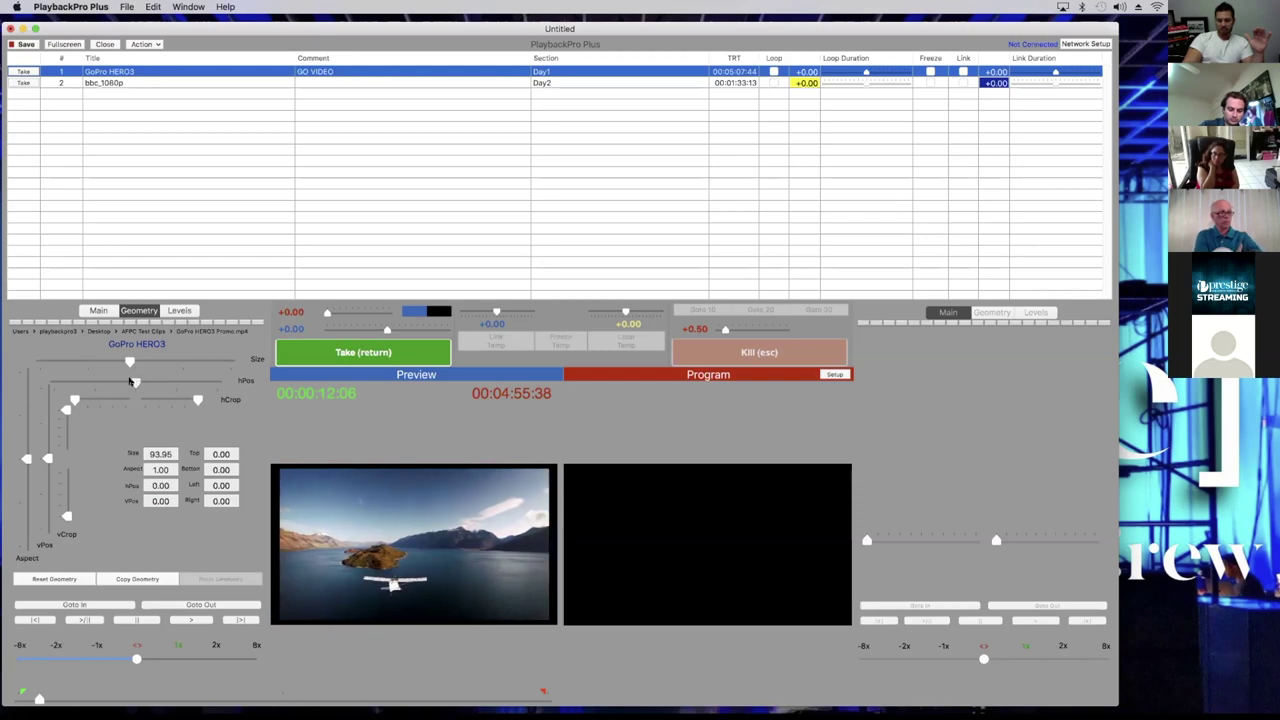
pyautogui.moveTo(130, 382); pyautogui.dragTo(133, 381)
pyautogui.doubleClick(133, 381)
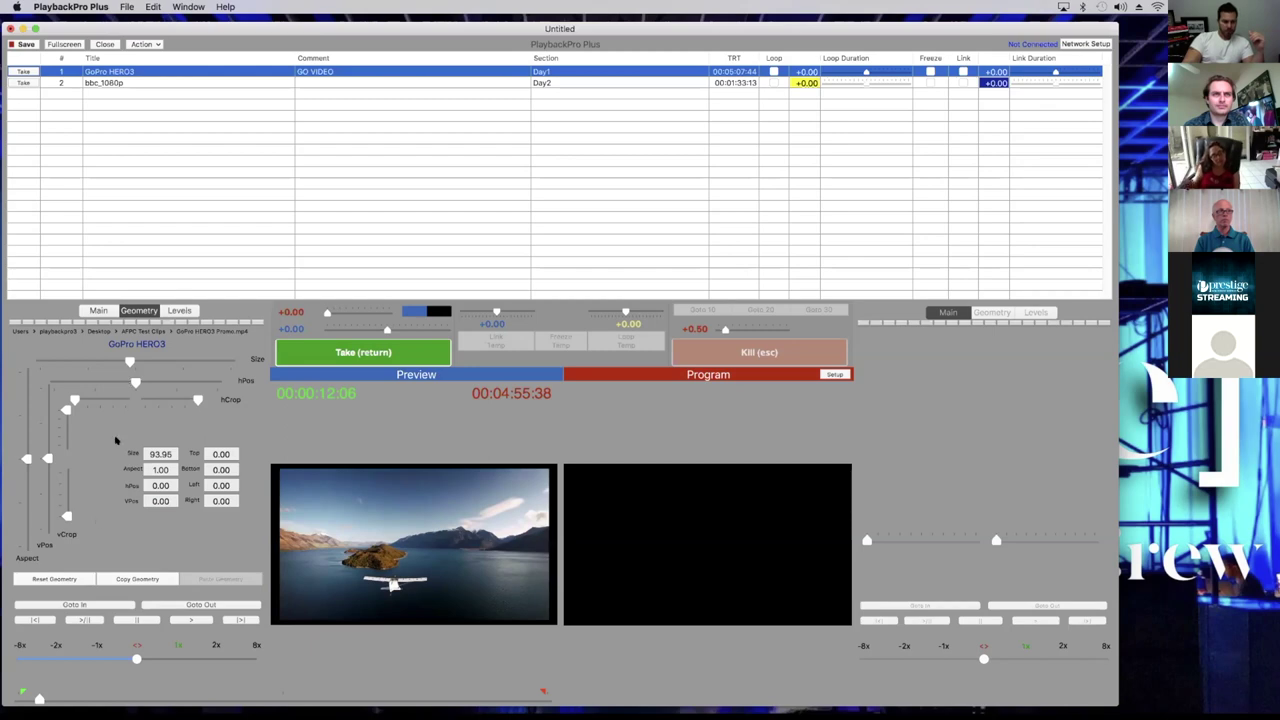
pyautogui.click(56, 578)
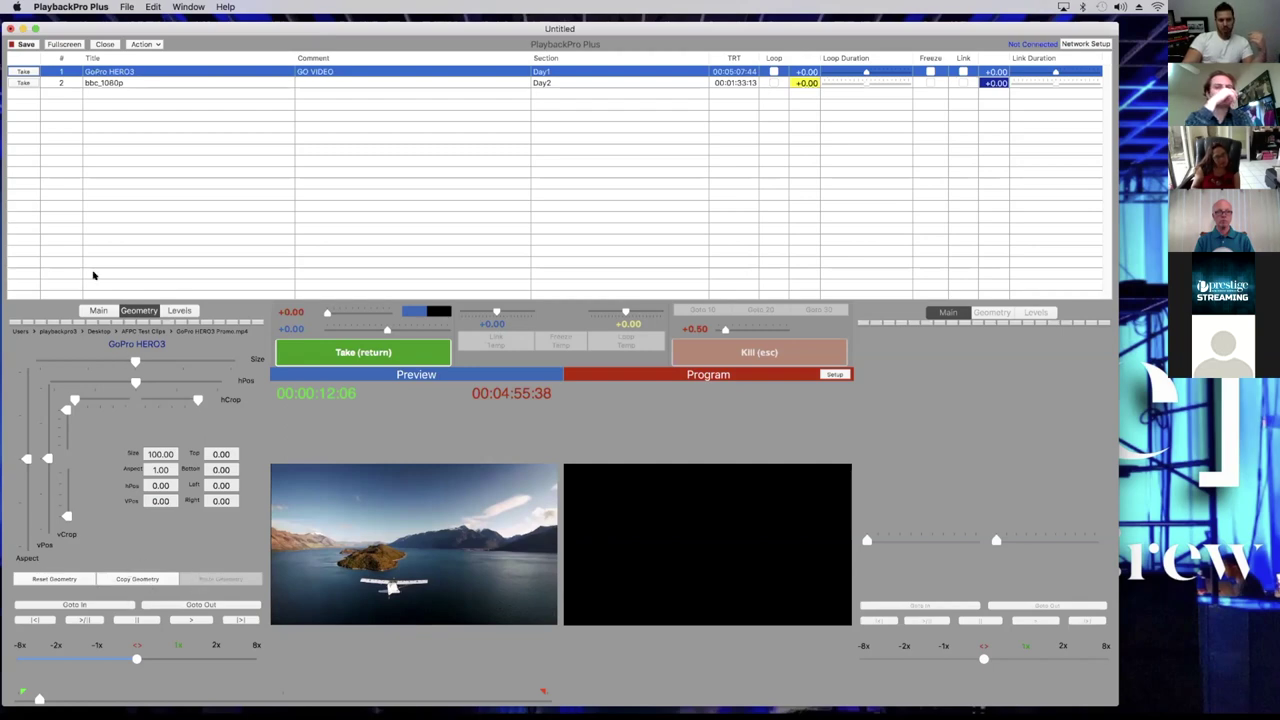
# Shrink the GoPro HERO3 clip to size 76.98, copy its geometry onto bbc_1080p and scrub that clip to check the picture
pyautogui.moveTo(127, 365); pyautogui.dragTo(106, 366)
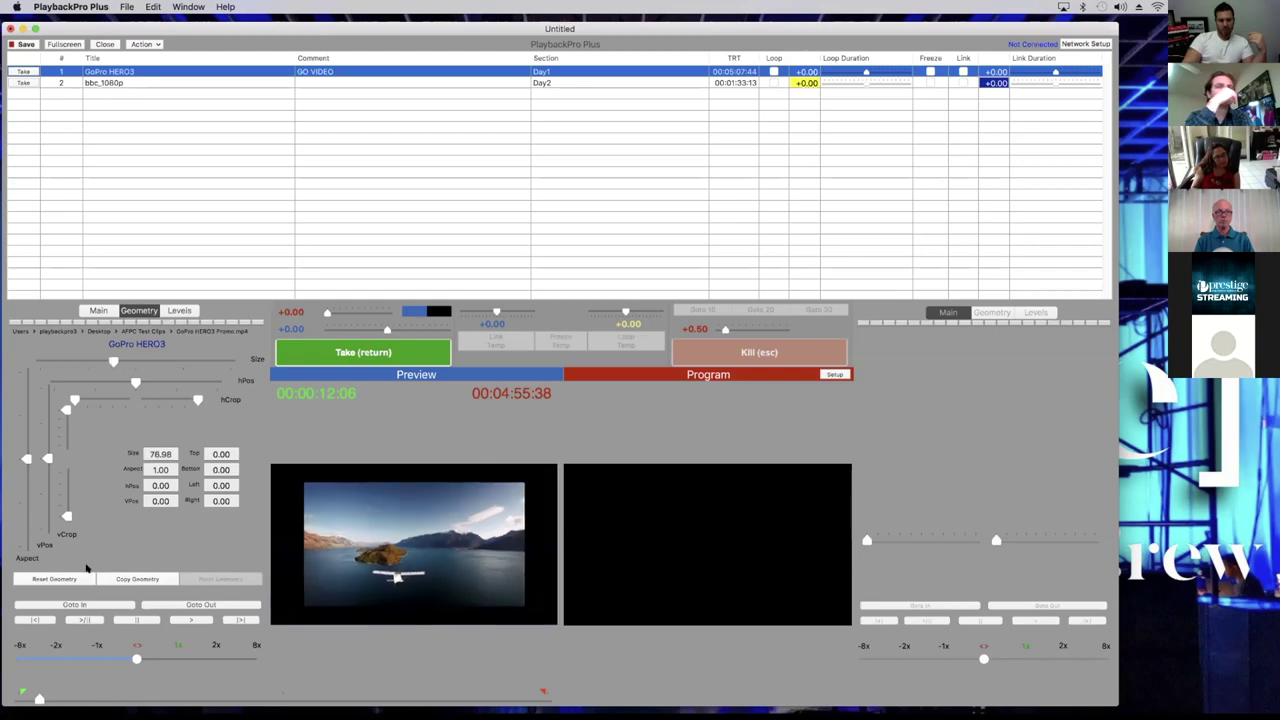
pyautogui.click(132, 578)
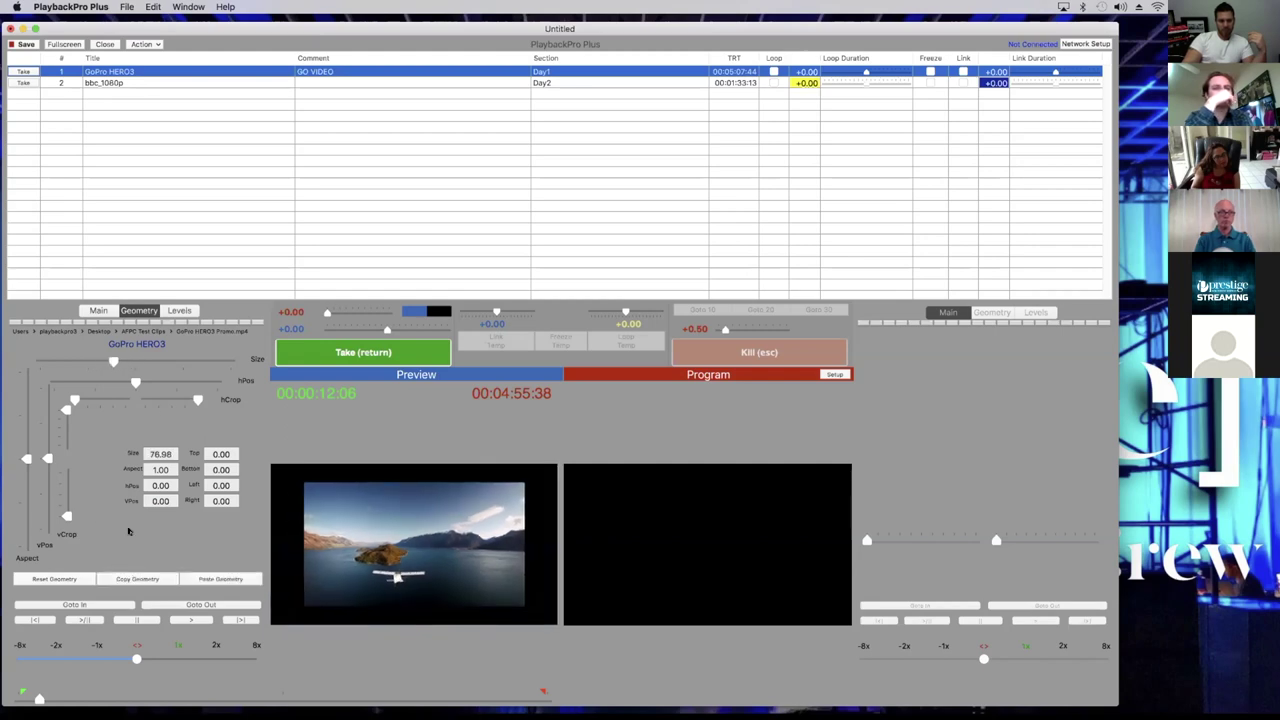
pyautogui.click(107, 83)
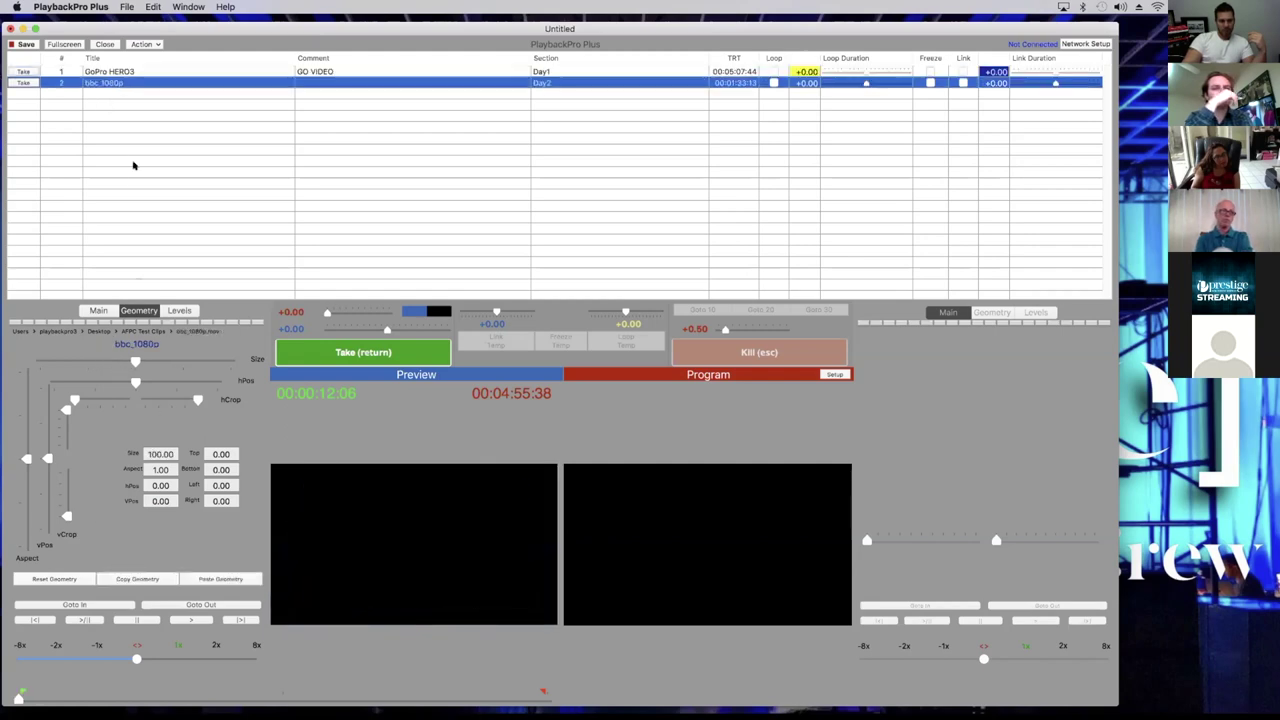
pyautogui.click(209, 578)
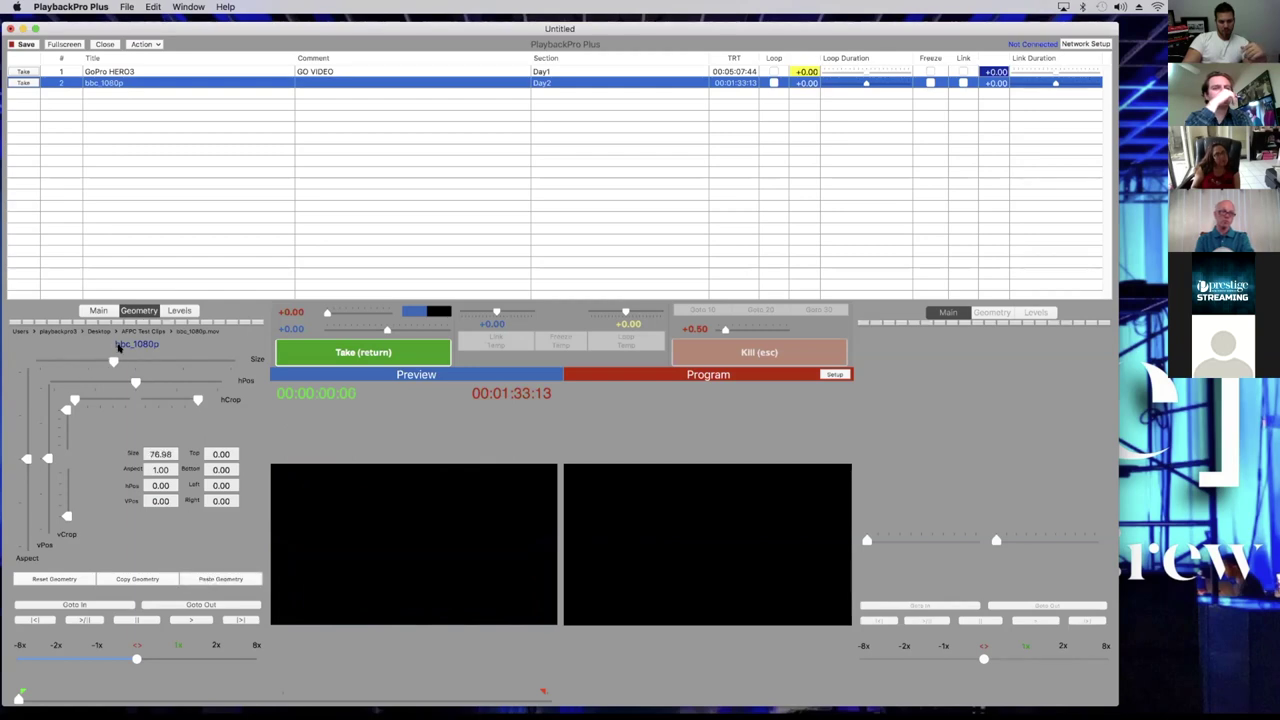
pyautogui.moveTo(15, 697); pyautogui.dragTo(51, 698)
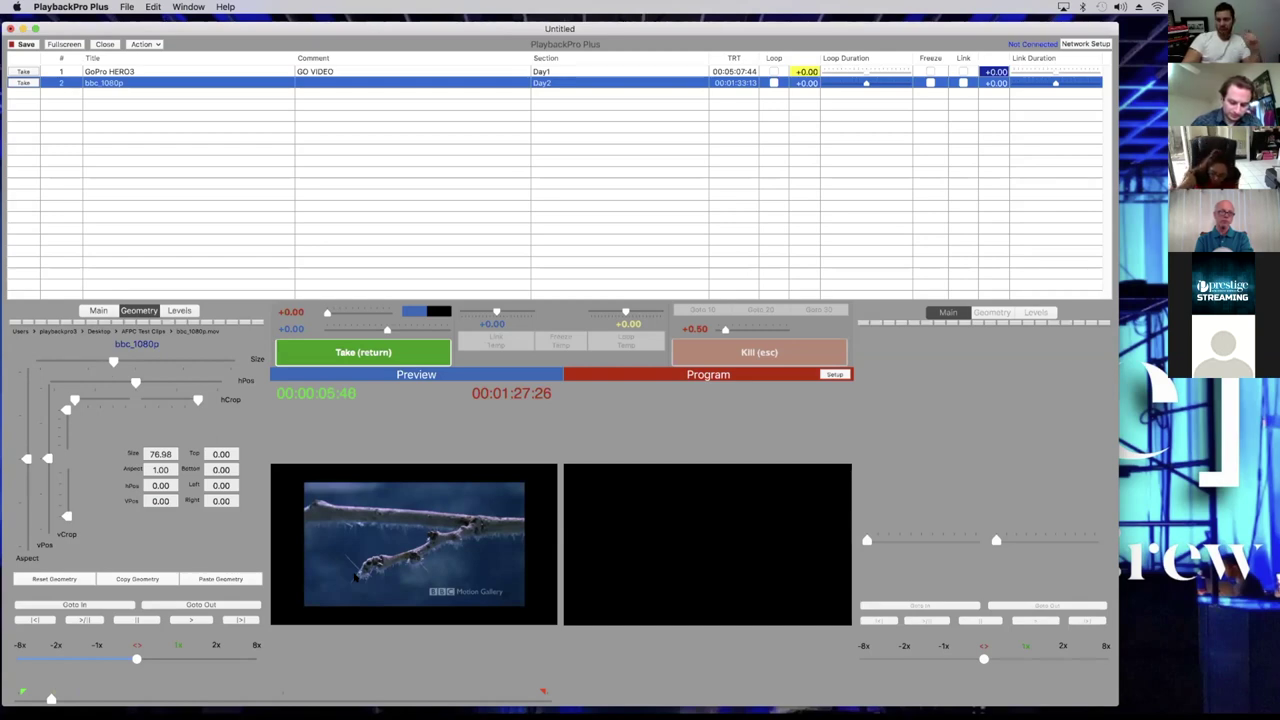
# Open the Edit Multiple sheet, select both clips to examine their shared Main, Levels and Geometry options, and close it
pyautogui.click(146, 44)
pyautogui.click(142, 42)
pyautogui.click(154, 44)
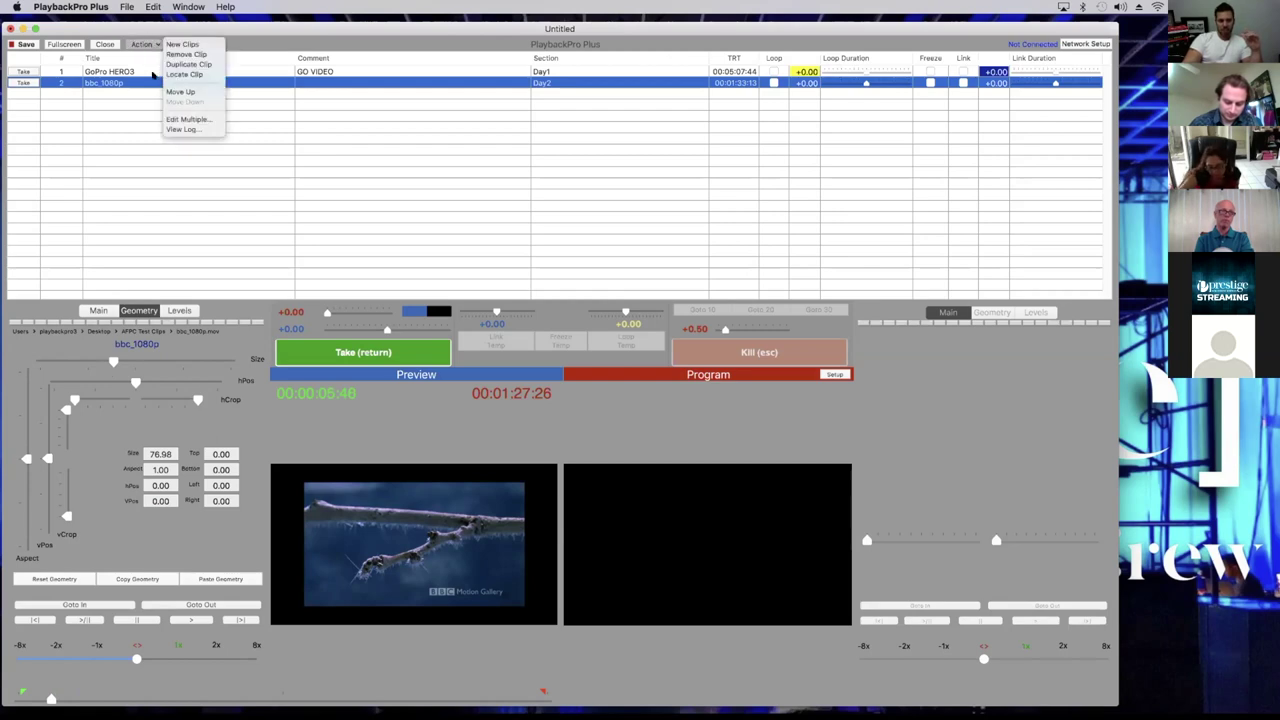
pyautogui.click(179, 119)
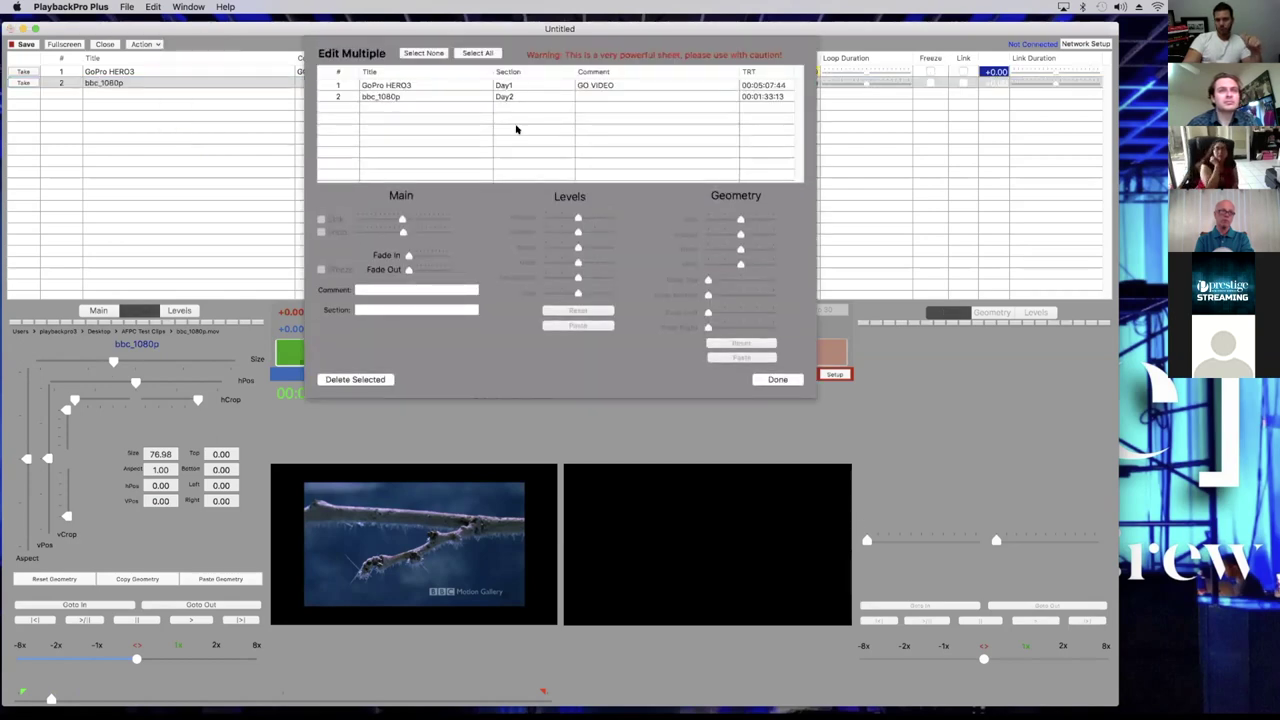
pyautogui.click(446, 85)
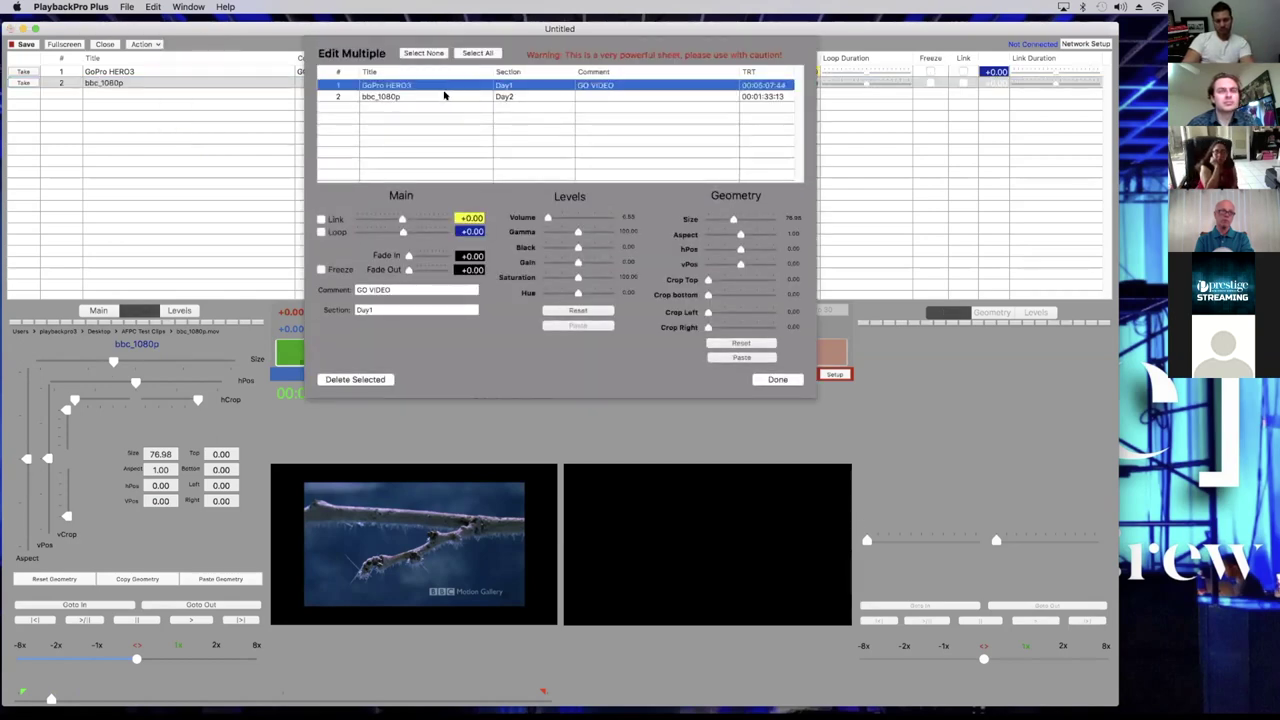
pyautogui.keyDown('shift'); pyautogui.click(445, 96); pyautogui.keyUp('shift')
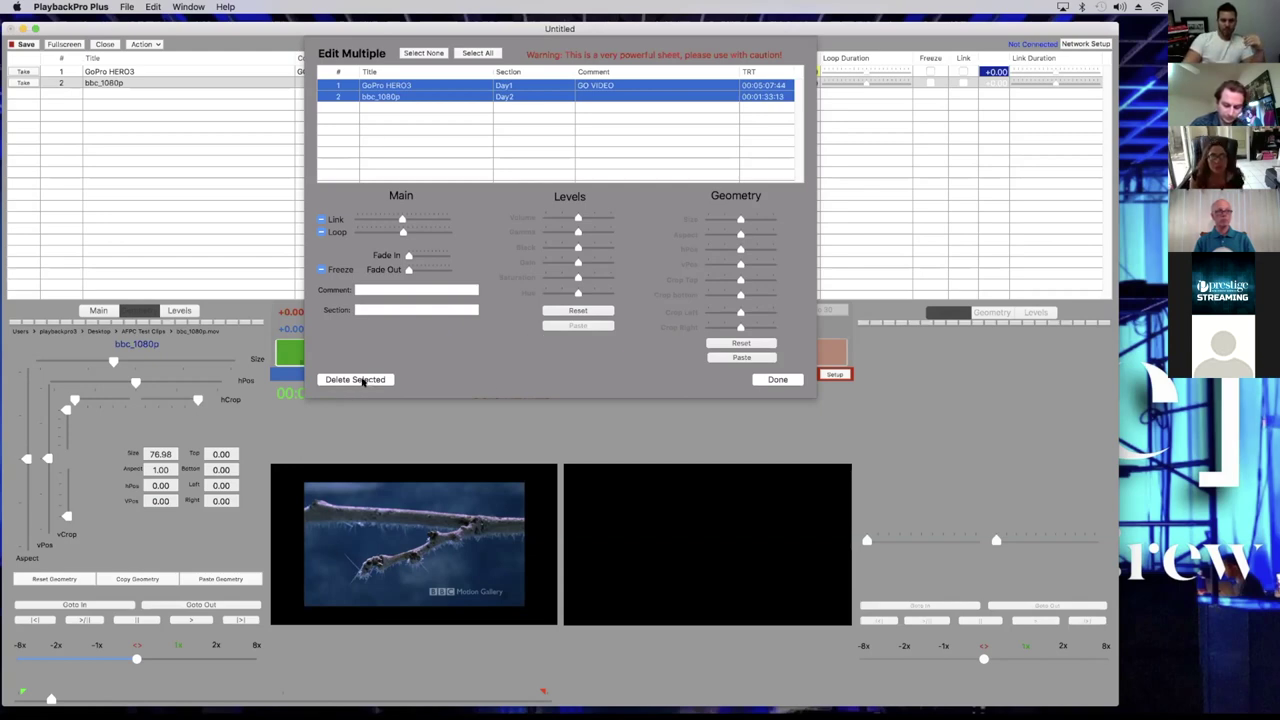
pyautogui.click(777, 379)
# Compare the geometry of the GoPro HERO3 and bbc_1080p clips, and reset the geometry of both
pyautogui.click(200, 83)
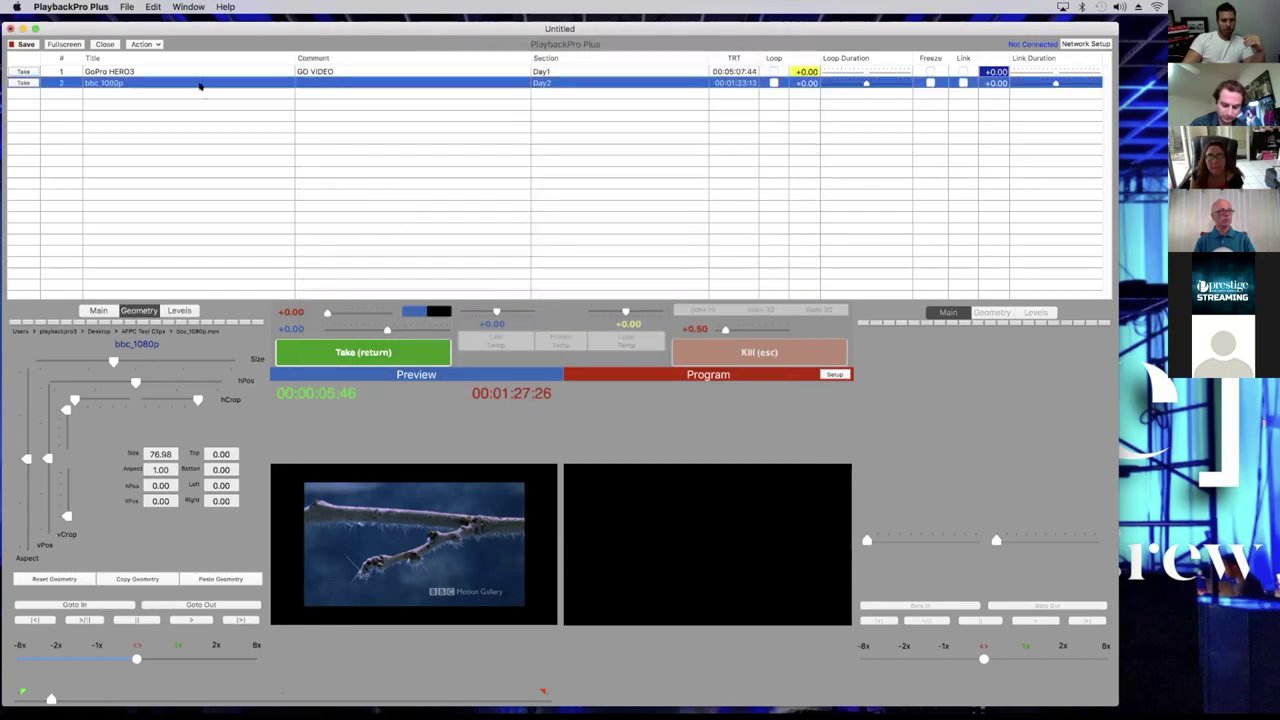
pyautogui.click(196, 71)
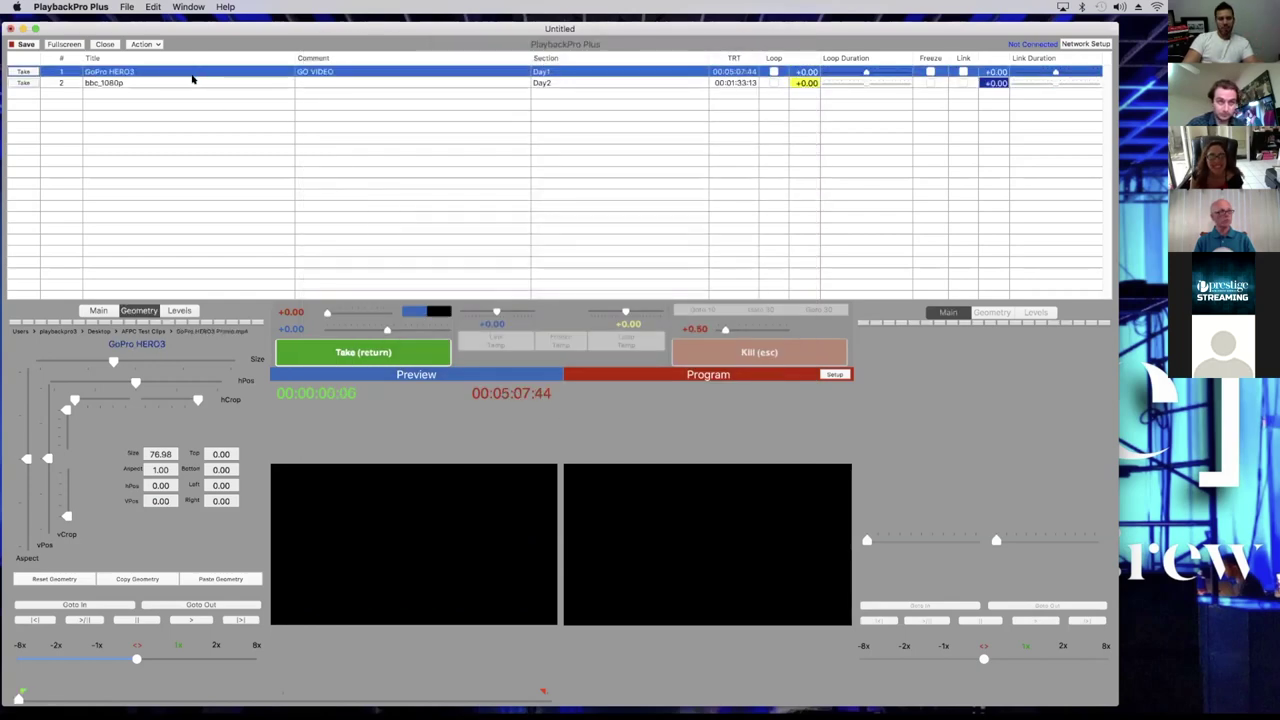
pyautogui.click(194, 82)
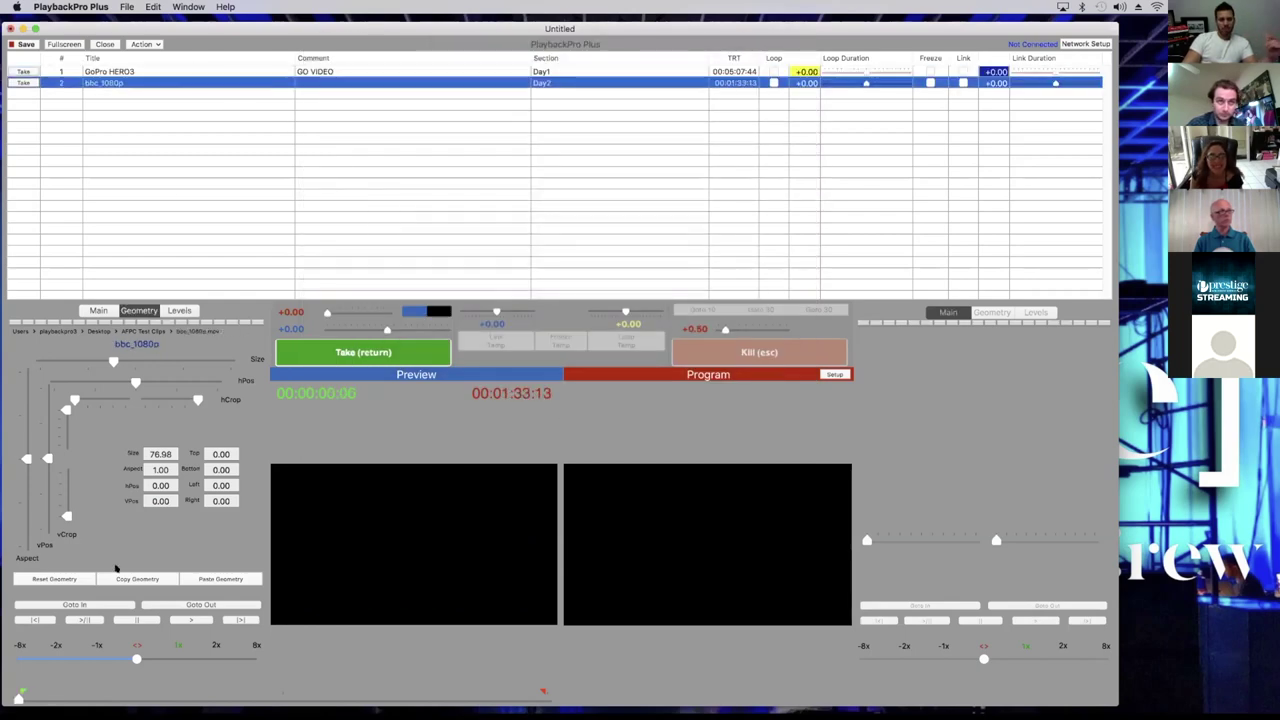
pyautogui.click(115, 73)
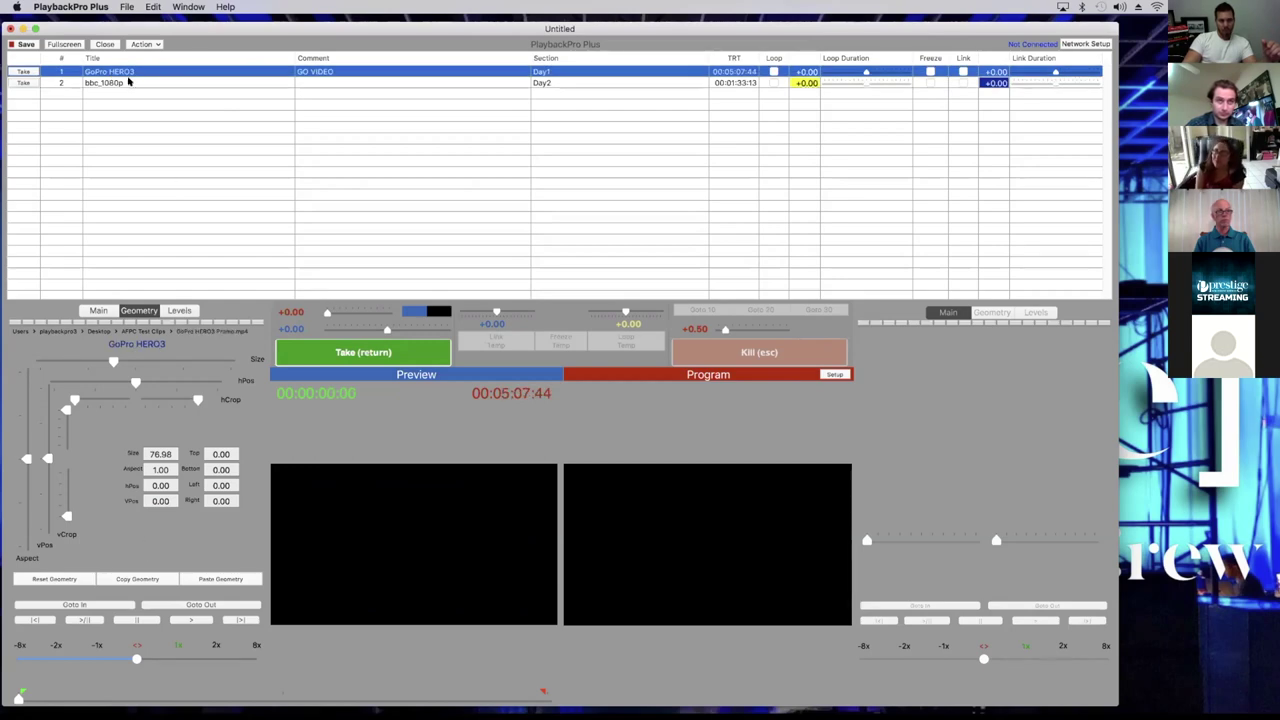
pyautogui.click(130, 82)
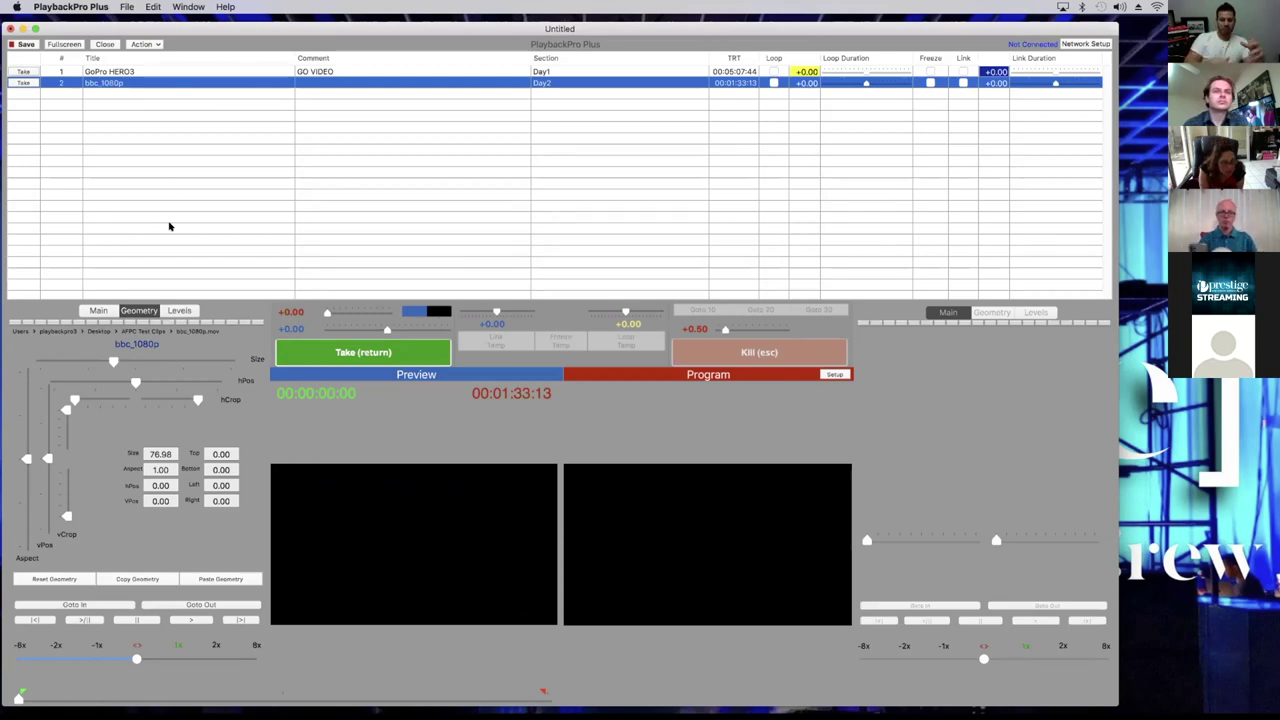
pyautogui.click(53, 580)
pyautogui.click(147, 71)
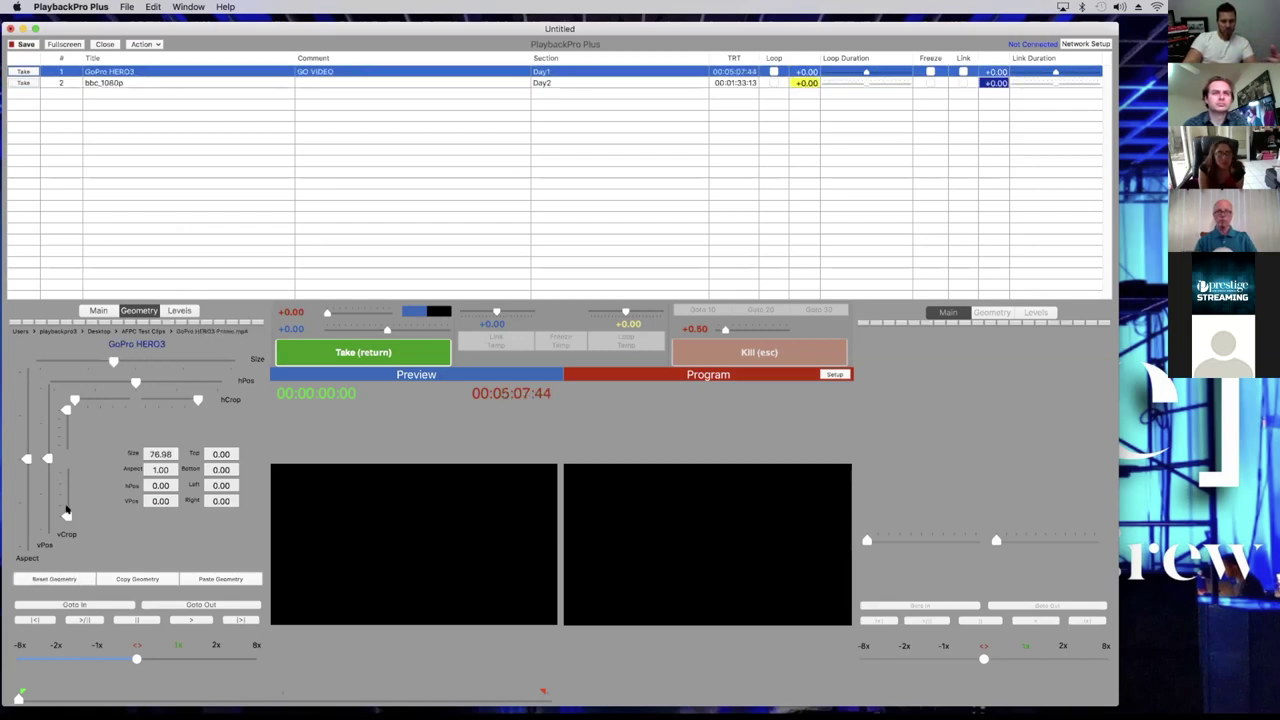
# Take the GoPro HERO3 clip to Program and show its live level controls
pyautogui.click(180, 311)
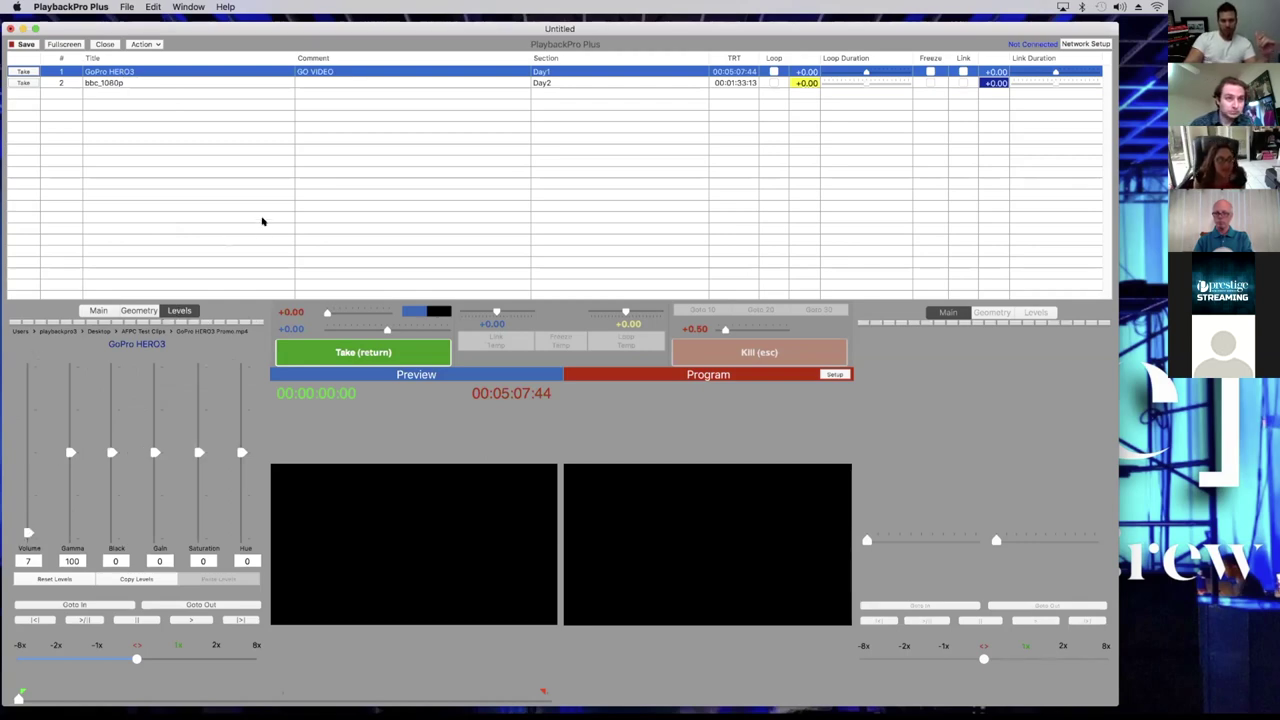
pyautogui.click(341, 358)
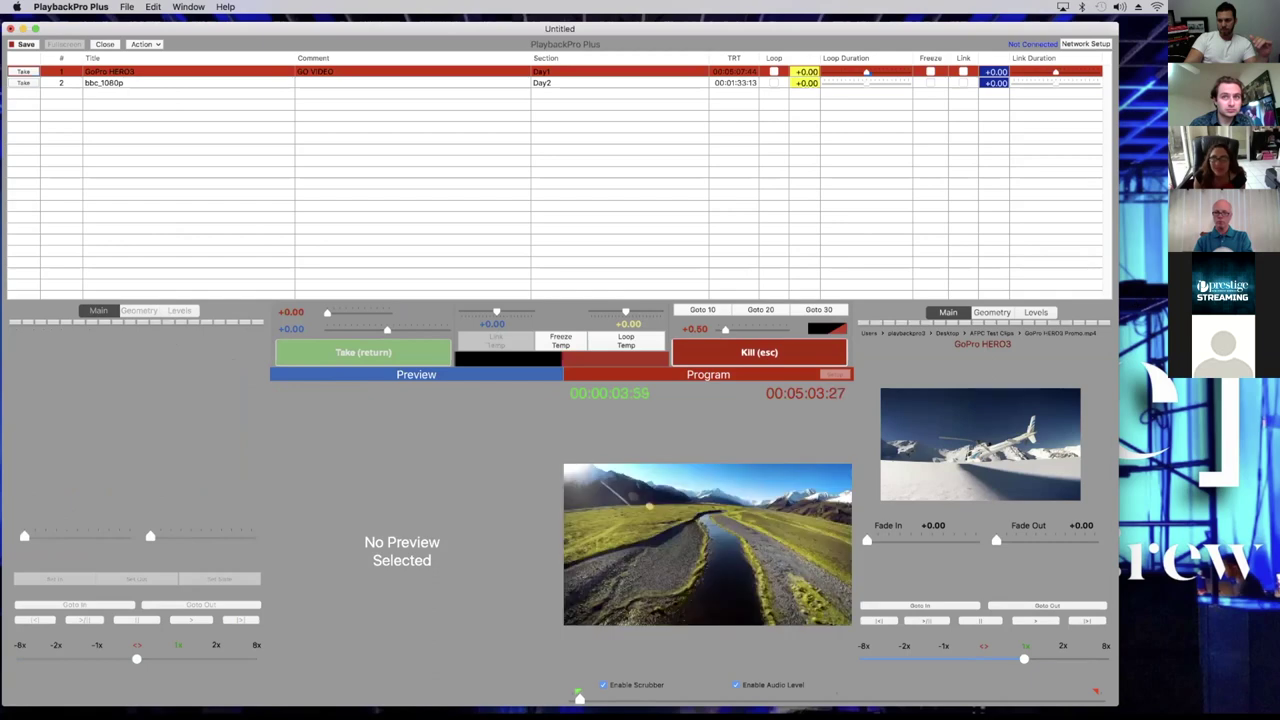
pyautogui.click(1031, 312)
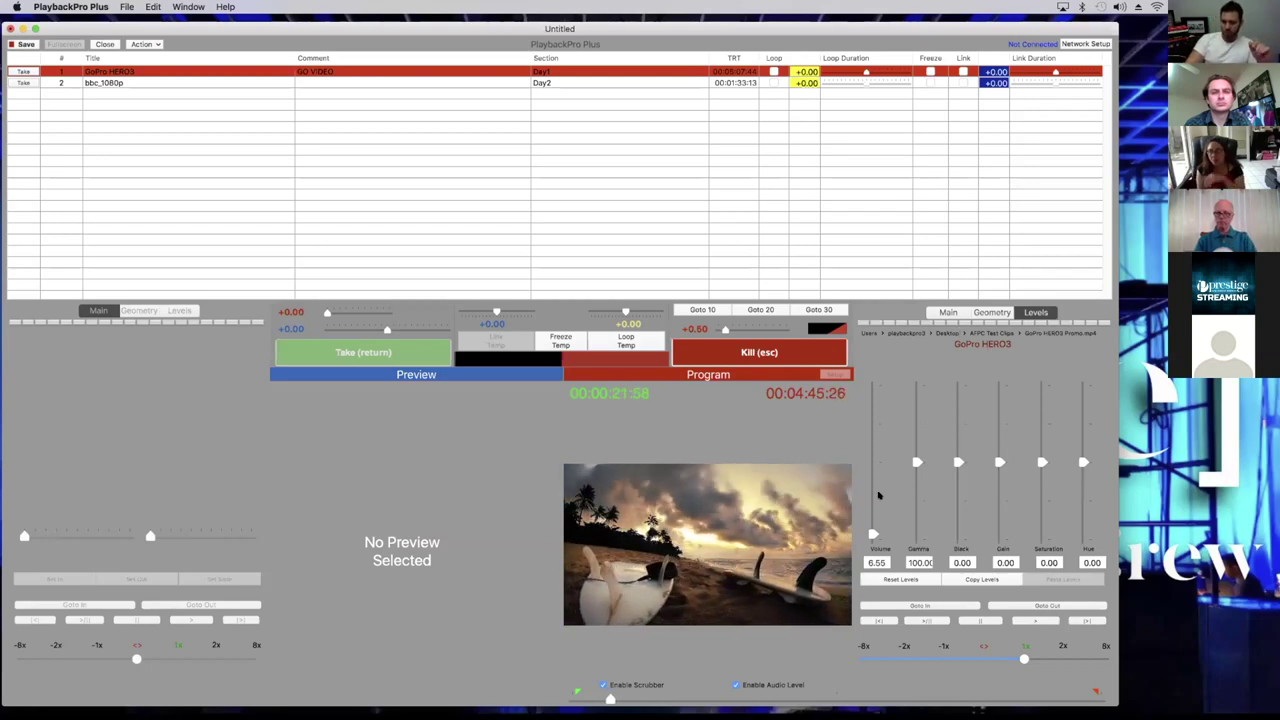
# Try a volume of 136.24 on the live GoPro HERO3 clip, lower it to 4.07, nudge it to 6.29 and stop the clip
pyautogui.moveTo(872, 504); pyautogui.dragTo(876, 438)
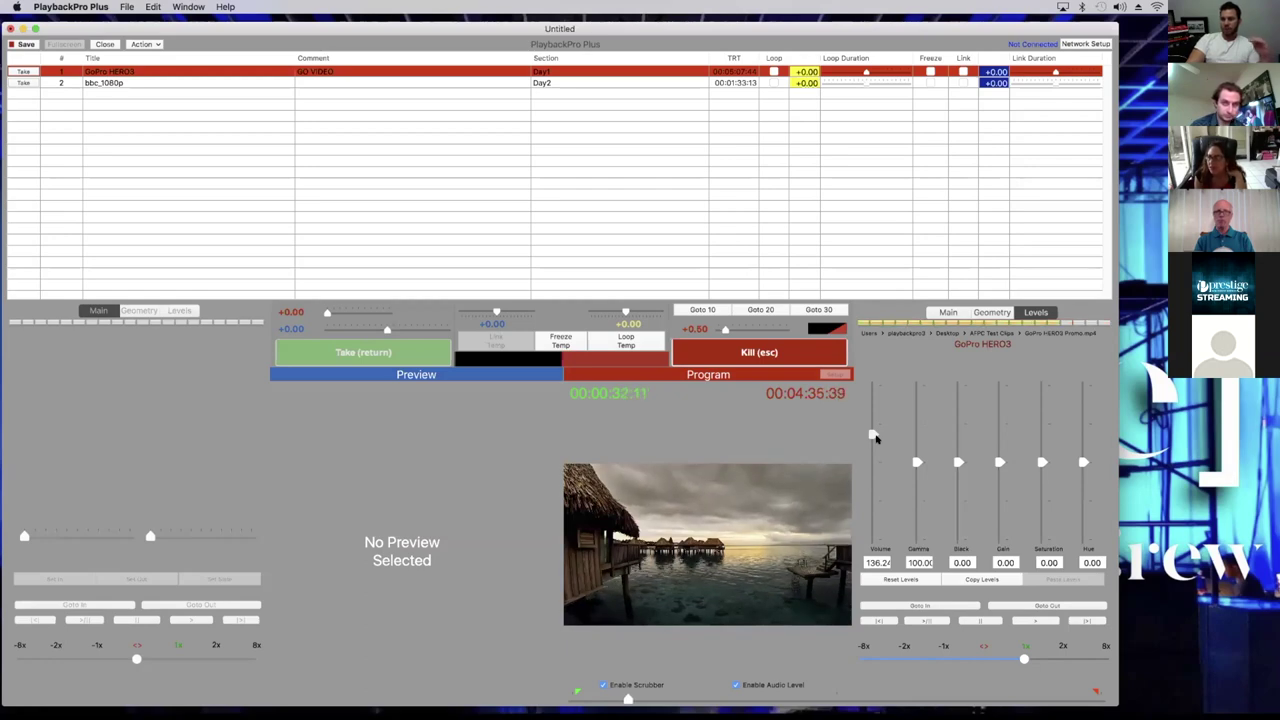
pyautogui.moveTo(875, 437); pyautogui.dragTo(879, 537)
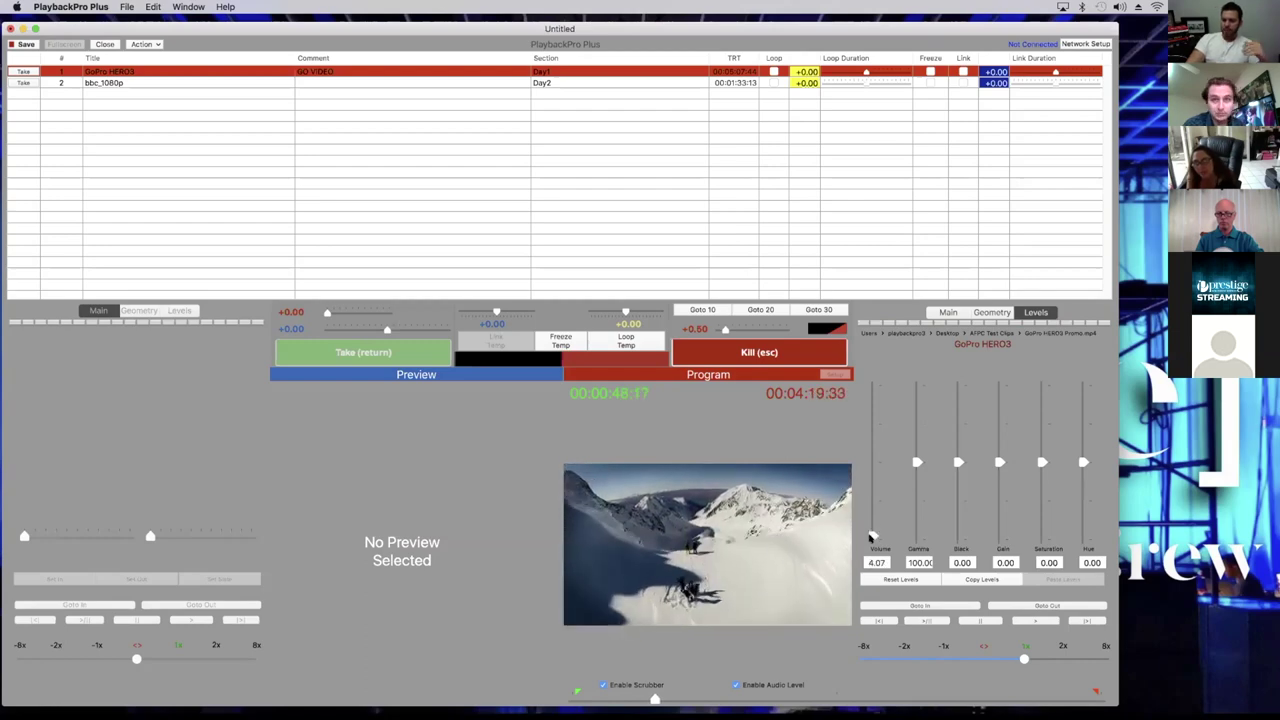
pyautogui.moveTo(876, 532); pyautogui.dragTo(872, 537)
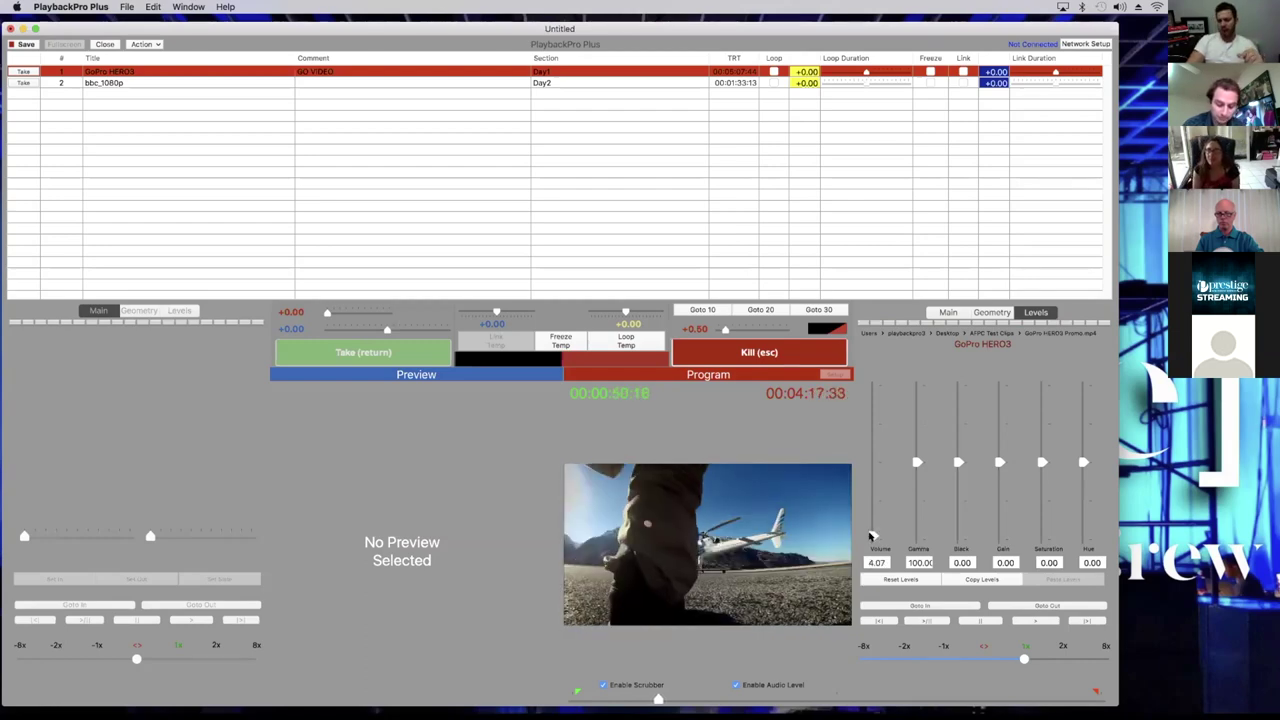
pyautogui.moveTo(870, 537); pyautogui.dragTo(871, 529)
pyautogui.click(779, 356)
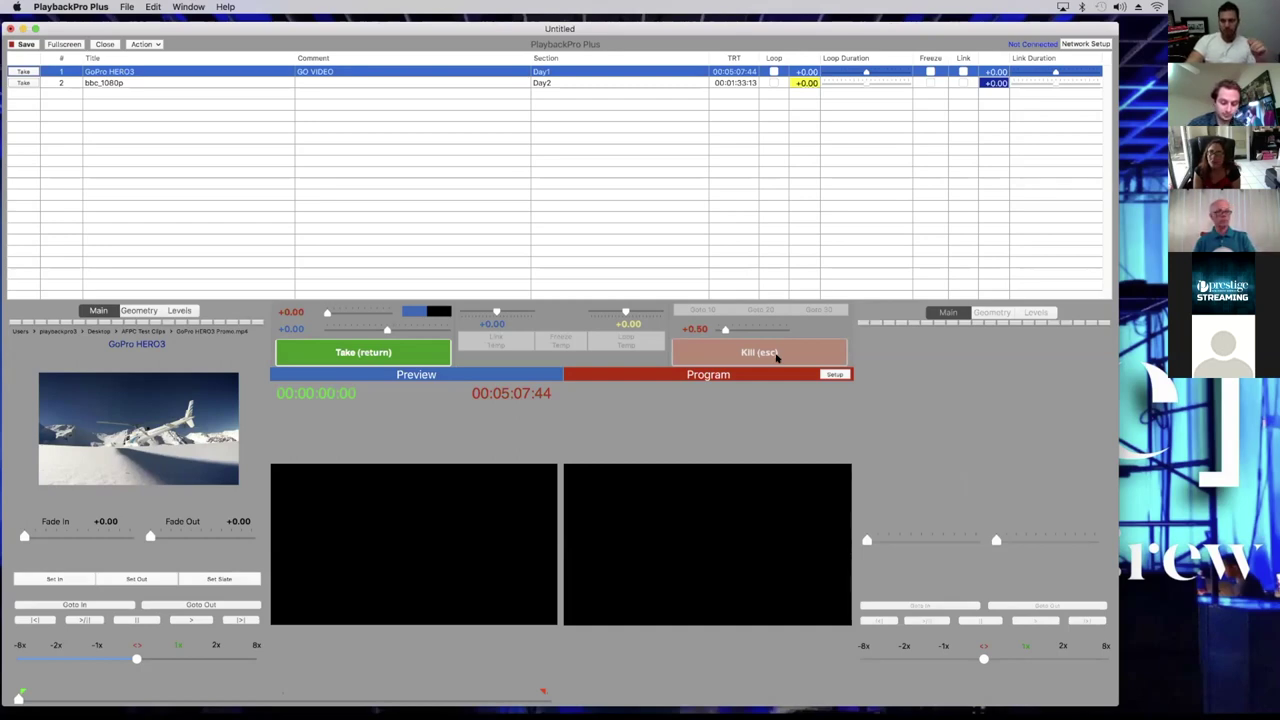
# Take the GoPro HERO3 clip to Program again, set its live volume to 50.00, stop it and check its levels in Preview
pyautogui.click(186, 312)
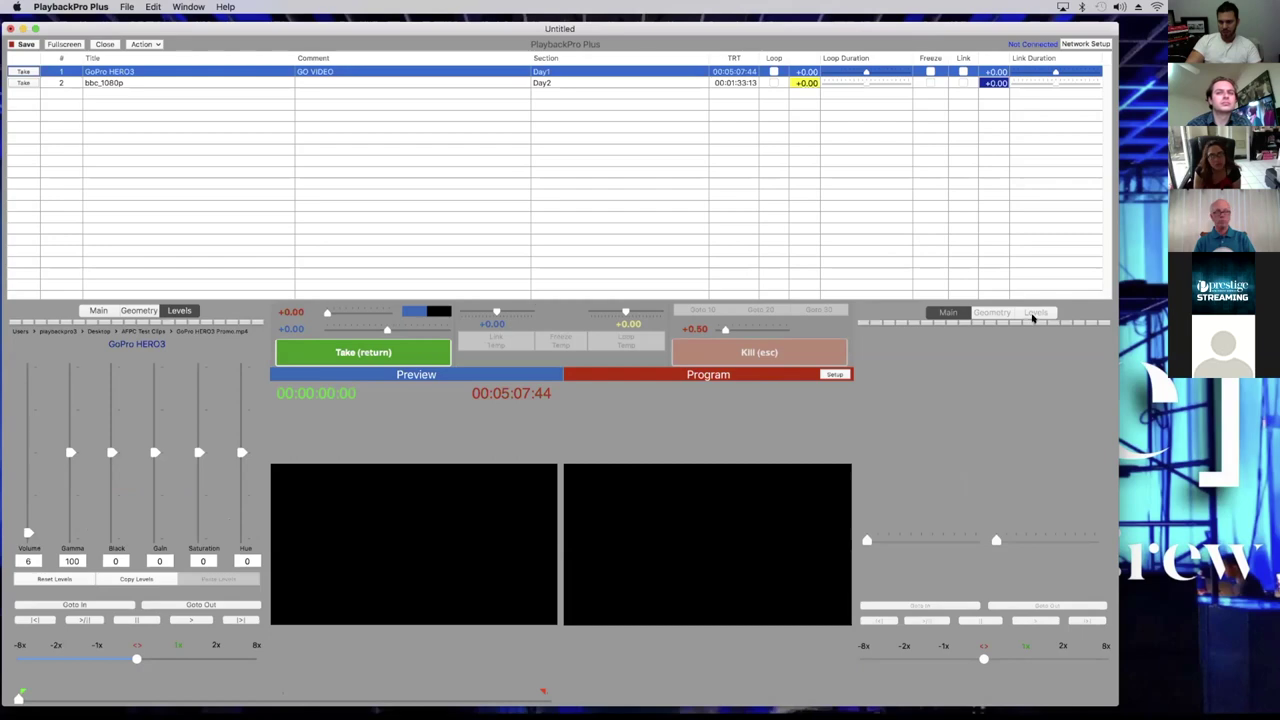
pyautogui.press('Return')
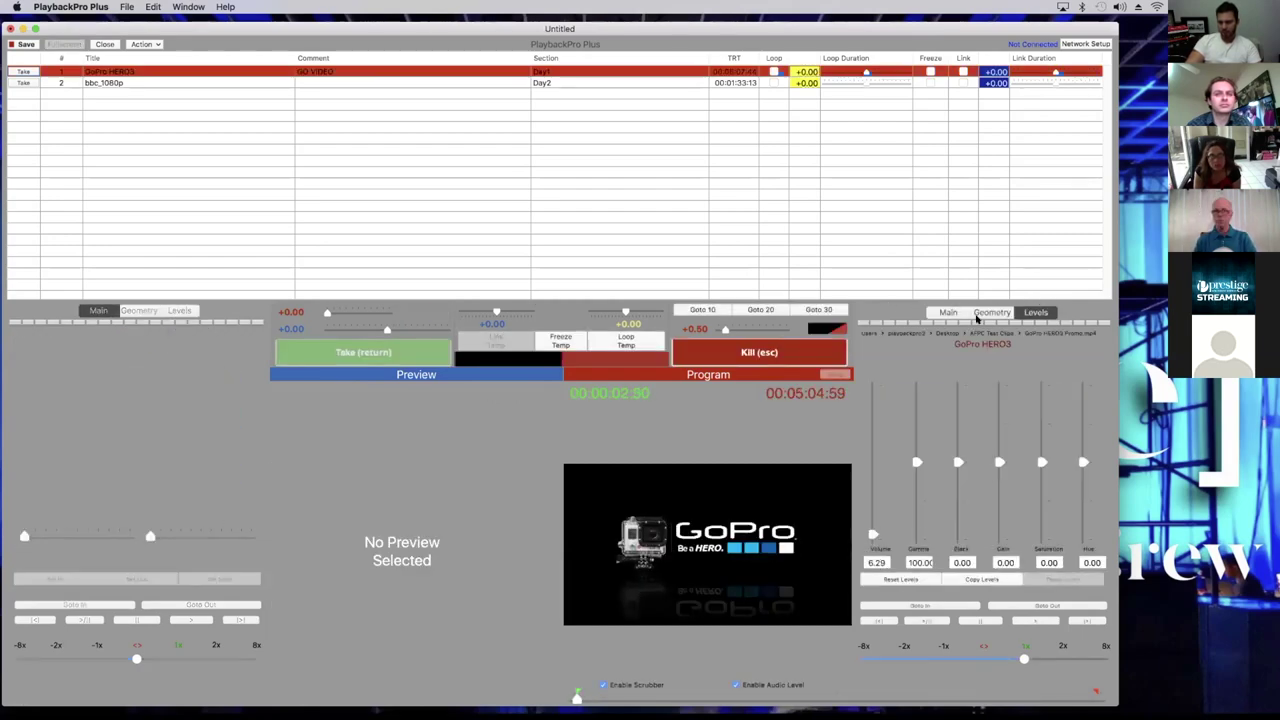
pyautogui.moveTo(870, 533); pyautogui.dragTo(871, 496)
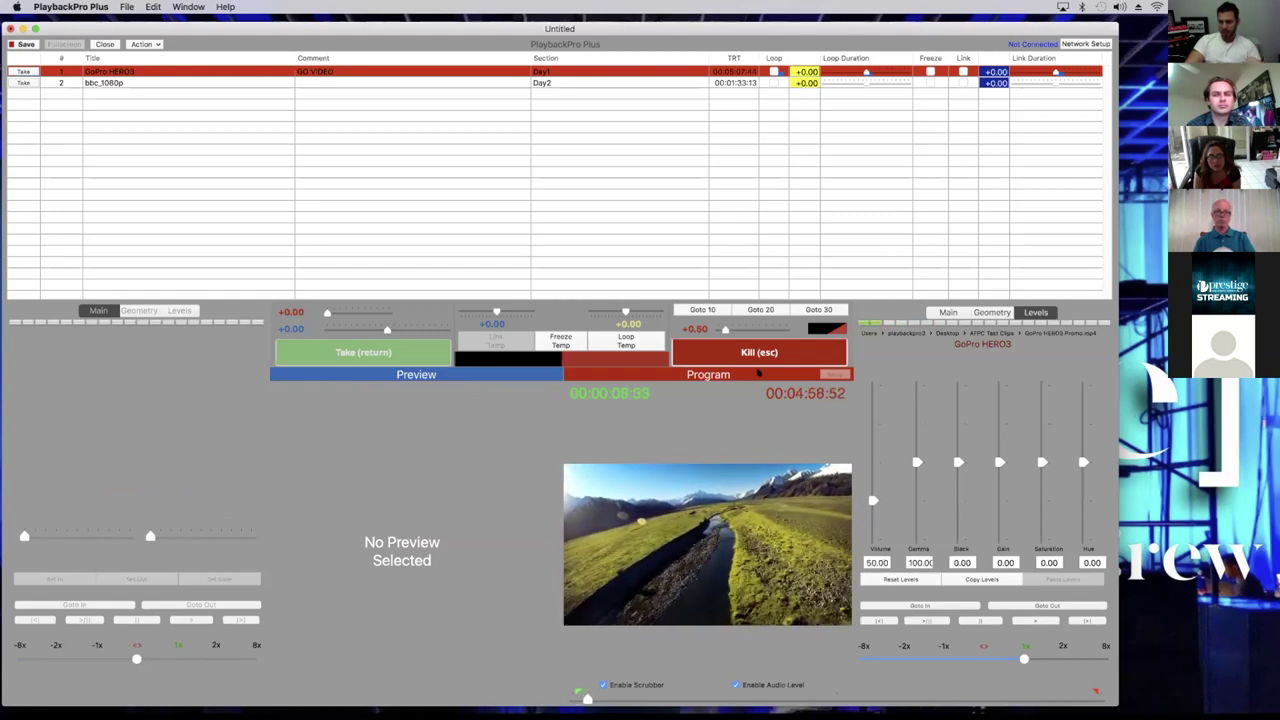
pyautogui.click(758, 353)
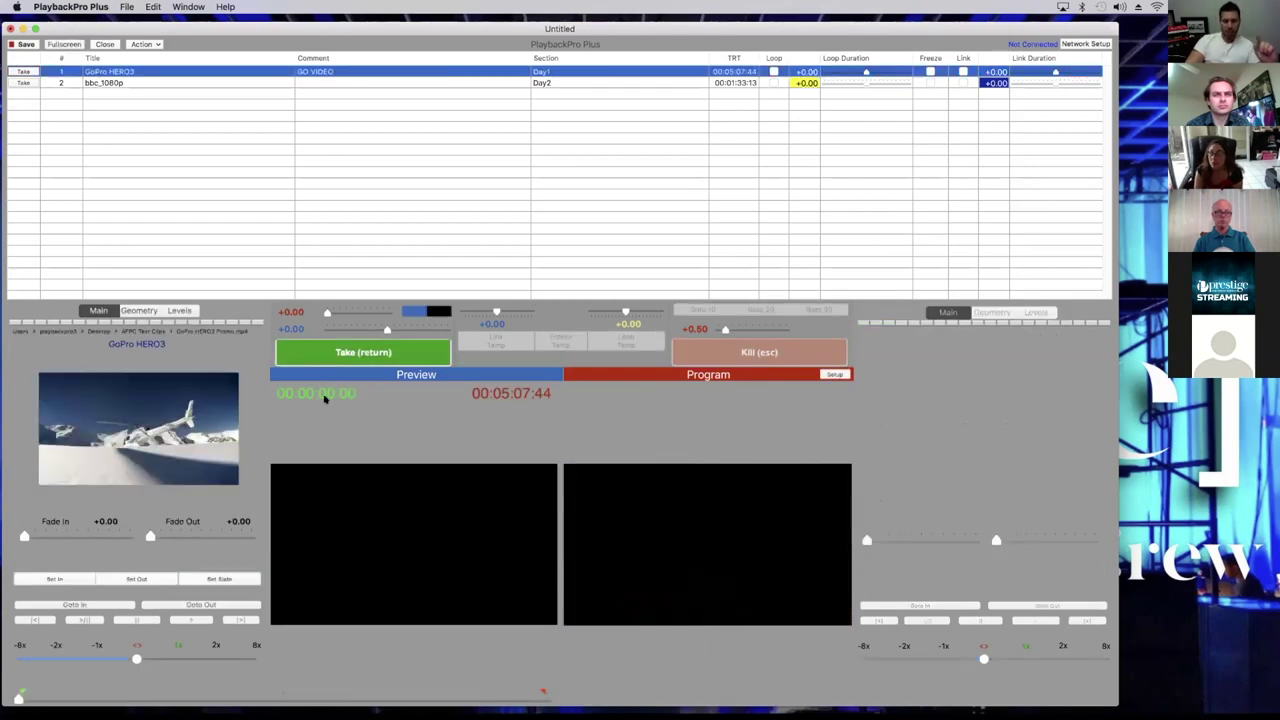
pyautogui.click(180, 311)
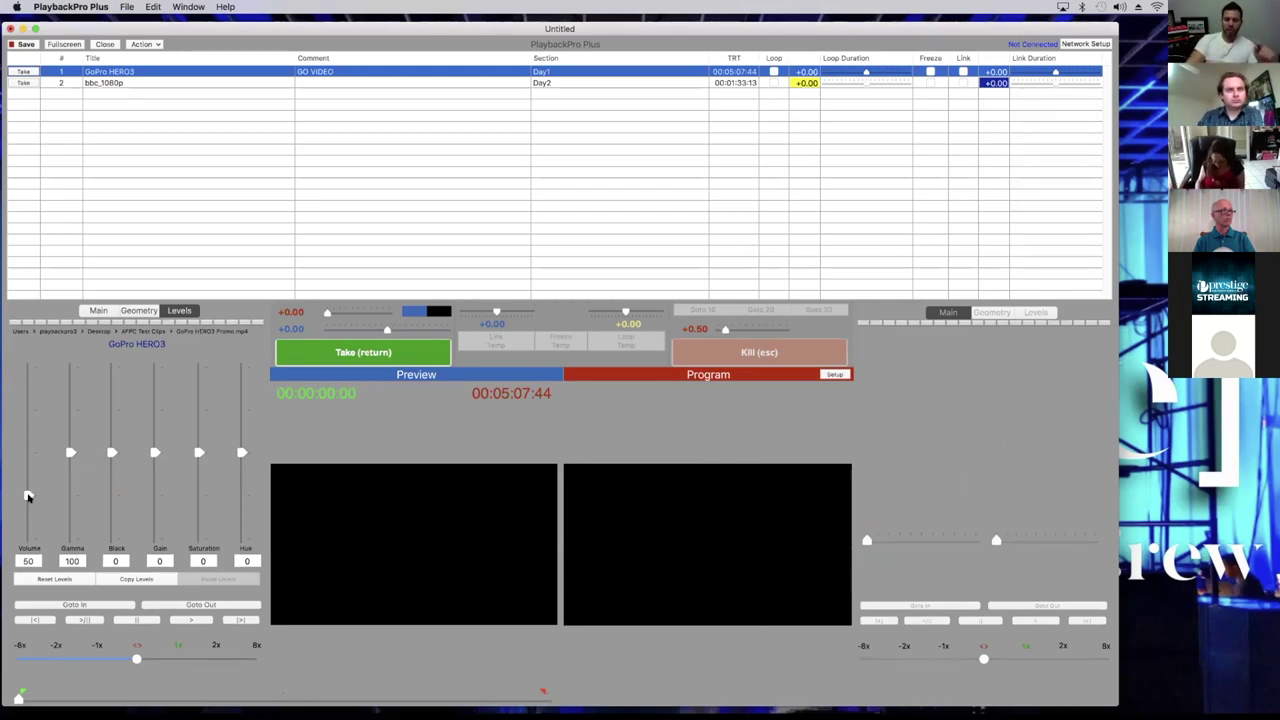
pyautogui.click(127, 7)
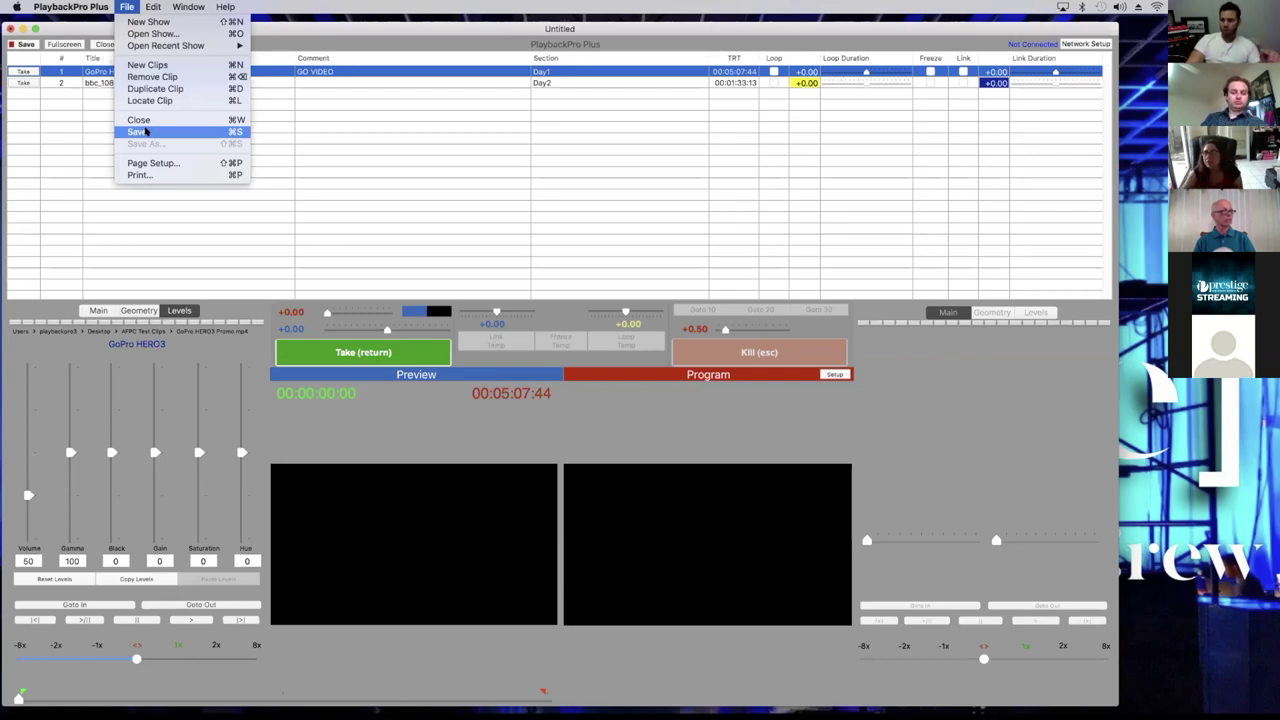
pyautogui.click(287, 69)
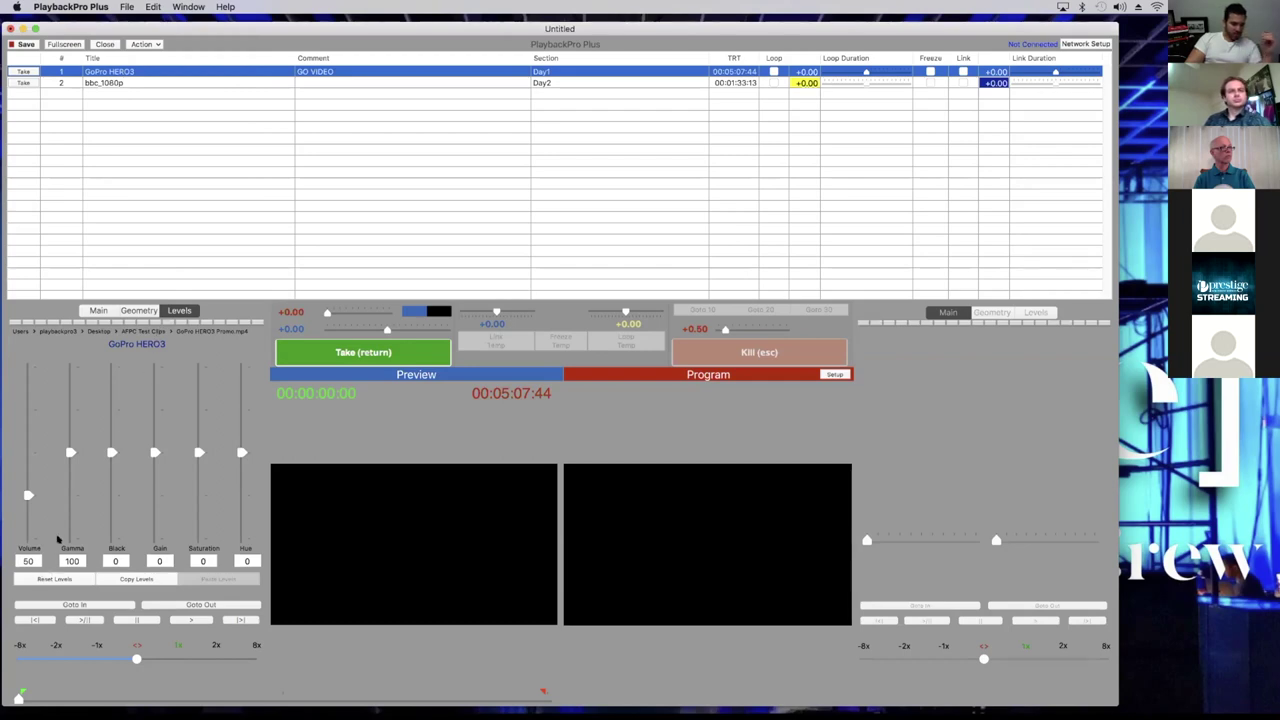
# Cue the GoPro HERO3 preview to about 6 seconds, try a gain of 10 and reset the clip's levels
pyautogui.moveTo(18, 698); pyautogui.dragTo(29, 699)
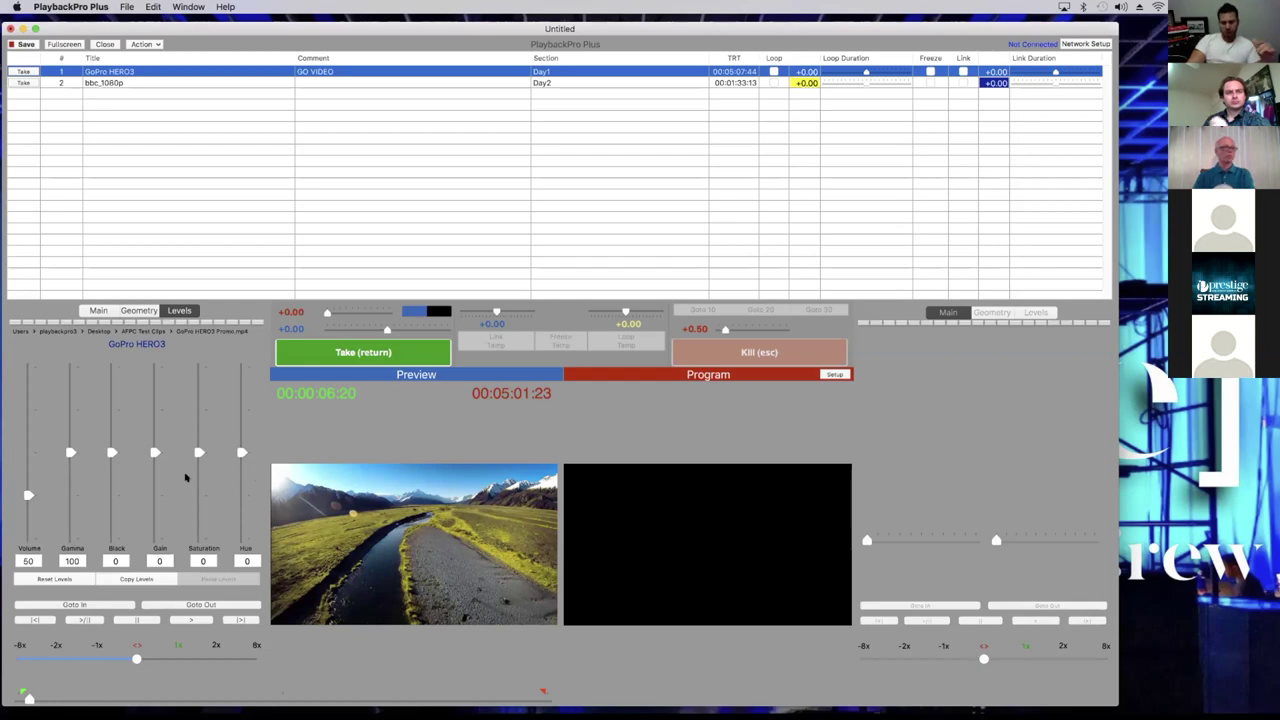
pyautogui.moveTo(69, 453); pyautogui.dragTo(157, 455)
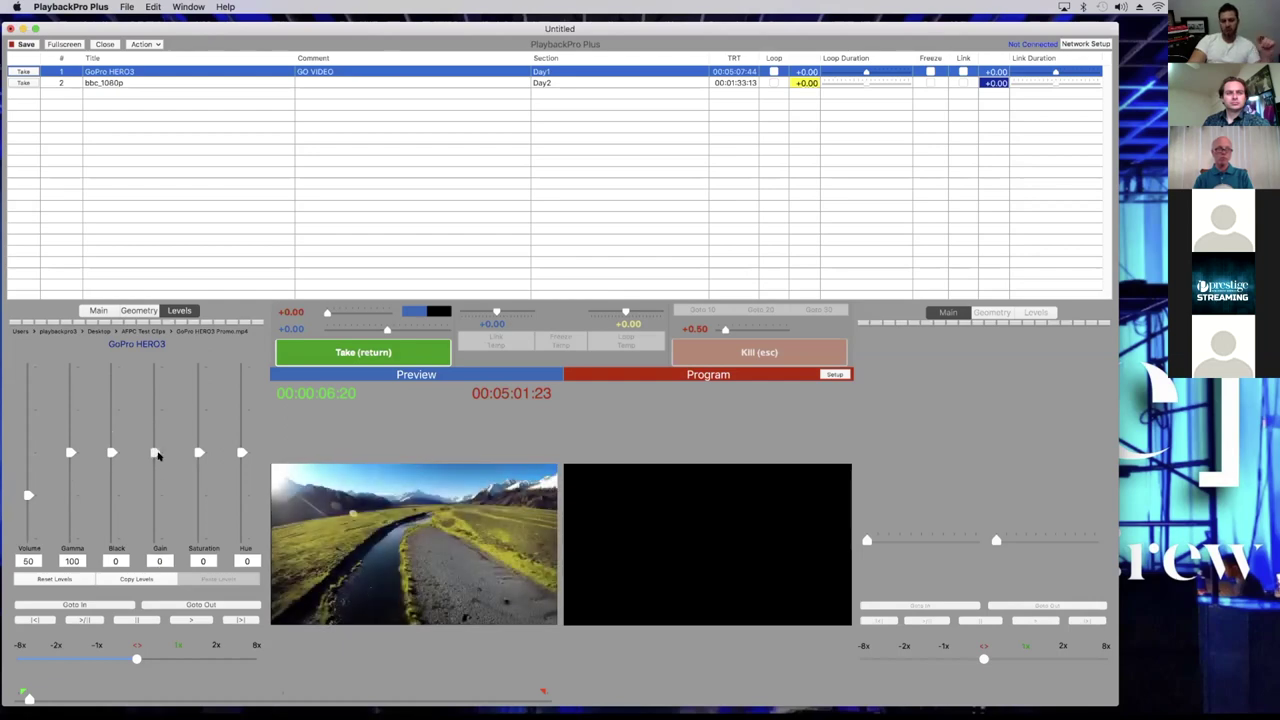
pyautogui.moveTo(157, 453); pyautogui.dragTo(156, 446)
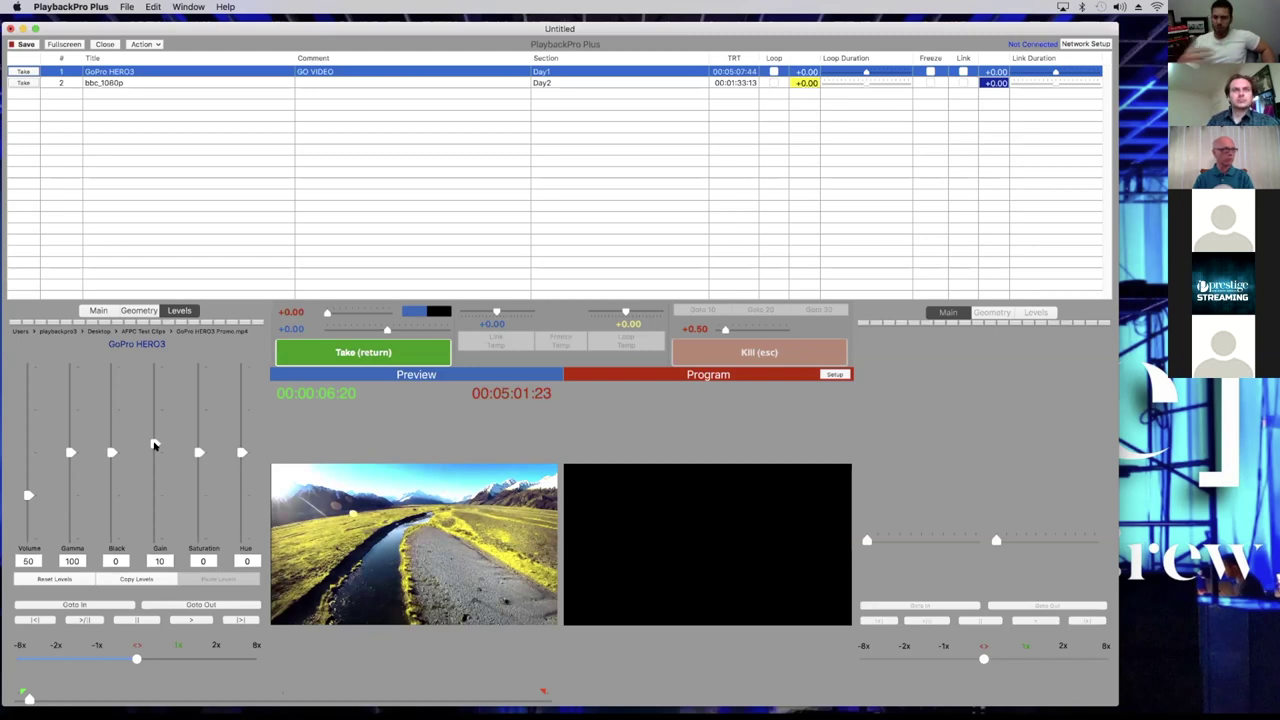
pyautogui.moveTo(153, 444); pyautogui.dragTo(242, 455)
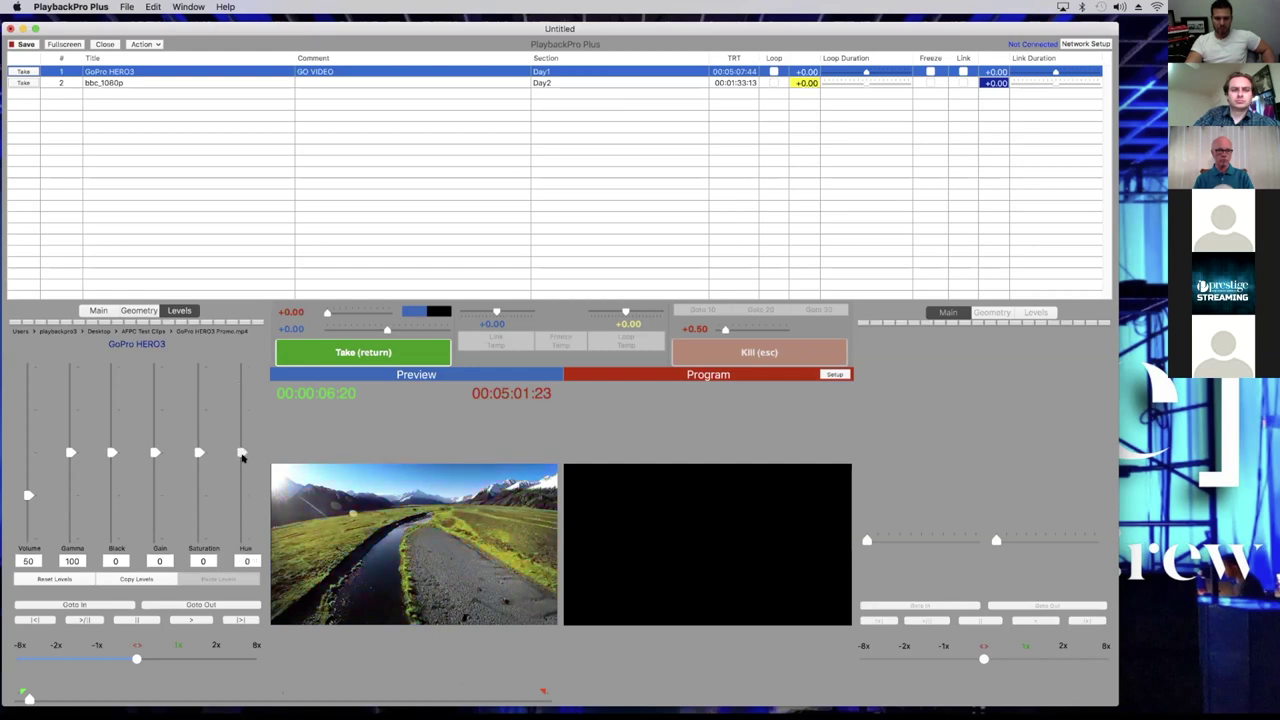
pyautogui.click(54, 579)
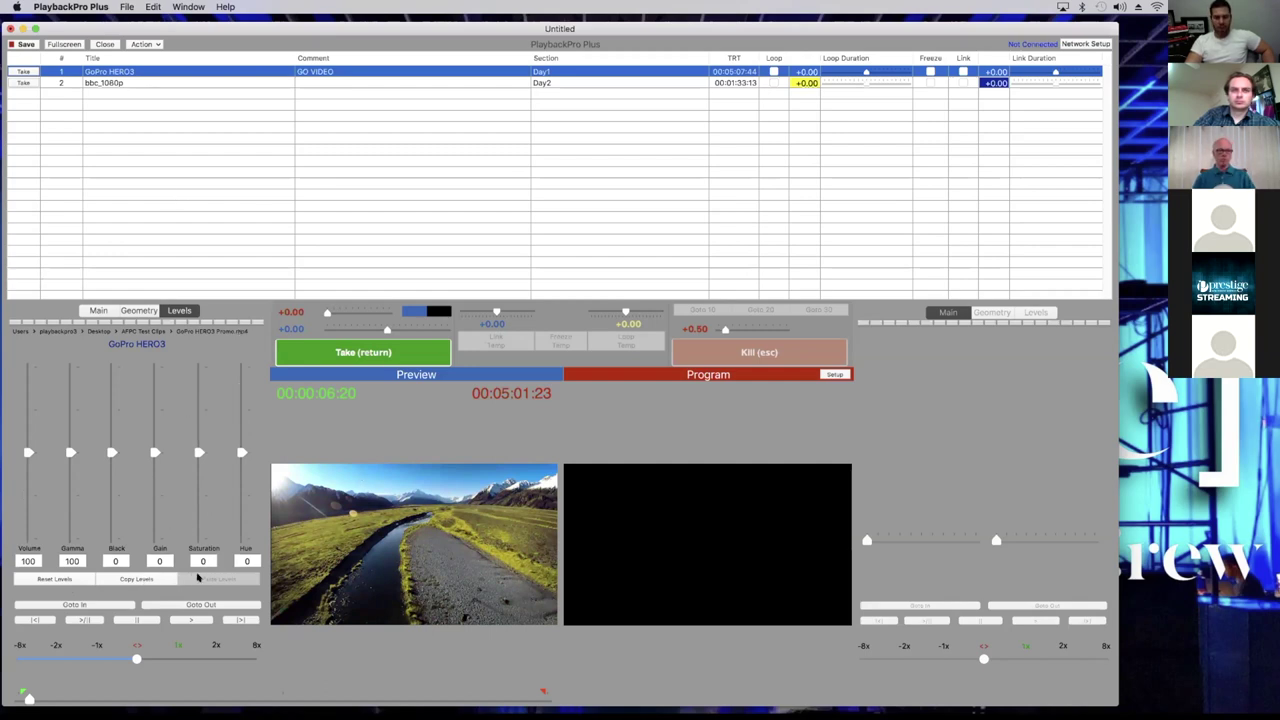
# Rewind the GoPro HERO3 preview to its start, play it at 1x and lower its volume to 7
pyautogui.click(98, 311)
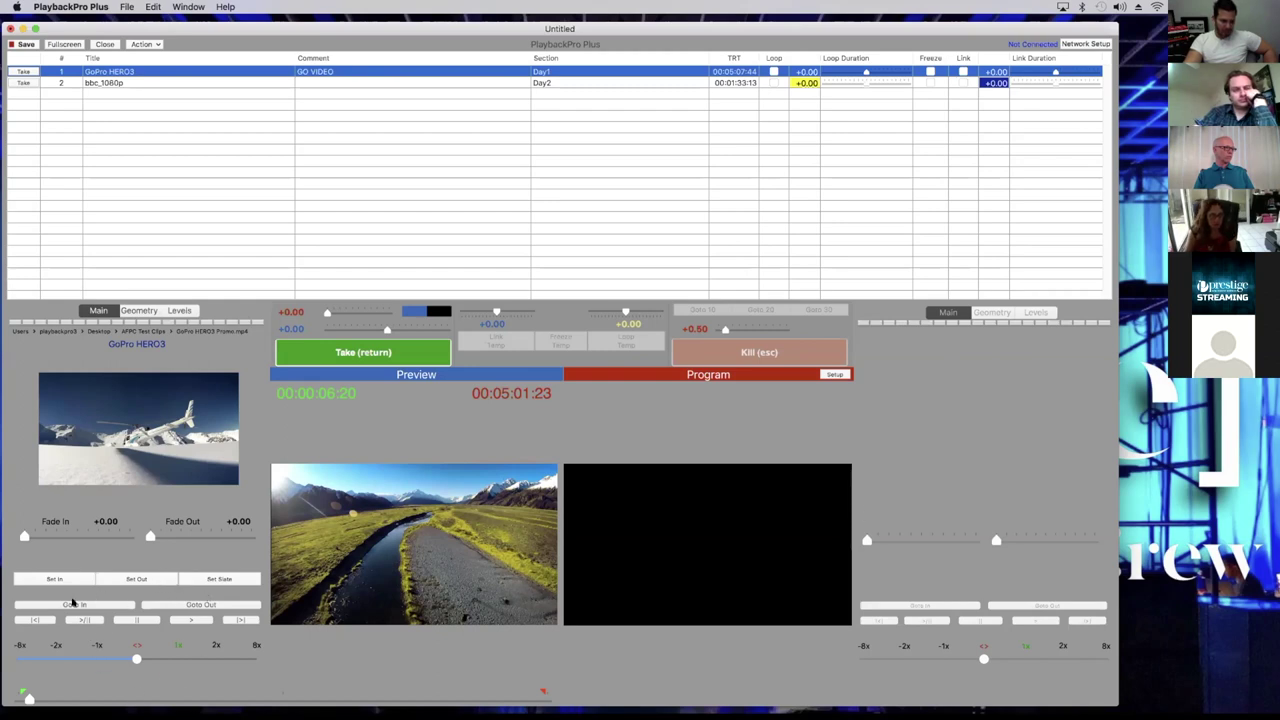
pyautogui.moveTo(27, 698); pyautogui.dragTo(14, 698)
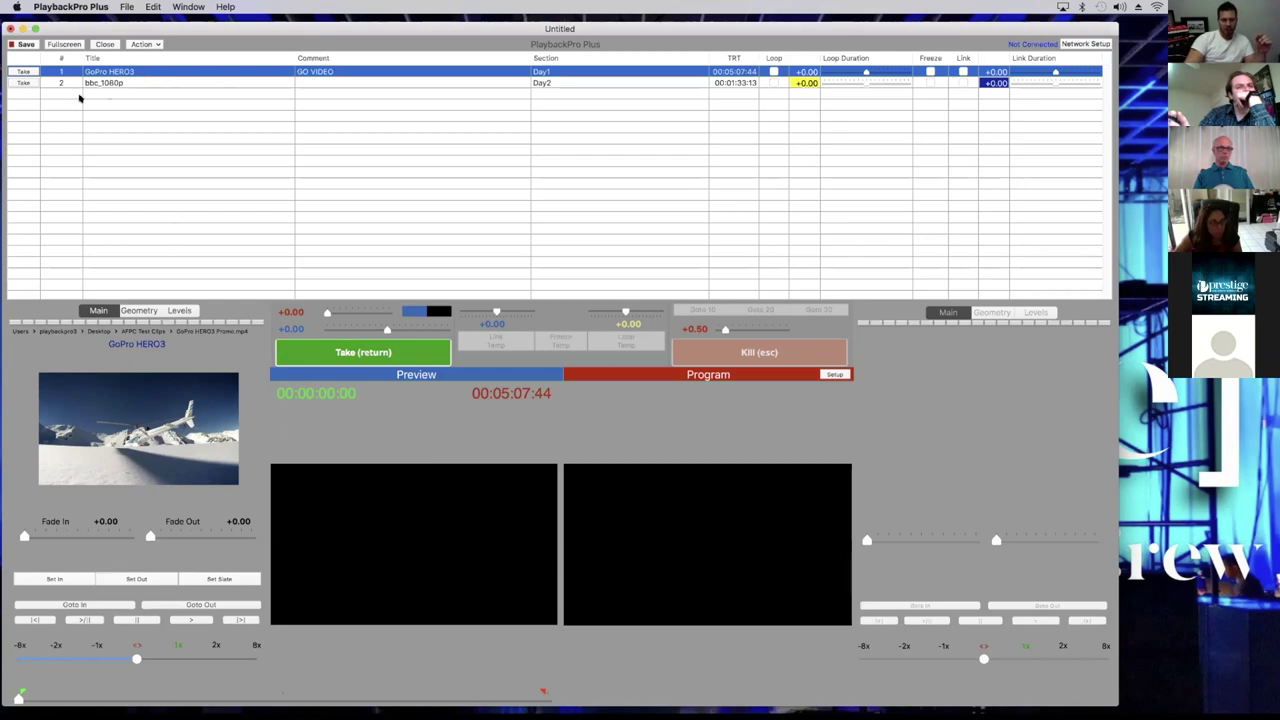
pyautogui.click(190, 620)
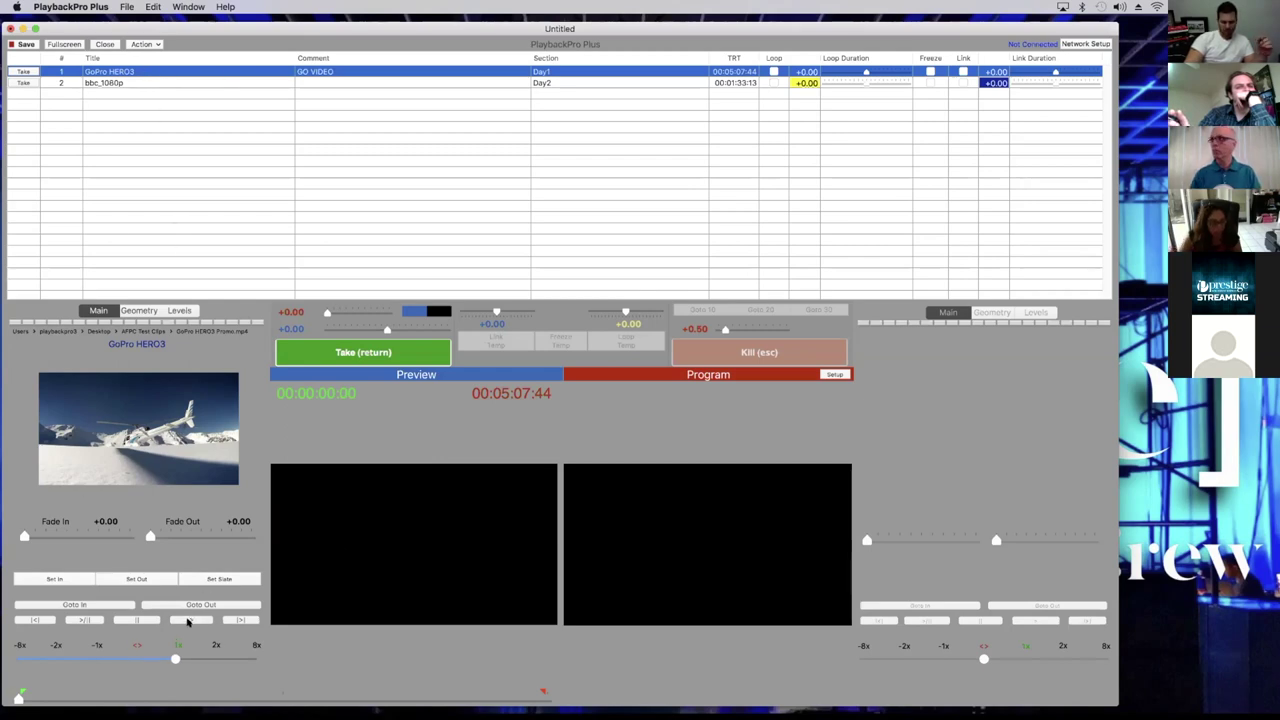
pyautogui.click(179, 310)
pyautogui.moveTo(28, 455); pyautogui.dragTo(28, 532)
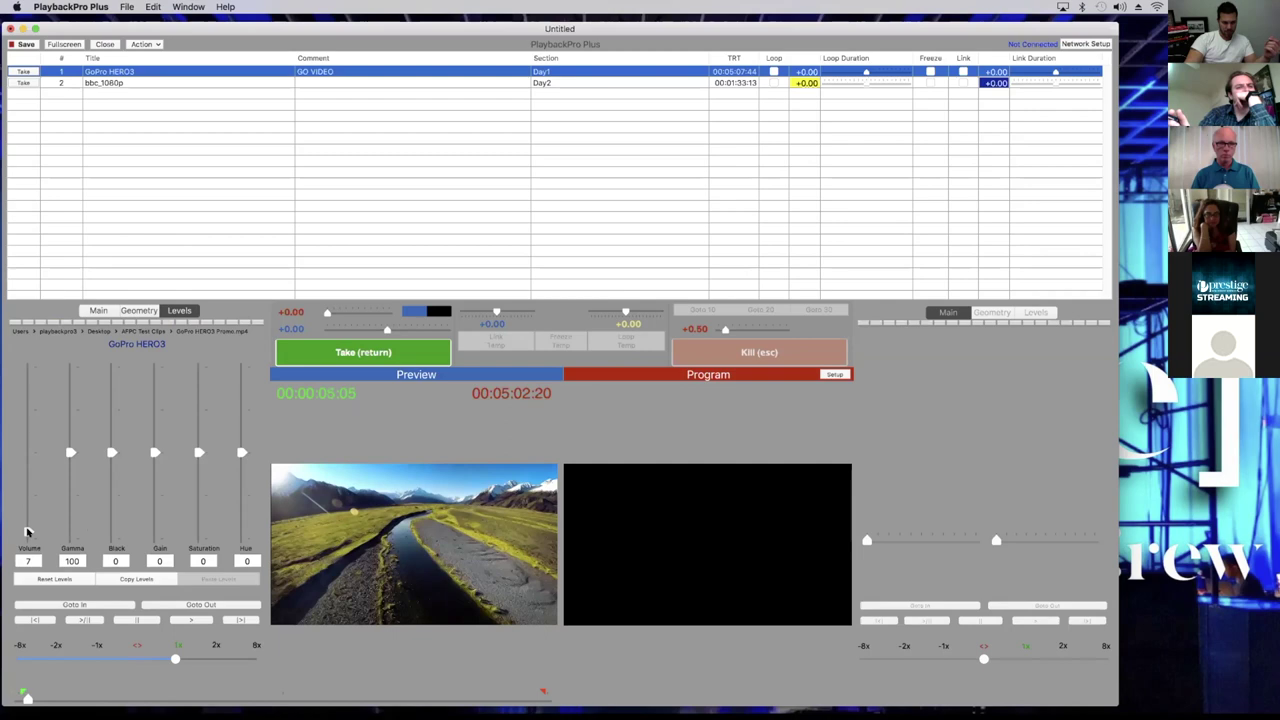
# Pause and resume the GoPro HERO3 clip in Preview, fast-forward it at 2x and 8x, and pause it
pyautogui.click(108, 310)
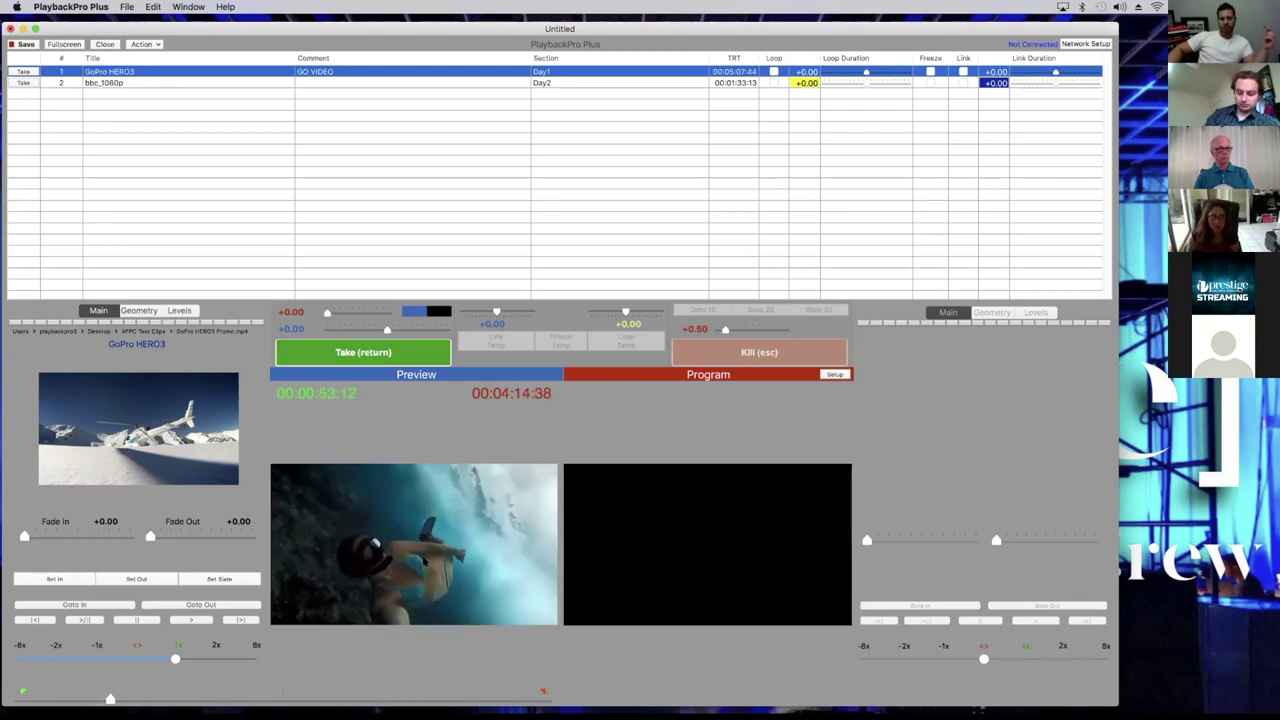
pyautogui.click(127, 620)
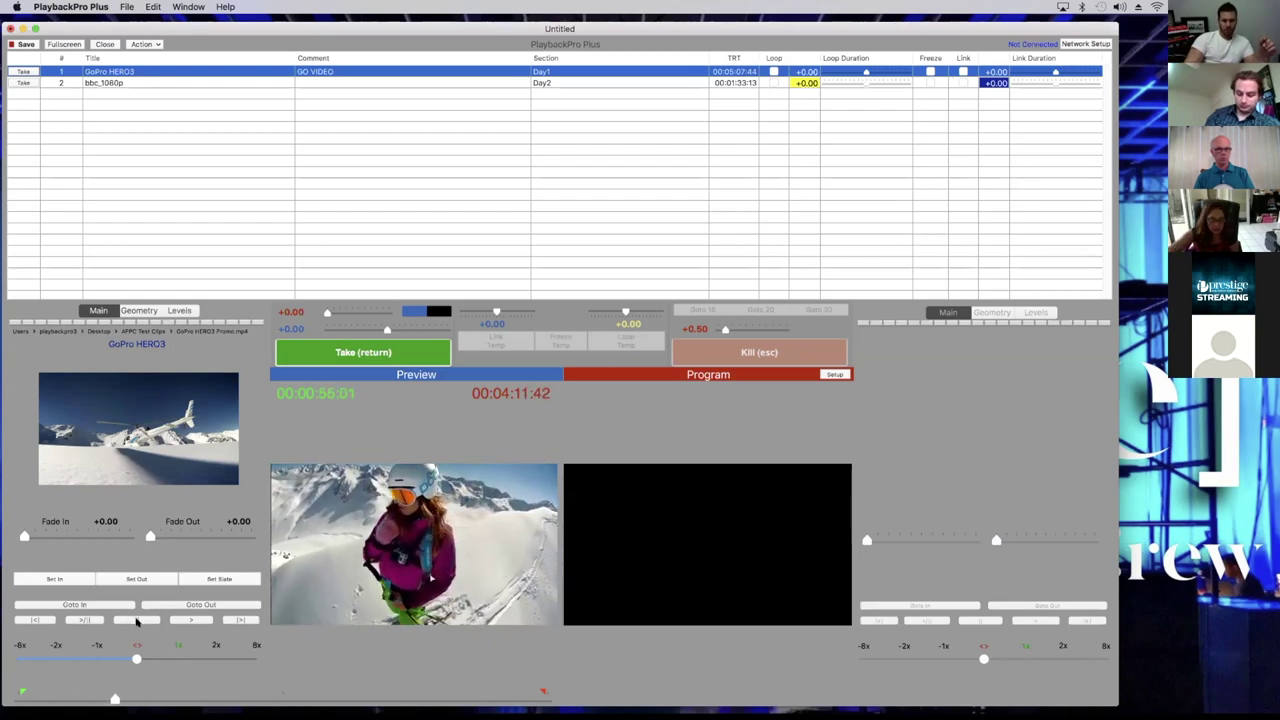
pyautogui.click(188, 620)
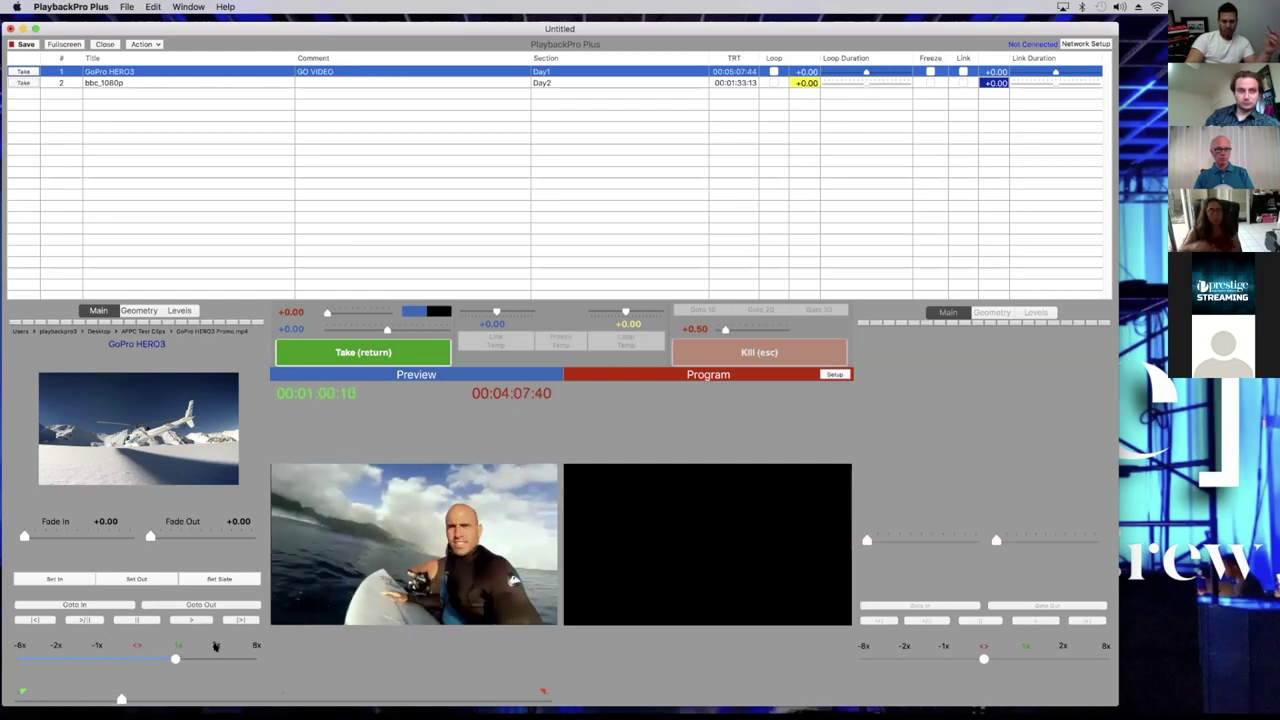
pyautogui.click(212, 658)
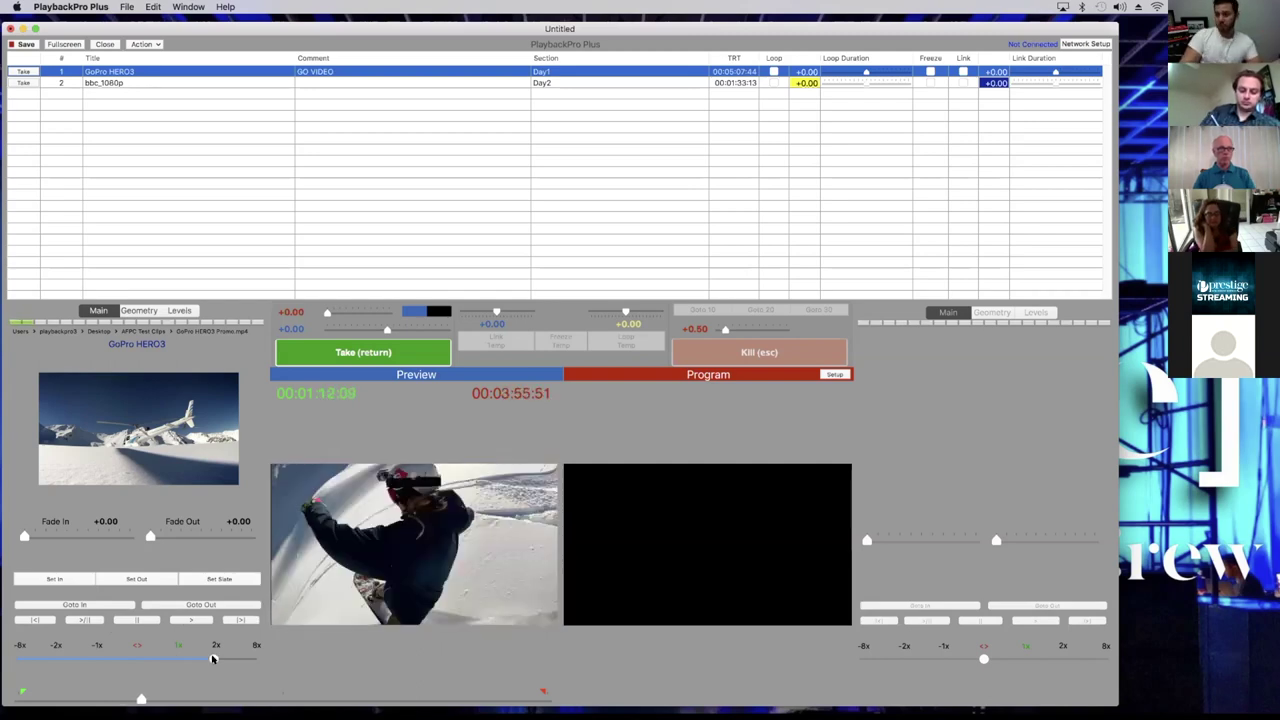
pyautogui.moveTo(212, 658); pyautogui.dragTo(254, 660)
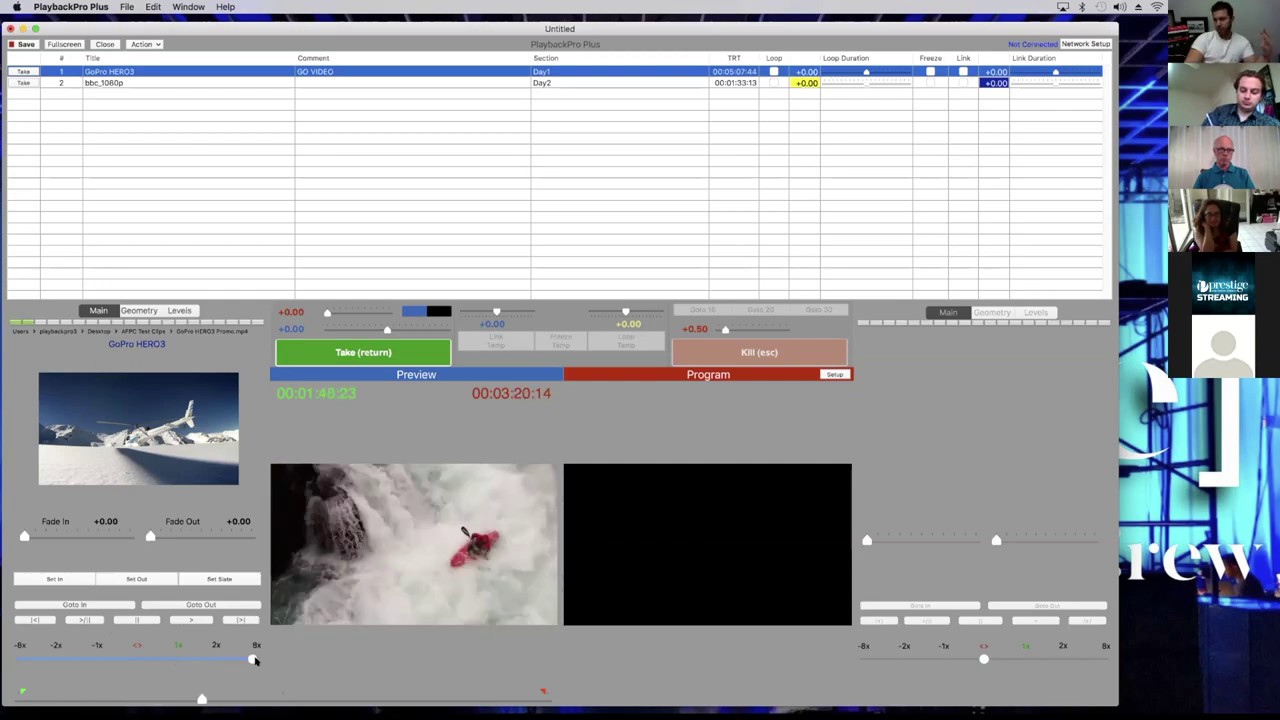
pyautogui.click(135, 620)
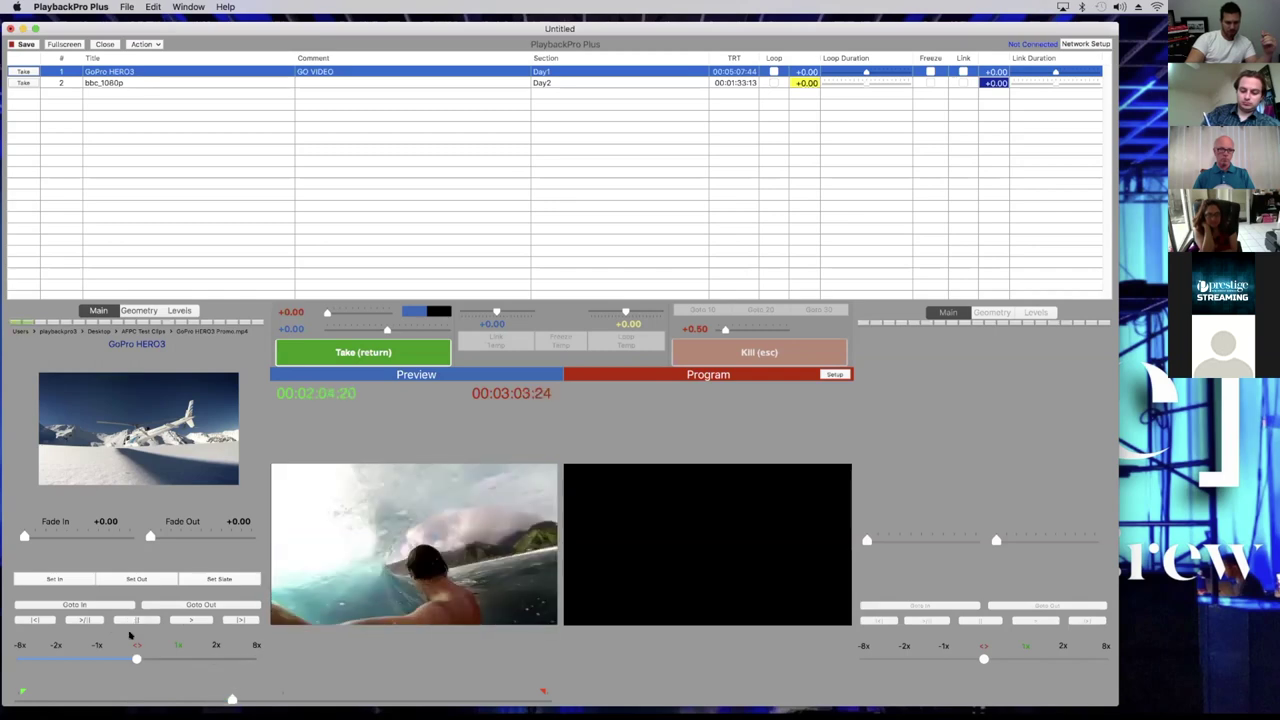
# Play the GoPro HERO3 preview in reverse at -1x, try its play and pause controls, and leave it paused
pyautogui.click(95, 659)
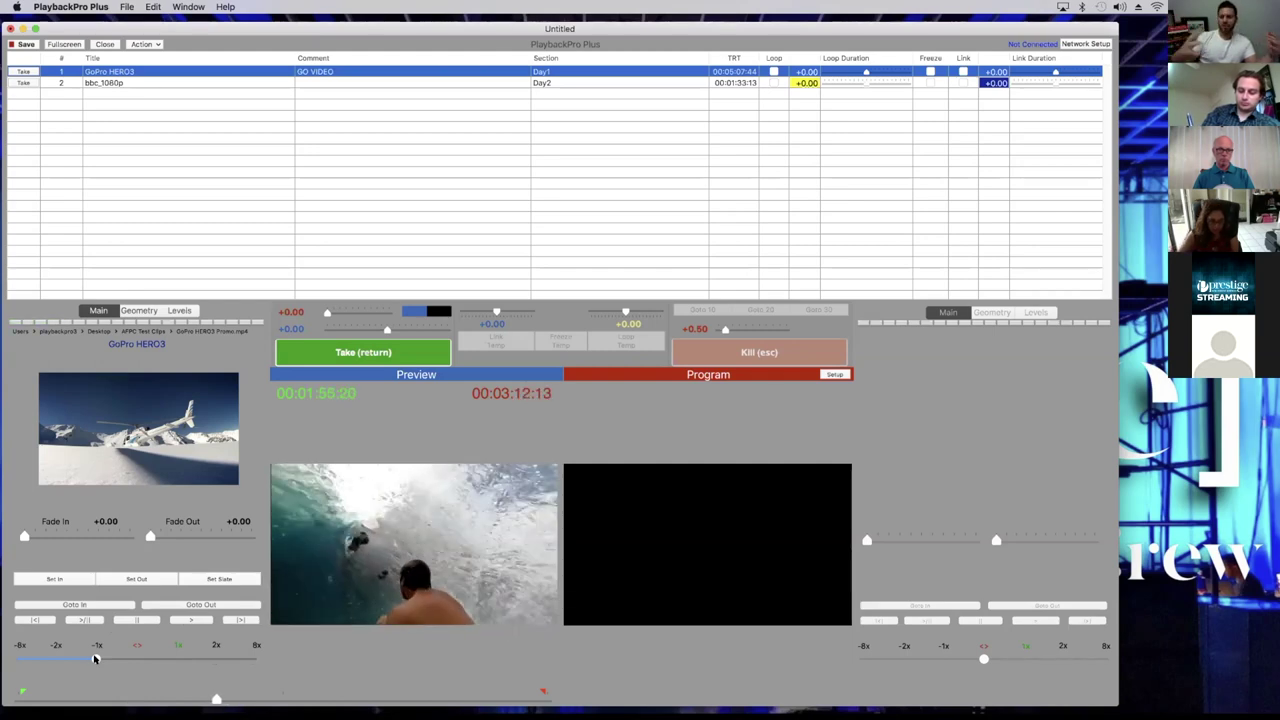
pyautogui.click(128, 620)
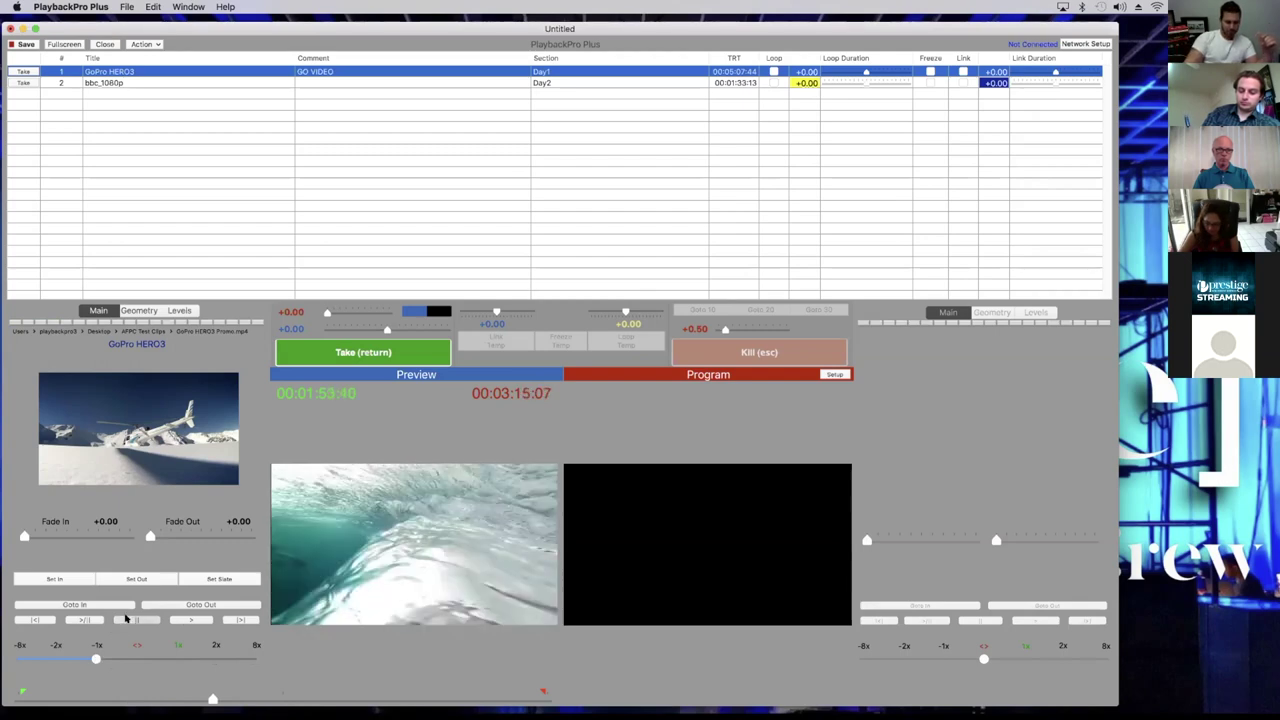
pyautogui.click(85, 620)
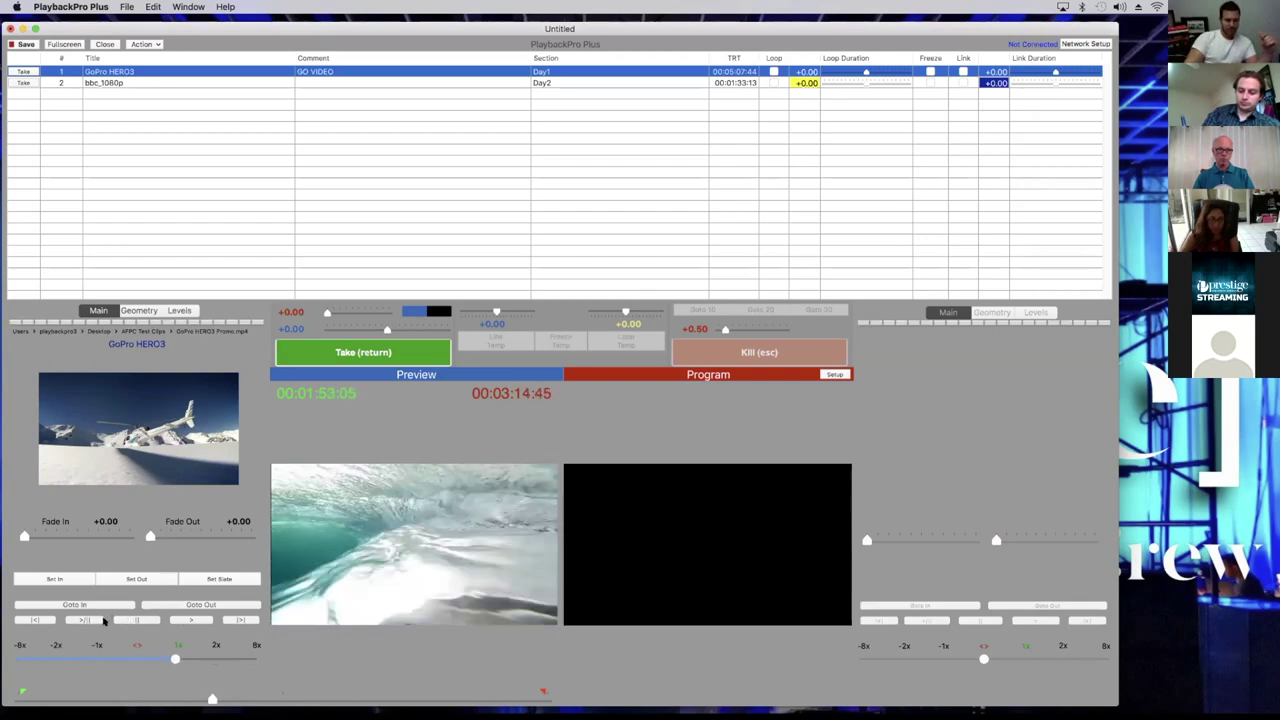
pyautogui.click(137, 620)
pyautogui.click(180, 620)
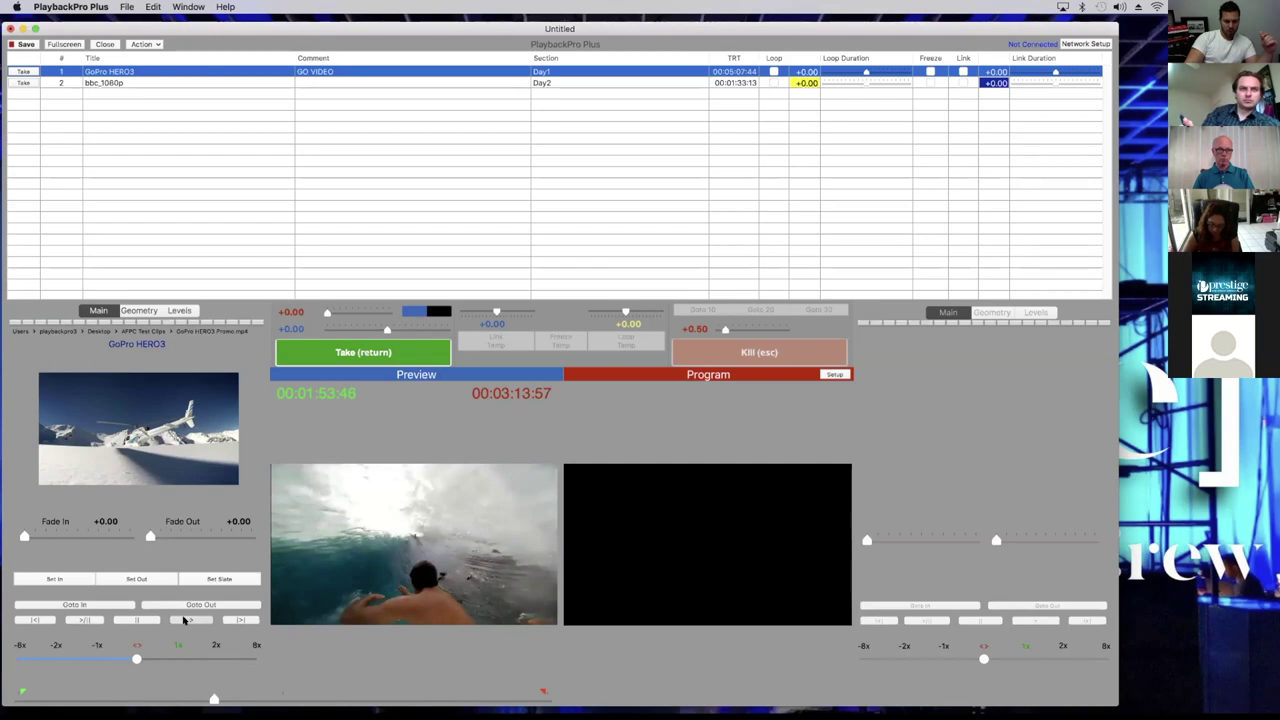
pyautogui.click(90, 620)
pyautogui.click(92, 620)
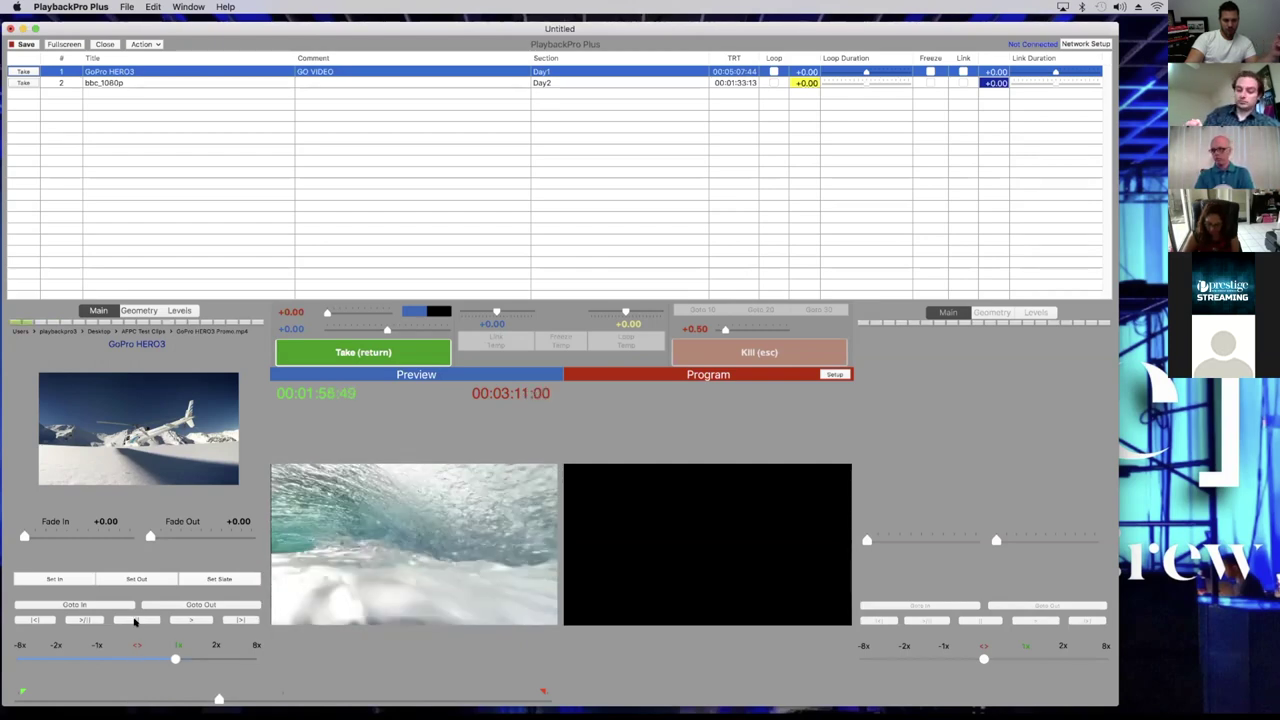
pyautogui.click(135, 621)
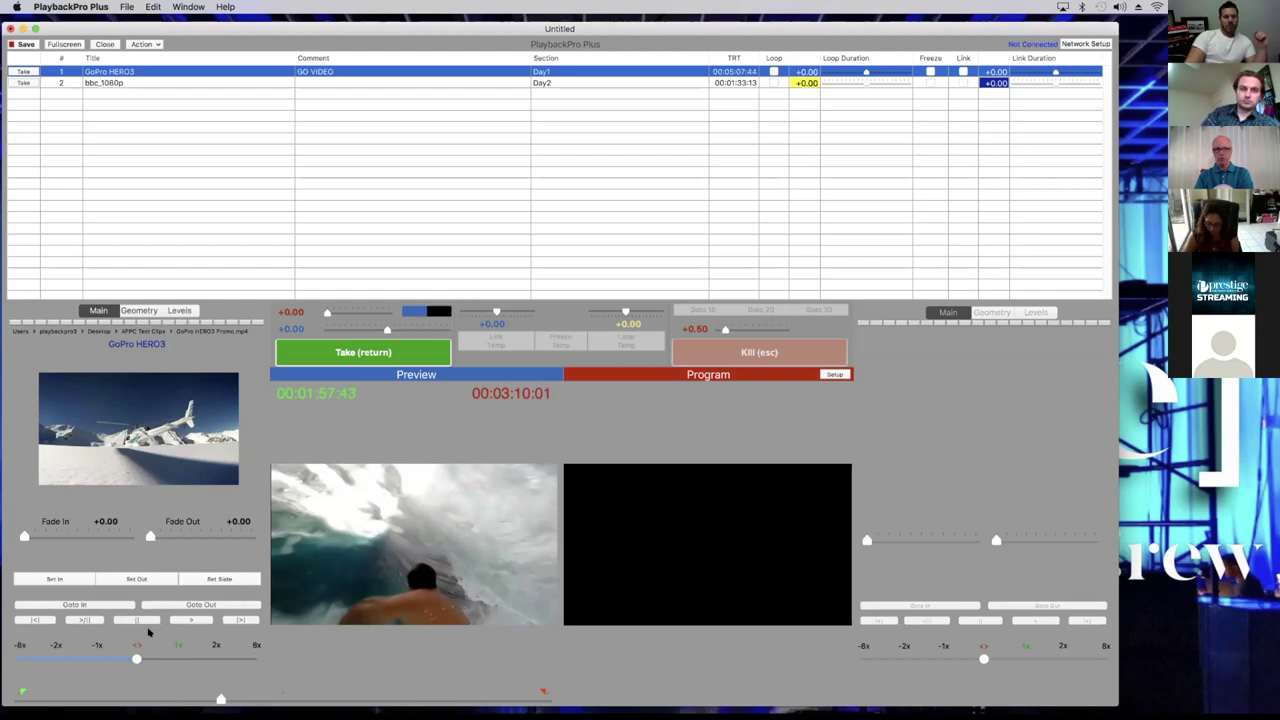
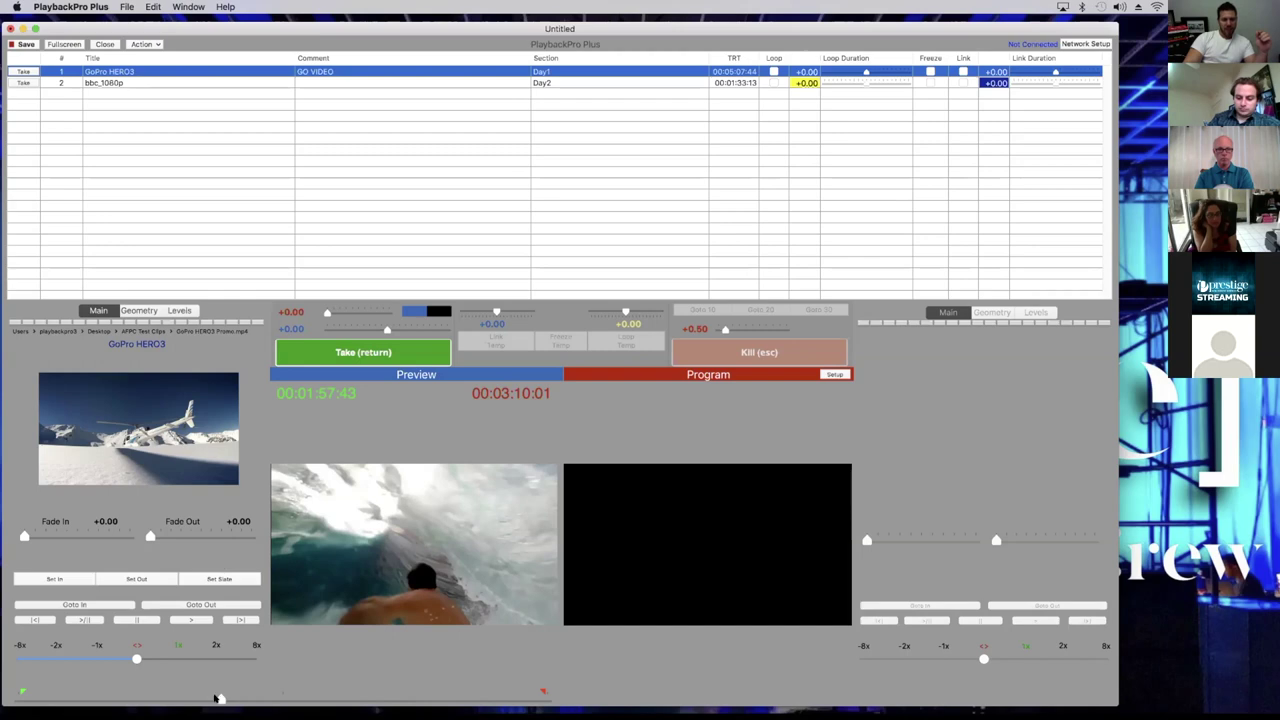
# Cue the GoPro HERO3 clip frame by frame to the first river shot after the opening logo, 00:00:04:12, and set its In point there
pyautogui.moveTo(220, 698); pyautogui.dragTo(23, 699)
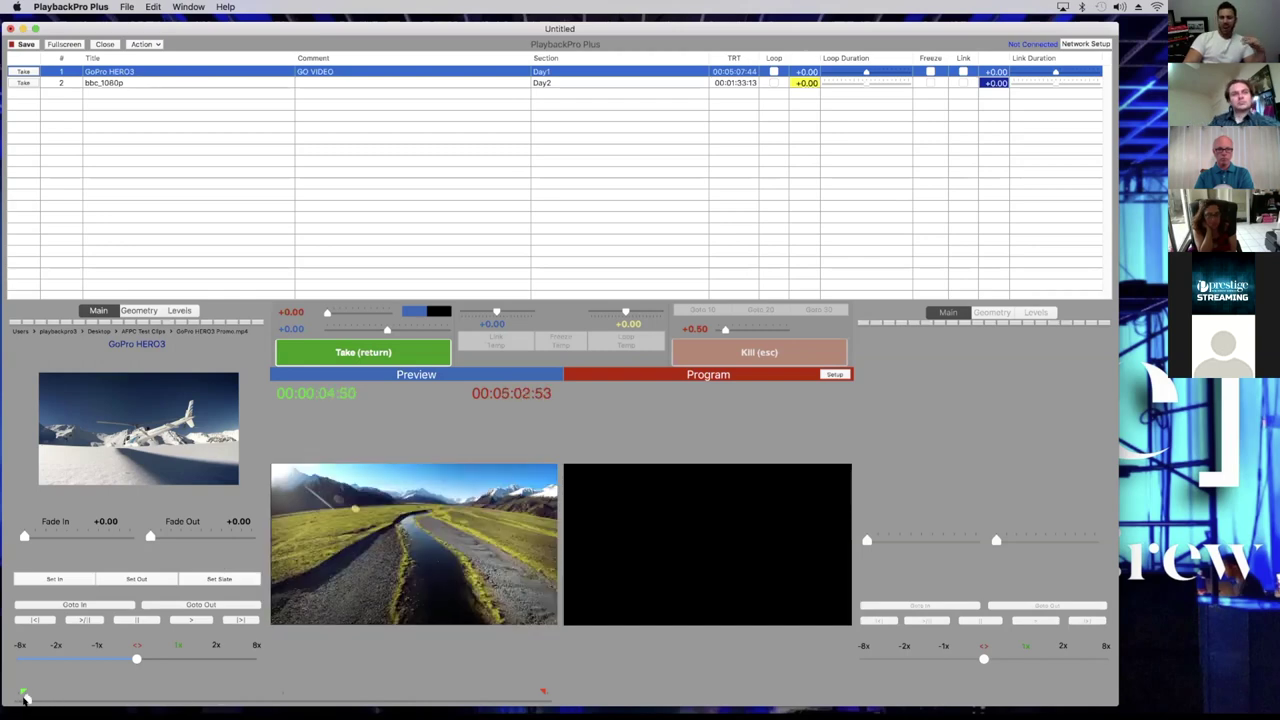
pyautogui.moveTo(25, 698); pyautogui.dragTo(22, 698)
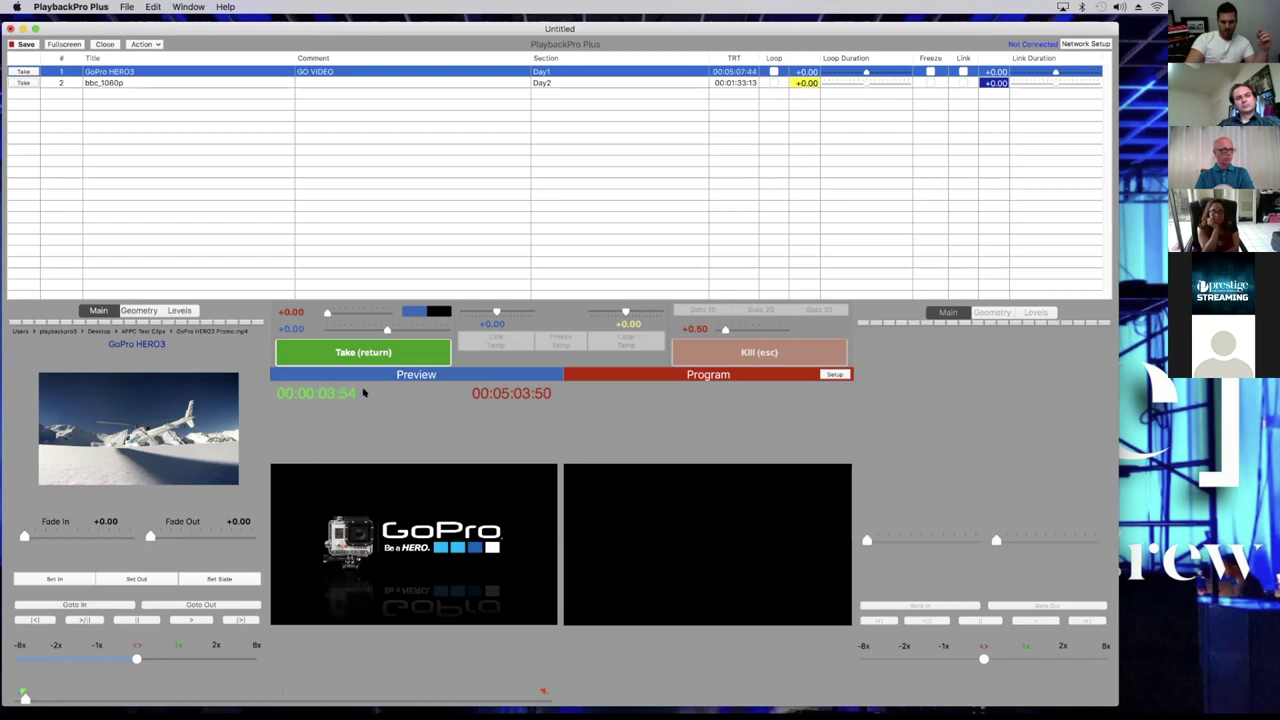
pyautogui.click(242, 618)
pyautogui.click(242, 618)
pyautogui.click(242, 618)
pyautogui.click(240, 618)
pyautogui.click(232, 619)
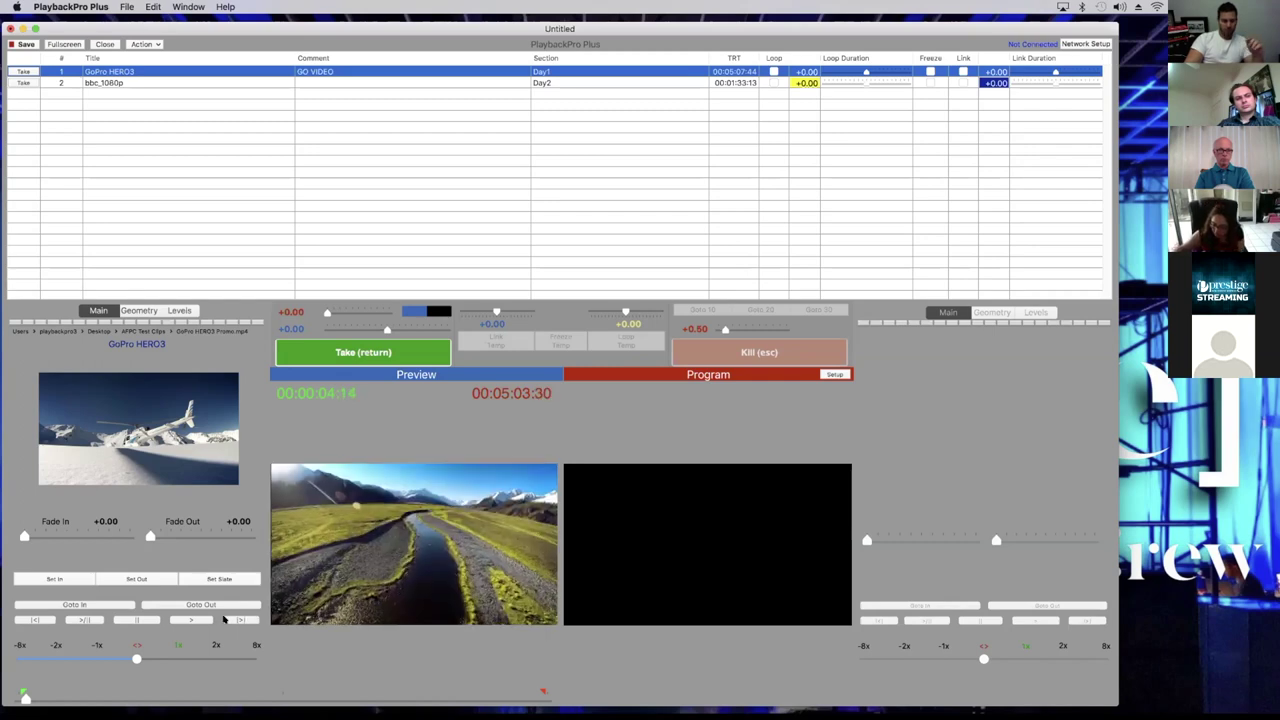
pyautogui.click(30, 620)
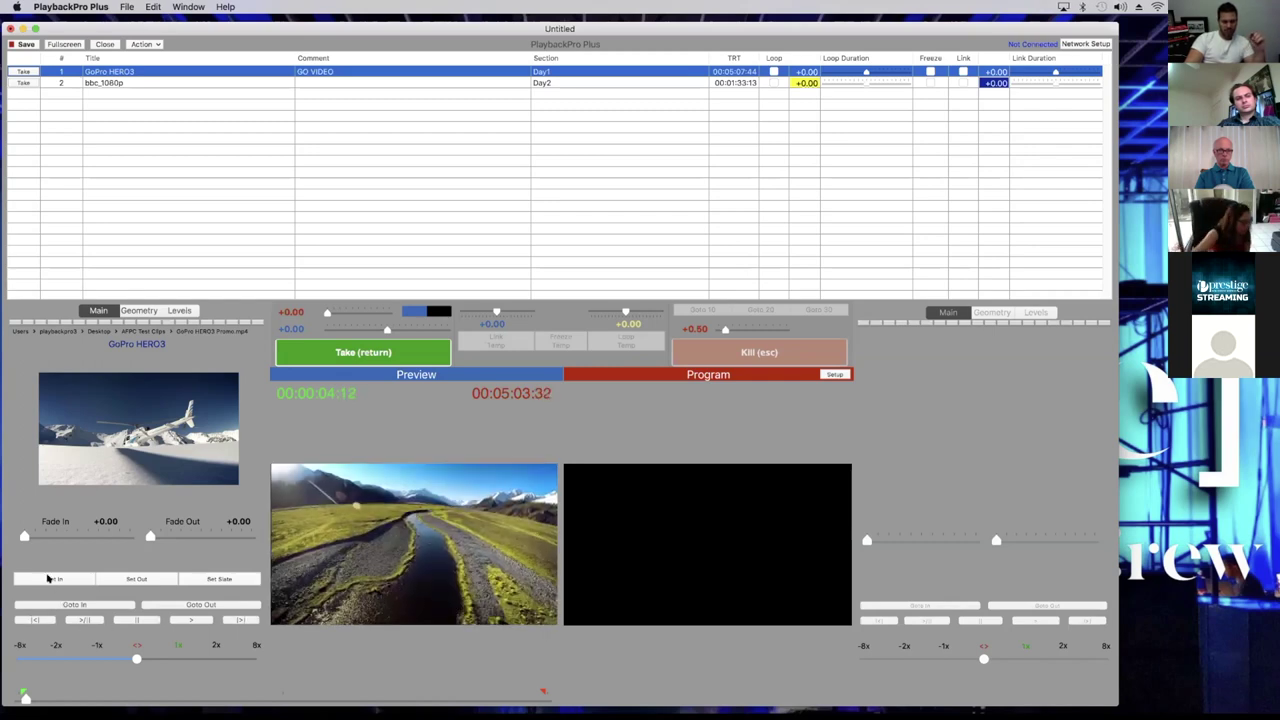
pyautogui.click(47, 578)
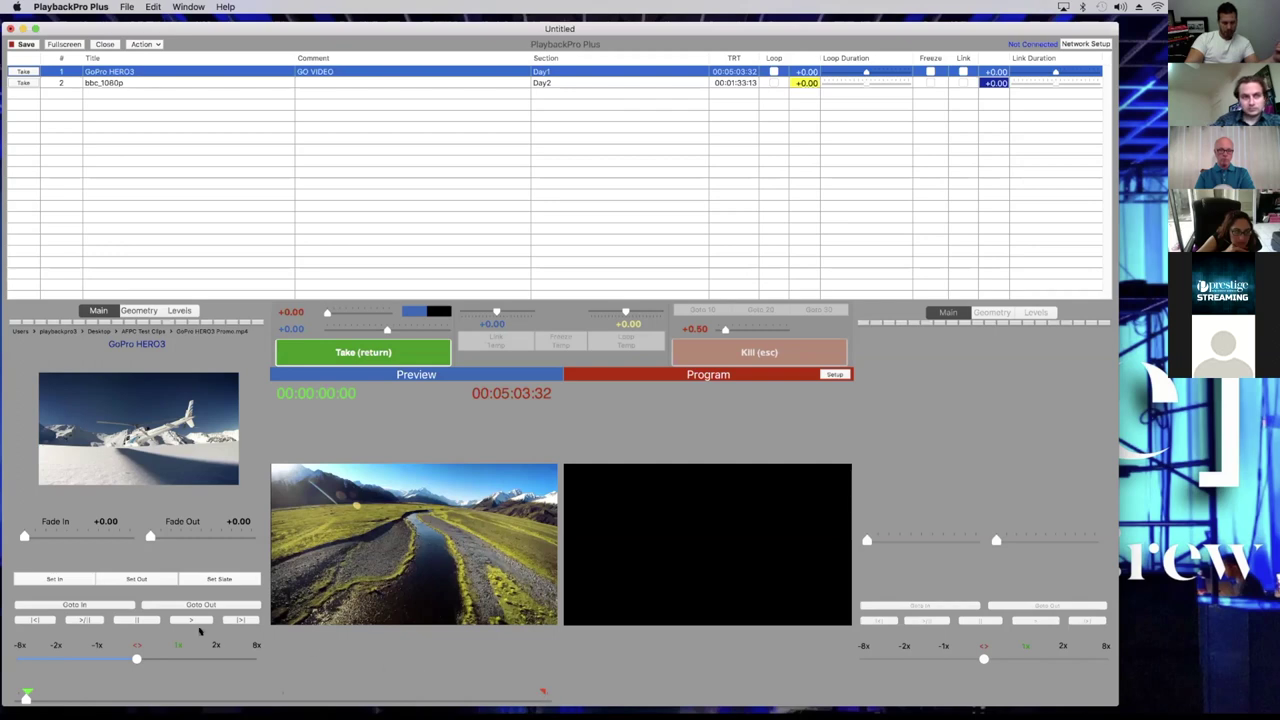
# Cue the GoPro HERO3 clip frame by frame to the last ocean shot before the closing logo, 00:04:49:07, and set its Out point there
pyautogui.moveTo(24, 697); pyautogui.dragTo(337, 697)
pyautogui.moveTo(458, 702); pyautogui.dragTo(531, 698)
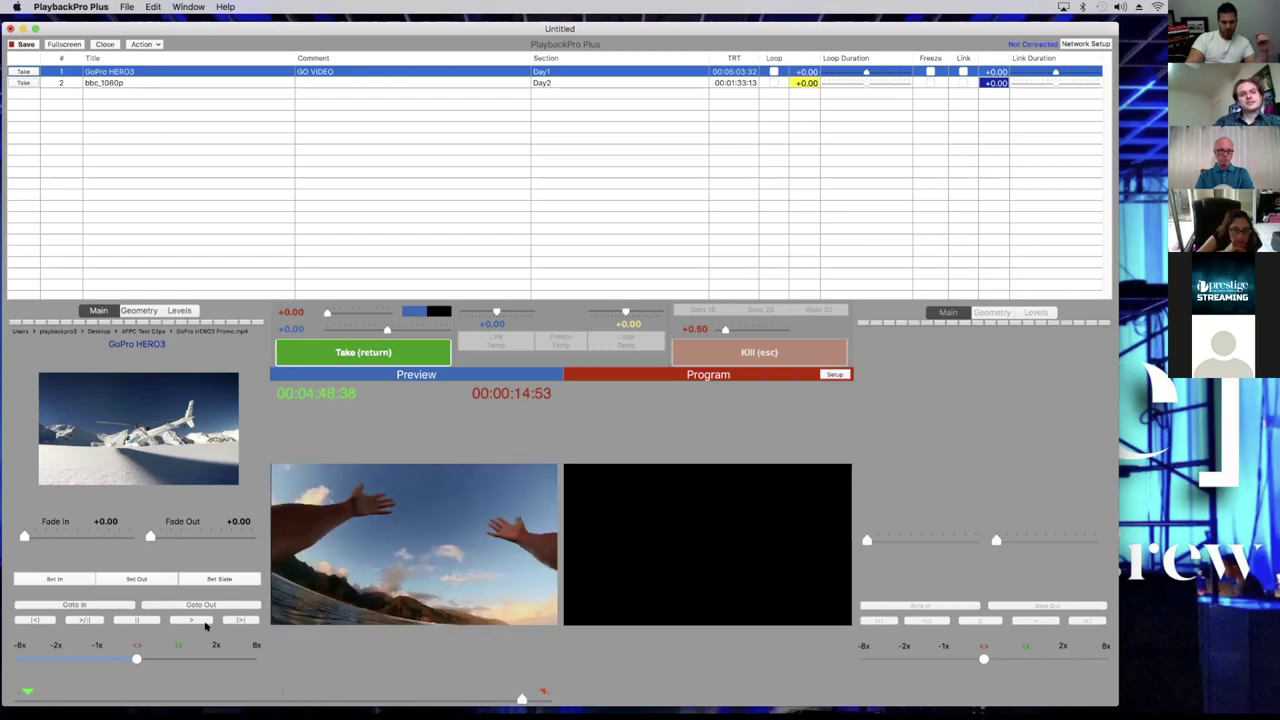
pyautogui.click(241, 621)
pyautogui.click(240, 621)
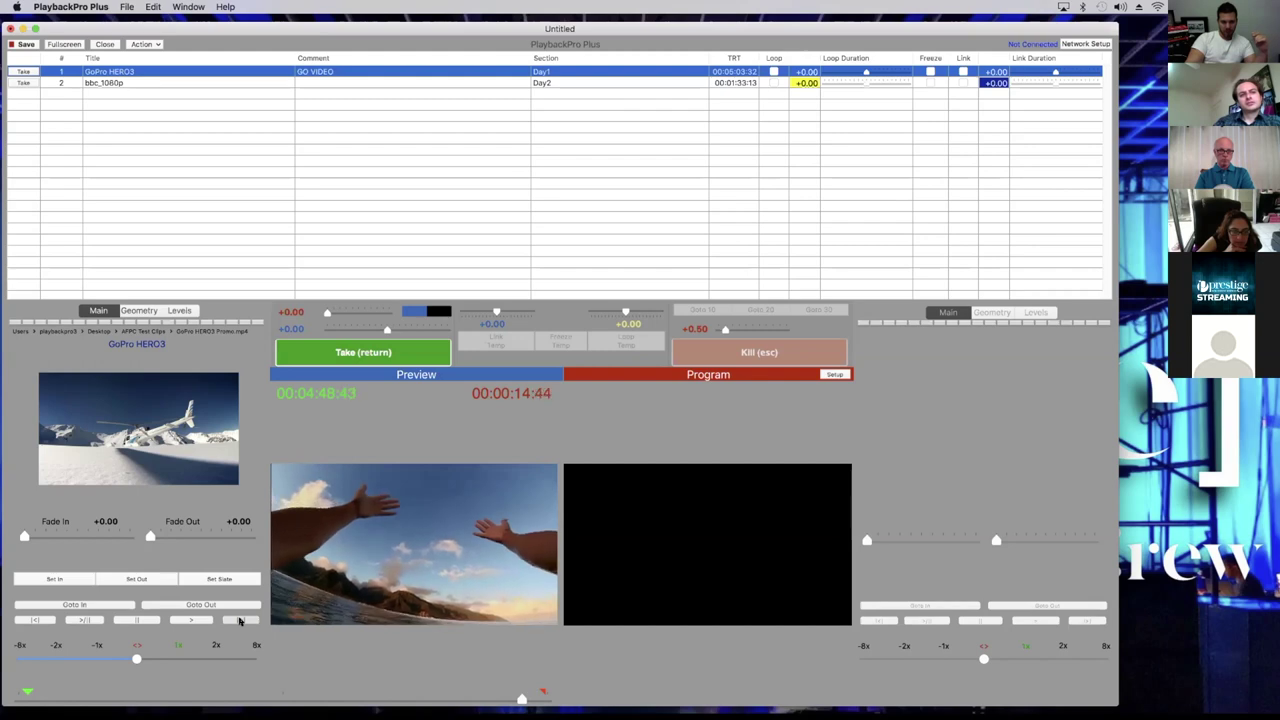
pyautogui.click(240, 620)
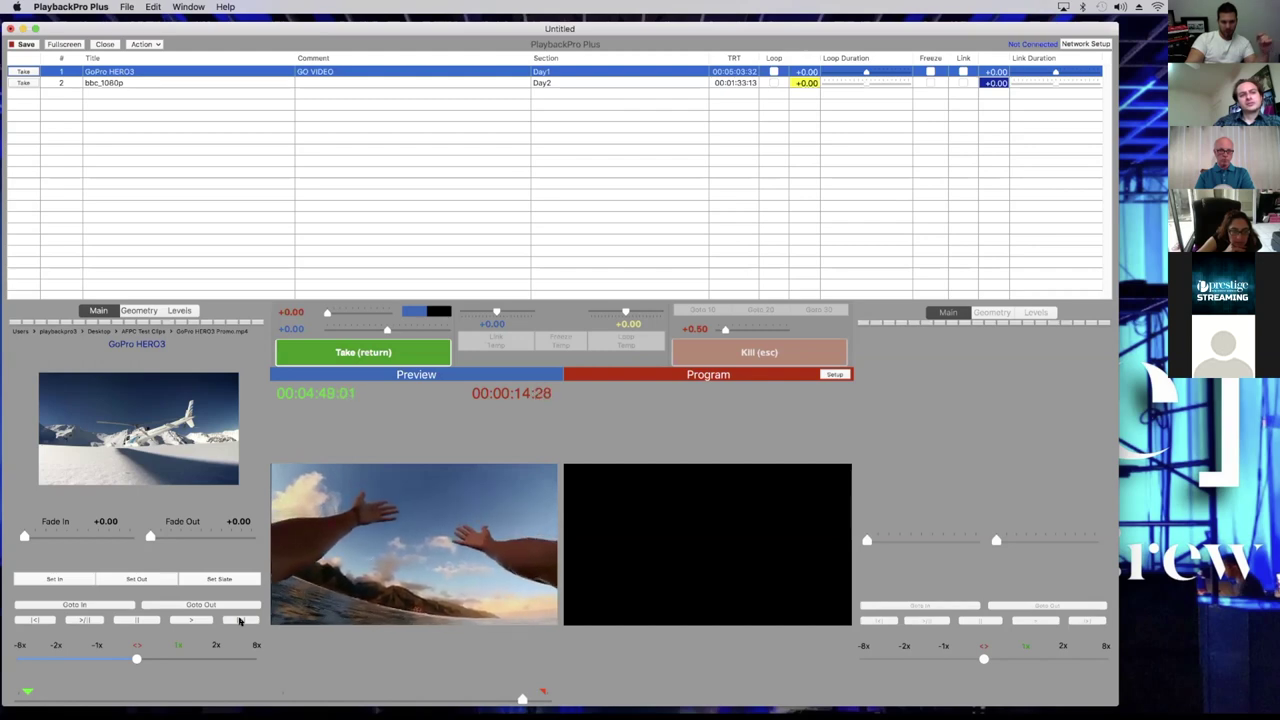
pyautogui.click(246, 620)
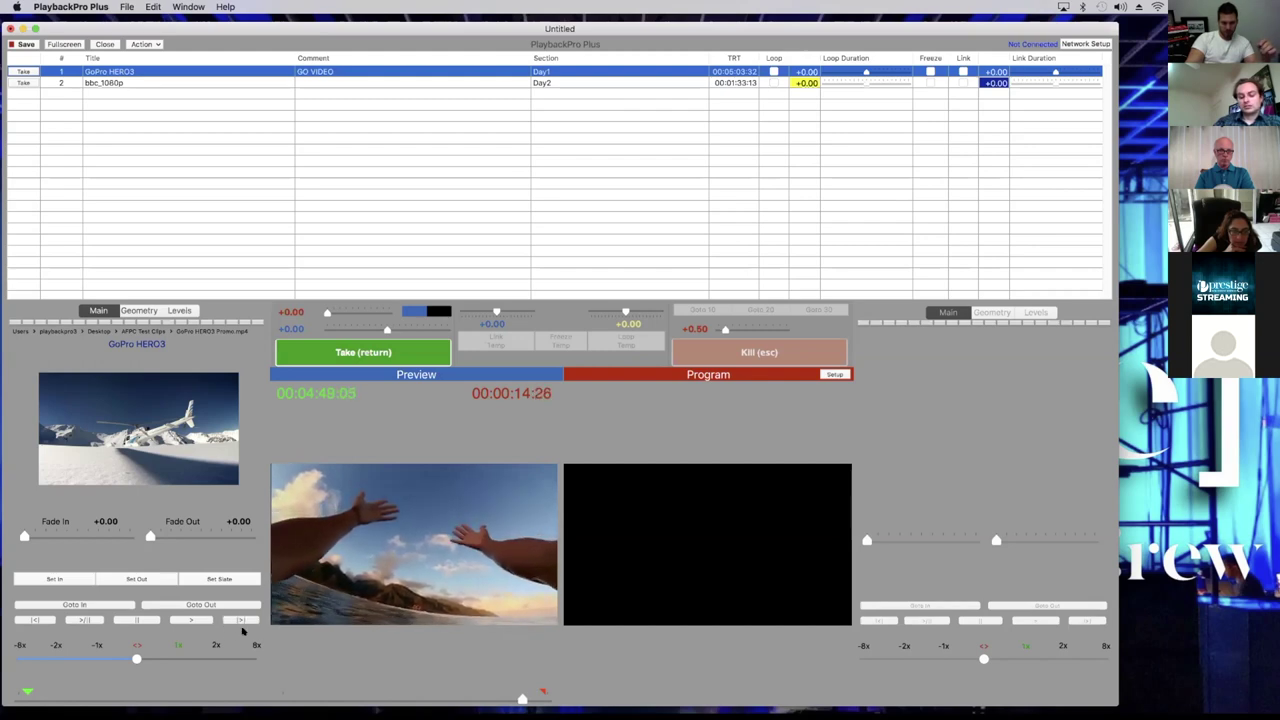
pyautogui.click(240, 621)
pyautogui.click(240, 621)
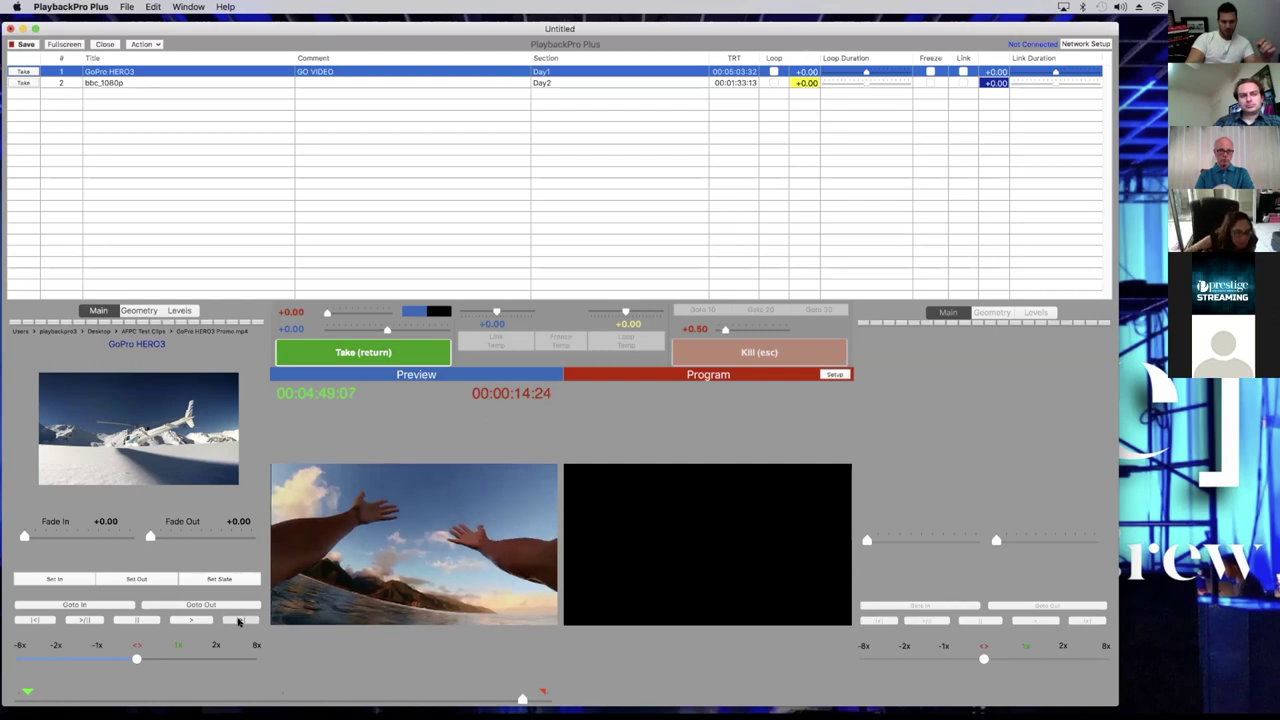
pyautogui.click(239, 621)
pyautogui.click(36, 621)
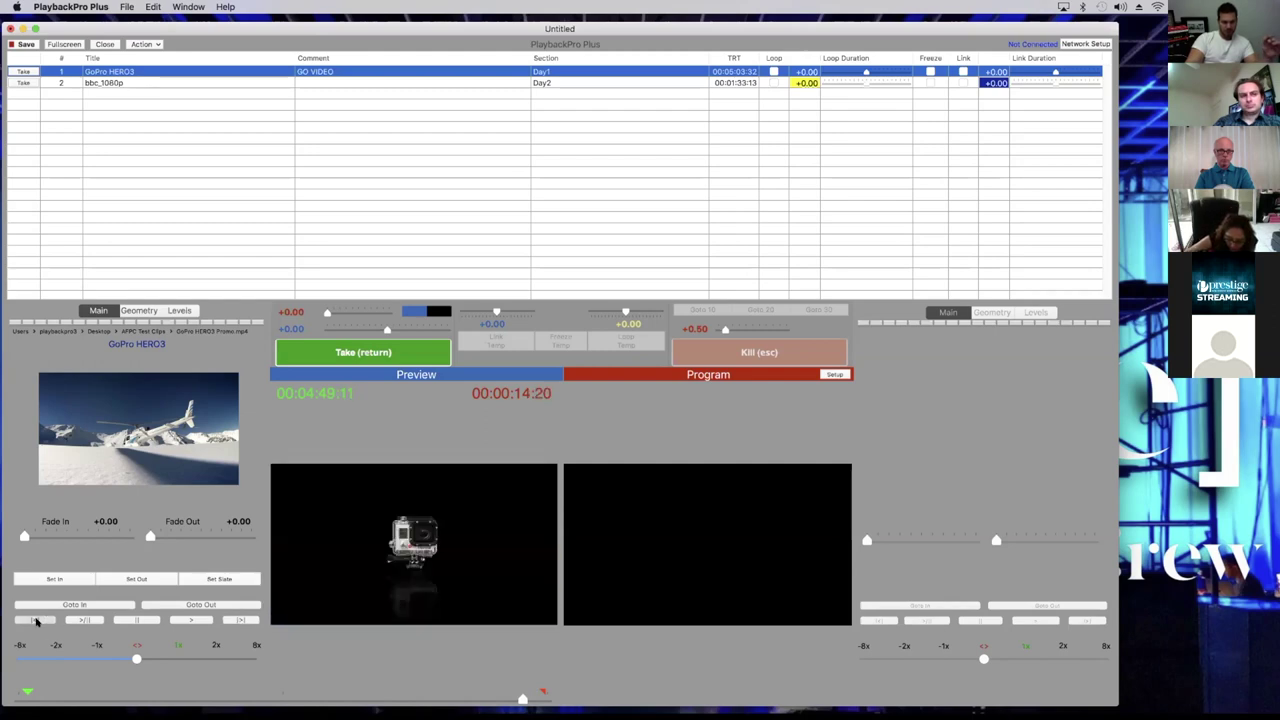
pyautogui.click(36, 621)
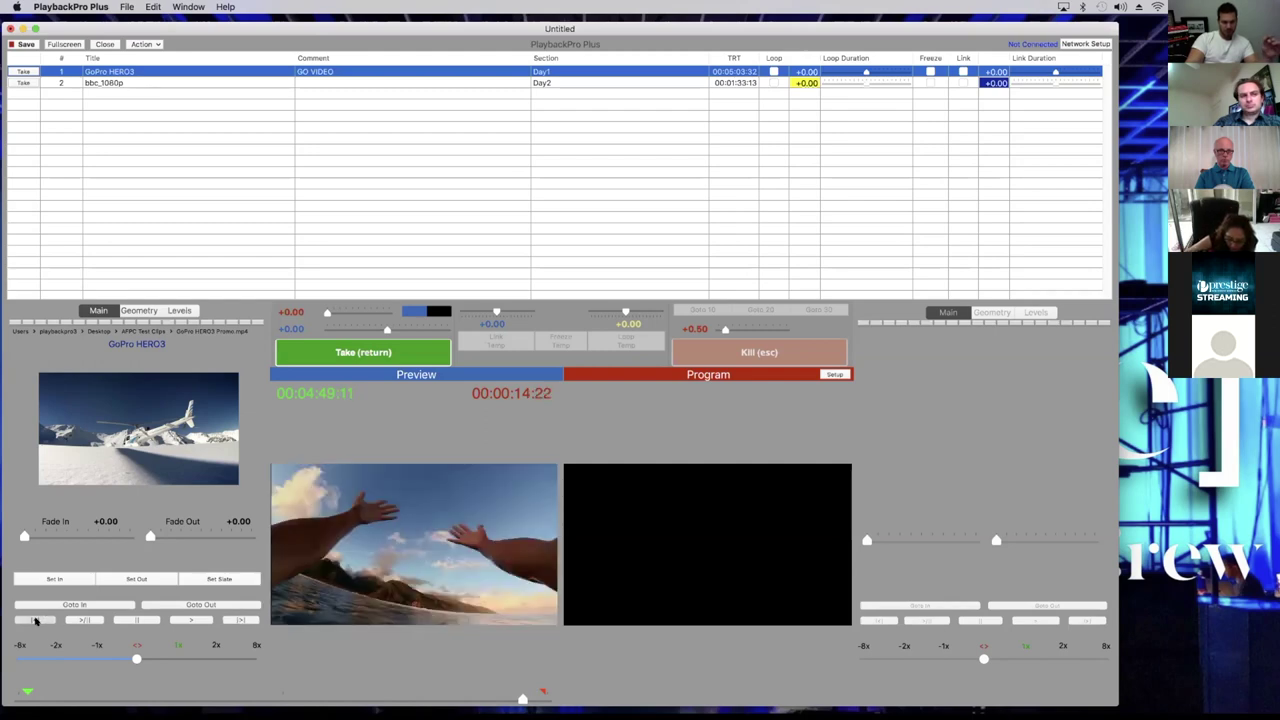
pyautogui.click(152, 579)
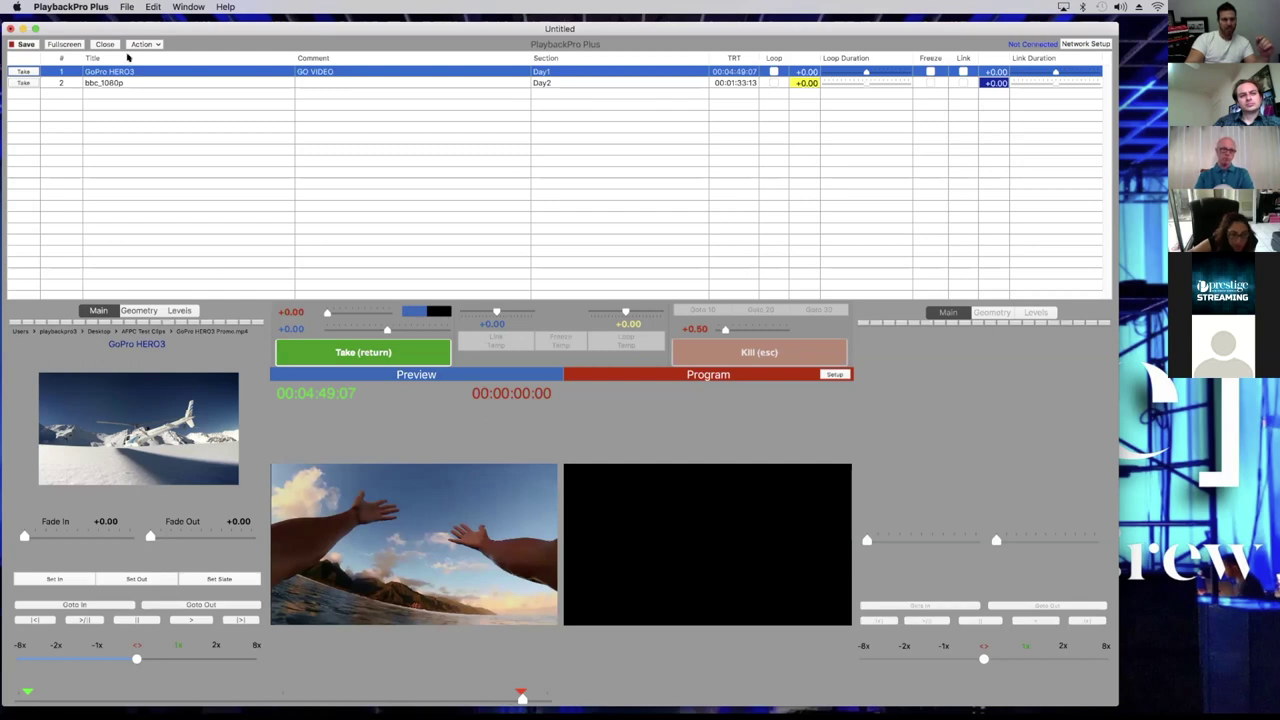
# Select bbc_1080p and reselect GoPro HERO3 to recue it, take it to Program, and jump to its last 10 seconds
pyautogui.click(135, 84)
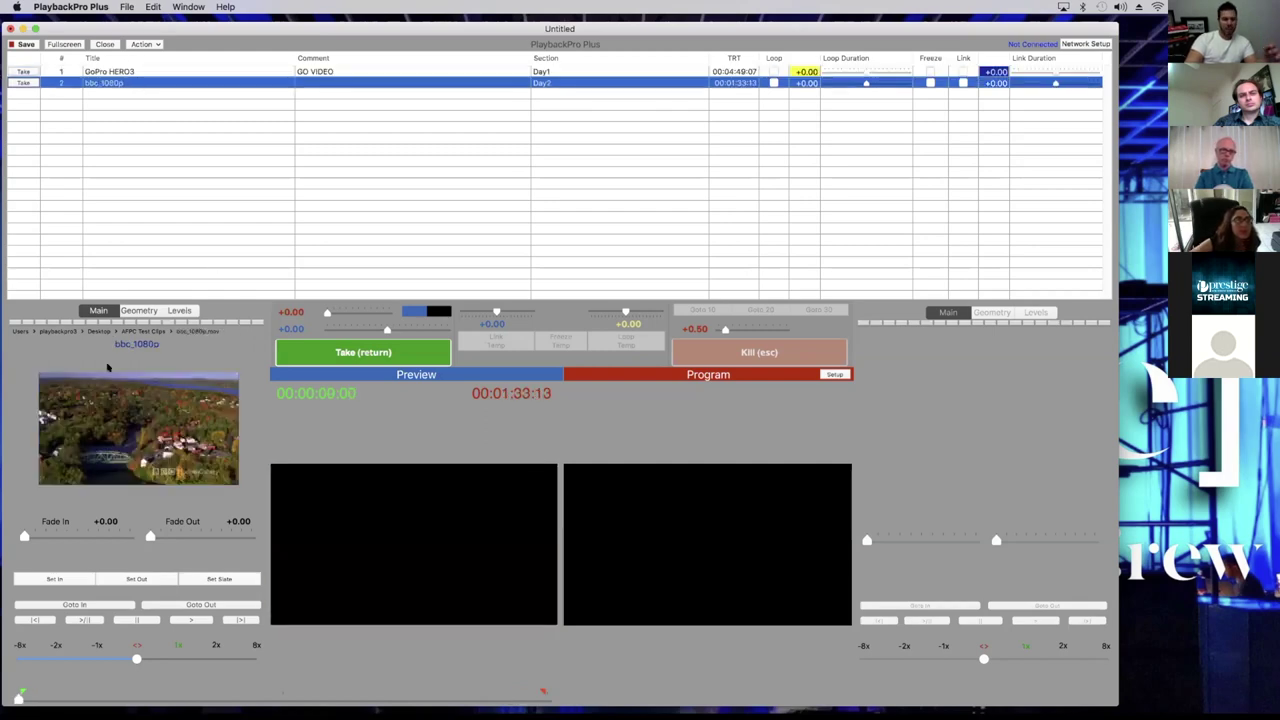
pyautogui.click(143, 72)
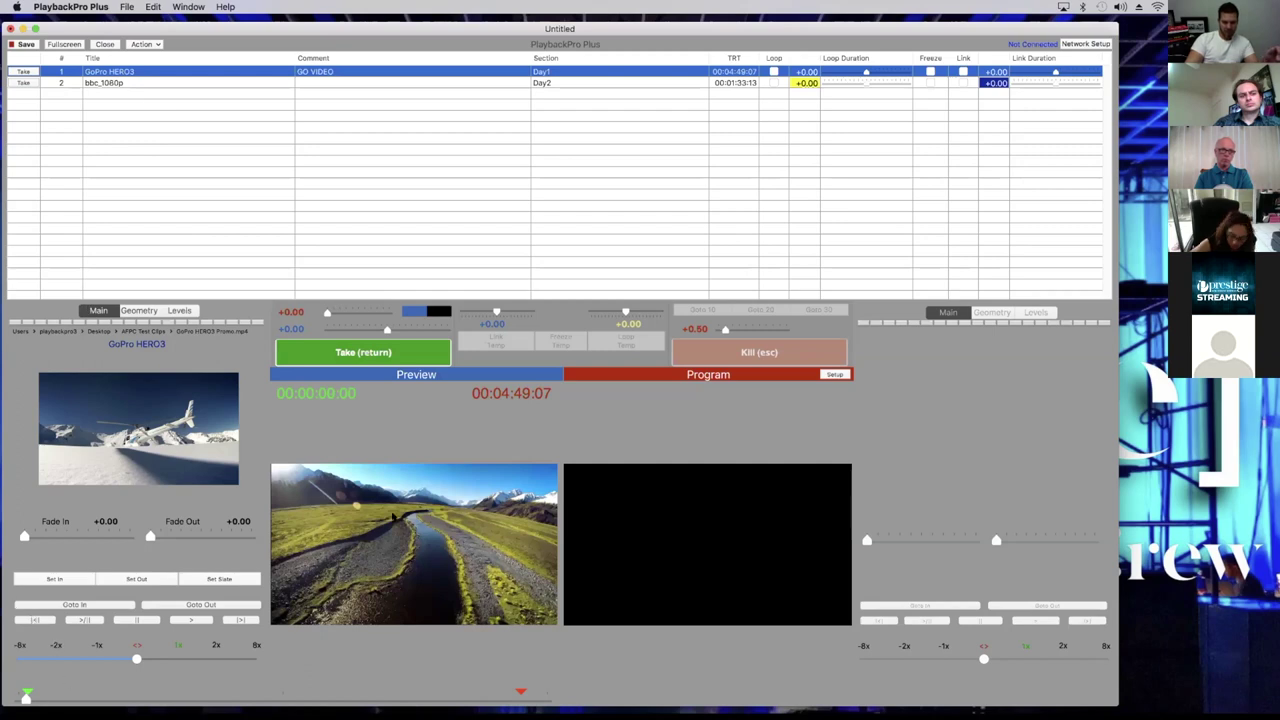
pyautogui.click(369, 354)
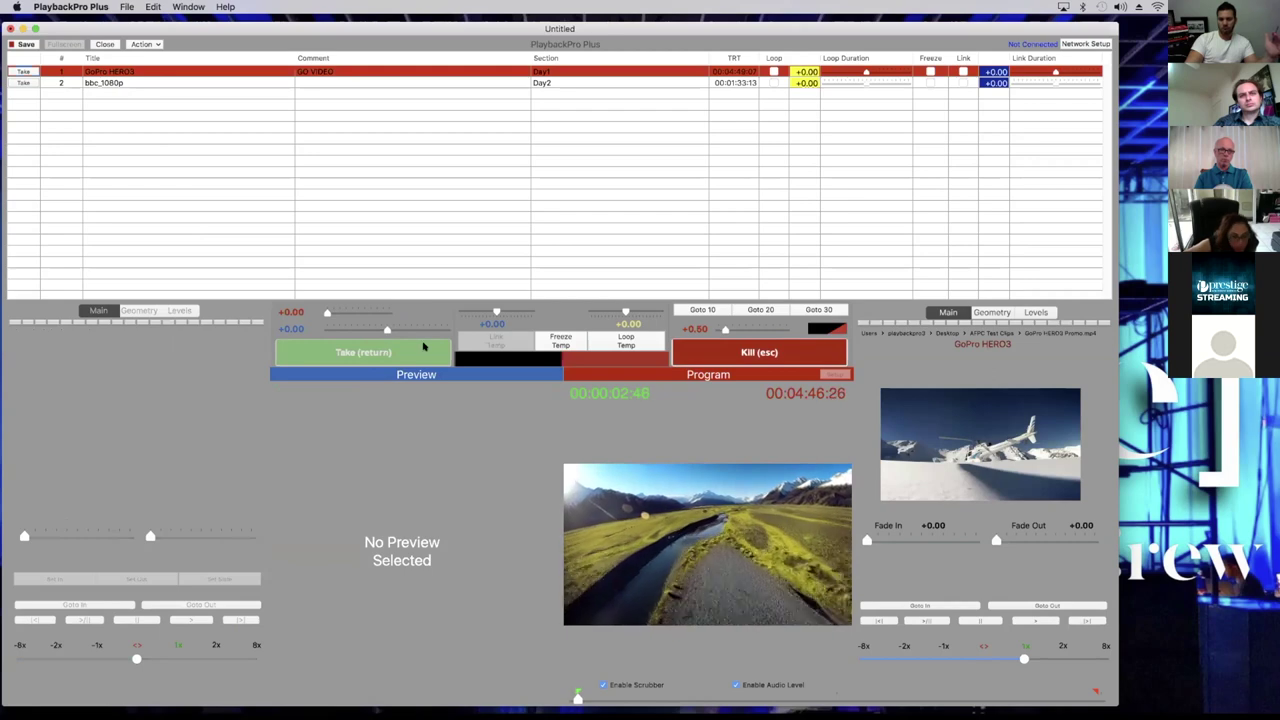
pyautogui.click(703, 311)
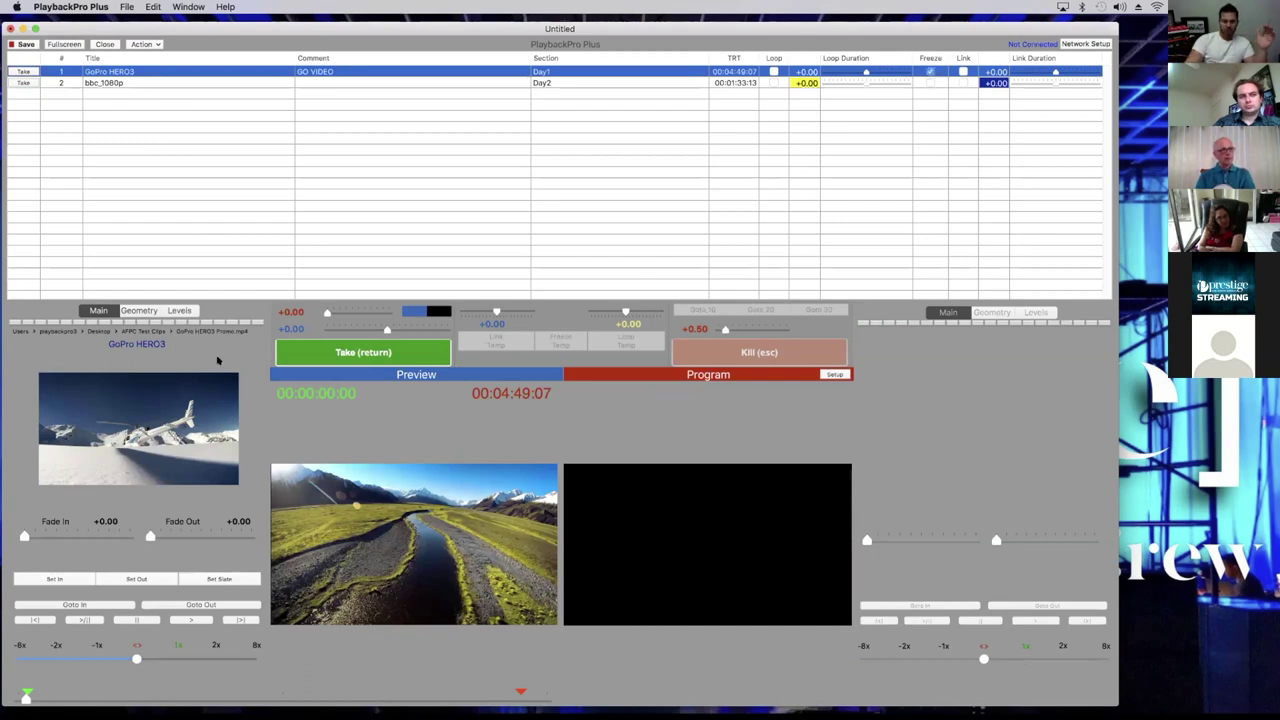
# Take GoPro HERO3 to Program with Freeze enabled, jump to its last 10 seconds, and turn Freeze off after playback ends
pyautogui.click(300, 345)
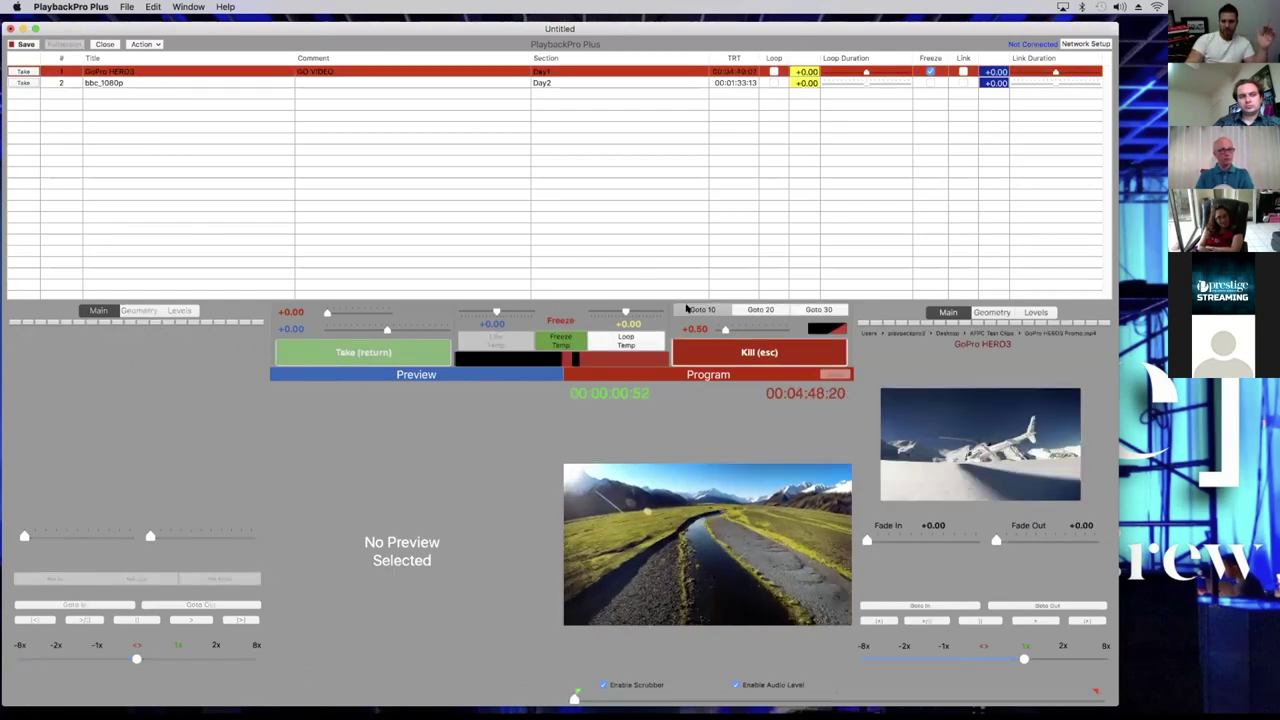
pyautogui.click(689, 309)
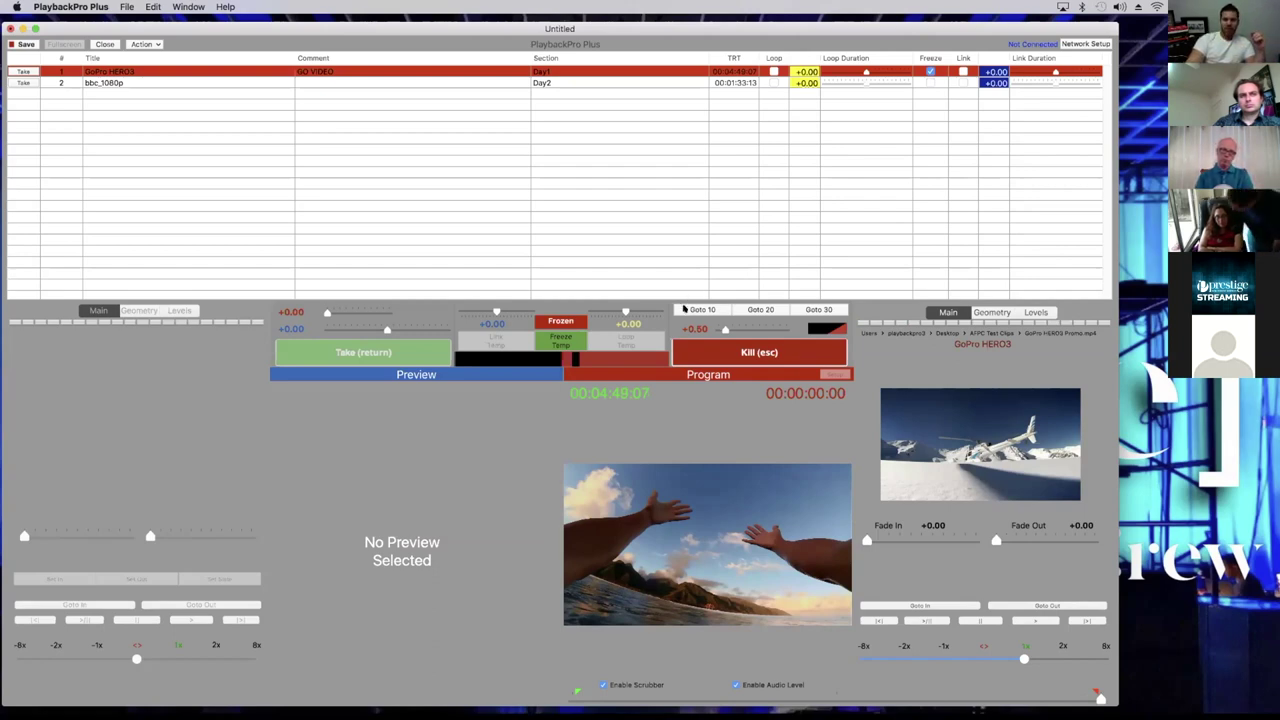
pyautogui.click(930, 71)
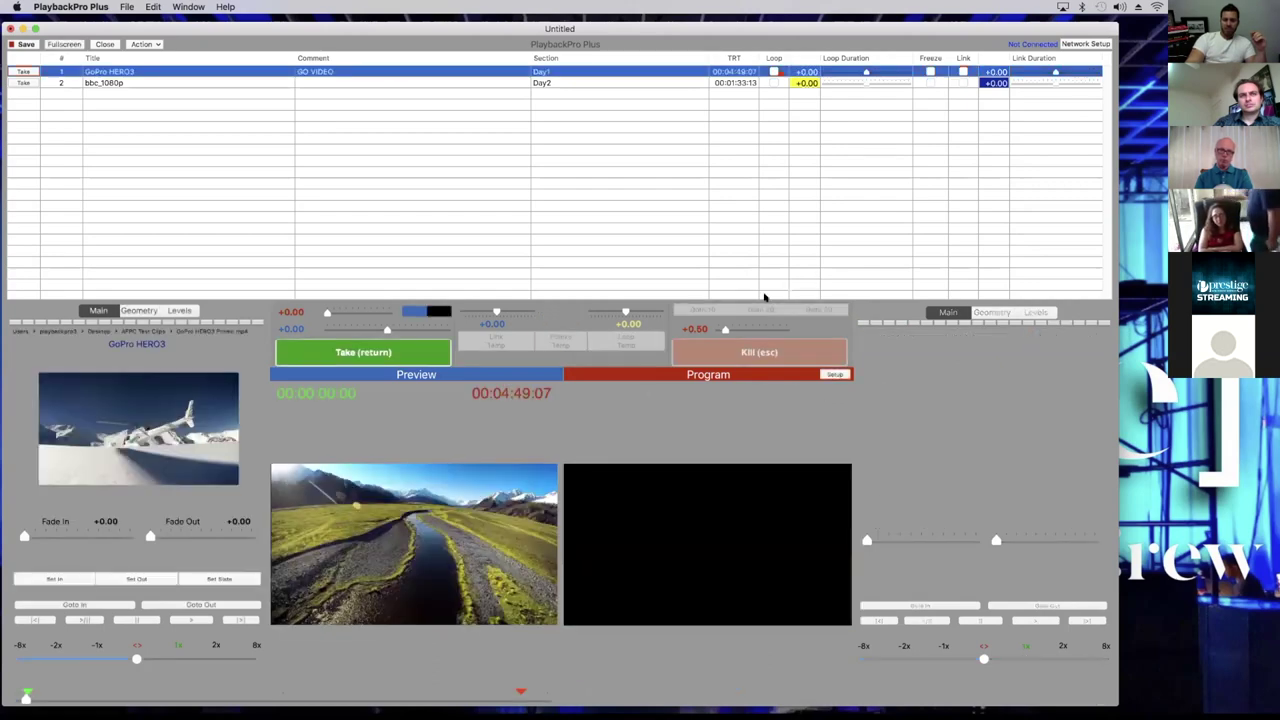
# Try the Link option on GoPro HERO3 and leave it off, enable Loop, and set the Fade In to +5.00
pyautogui.click(963, 72)
pyautogui.click(963, 75)
pyautogui.click(774, 72)
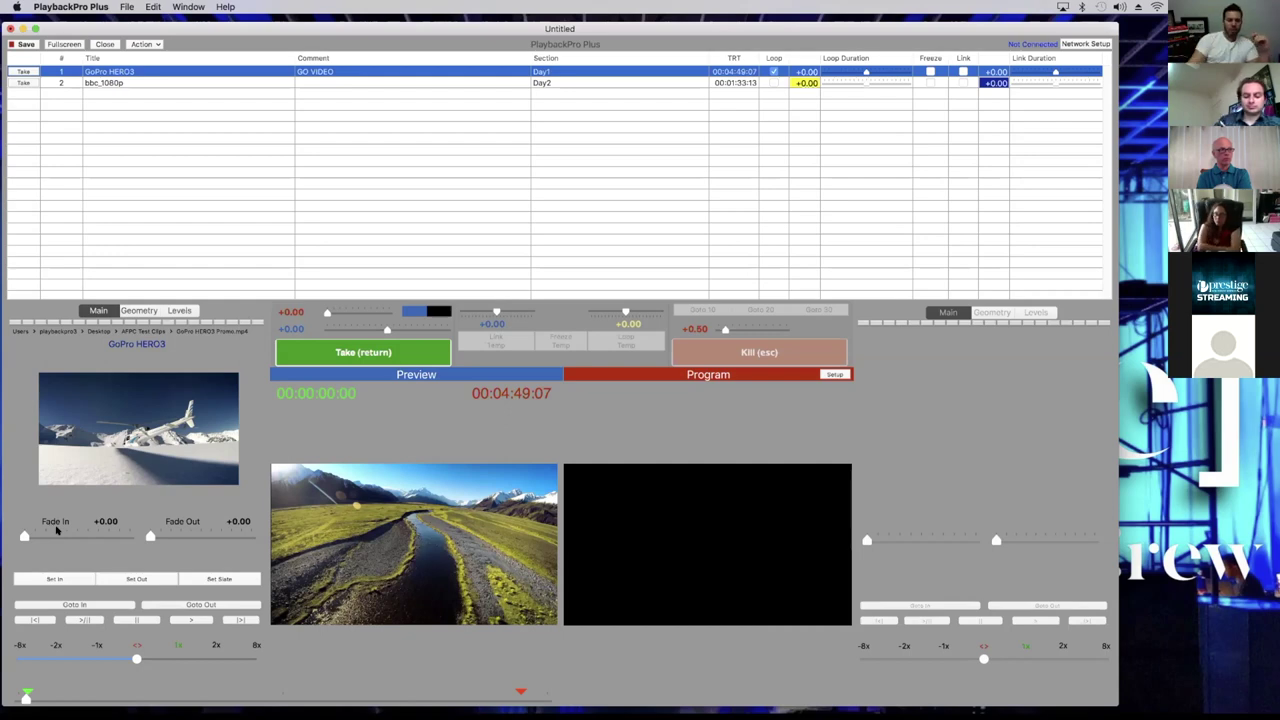
pyautogui.moveTo(36, 538); pyautogui.dragTo(157, 538)
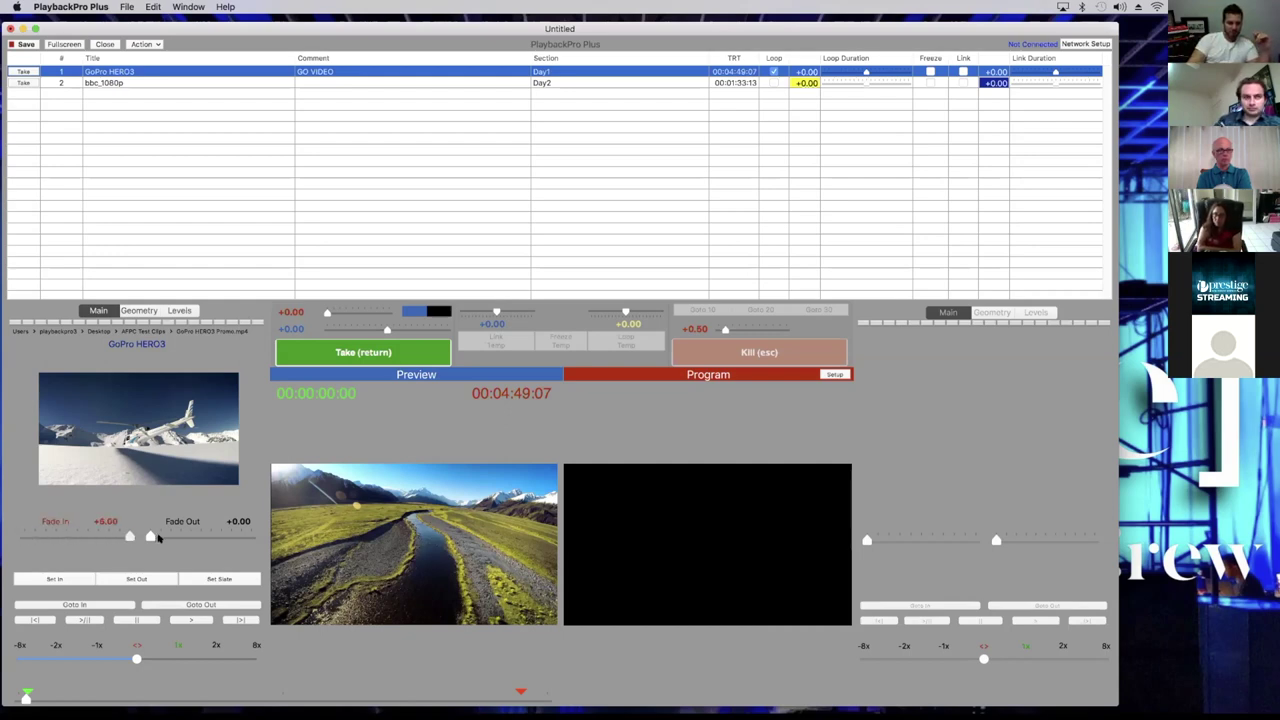
# Play the looping GoPro HERO3 clip in Program, check its last 10 seconds, set its Fade Out to +5.00, and kill playback
pyautogui.click(308, 355)
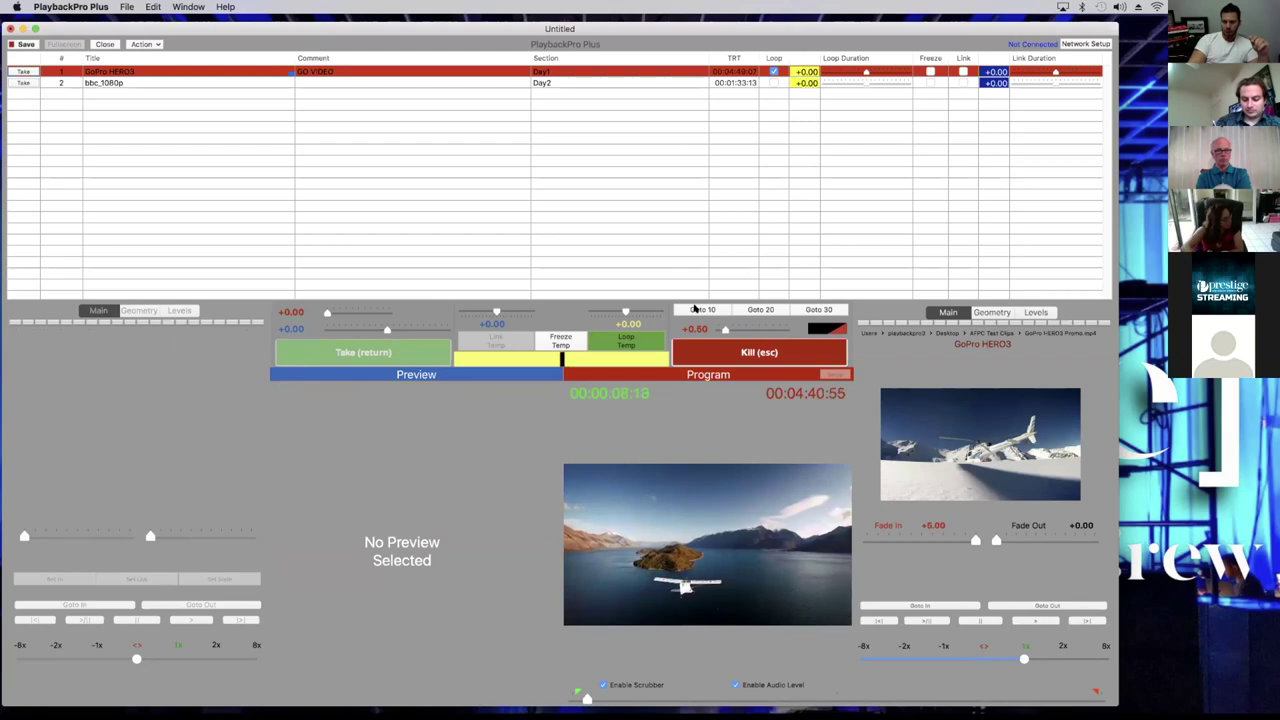
pyautogui.click(695, 308)
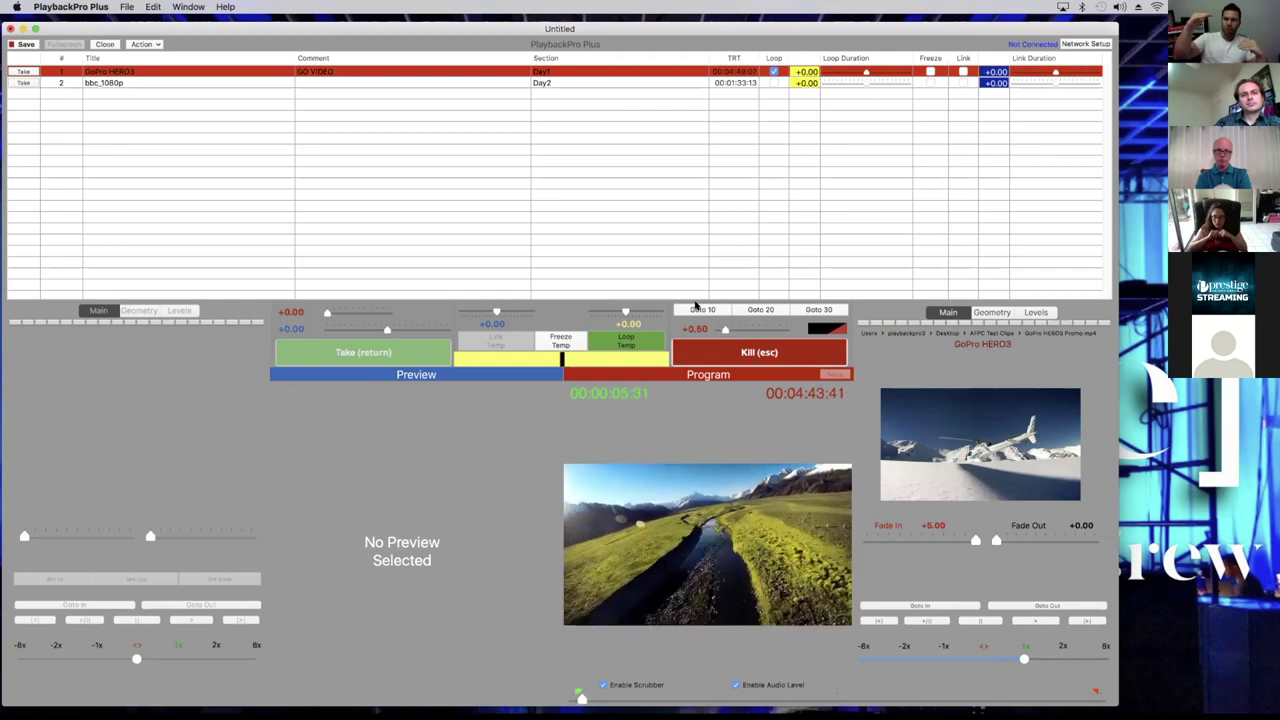
pyautogui.click(699, 309)
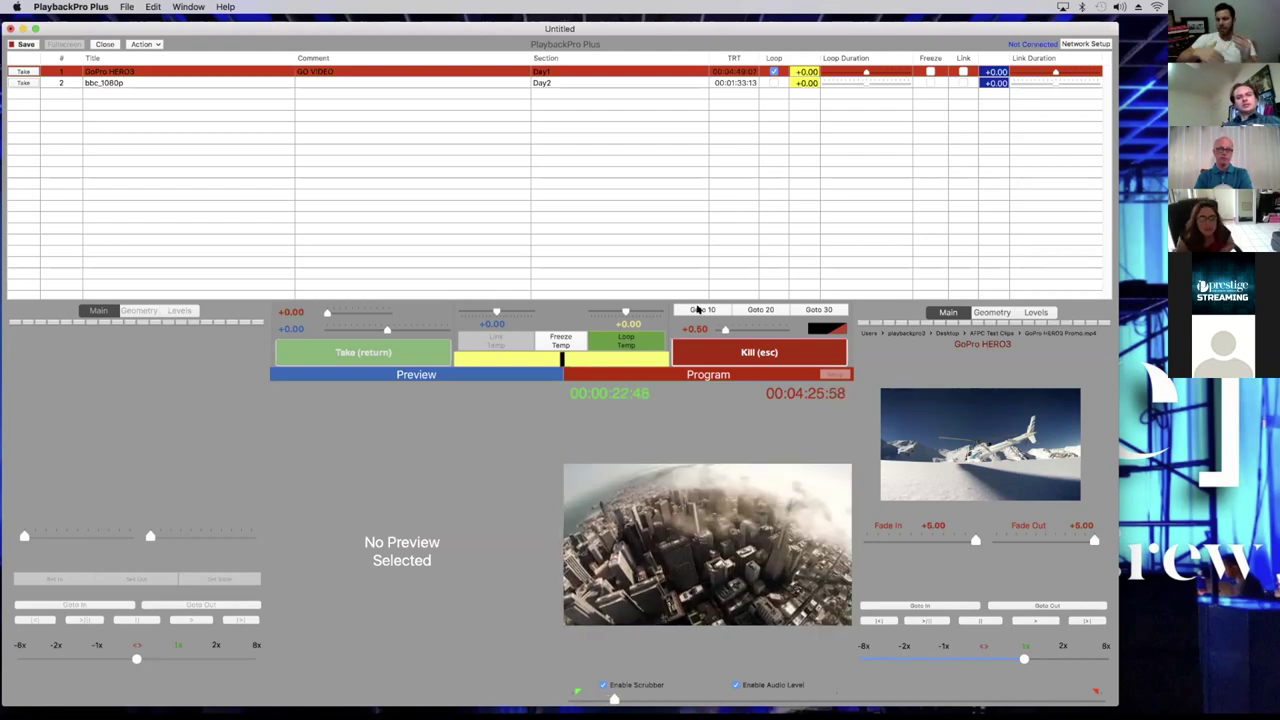
pyautogui.click(700, 352)
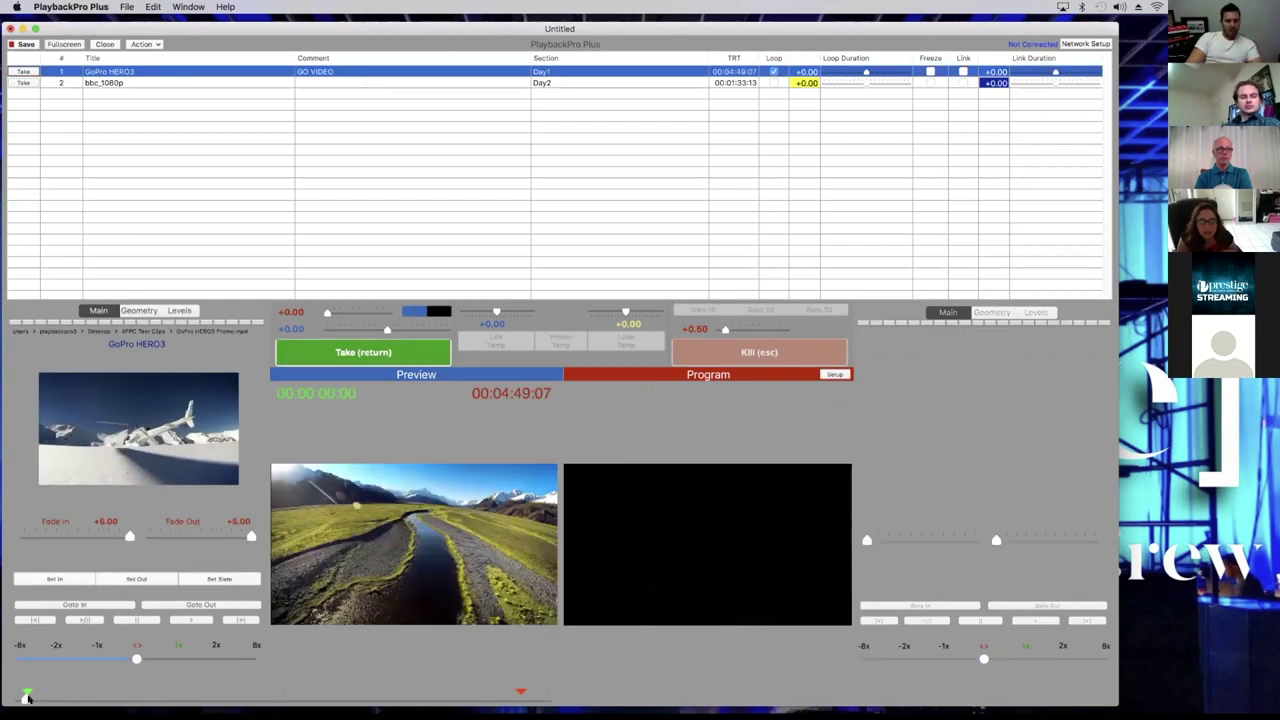
# Reset the GoPro HERO3 clip's In point to the start of the file and its Out point to the end, 00:05:07:44
pyautogui.moveTo(27, 697); pyautogui.dragTo(18, 697)
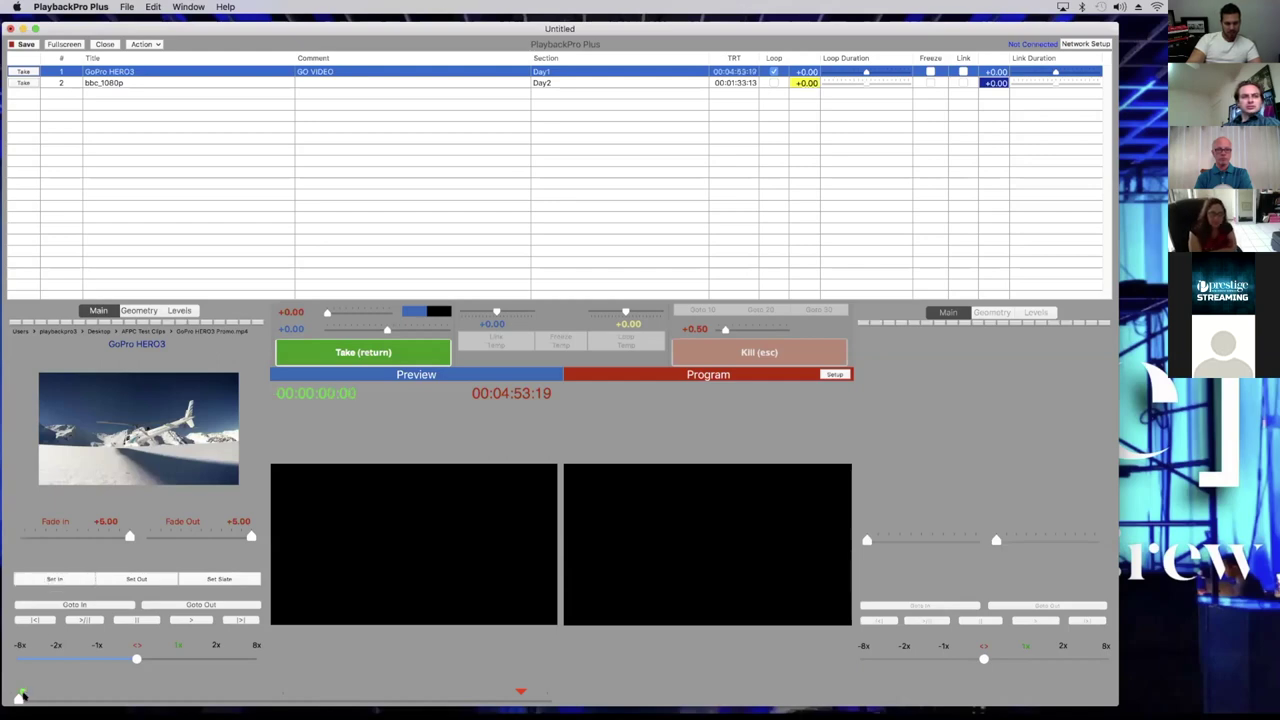
pyautogui.click(172, 607)
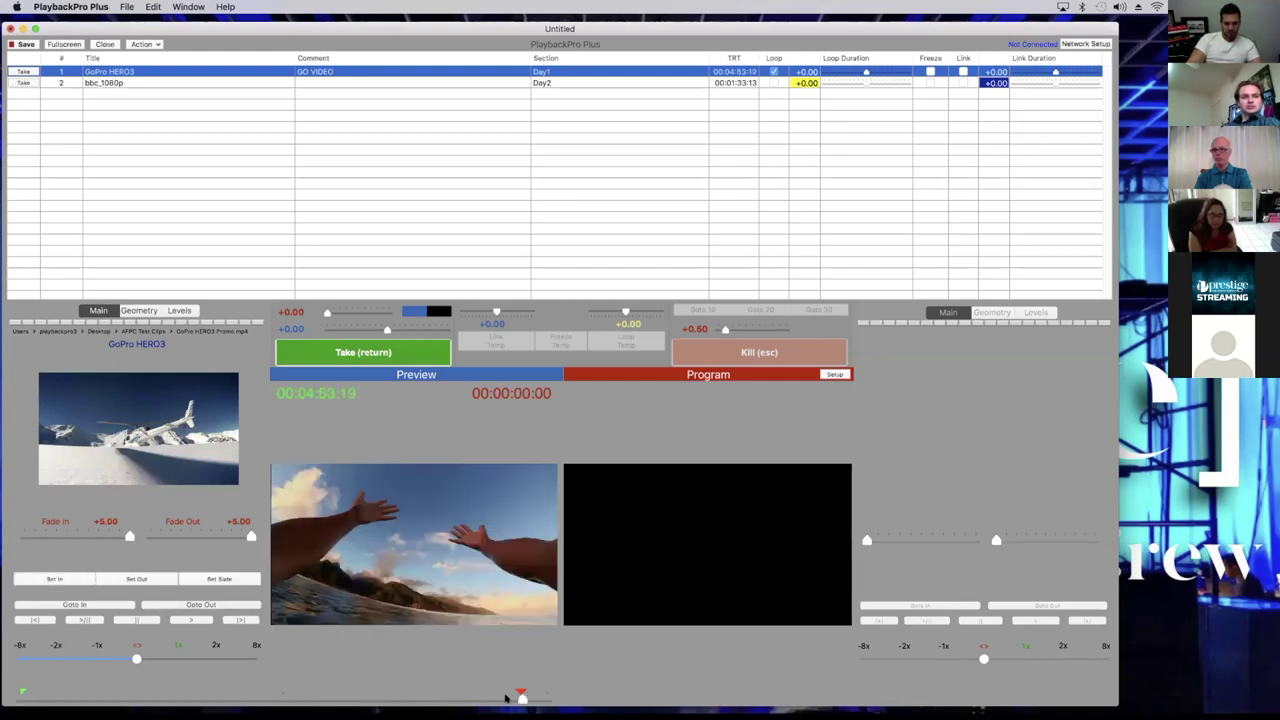
pyautogui.click(547, 699)
pyautogui.click(116, 580)
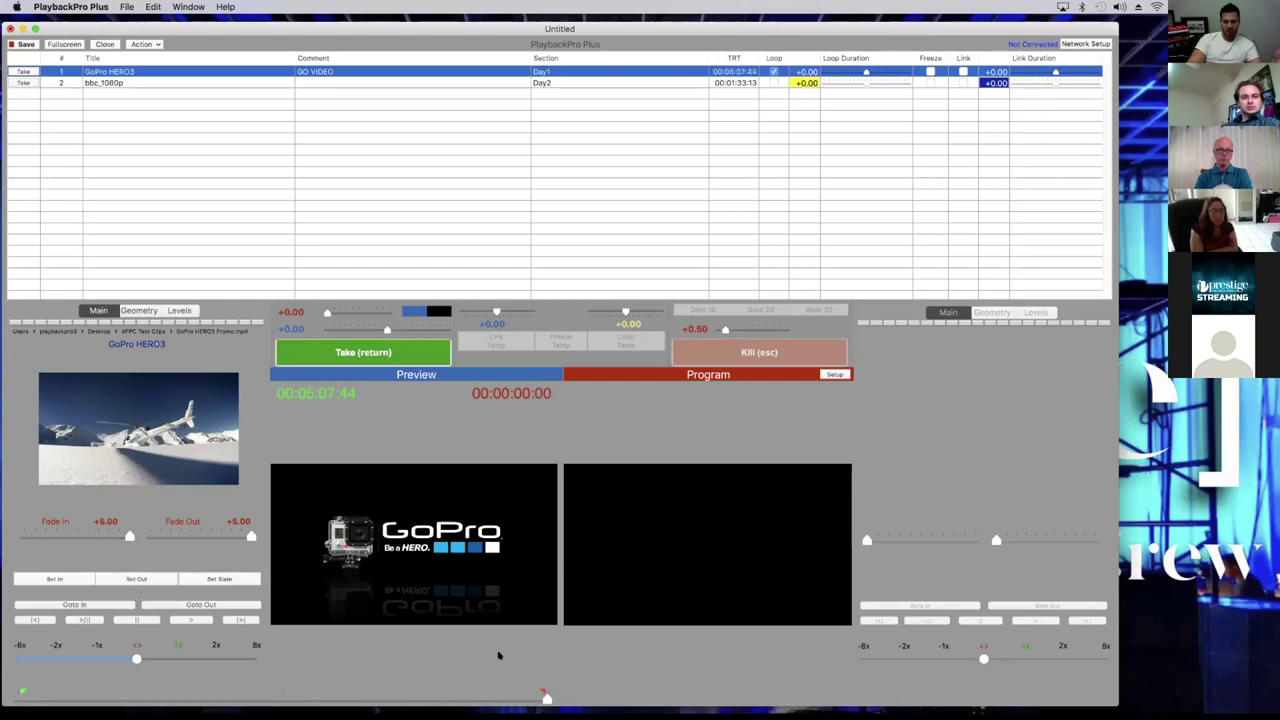
# Take the full-length GoPro HERO3 clip to Program, jump to its last 10 seconds to check the closing fade, and kill playback
pyautogui.click(316, 355)
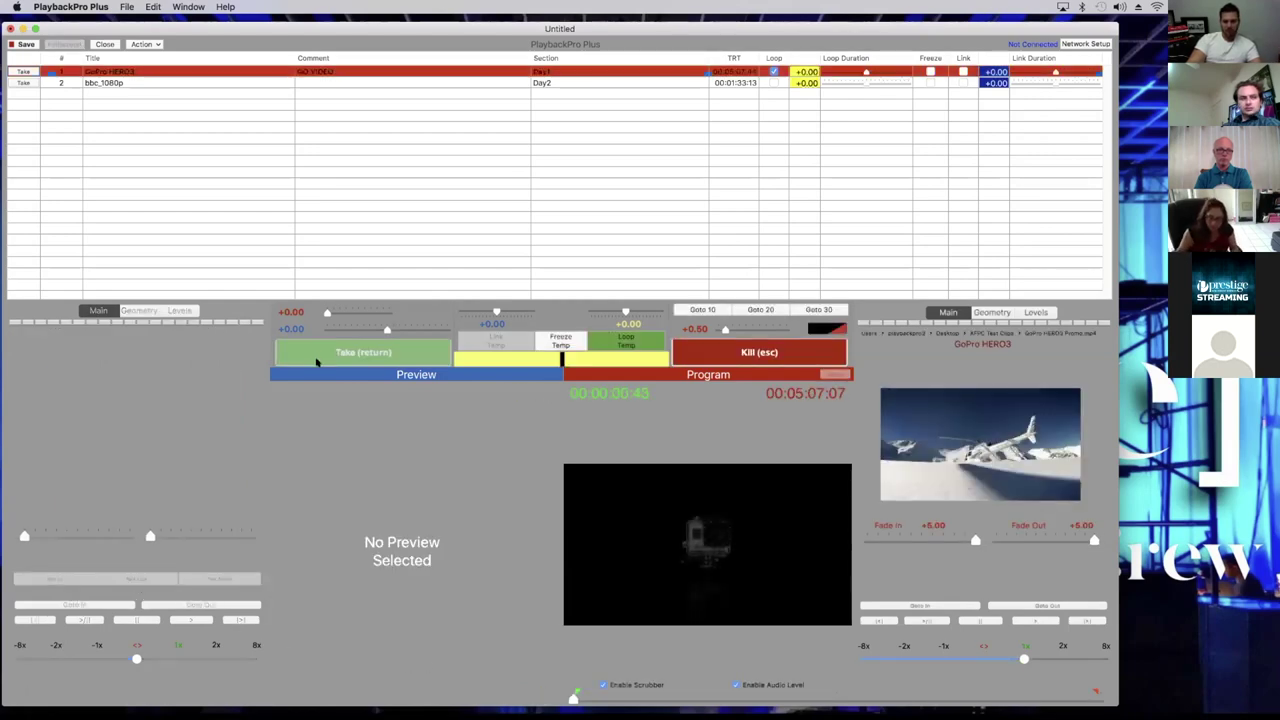
pyautogui.click(700, 311)
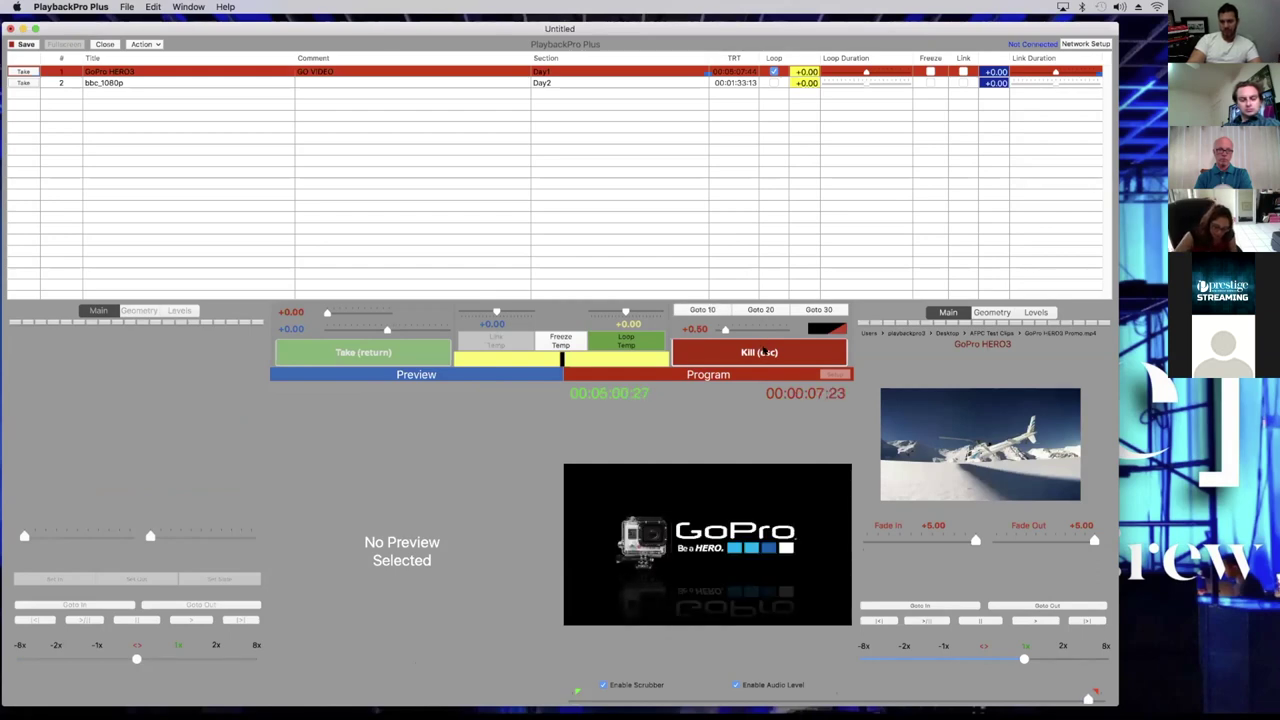
pyautogui.click(760, 352)
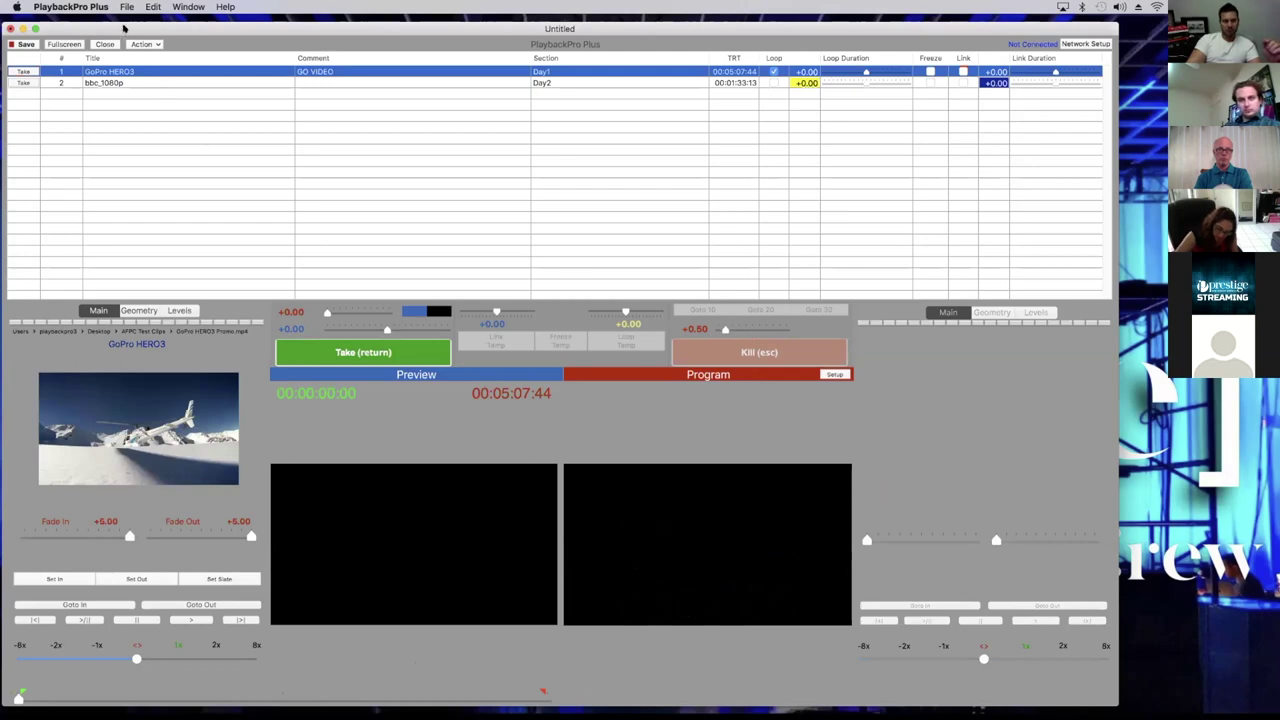
# Duplicate the GoPro HERO3 clip in the show list and cue the copy in Preview
pyautogui.click(127, 7)
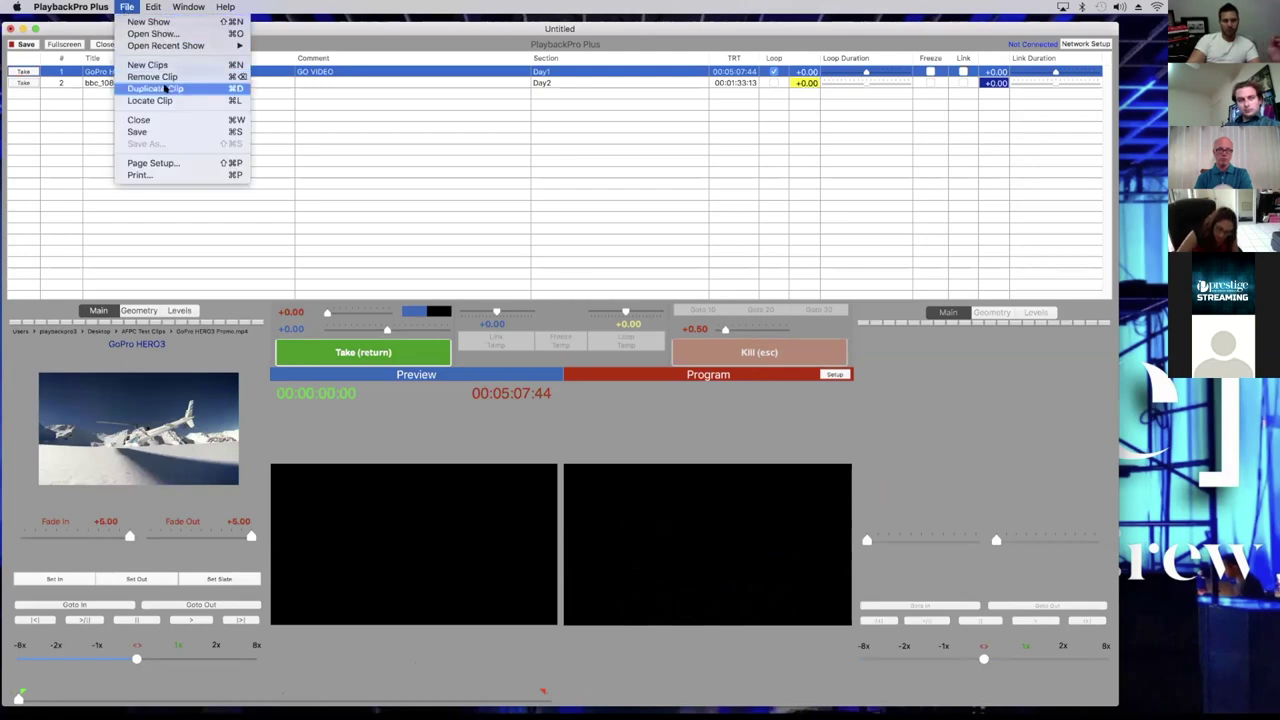
pyautogui.click(165, 89)
pyautogui.click(138, 72)
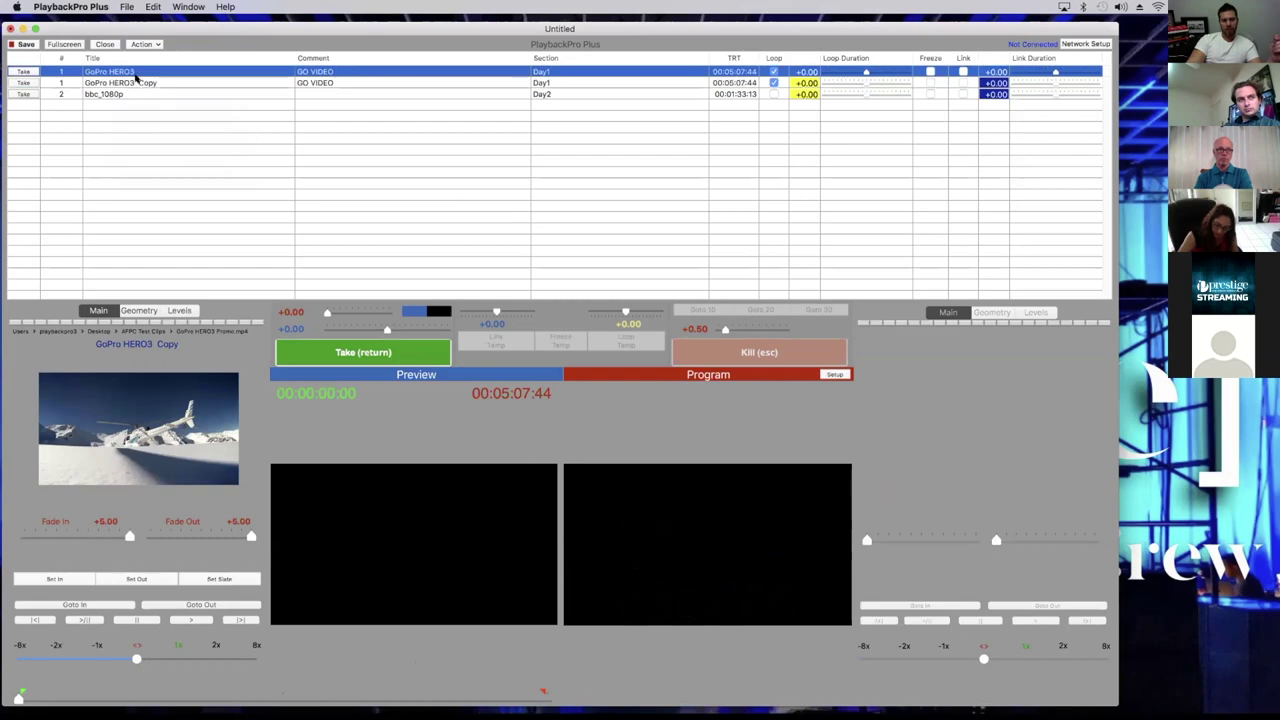
pyautogui.click(138, 83)
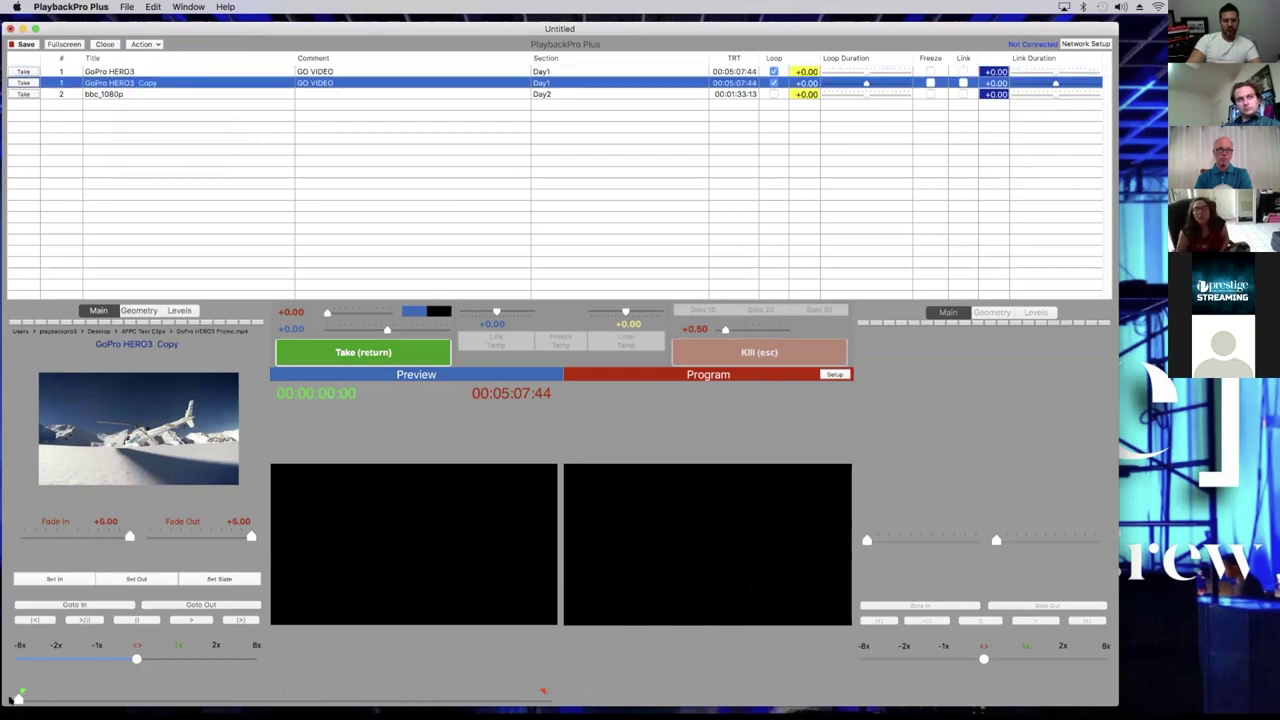
# Set the copy's In point at 00:00:57:31 and its Out point 00:00:32:17 after that, and compare it with the original clip
pyautogui.moveTo(18, 698); pyautogui.dragTo(117, 698)
pyautogui.click(55, 580)
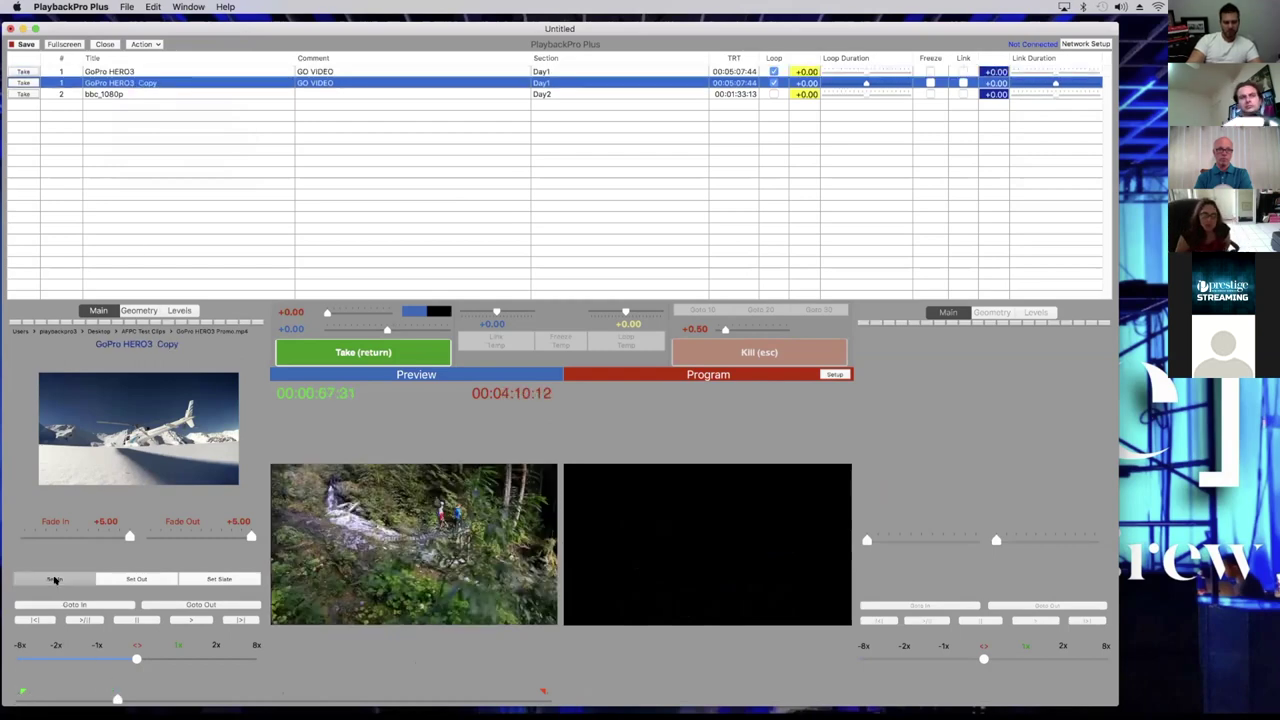
pyautogui.moveTo(117, 698); pyautogui.dragTo(172, 698)
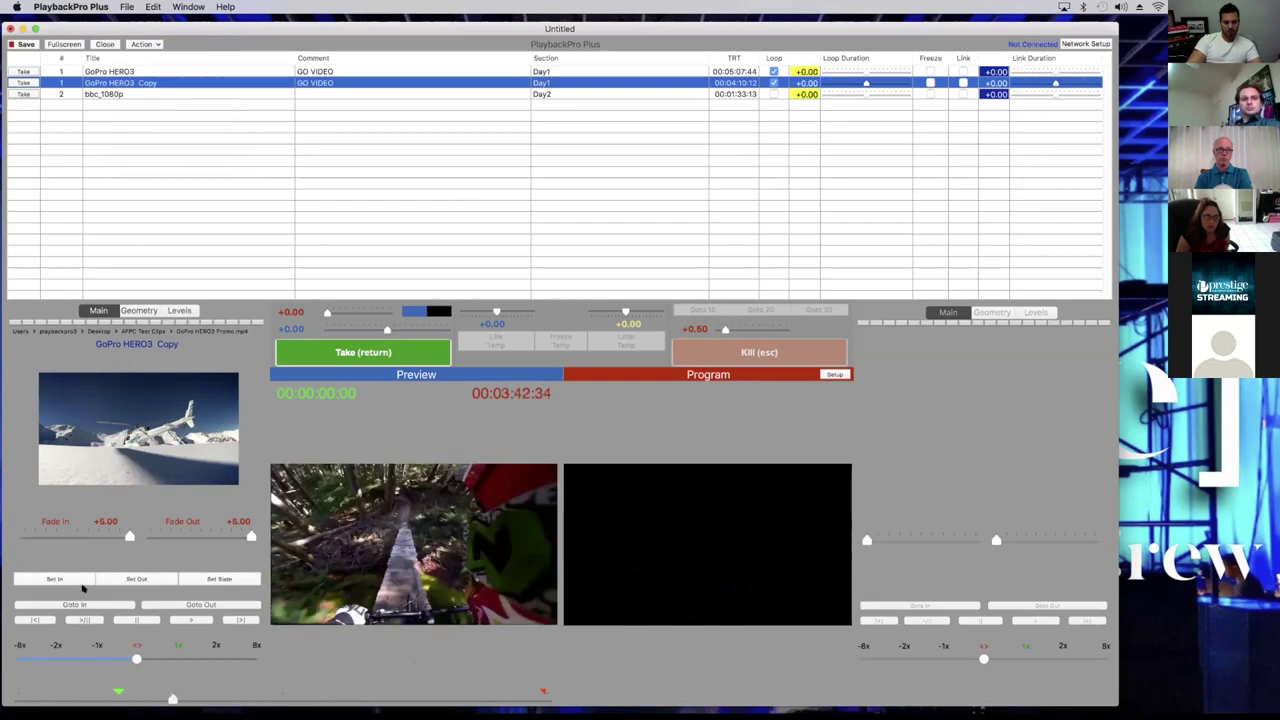
pyautogui.click(147, 578)
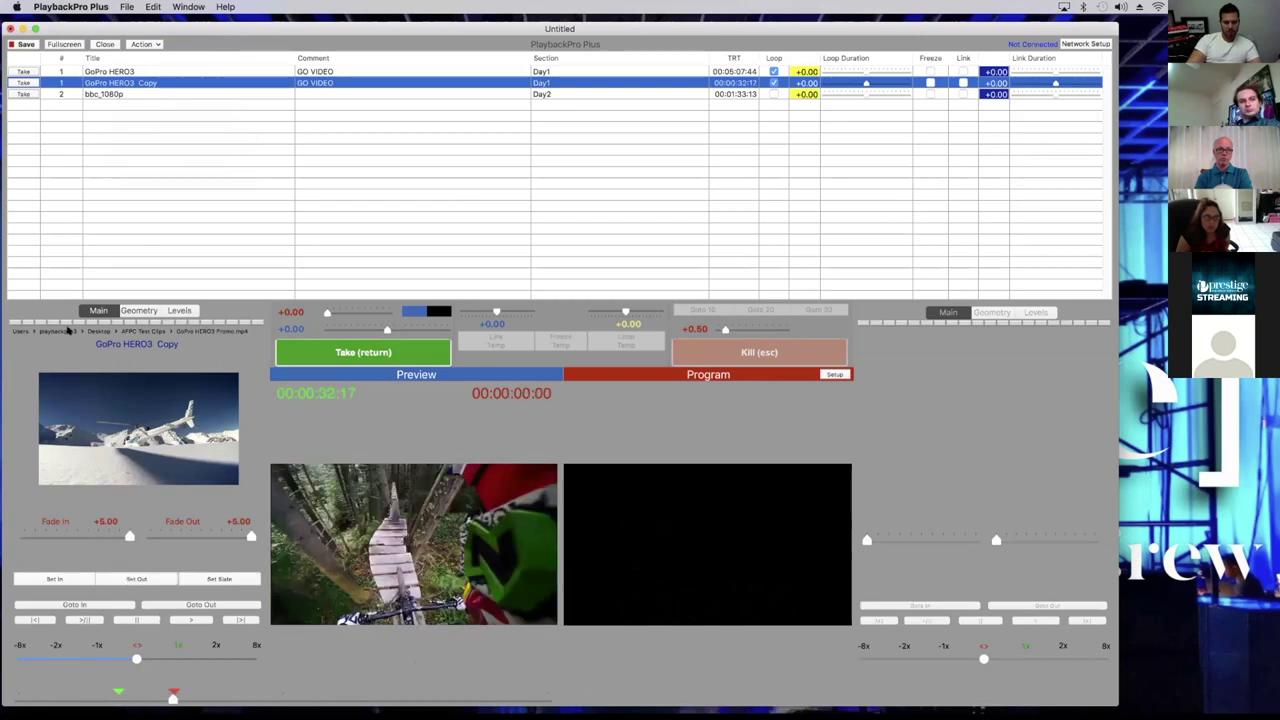
pyautogui.click(145, 72)
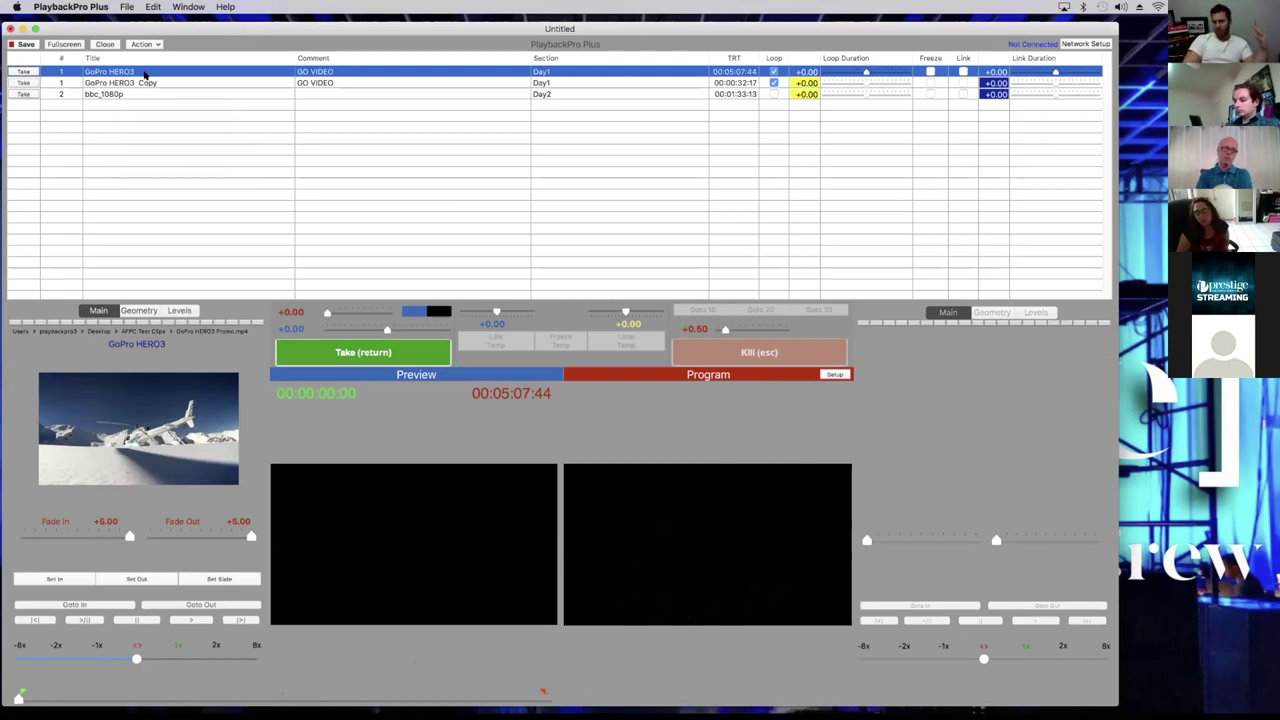
pyautogui.press('Down')
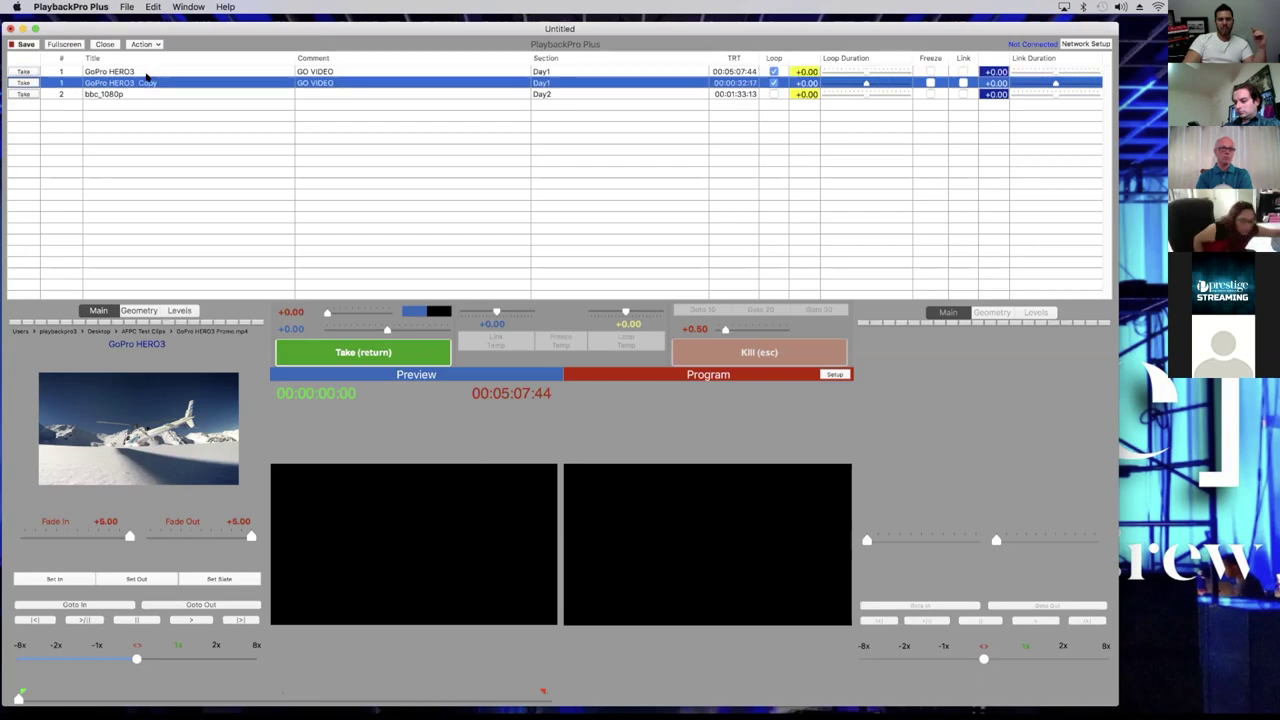
# Switch between the original GoPro HERO3 clip and its copy in the show list to compare their In and Out points
pyautogui.press('Up')
pyautogui.press('Down')
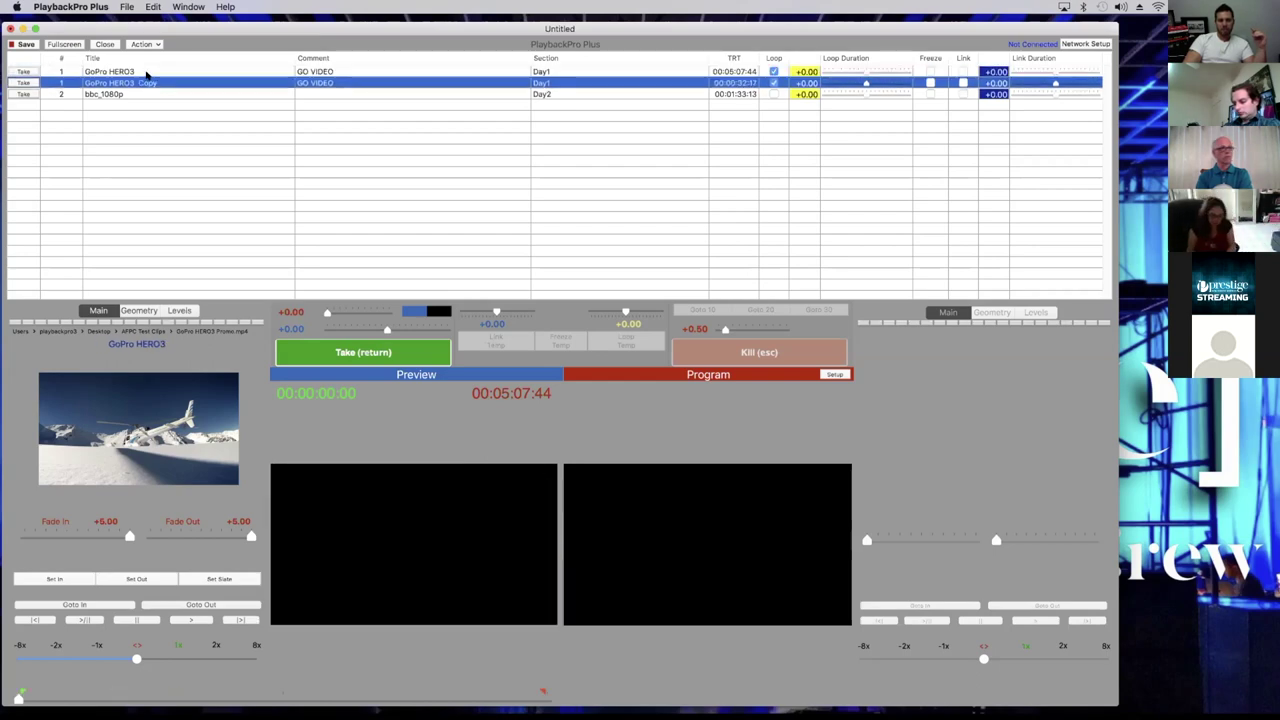
pyautogui.press('Up')
pyautogui.press('Down')
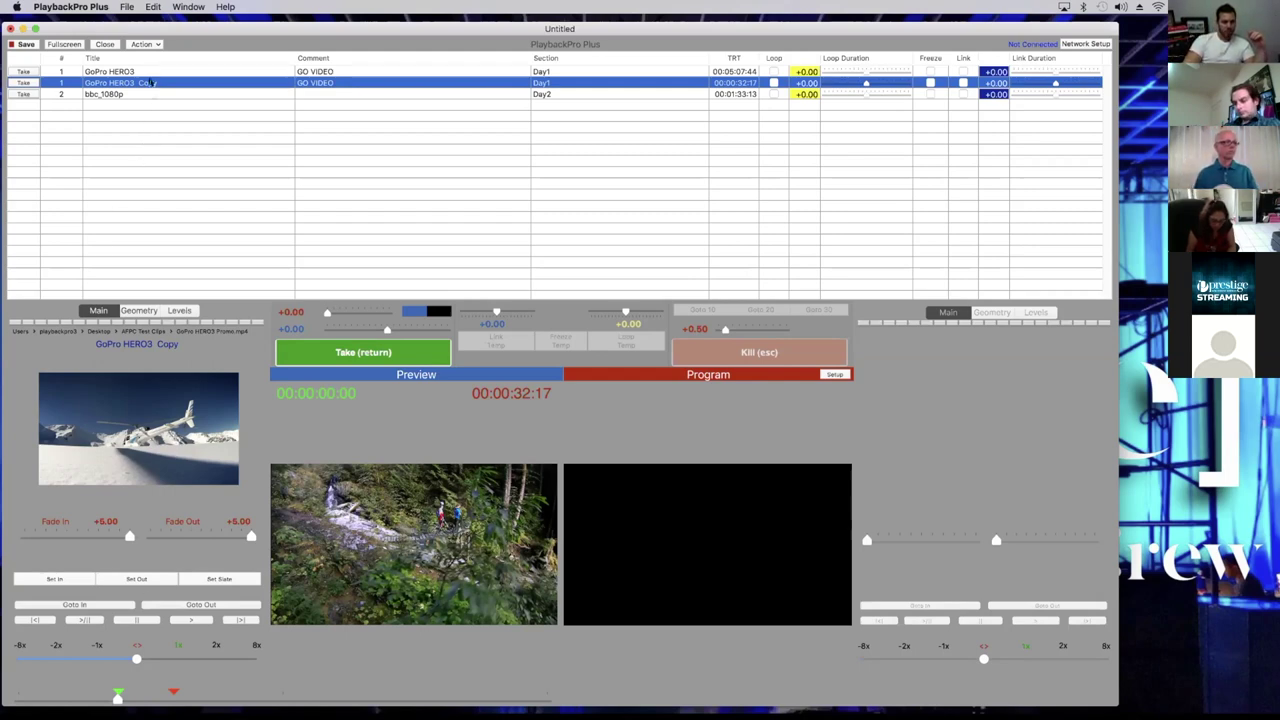
pyautogui.click(150, 71)
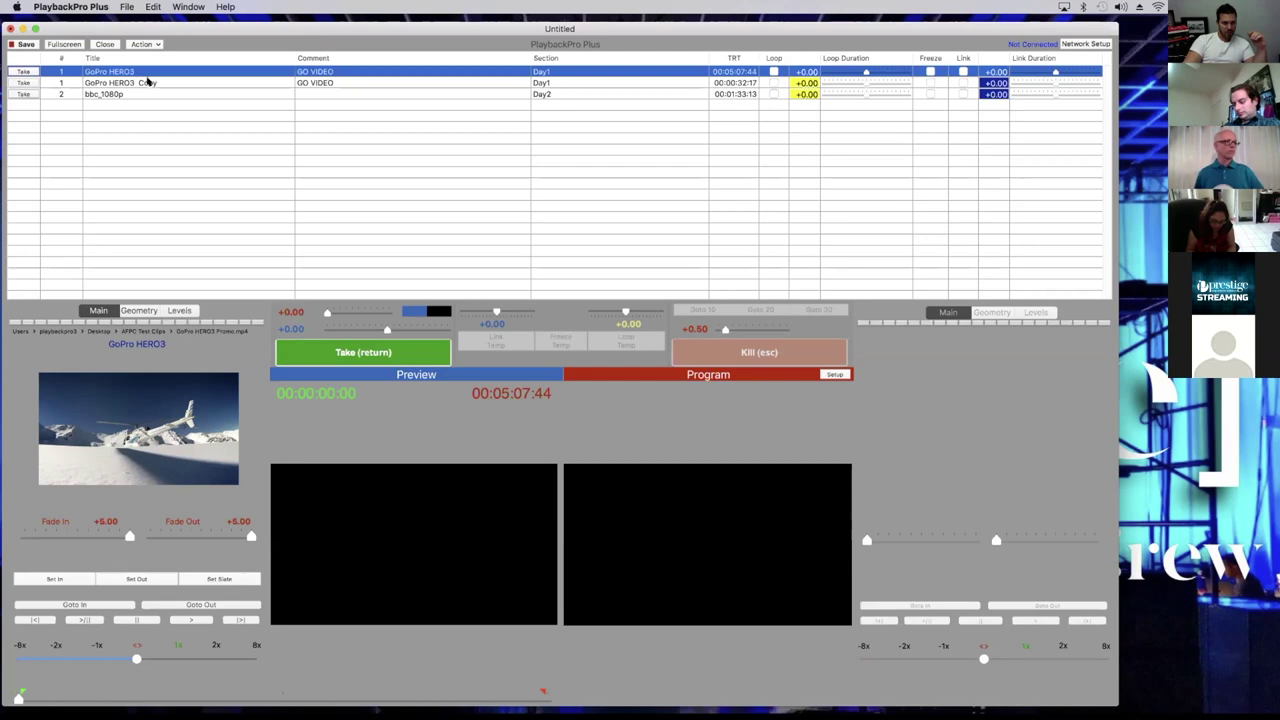
# Remove the GoPro HERO3 copy from the show list
pyautogui.click(148, 84)
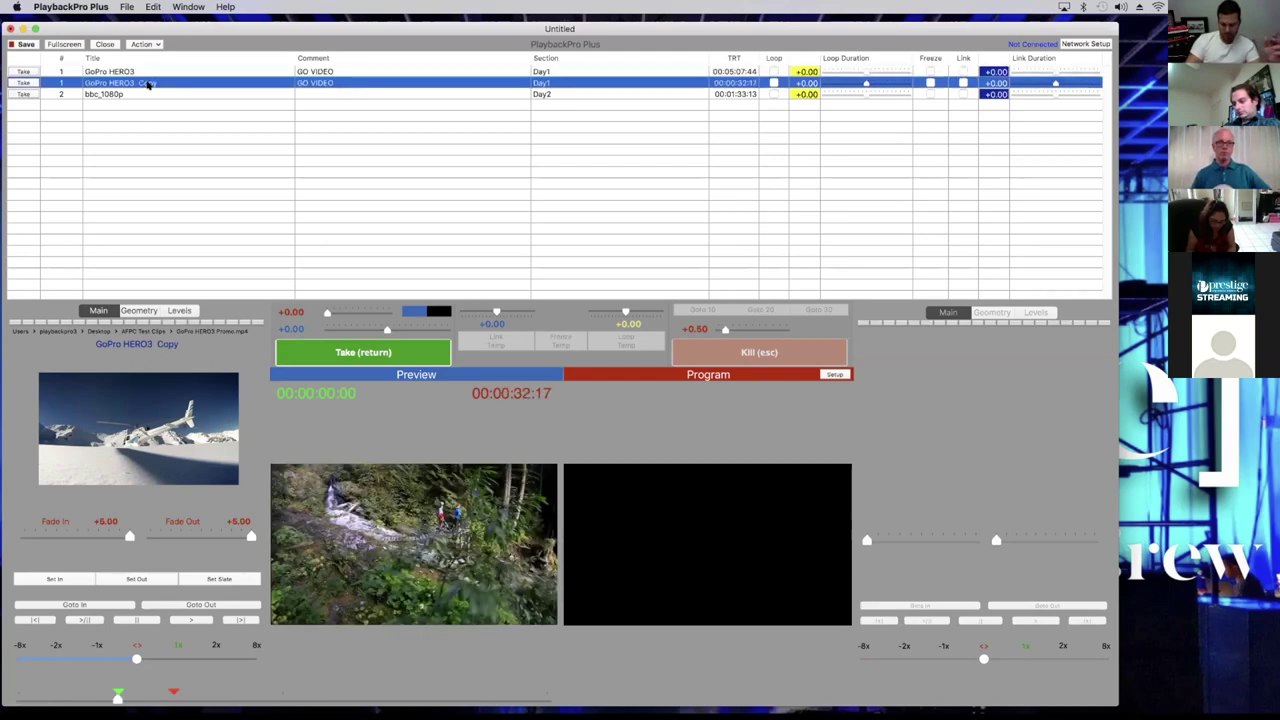
pyautogui.press('super+BackSpace')
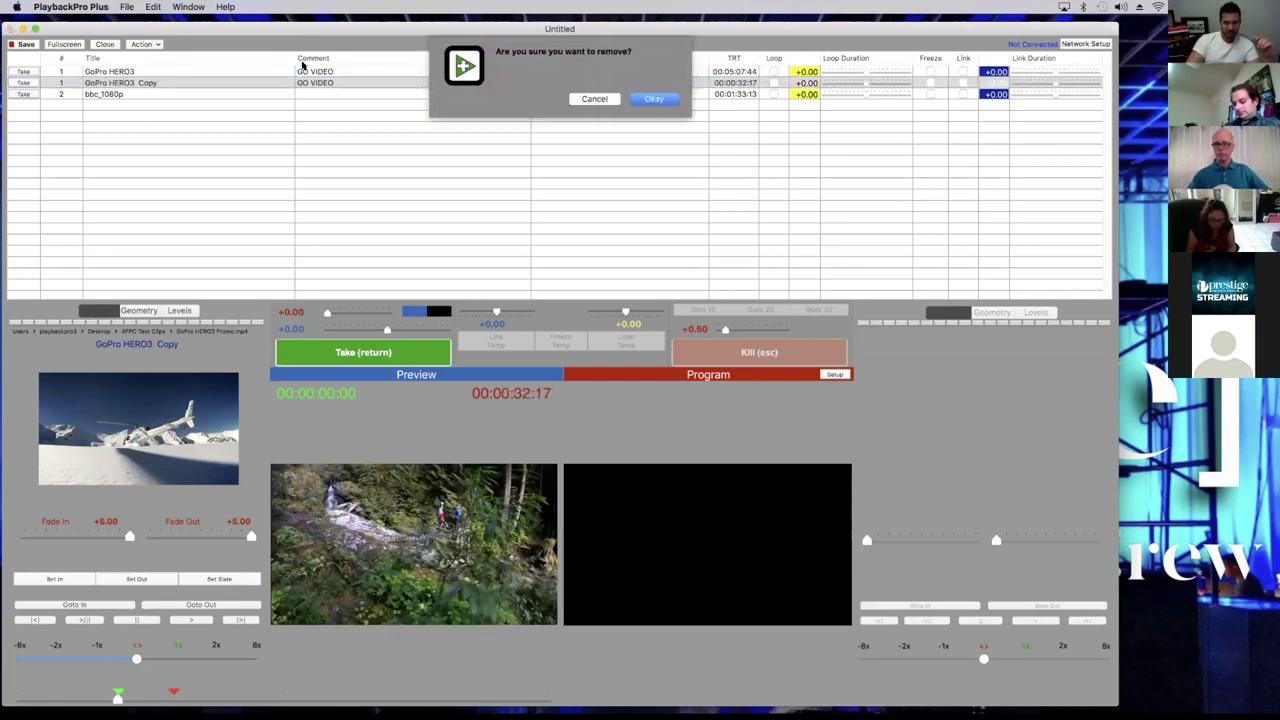
pyautogui.click(634, 99)
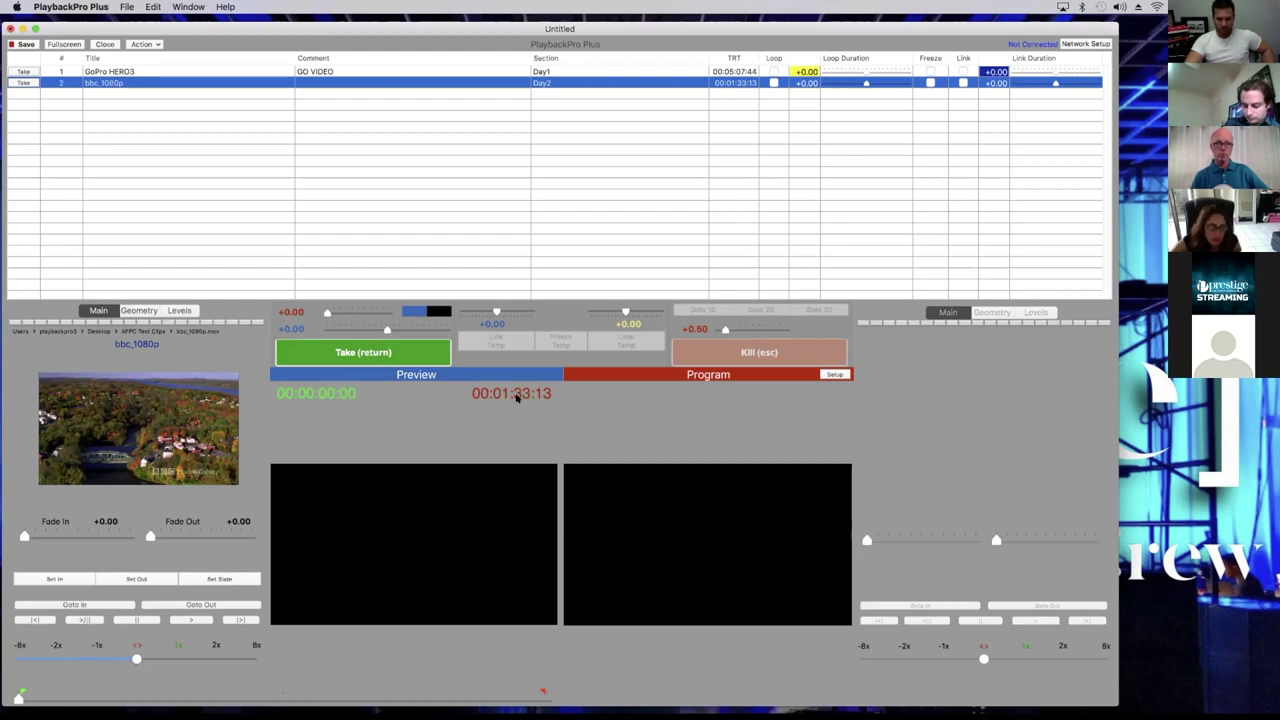
# Take the bbc_1080p clip to Program and kill it, and play the same clip briefly in Preview before pausing it
pyautogui.click(387, 352)
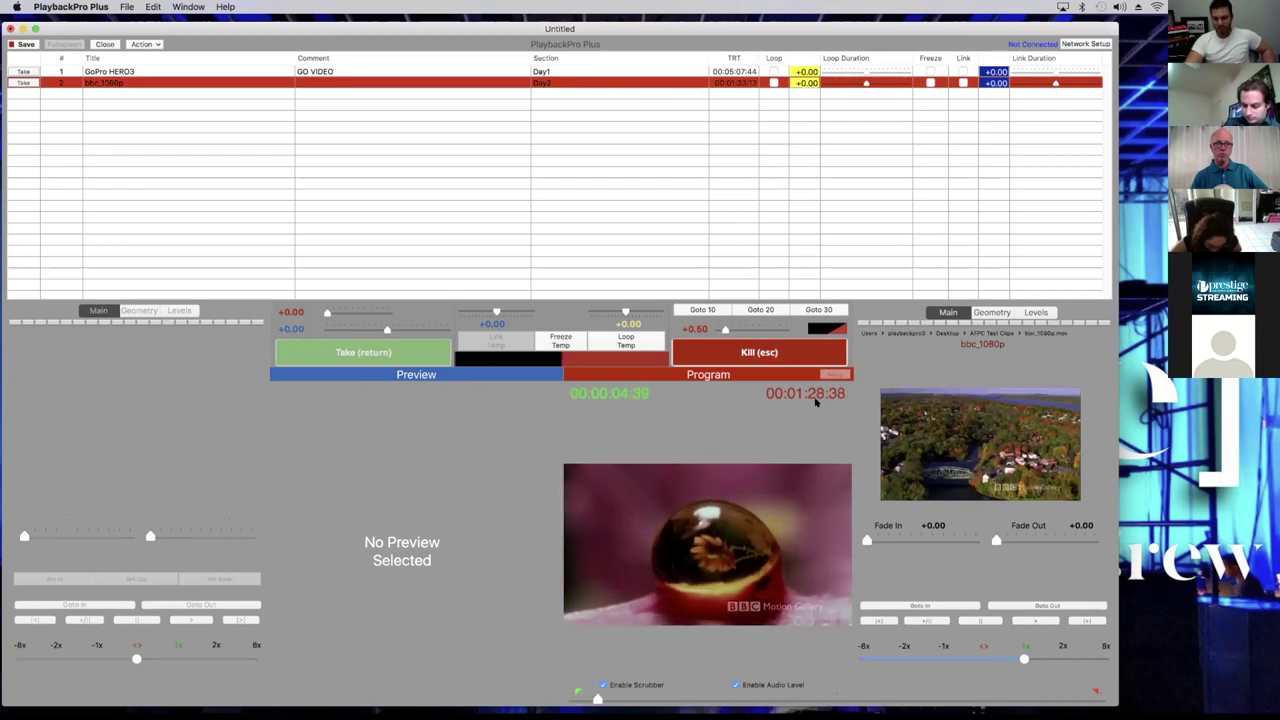
pyautogui.click(757, 354)
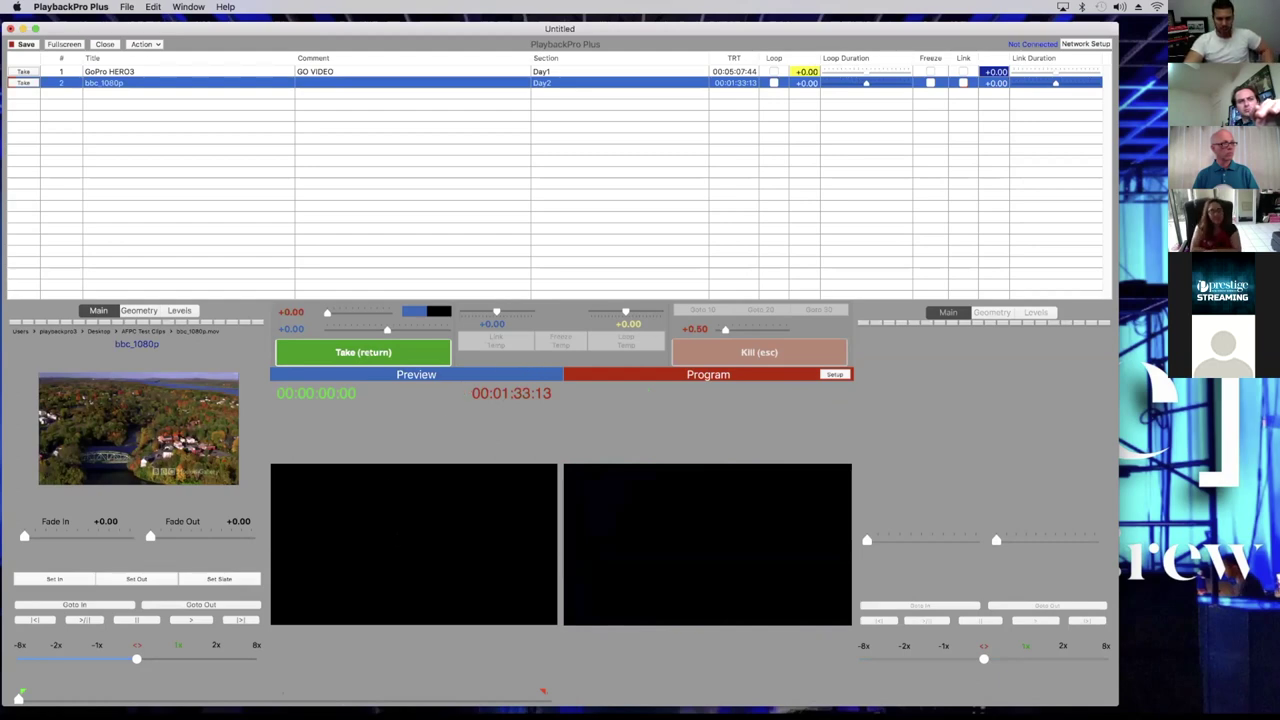
pyautogui.click(194, 621)
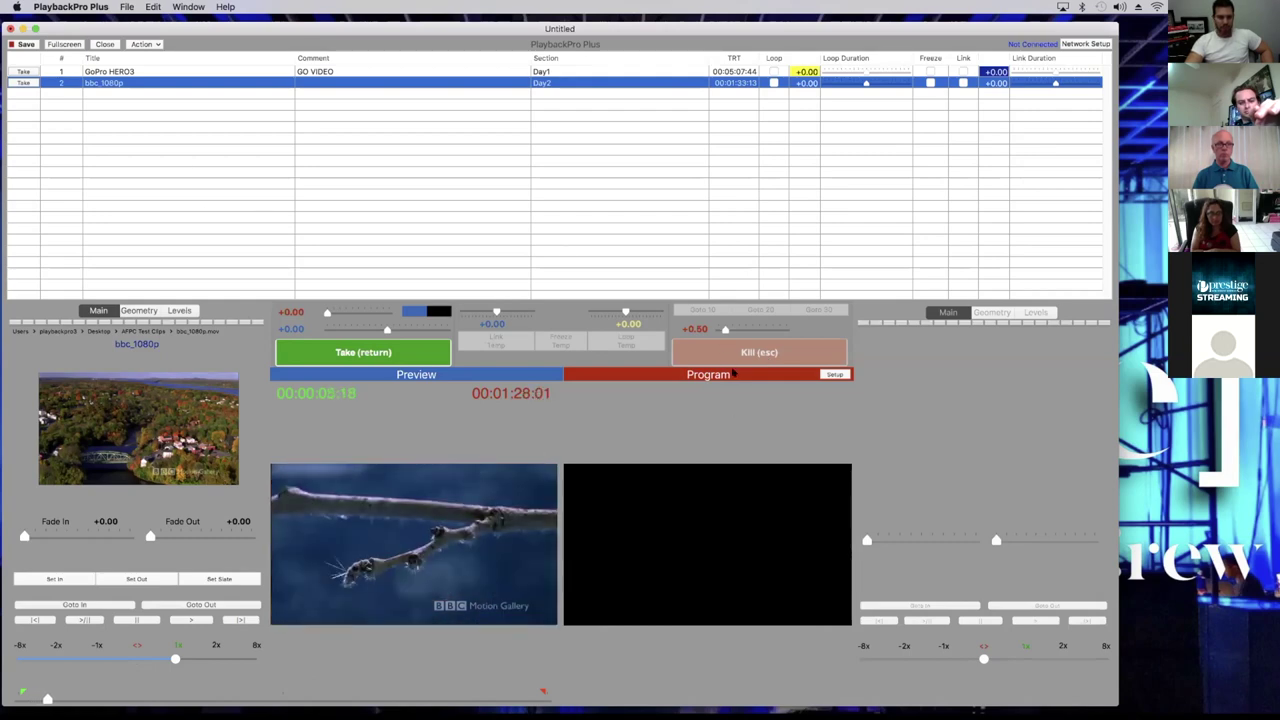
pyautogui.click(143, 618)
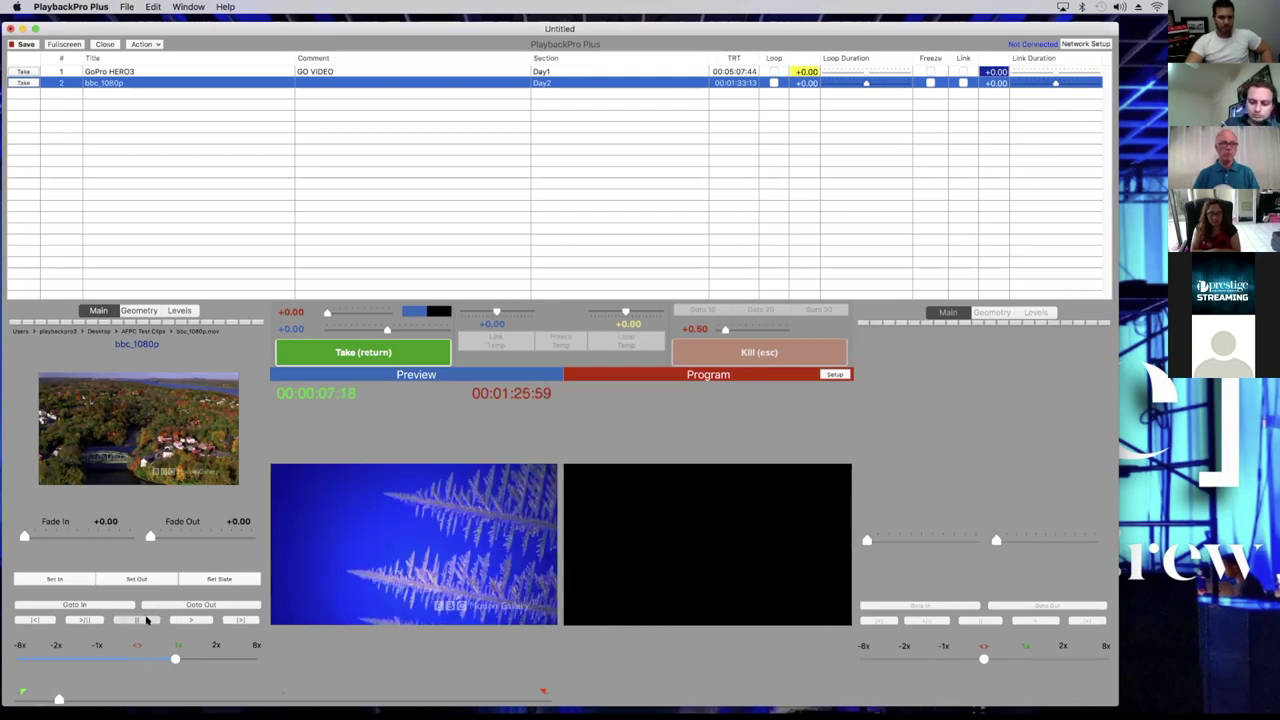
# Cue the GoPro HERO3 clip and repeatedly take it to Program and kill it, trying both its own row's Take and the main Take
pyautogui.click(135, 71)
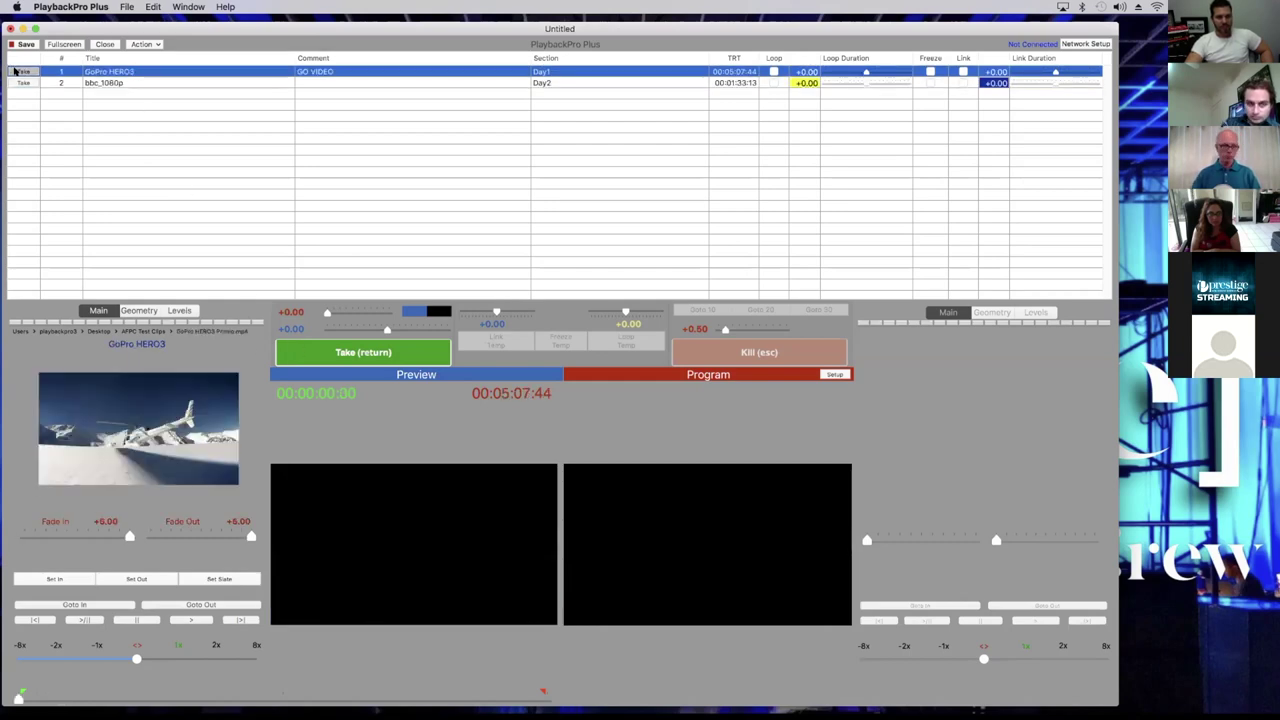
pyautogui.click(22, 71)
pyautogui.click(727, 349)
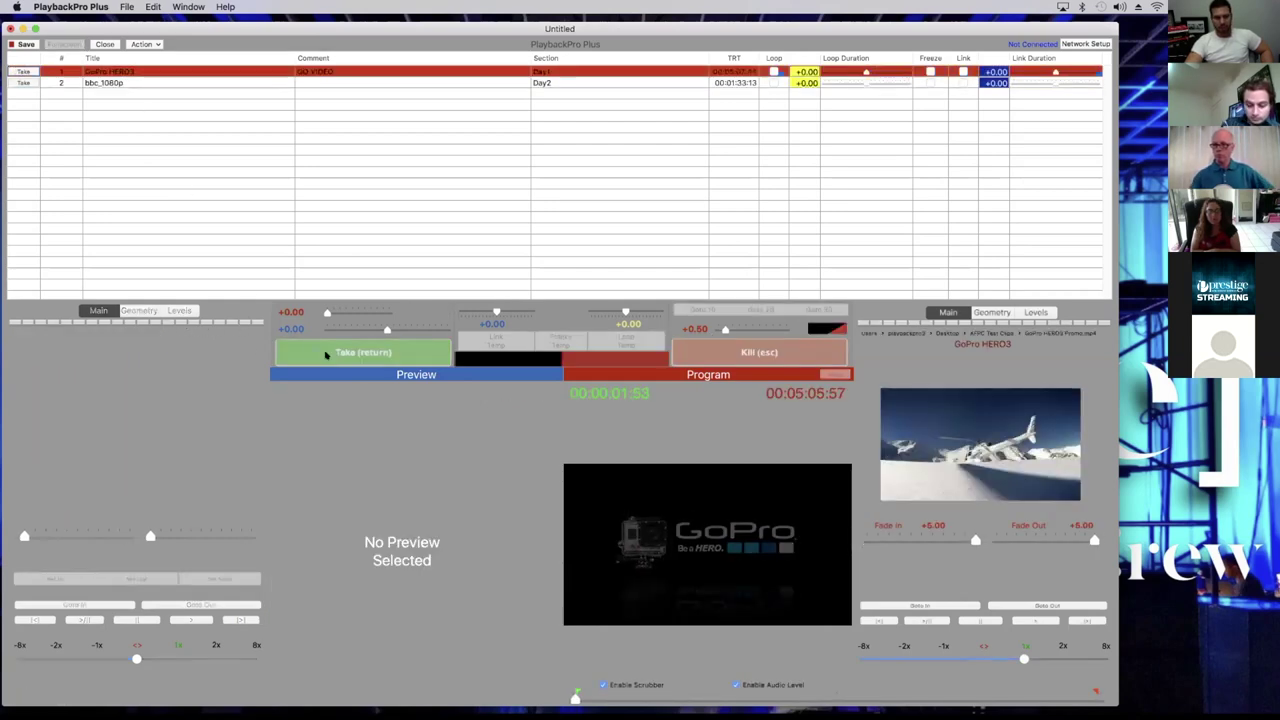
pyautogui.press('Return')
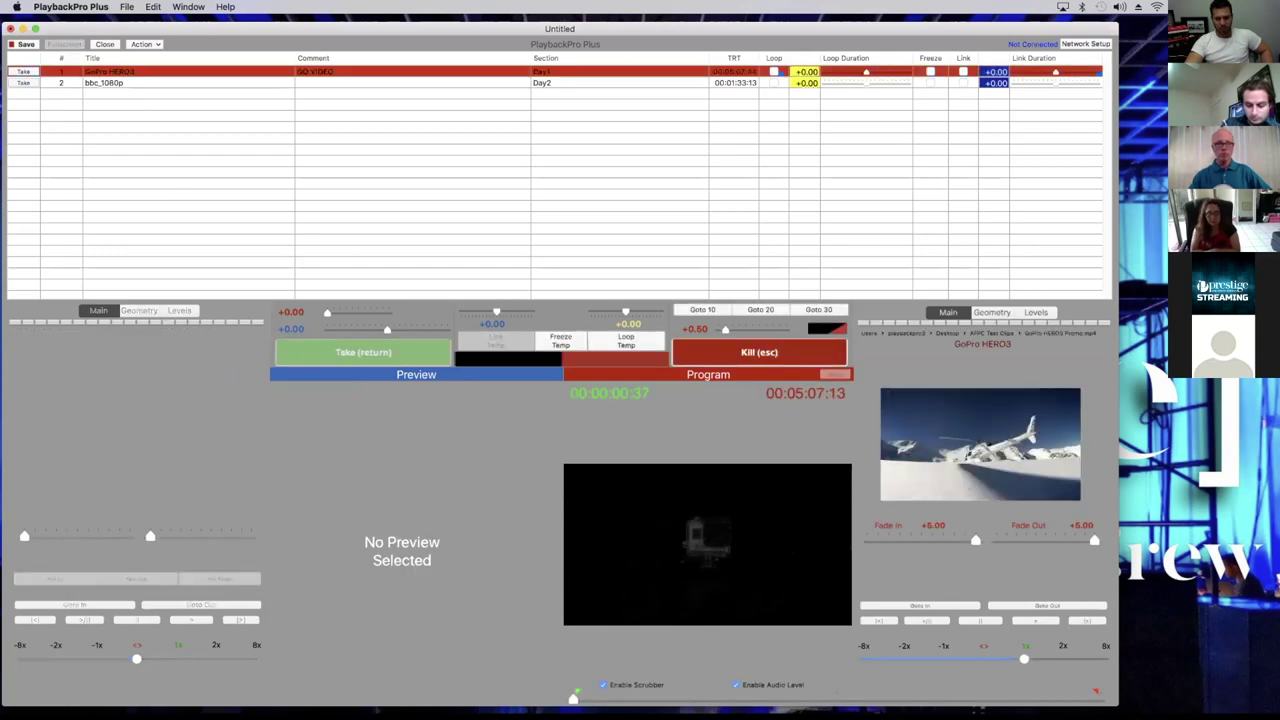
pyautogui.press('Escape')
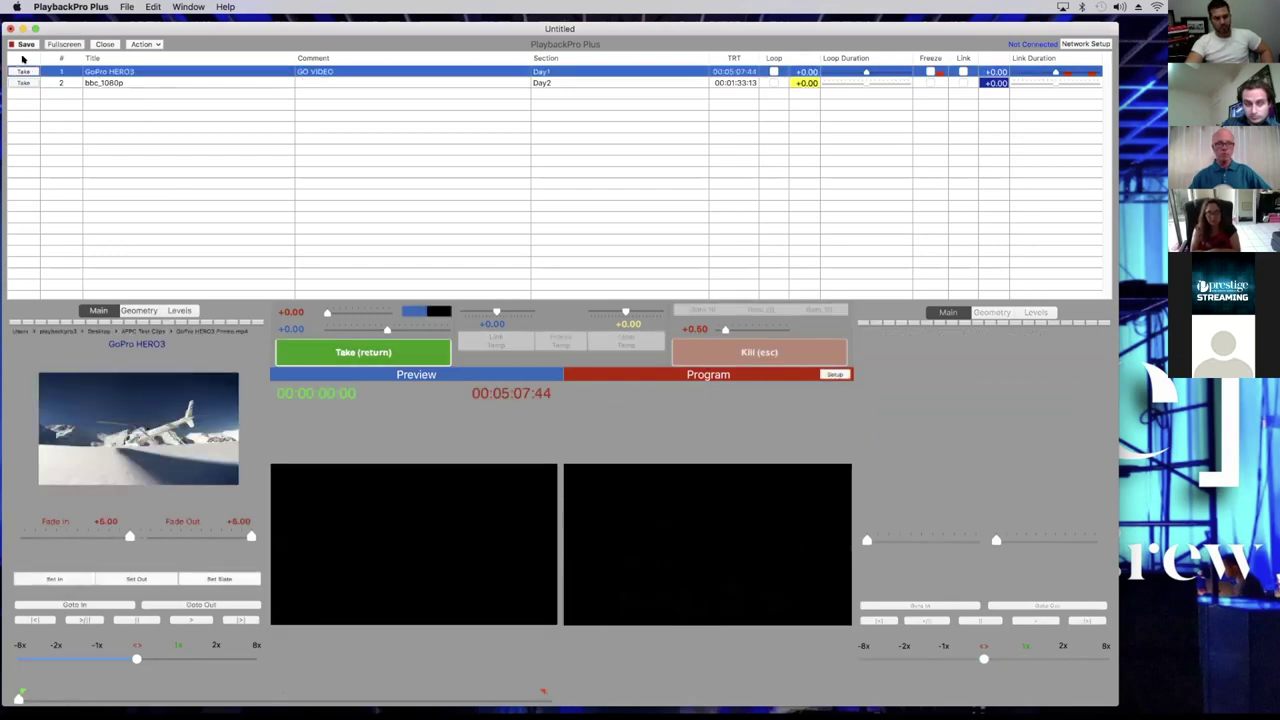
pyautogui.click(27, 71)
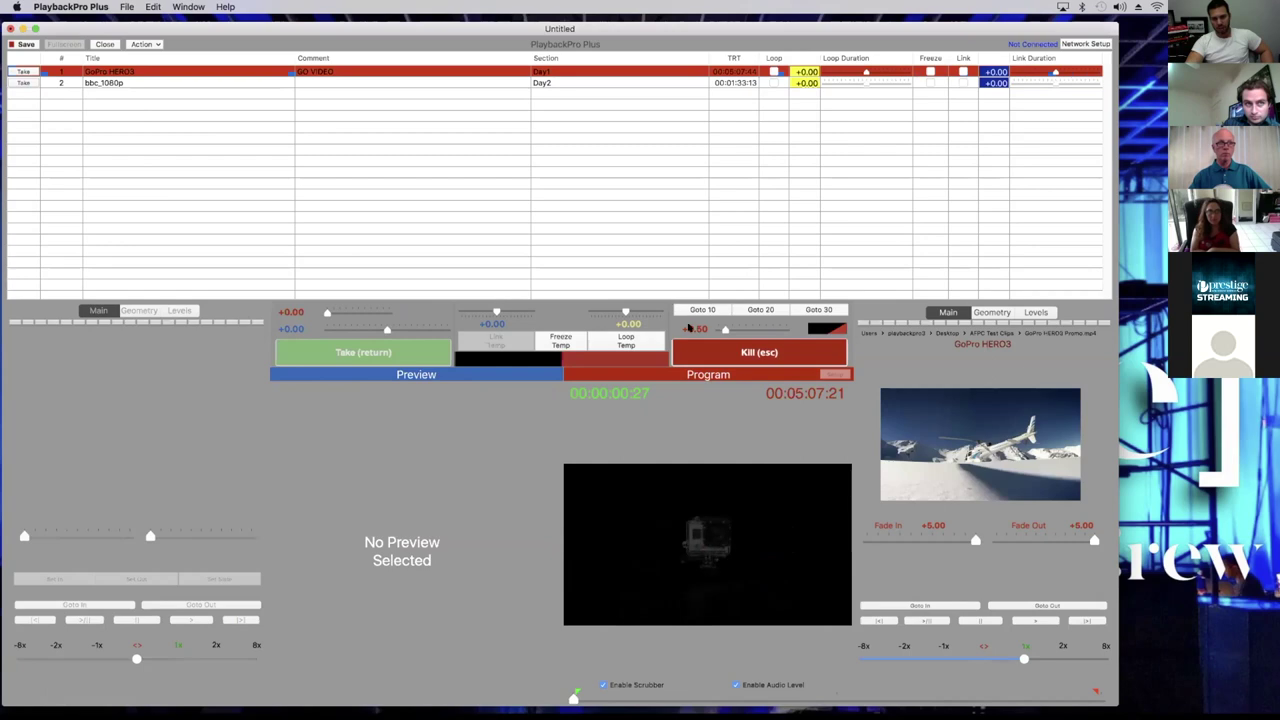
pyautogui.press('Escape')
pyautogui.click(340, 356)
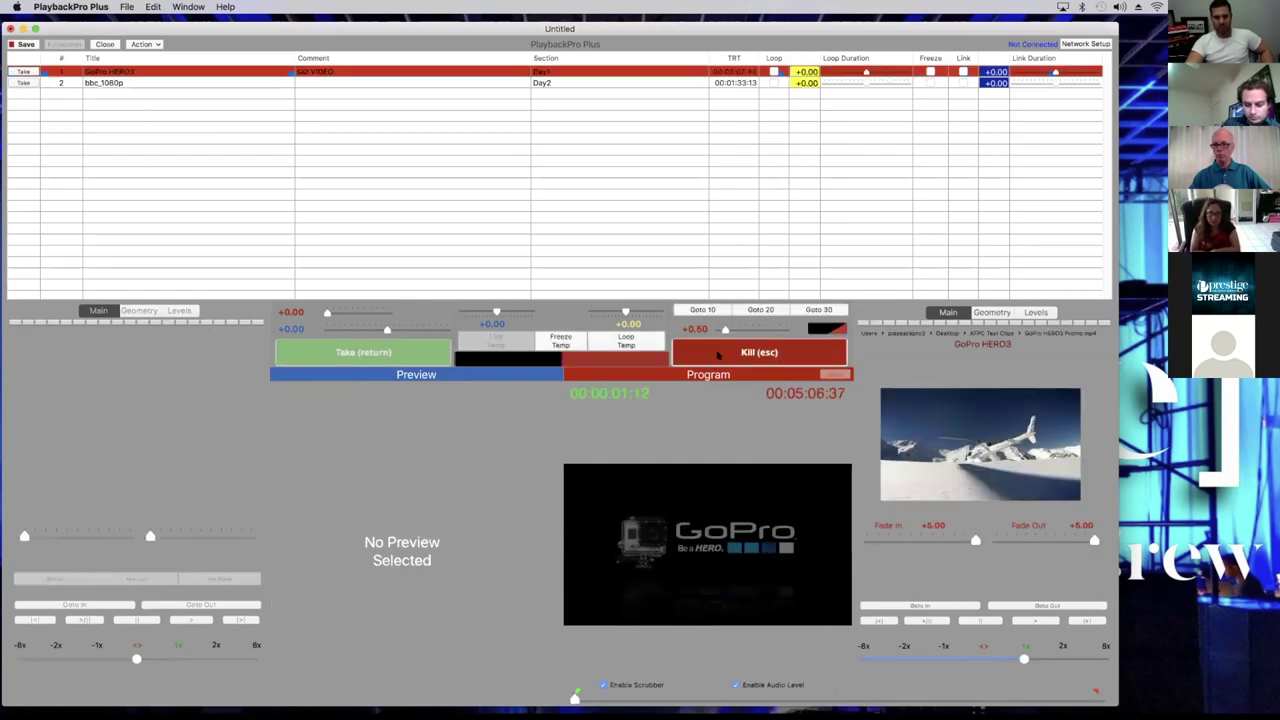
pyautogui.press('Escape')
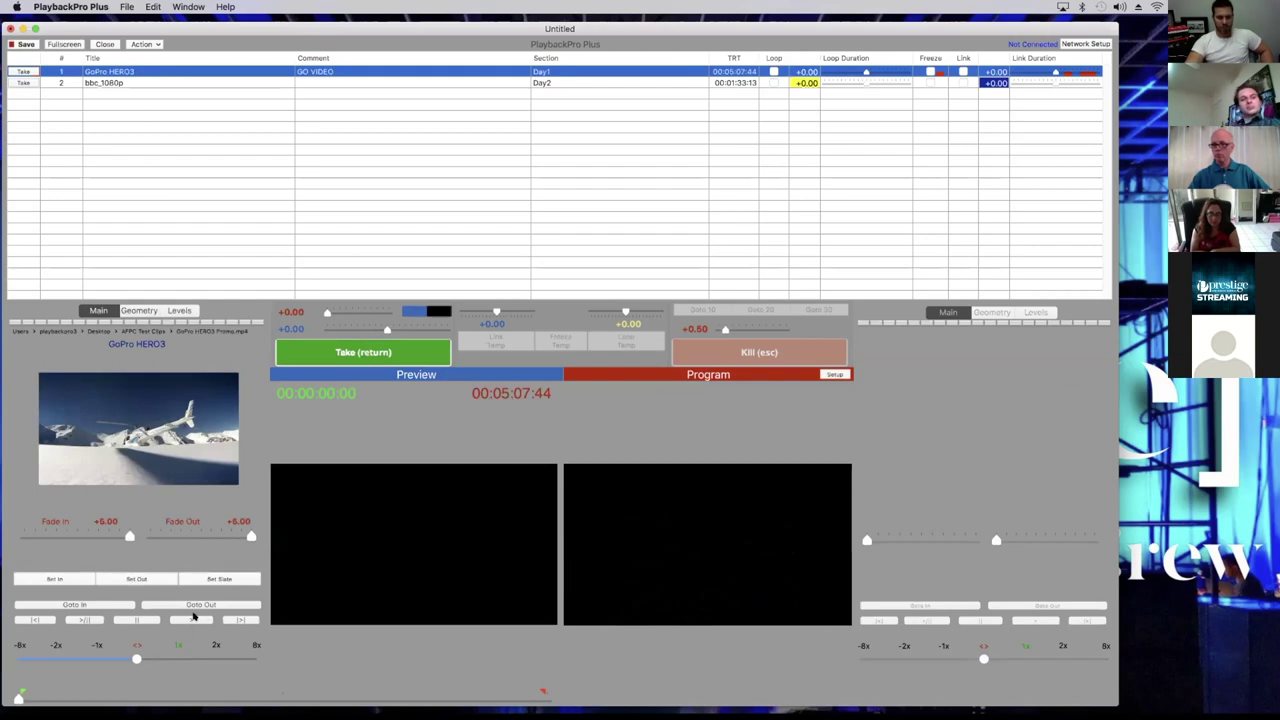
# Play the GoPro HERO3 clip briefly in Preview, pause it, and return the playhead to the start
pyautogui.click(188, 620)
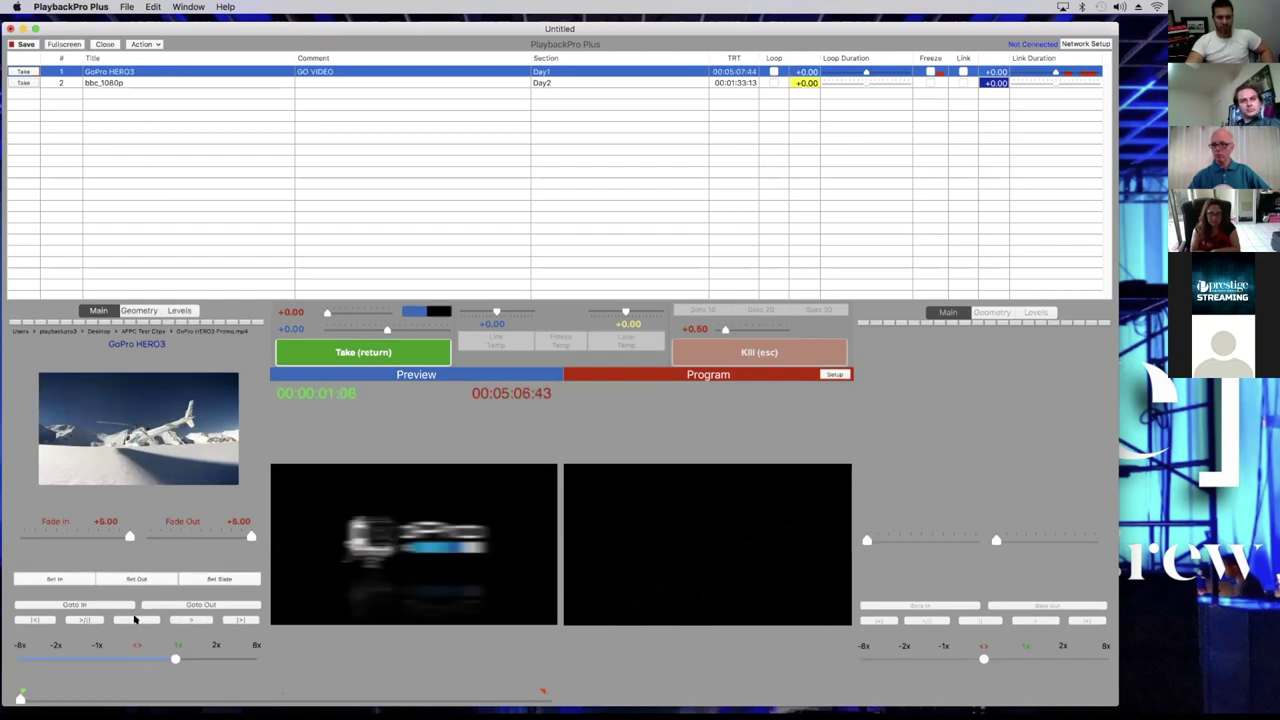
pyautogui.click(136, 620)
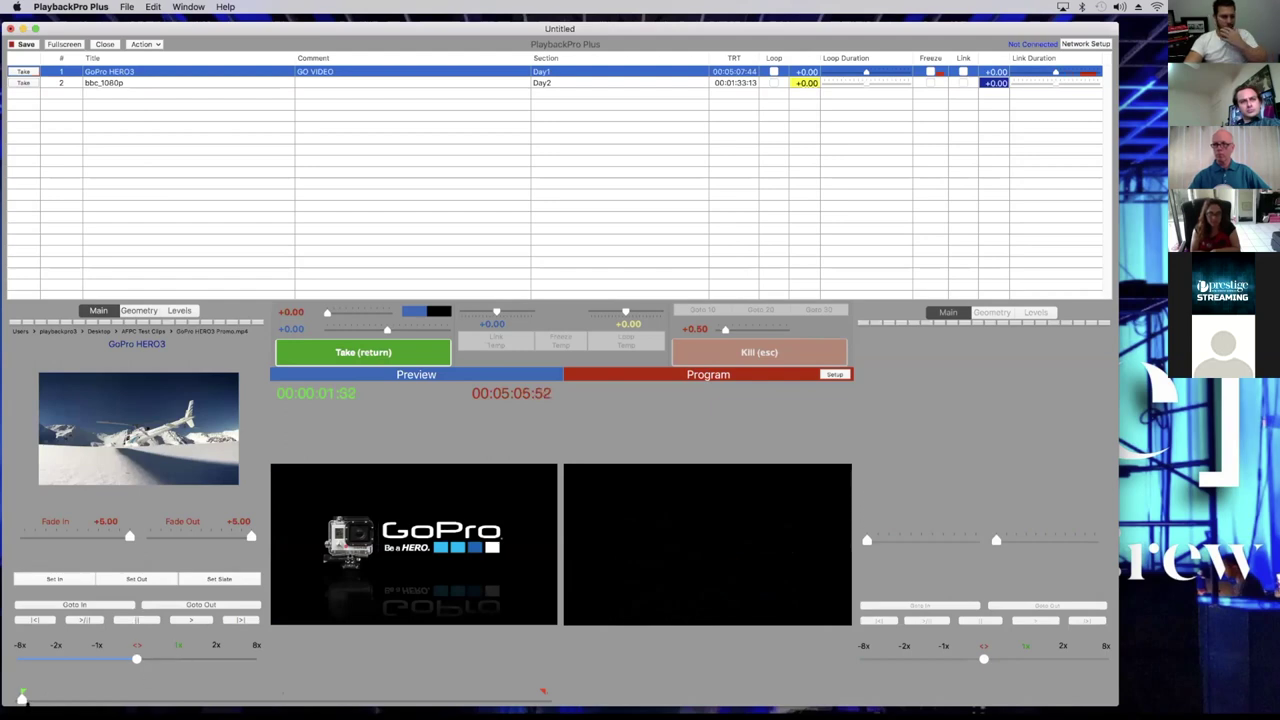
pyautogui.moveTo(22, 697); pyautogui.dragTo(18, 697)
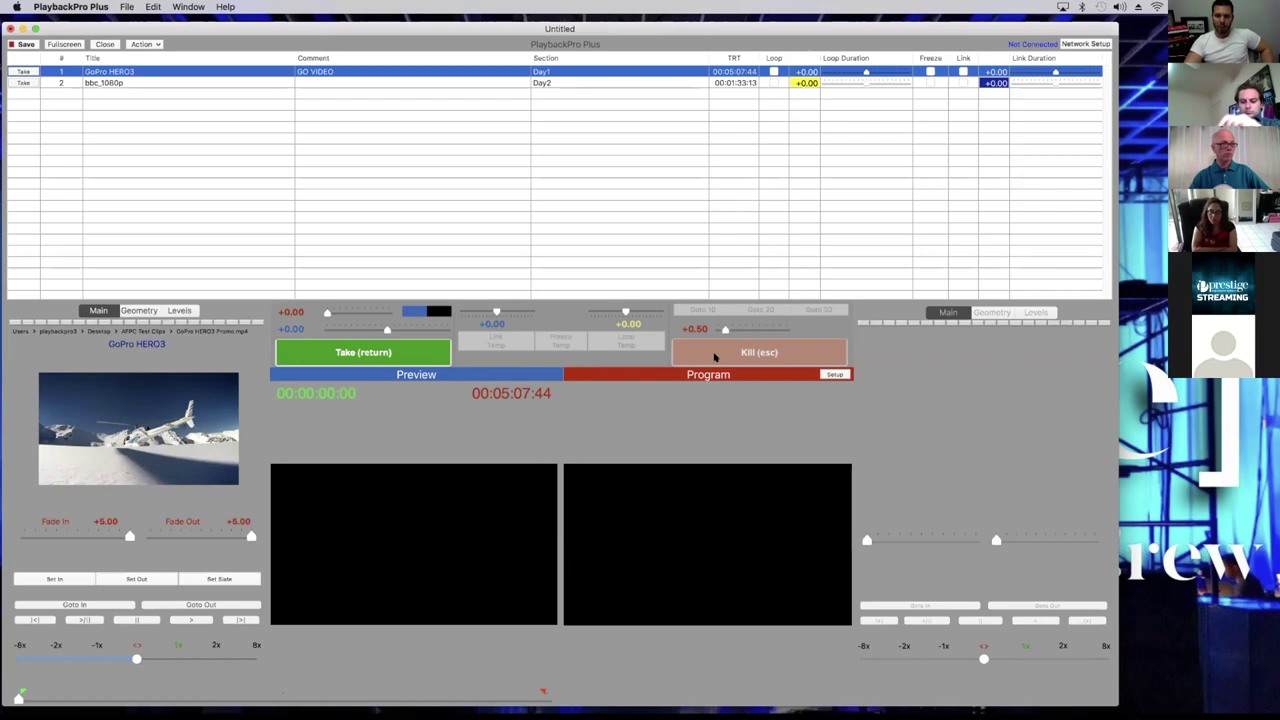
# Take GoPro HERO3 to Program, try Kill fade durations of 5.00, 2.50 and 0.50, and kill the clip with the duration at 0.00
pyautogui.click(338, 355)
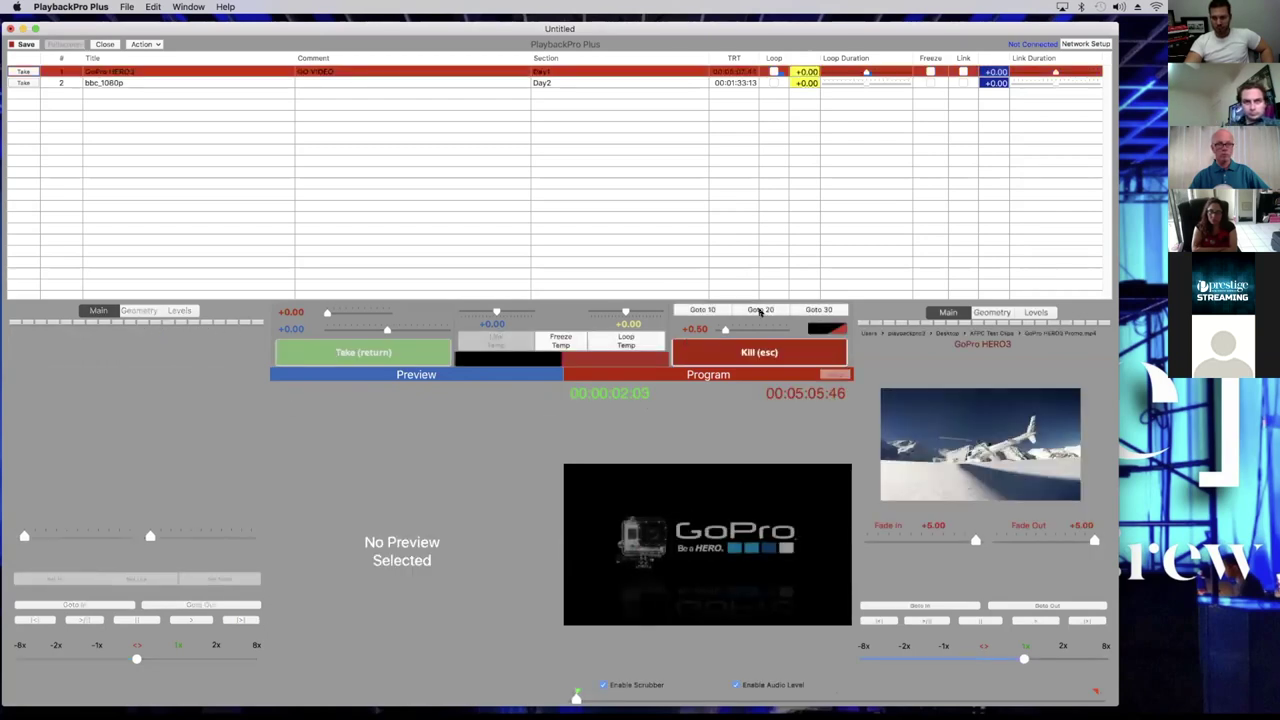
pyautogui.moveTo(724, 330); pyautogui.dragTo(786, 330)
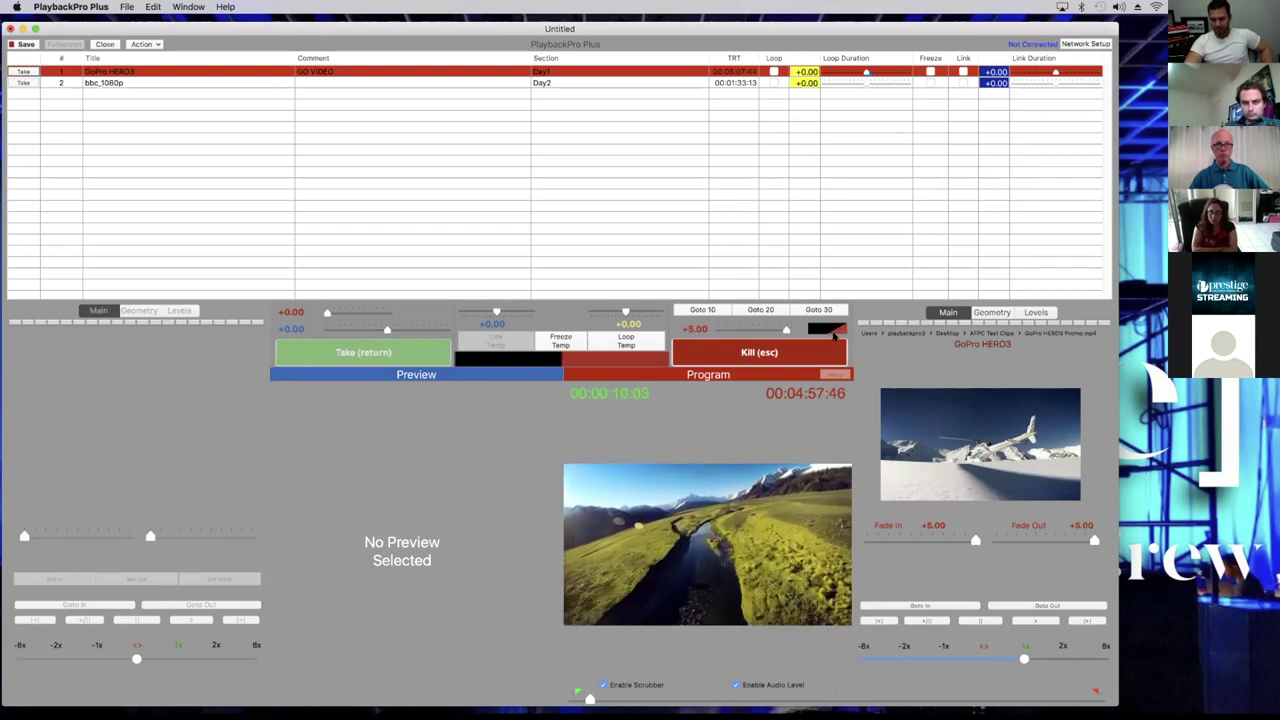
pyautogui.moveTo(786, 331); pyautogui.dragTo(751, 331)
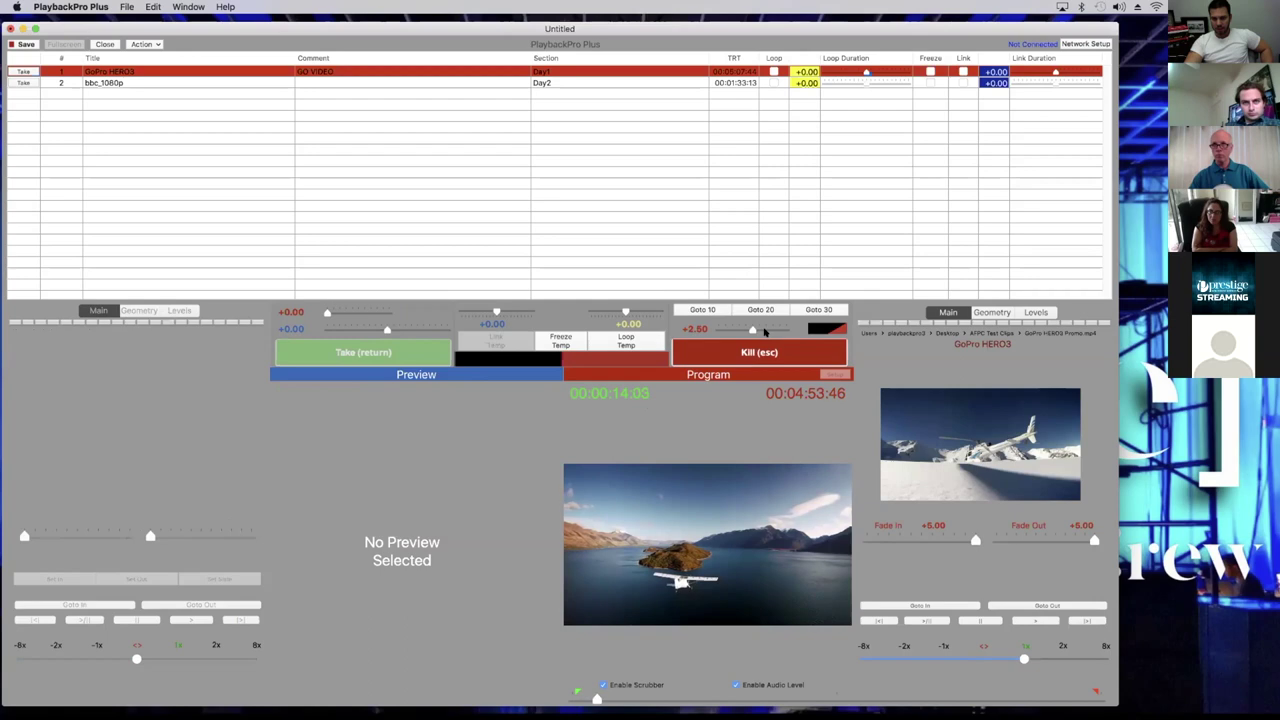
pyautogui.moveTo(740, 334); pyautogui.dragTo(724, 334)
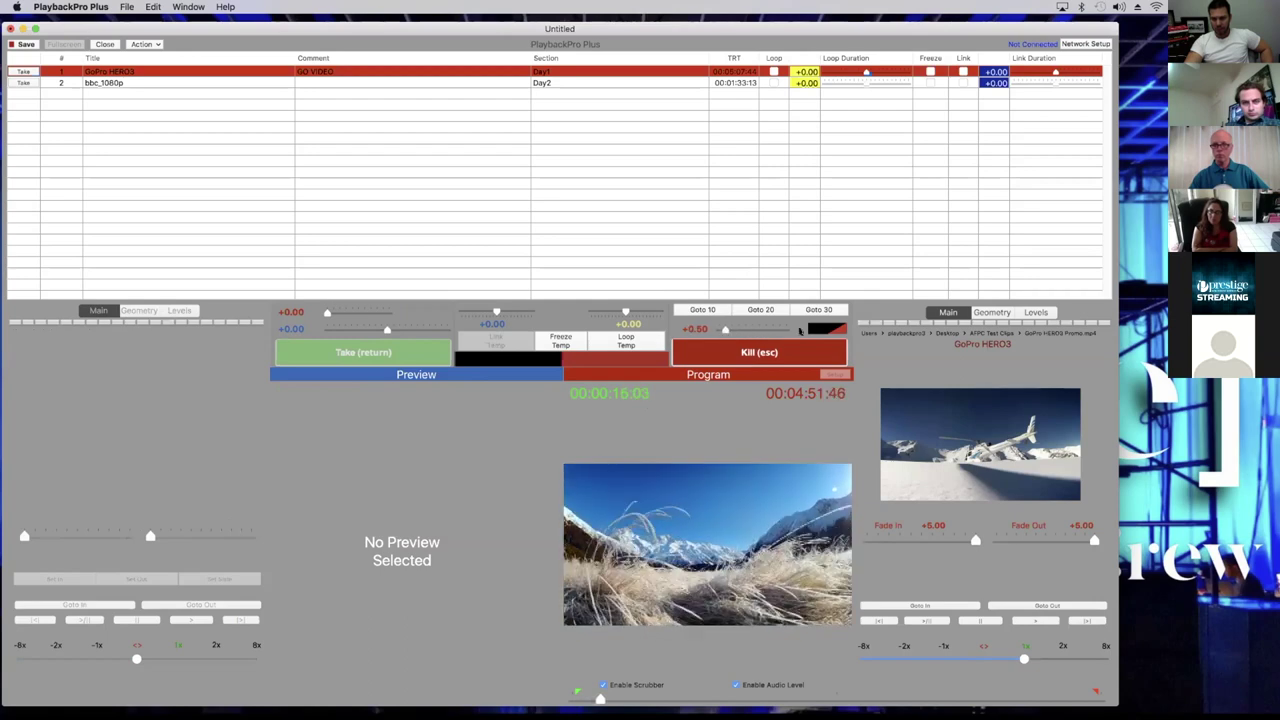
pyautogui.moveTo(719, 333); pyautogui.dragTo(697, 338)
pyautogui.click(717, 345)
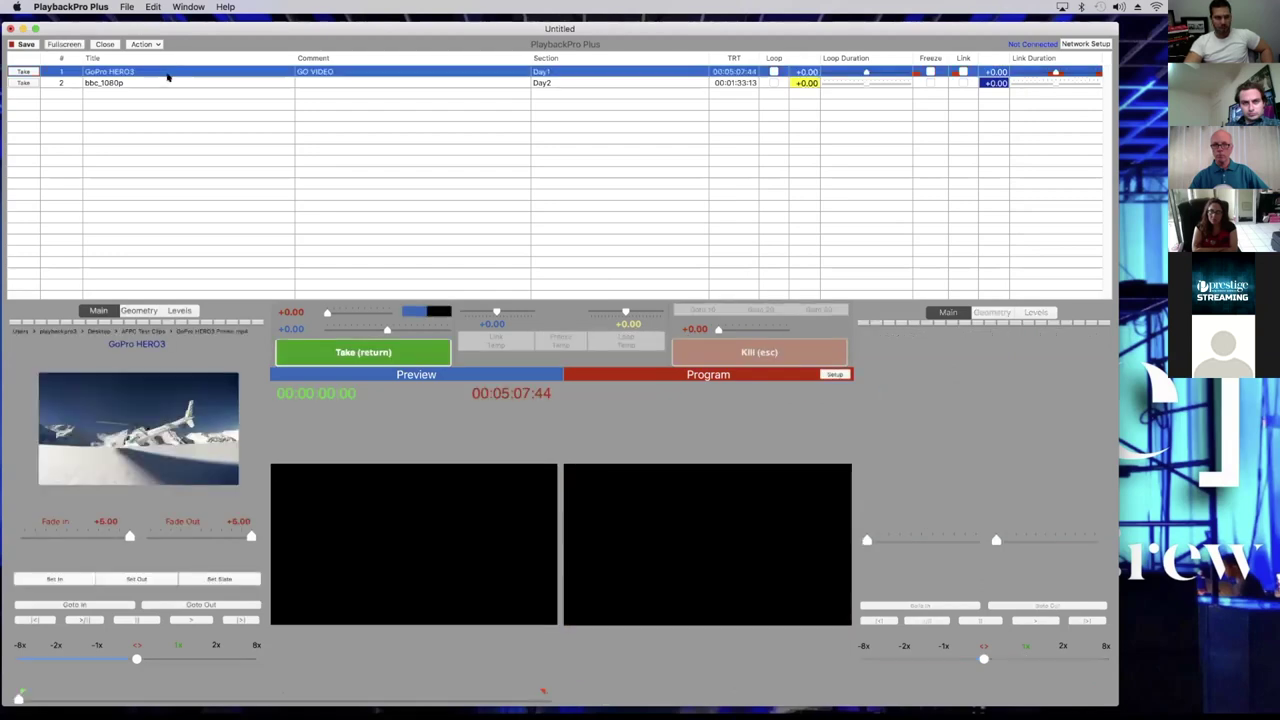
# Cue bbc_1080p, take it to Program, and kill it with no fade
pyautogui.click(166, 82)
pyautogui.click(326, 346)
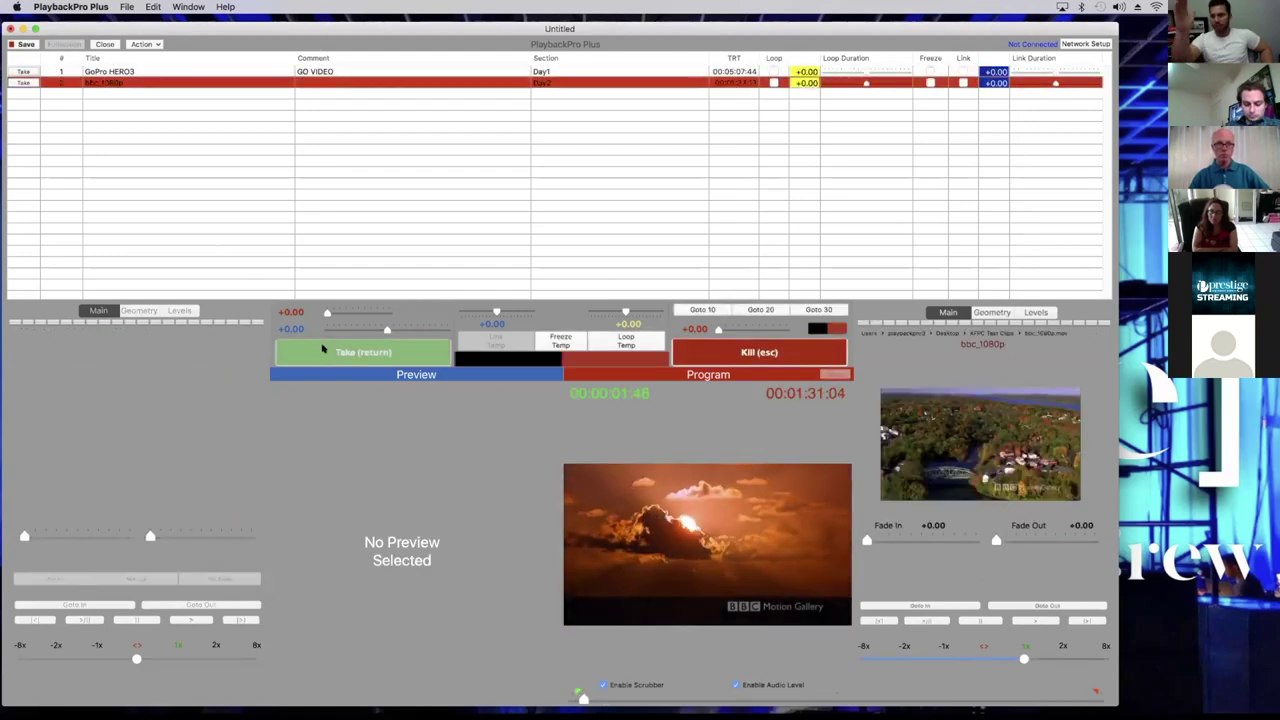
pyautogui.click(706, 344)
# Set the Kill fade duration to 1.00, take bbc_1080p to Program, and jump to its last 30 seconds
pyautogui.moveTo(725, 330); pyautogui.dragTo(732, 330)
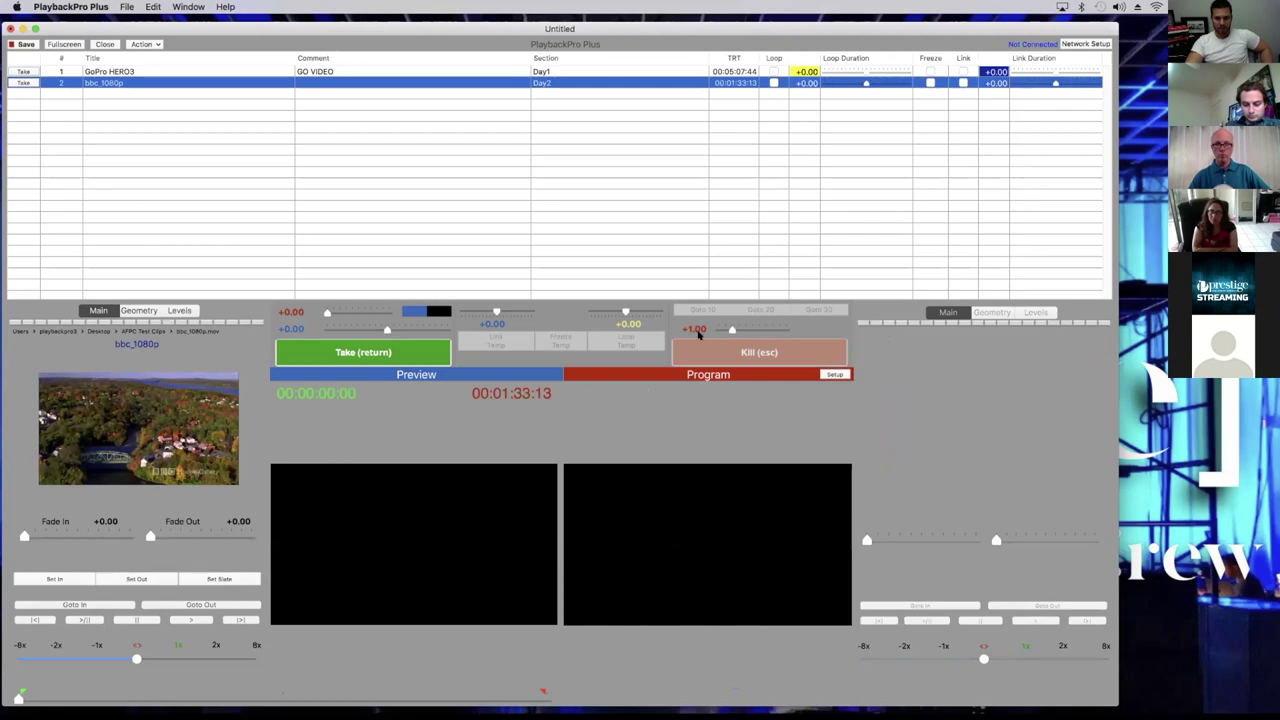
pyautogui.click(387, 352)
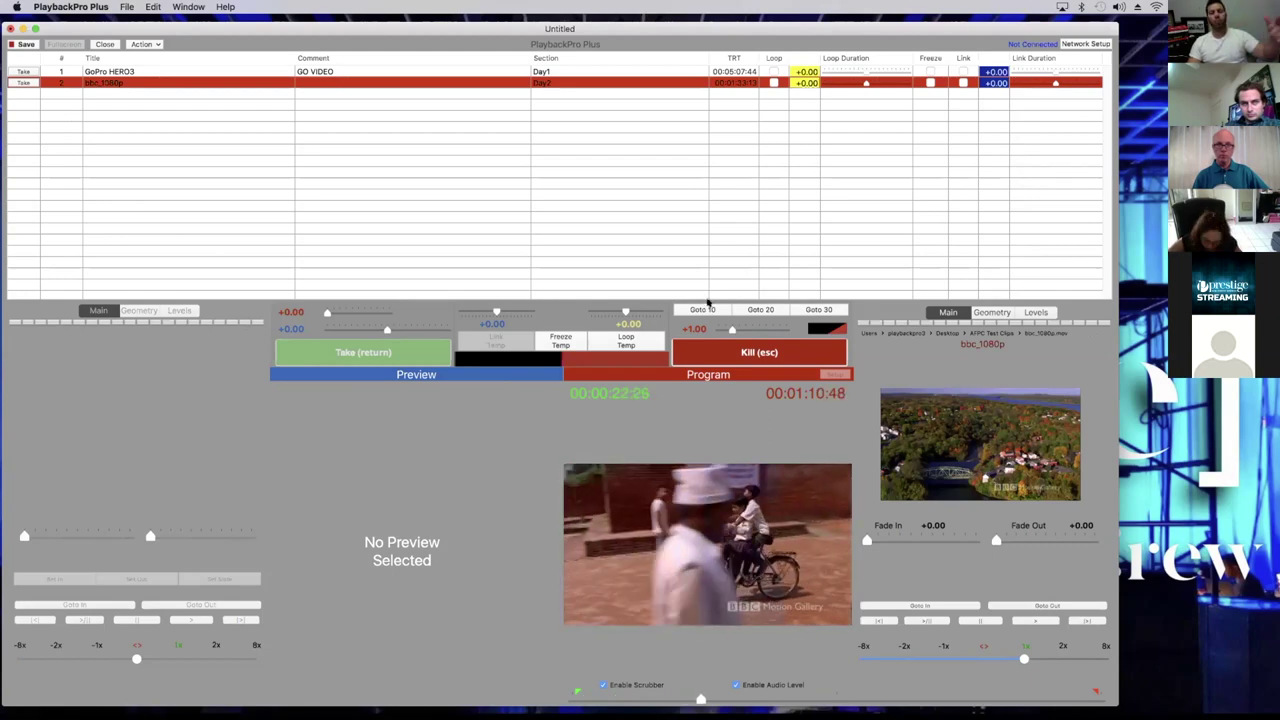
pyautogui.click(808, 310)
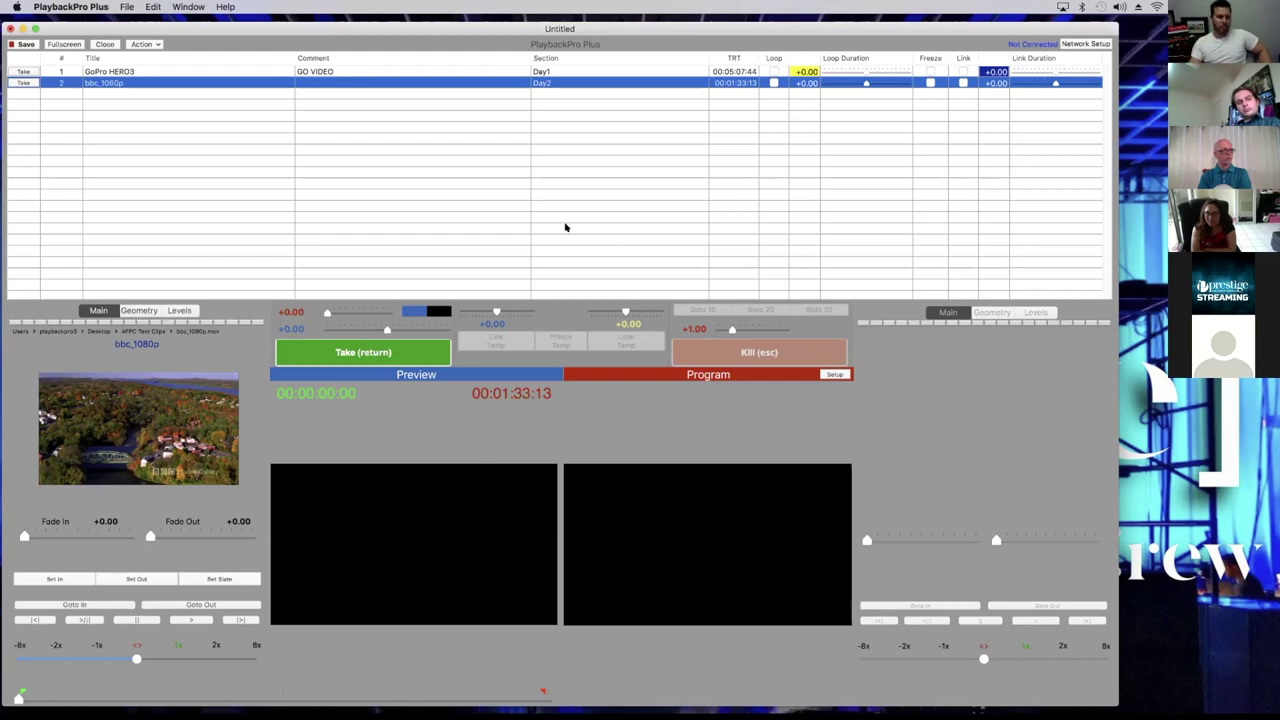
pyautogui.click(16, 7)
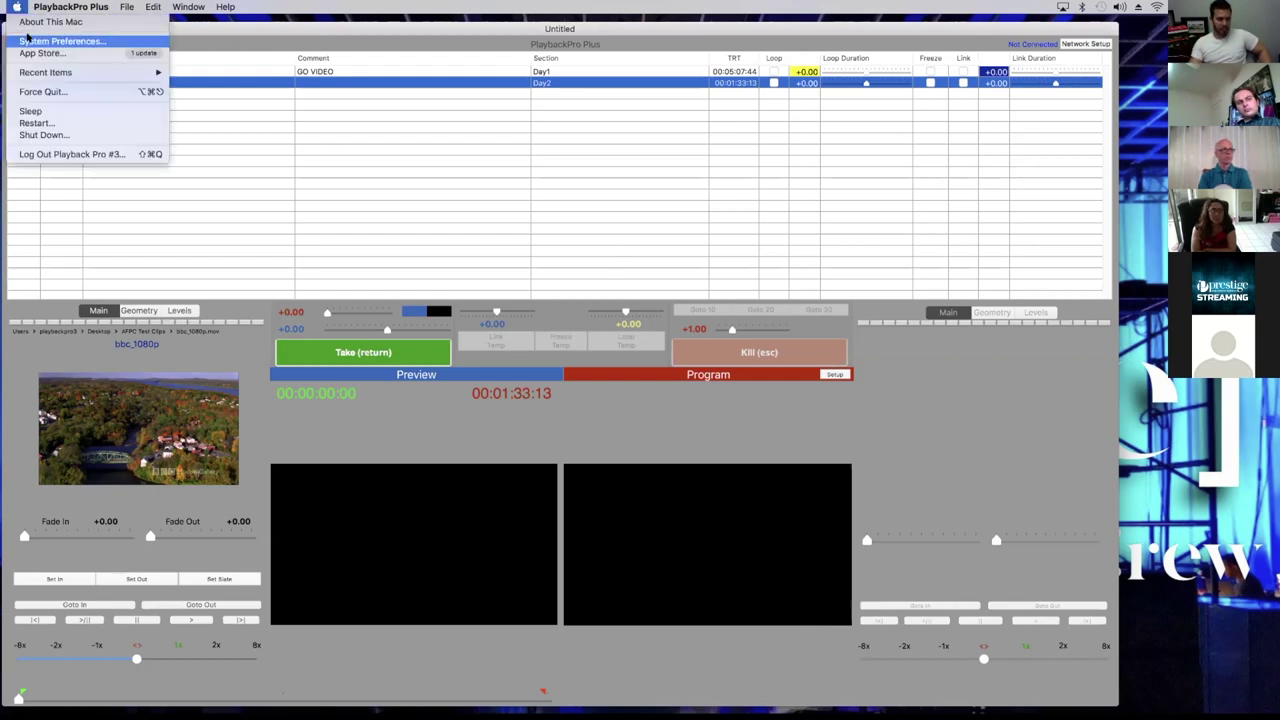
pyautogui.click(197, 129)
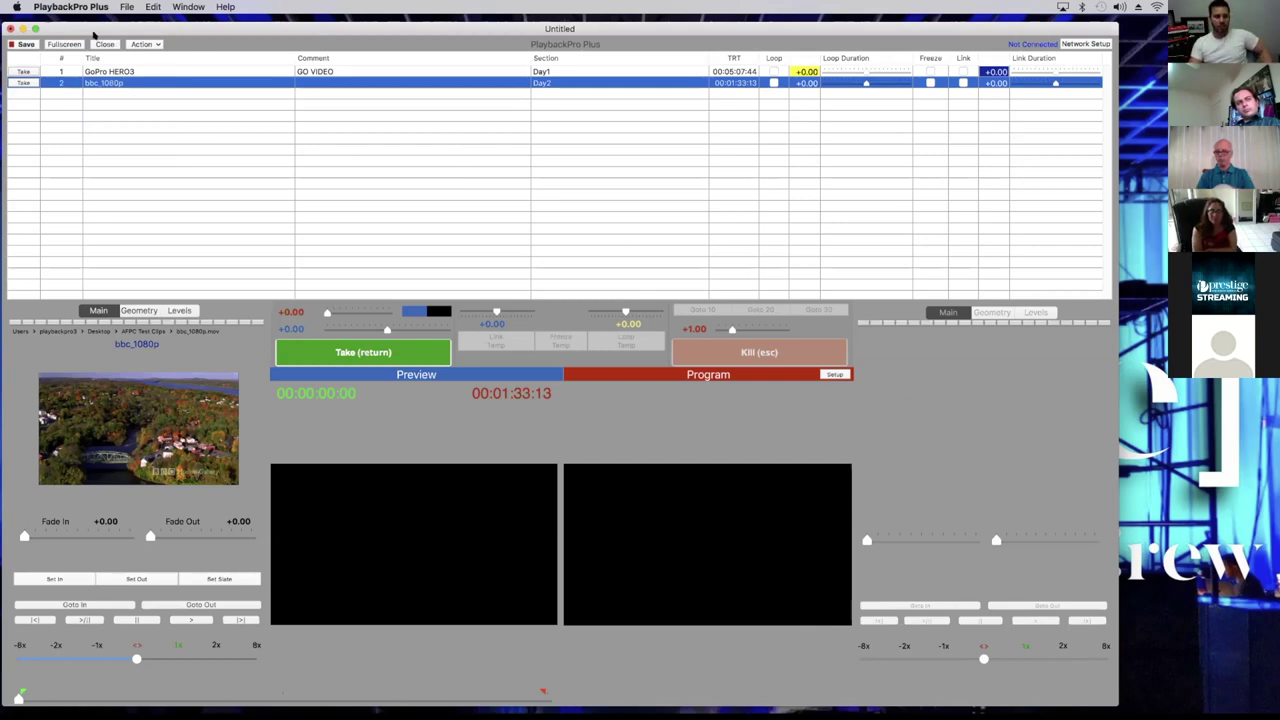
# Save the untitled show as PBP2 in the AFPC Test Clips folder
pyautogui.click(127, 7)
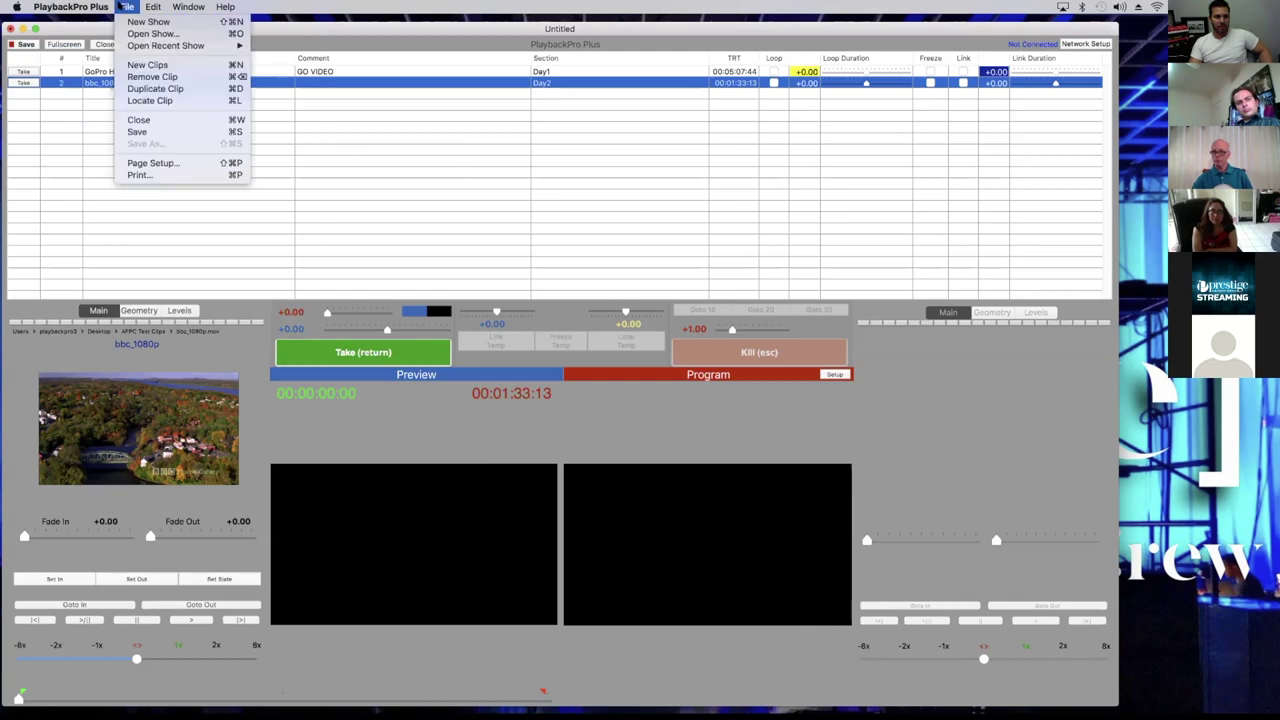
pyautogui.click(175, 132)
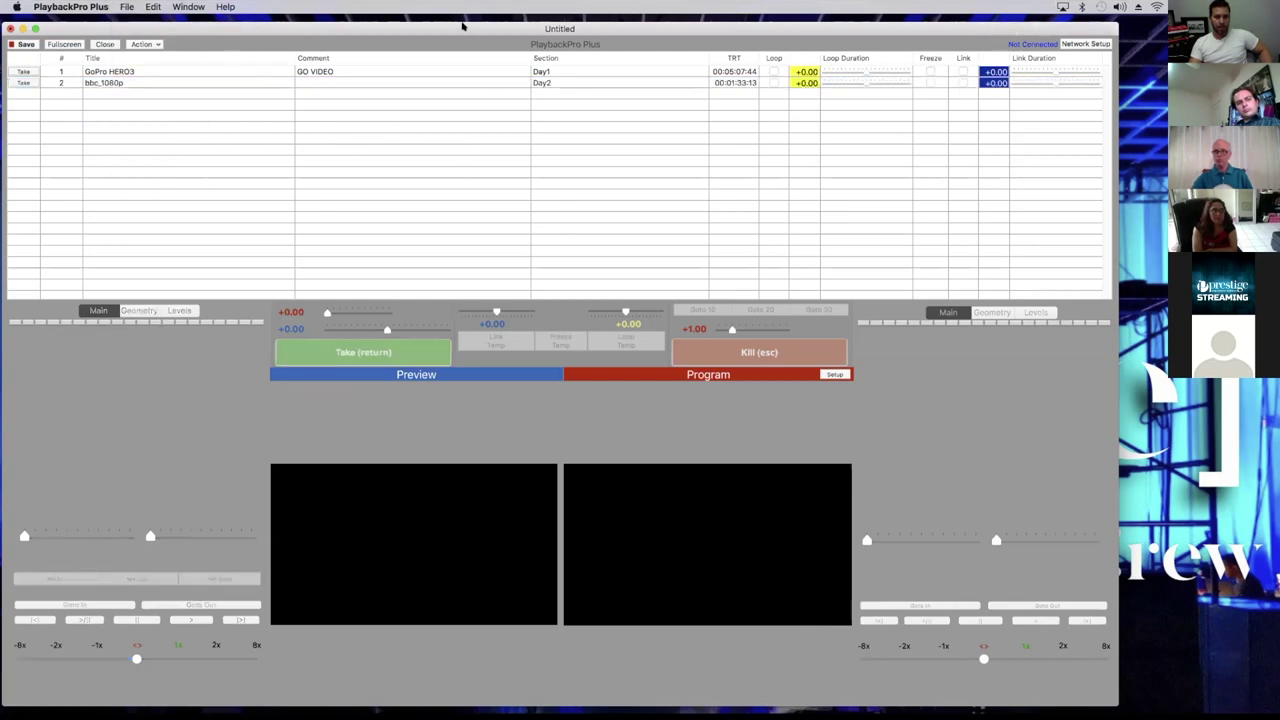
pyautogui.moveTo(462, 27); pyautogui.dragTo(486, 134)
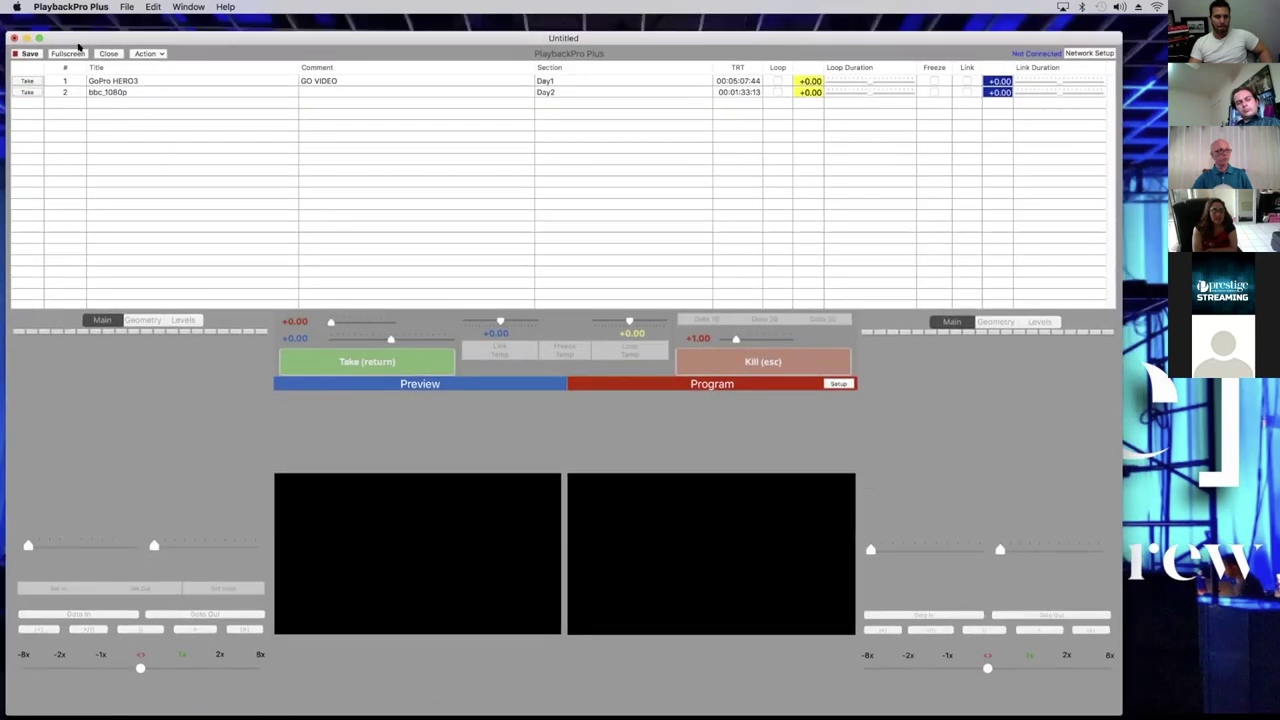
pyautogui.click(126, 6)
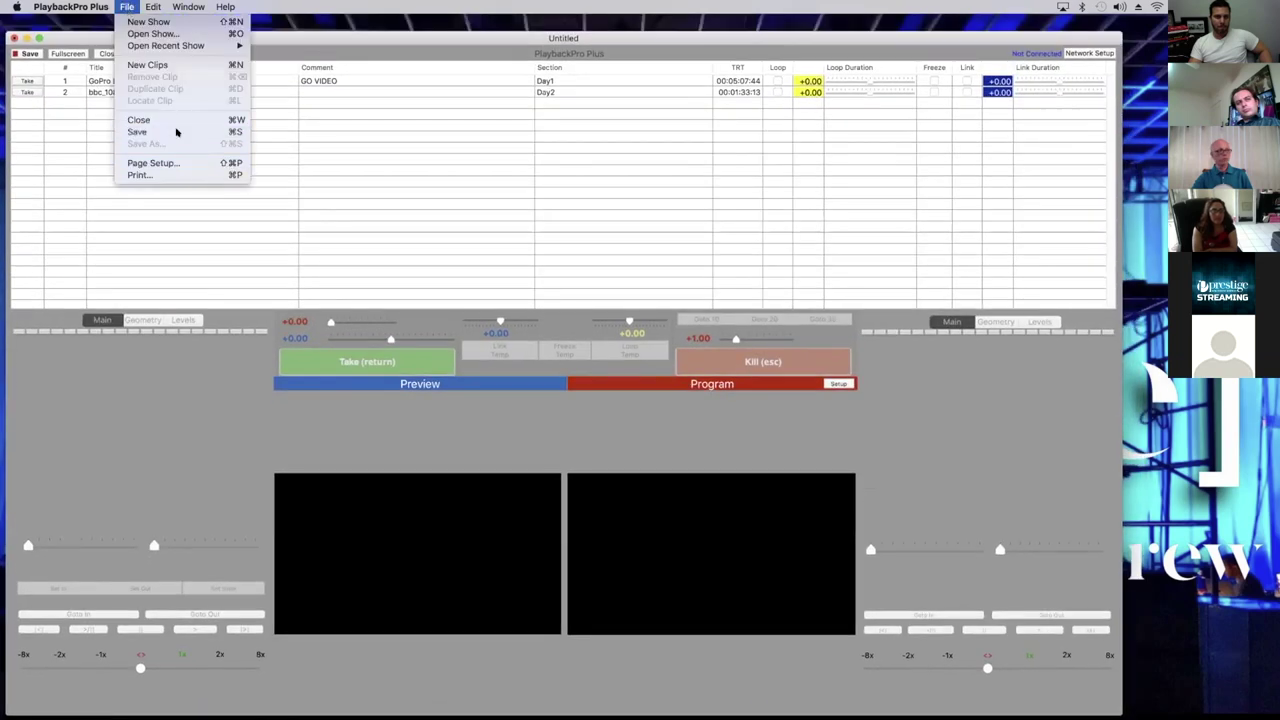
pyautogui.click(482, 151)
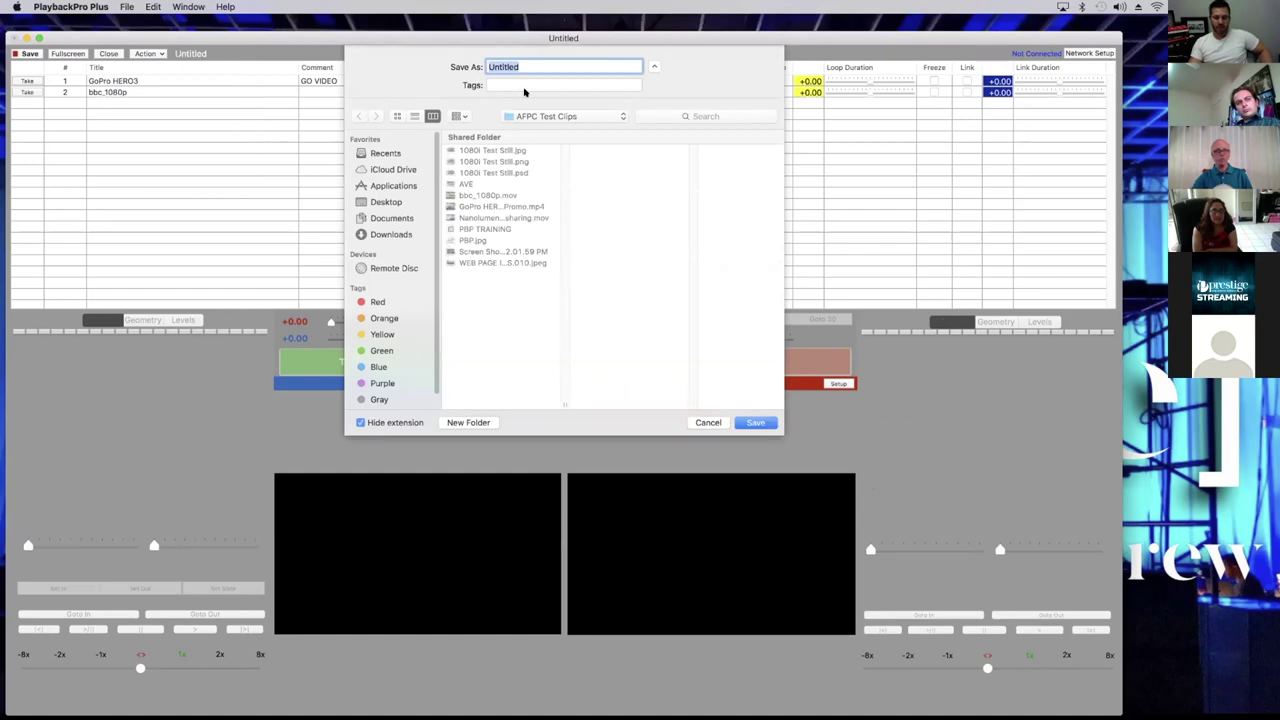
pyautogui.write('pbp')
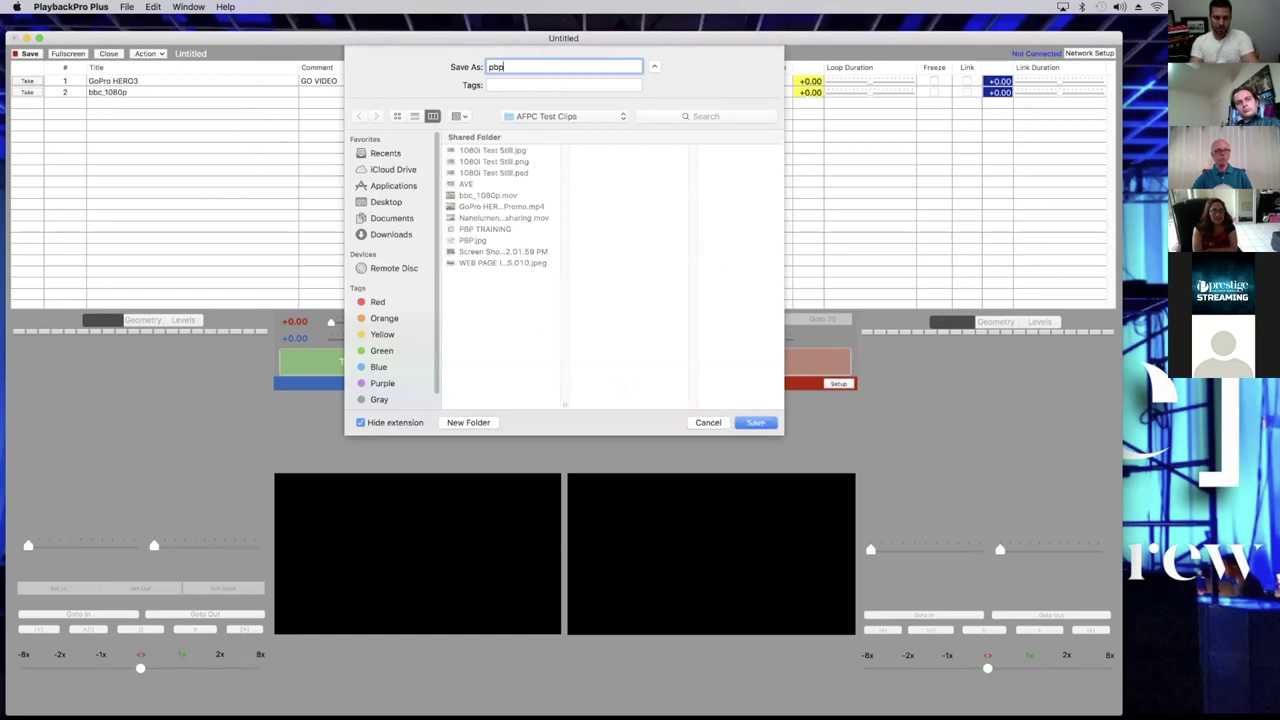
pyautogui.press('BackSpace')
pyautogui.write('PBP2')
pyautogui.click(755, 422)
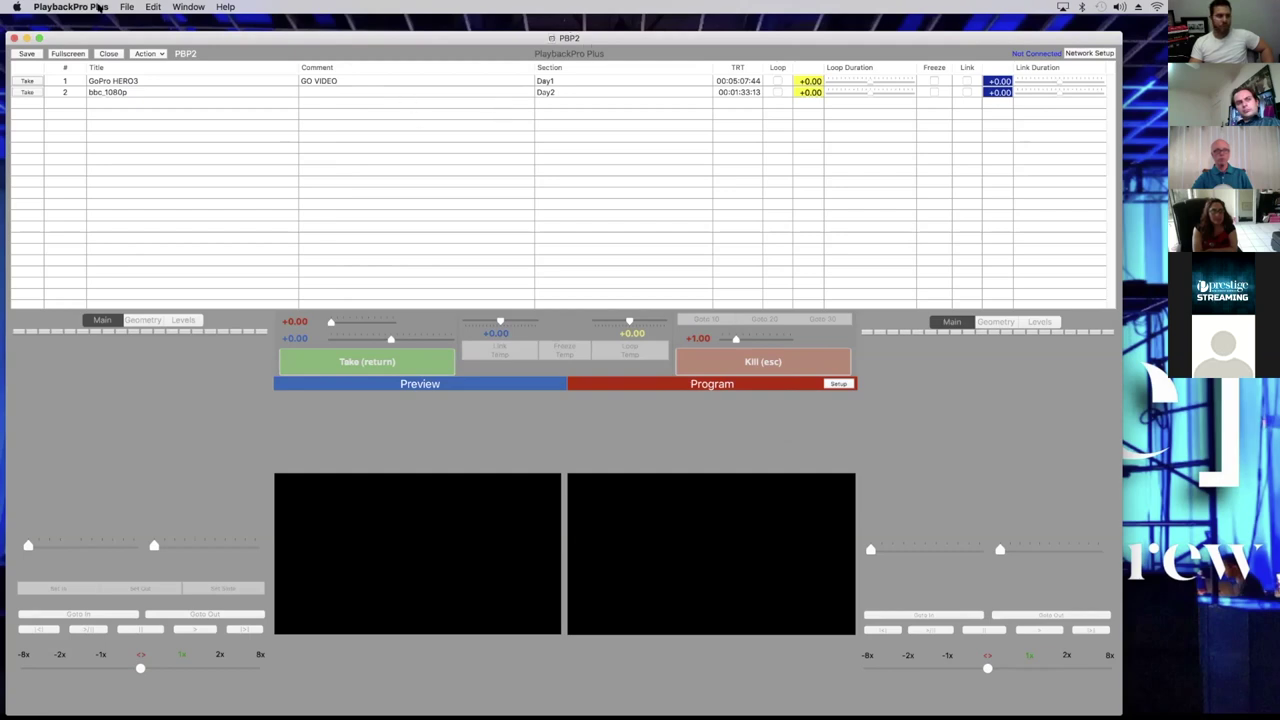
# Quit PlaybackPro Plus
pyautogui.click(104, 7)
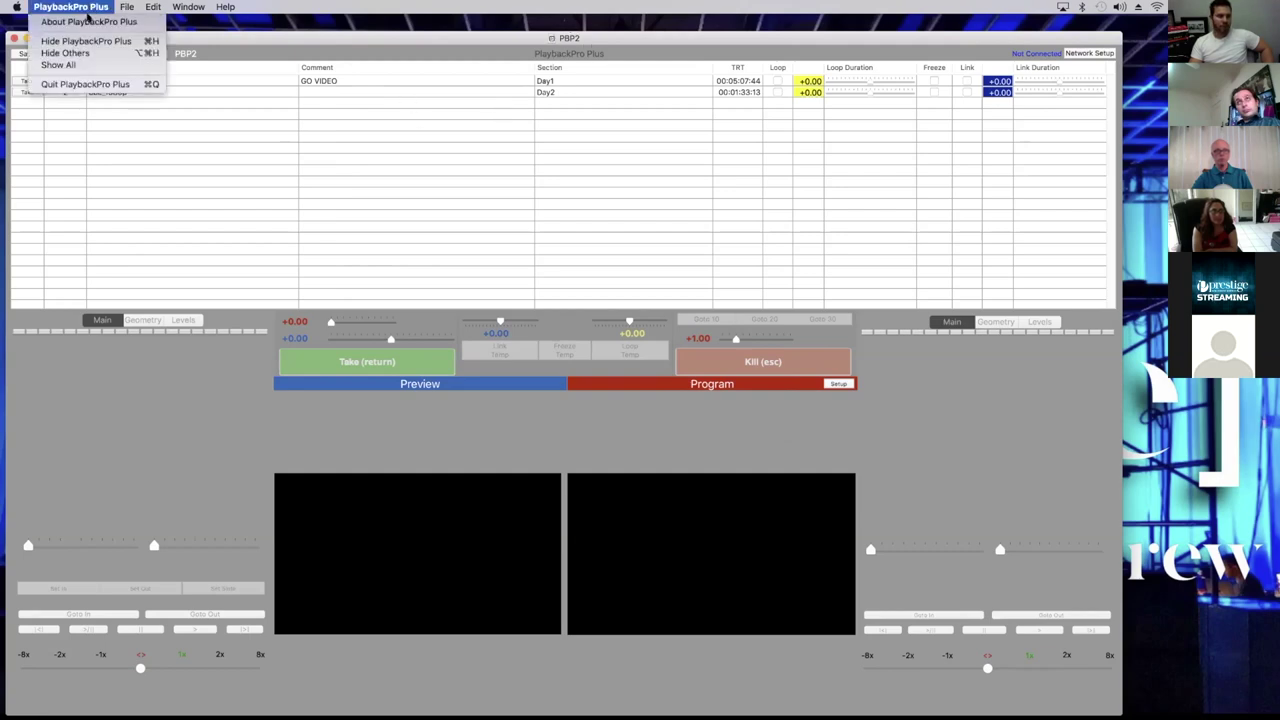
pyautogui.click(88, 85)
pyautogui.click(640, 105)
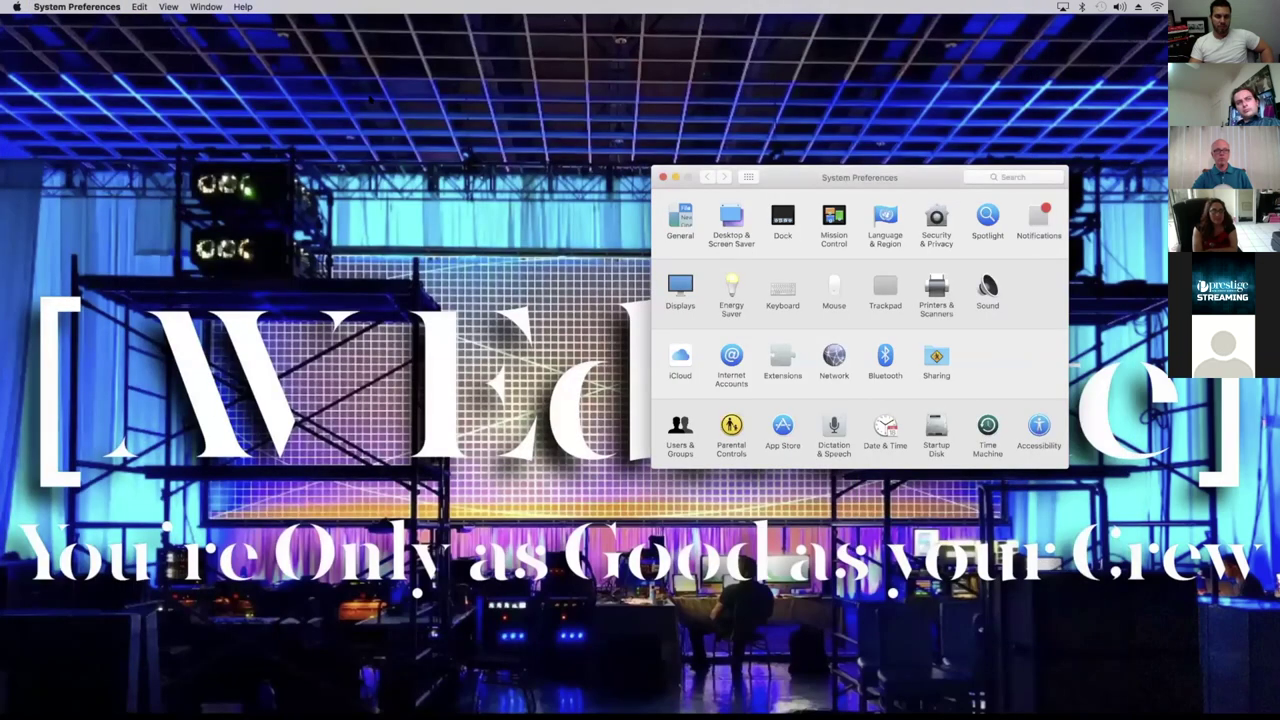
# Examine the arrangement of the connected displays in System Preferences and identify the second display
pyautogui.moveTo(897, 172); pyautogui.dragTo(445, 154)
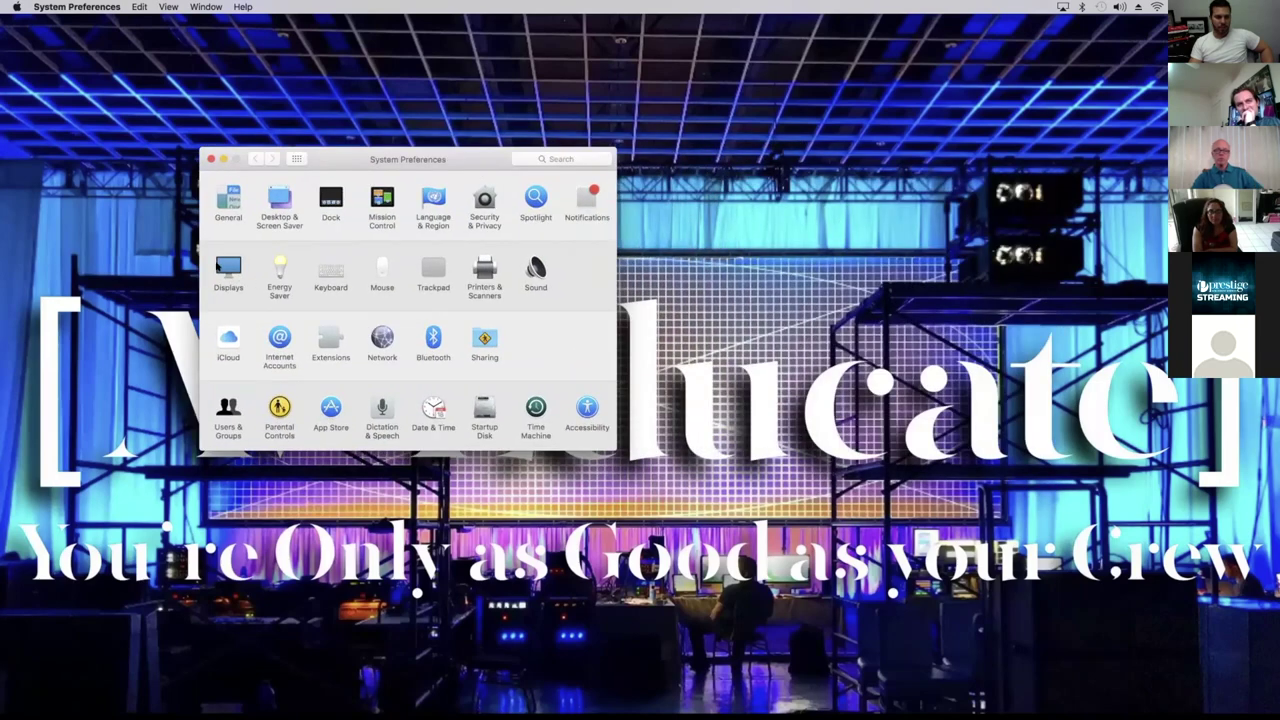
pyautogui.click(218, 266)
pyautogui.click(409, 191)
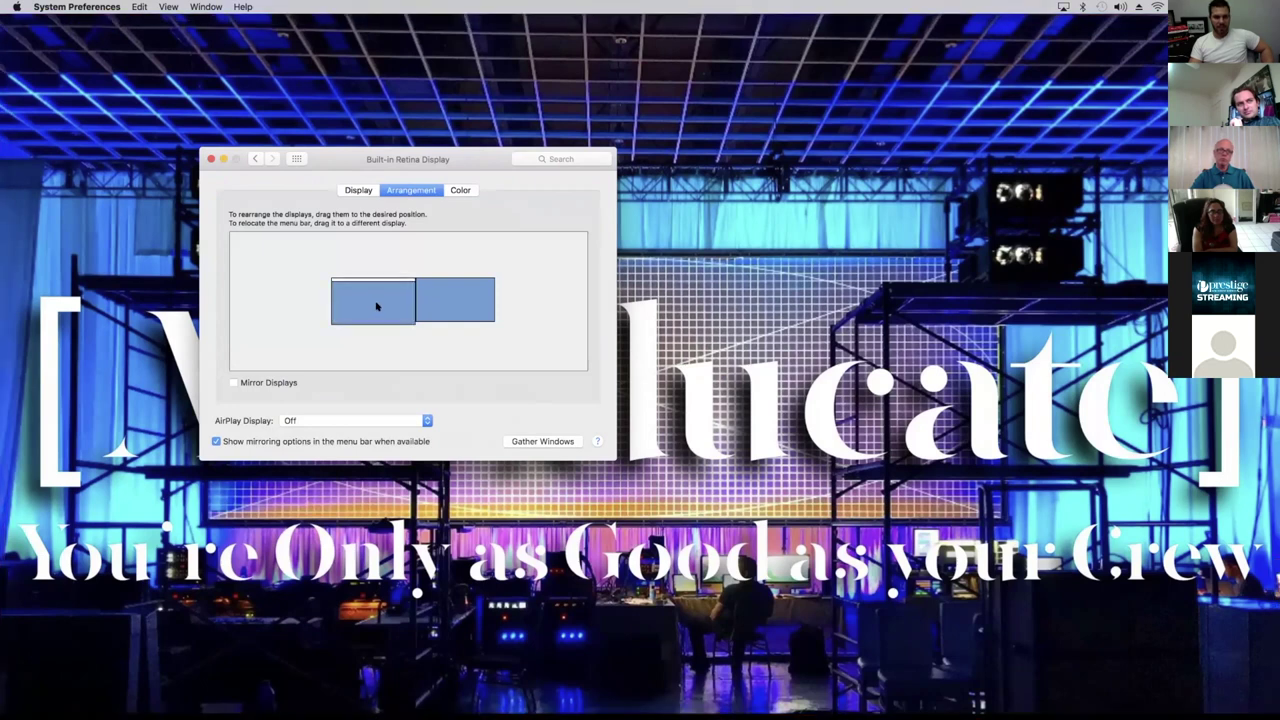
pyautogui.click(437, 295)
pyautogui.click(437, 295)
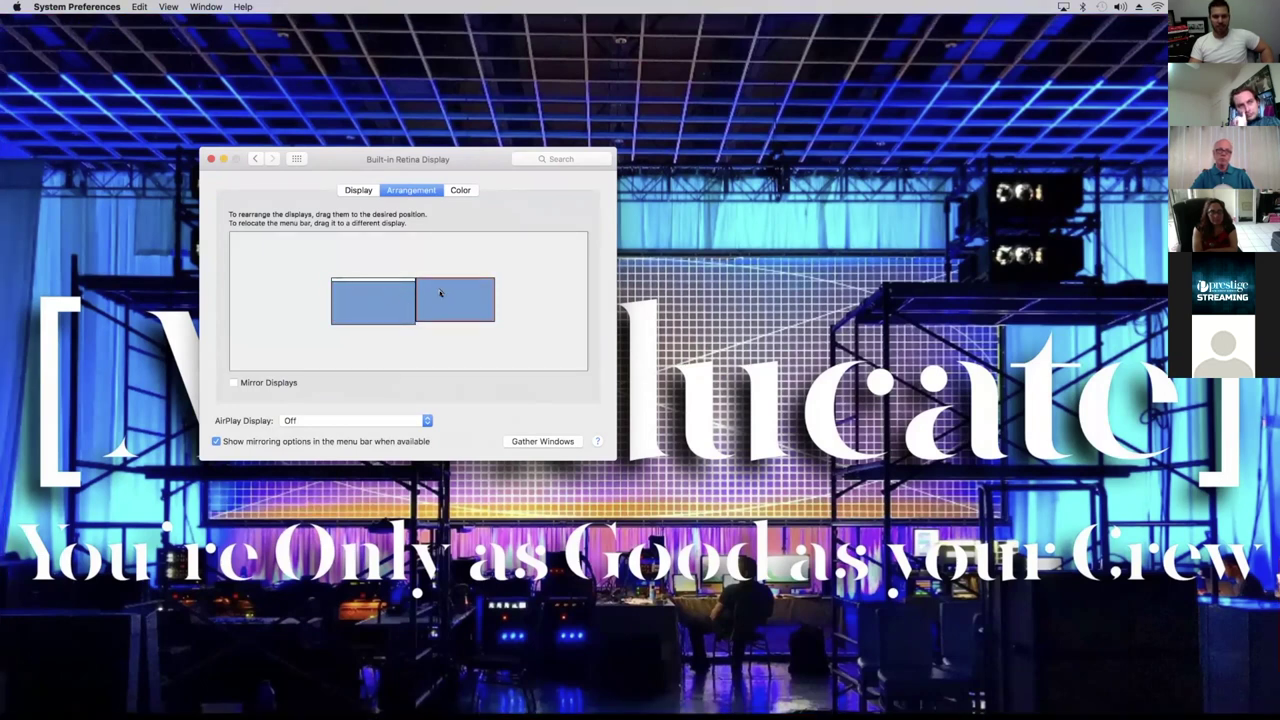
# Gather the display settings windows and separate them to examine the ONN TV's resolution and refresh rate
pyautogui.click(534, 440)
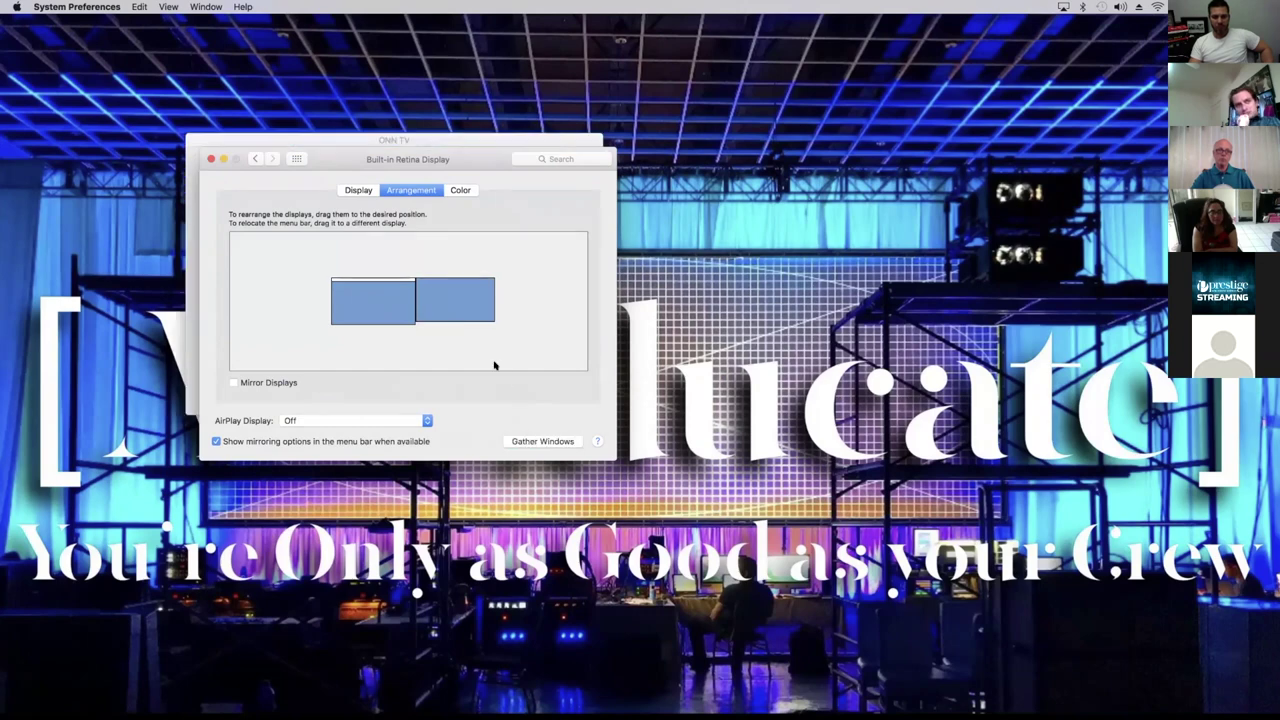
pyautogui.moveTo(455, 158); pyautogui.dragTo(311, 427)
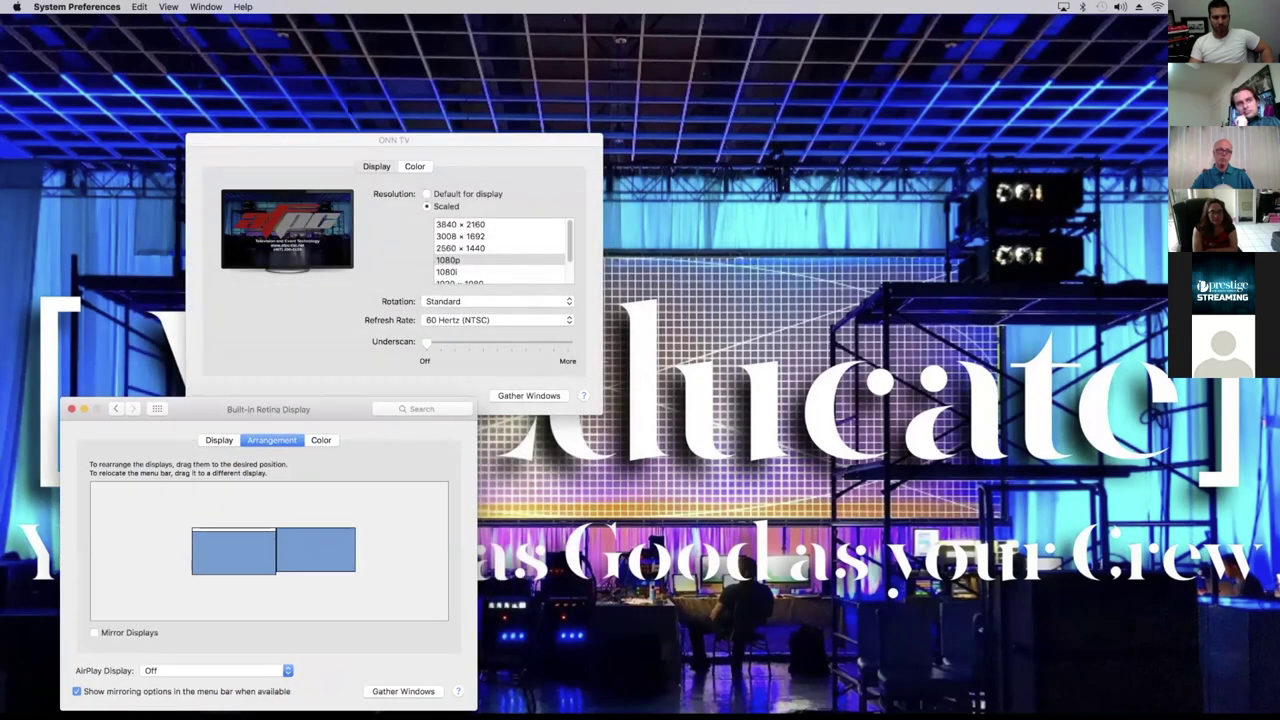
pyautogui.moveTo(358, 140); pyautogui.dragTo(573, 145)
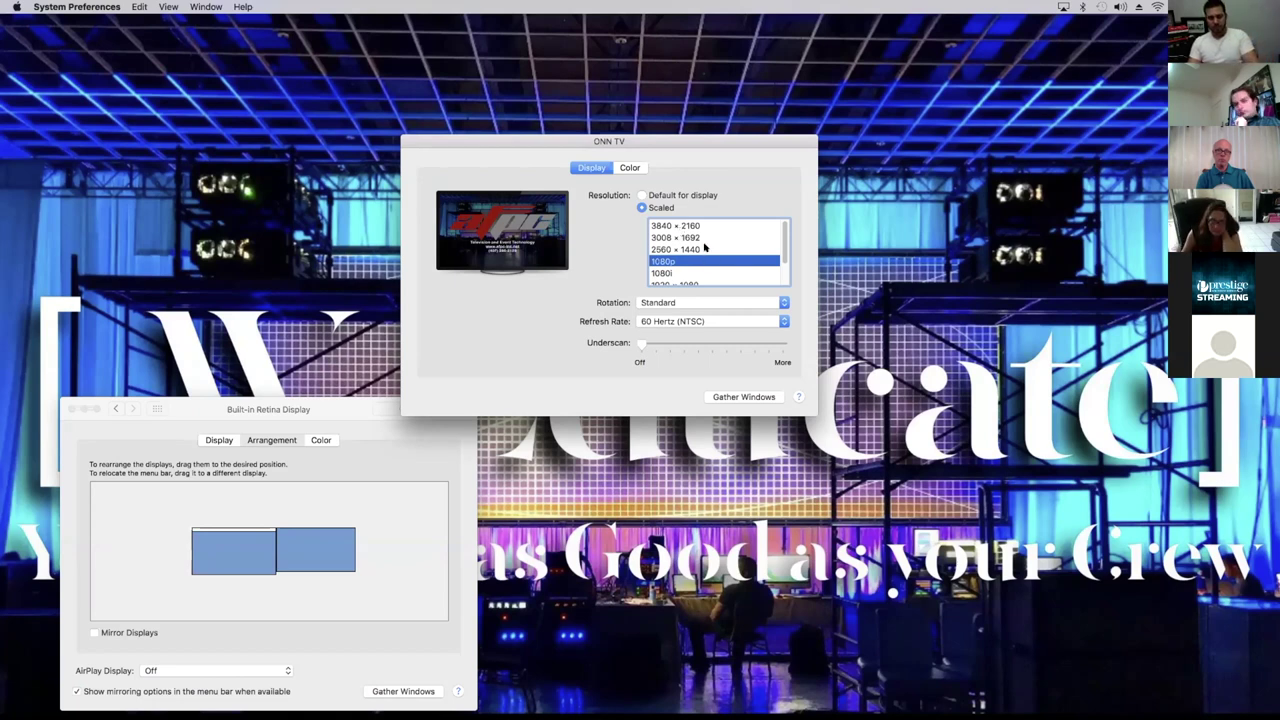
# Reveal the Detect Displays option in the display settings and close System Preferences
pyautogui.press('alt')
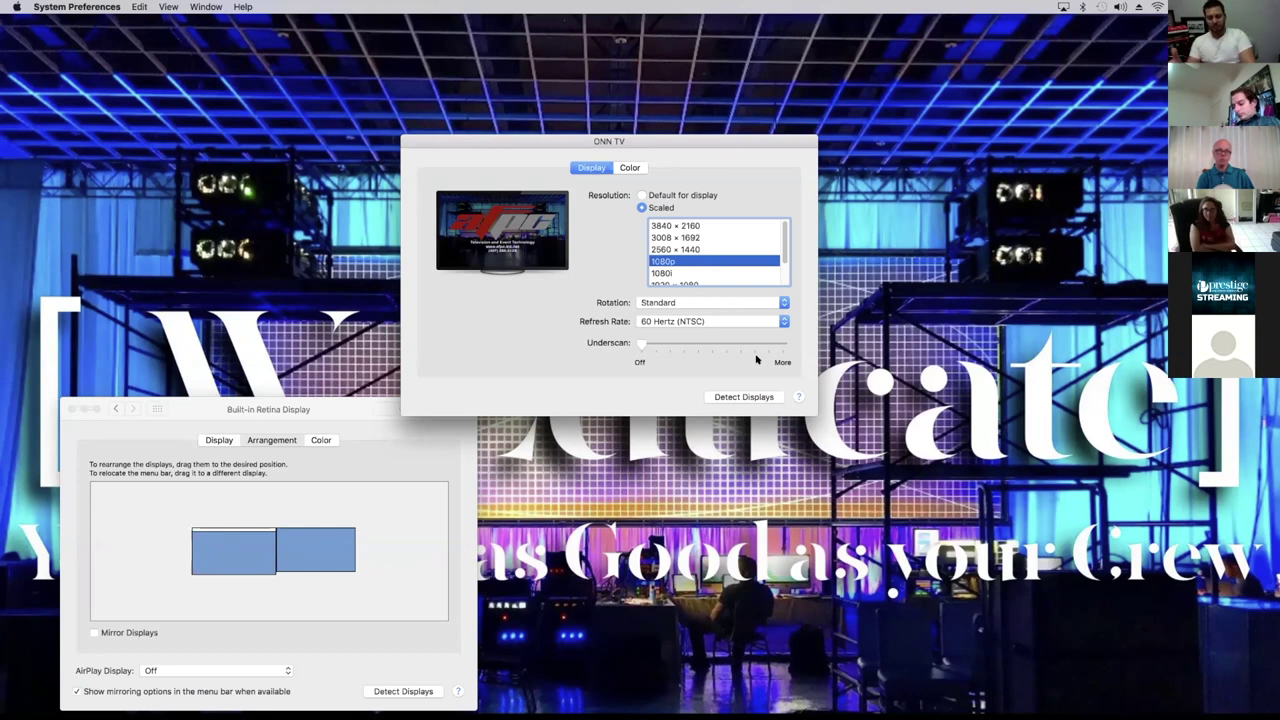
pyautogui.press('alt')
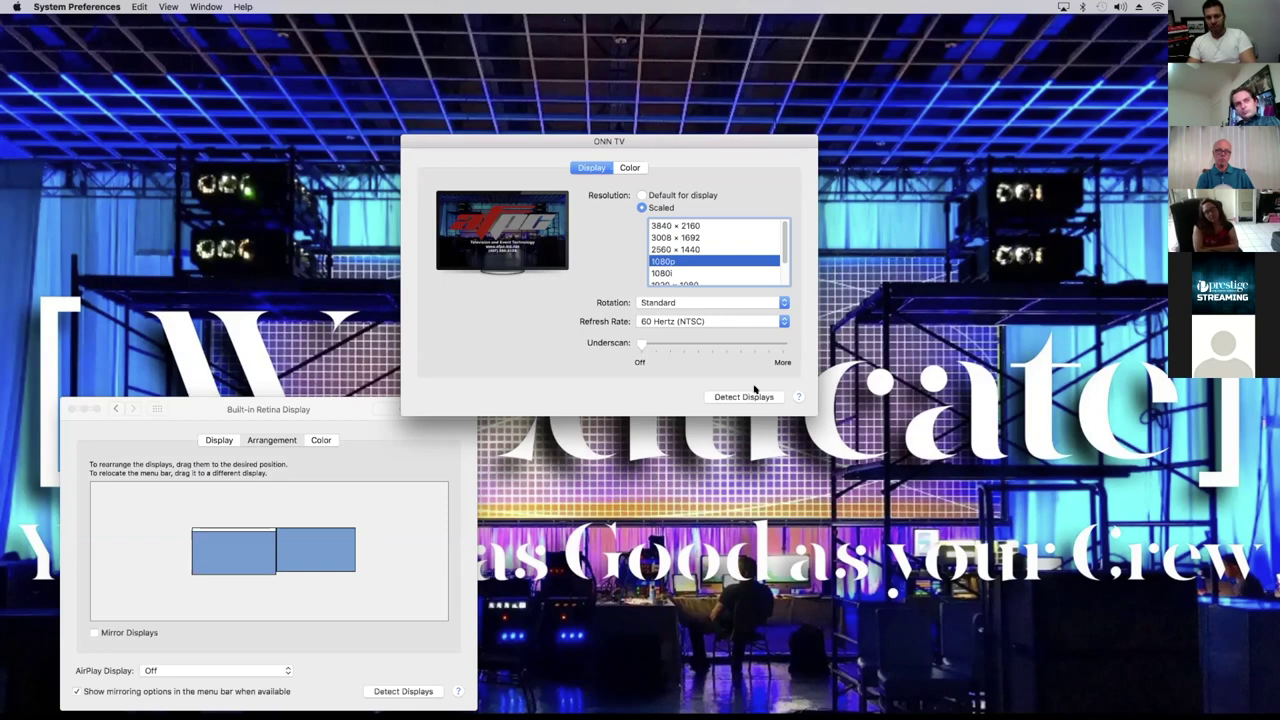
pyautogui.press('alt')
pyautogui.moveTo(336, 409); pyautogui.dragTo(454, 114)
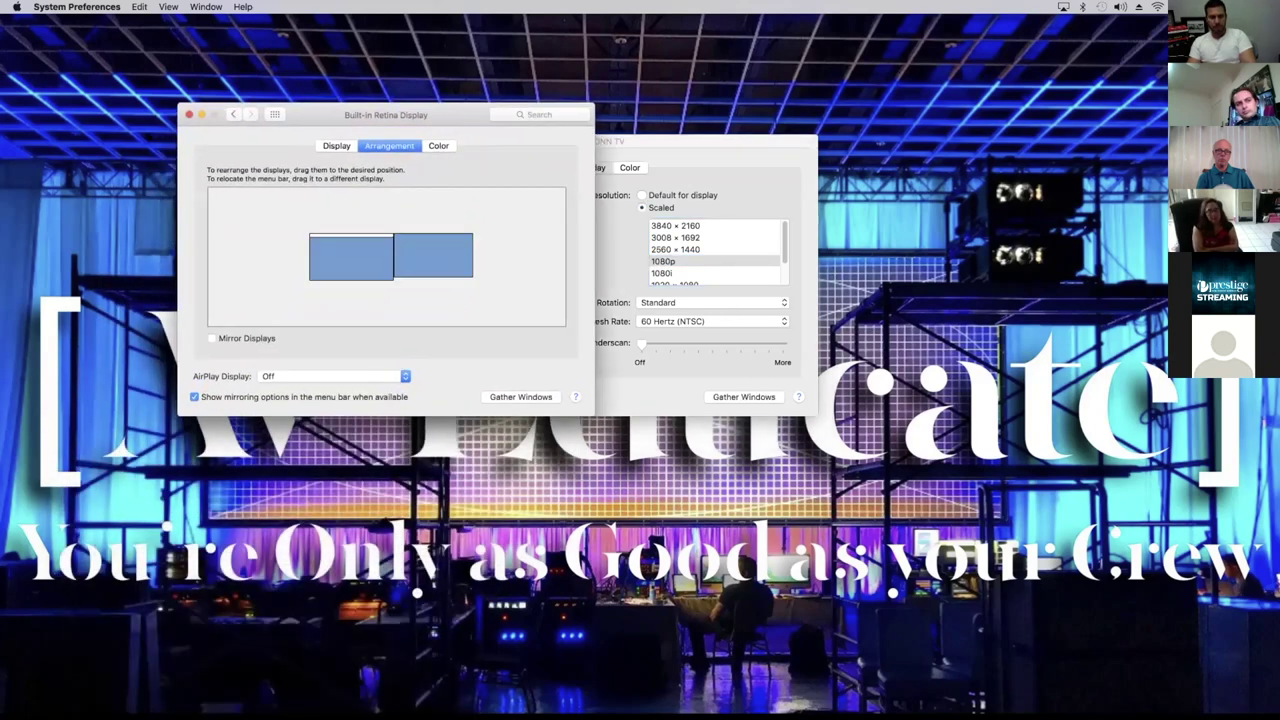
pyautogui.keyDown('alt'); pyautogui.click(189, 114); pyautogui.keyUp('alt')
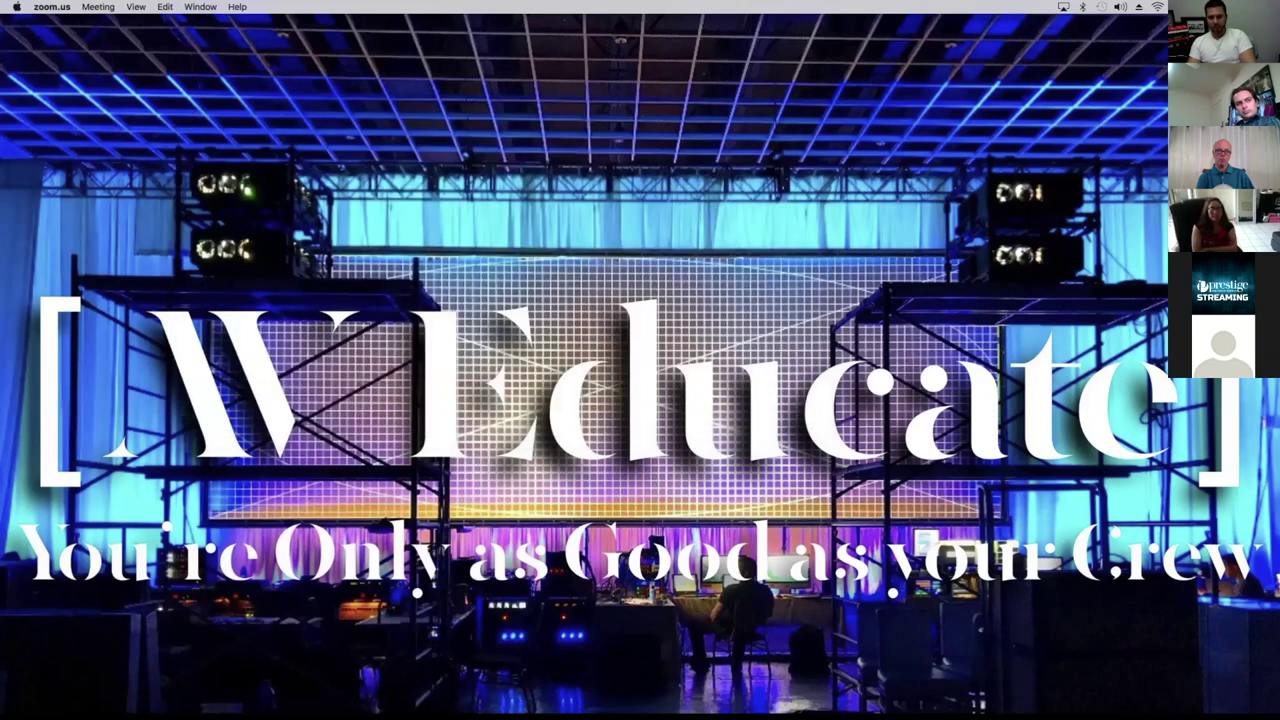
# Switch to PlaybackPro Plus, open the PBP2 show from AFPC Test Clips, and enlarge its window
pyautogui.moveTo(608, 700)
pyautogui.click(524, 692)
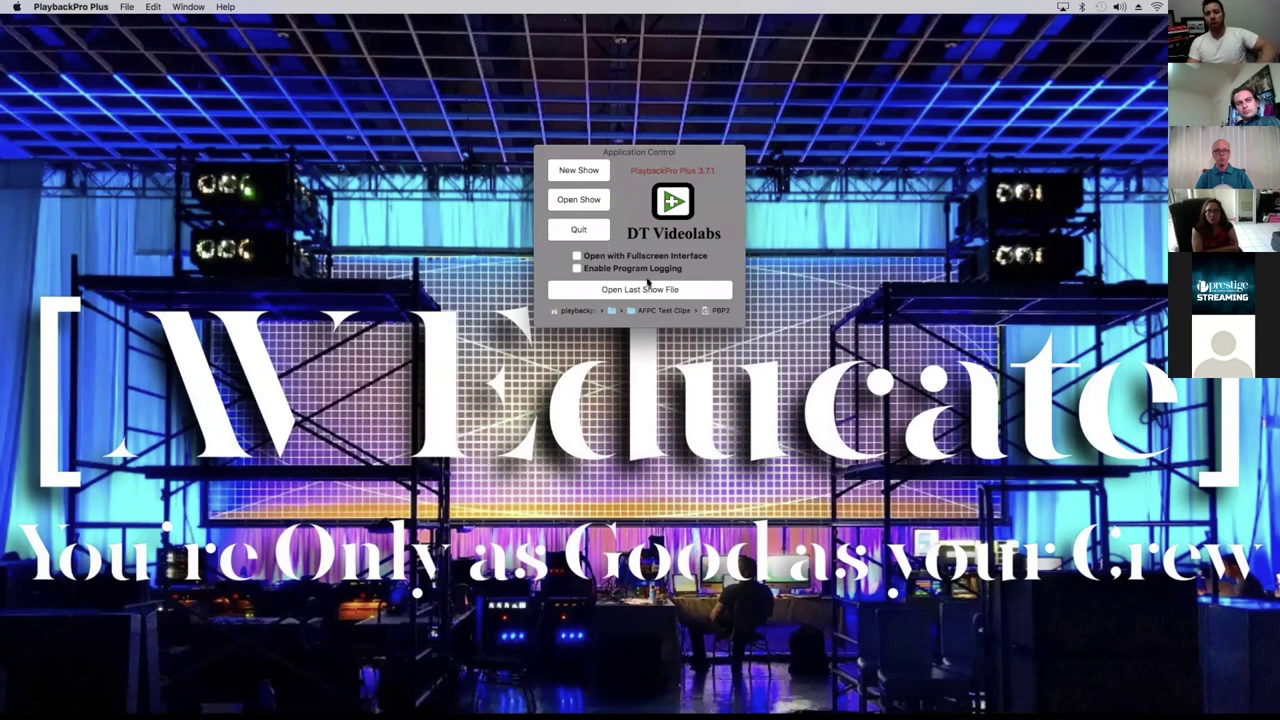
pyautogui.click(580, 200)
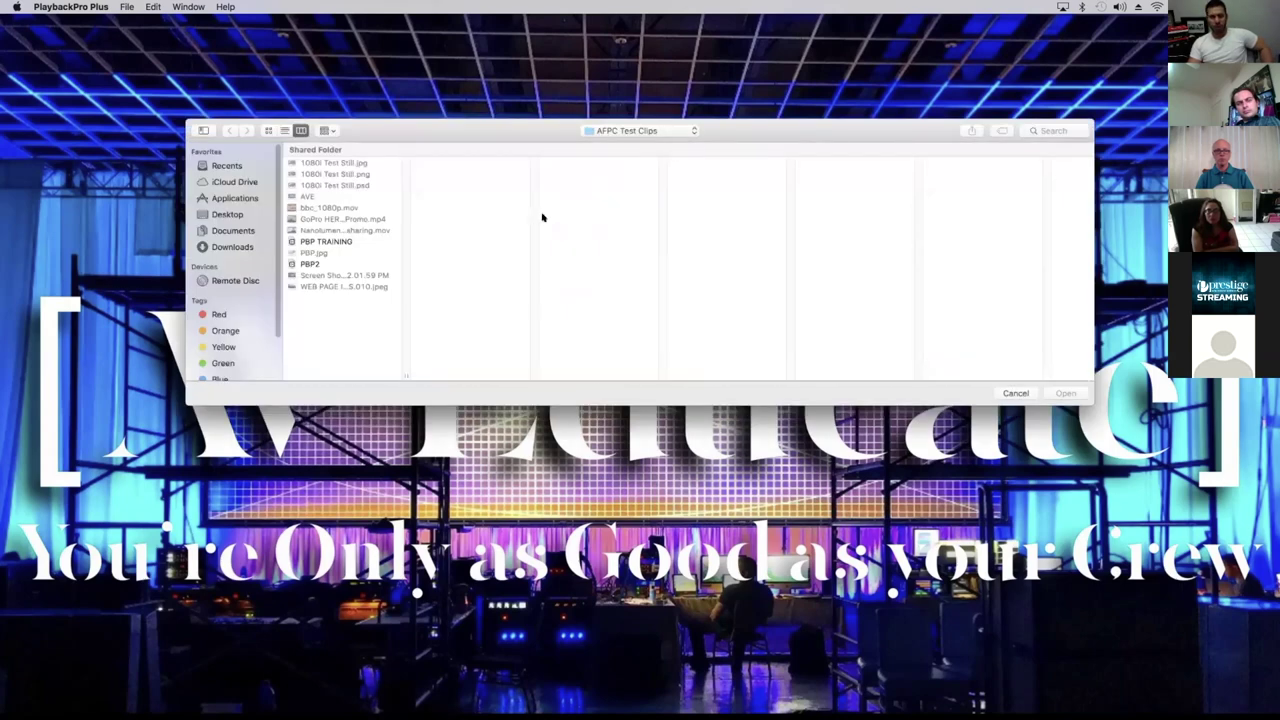
pyautogui.click(312, 265)
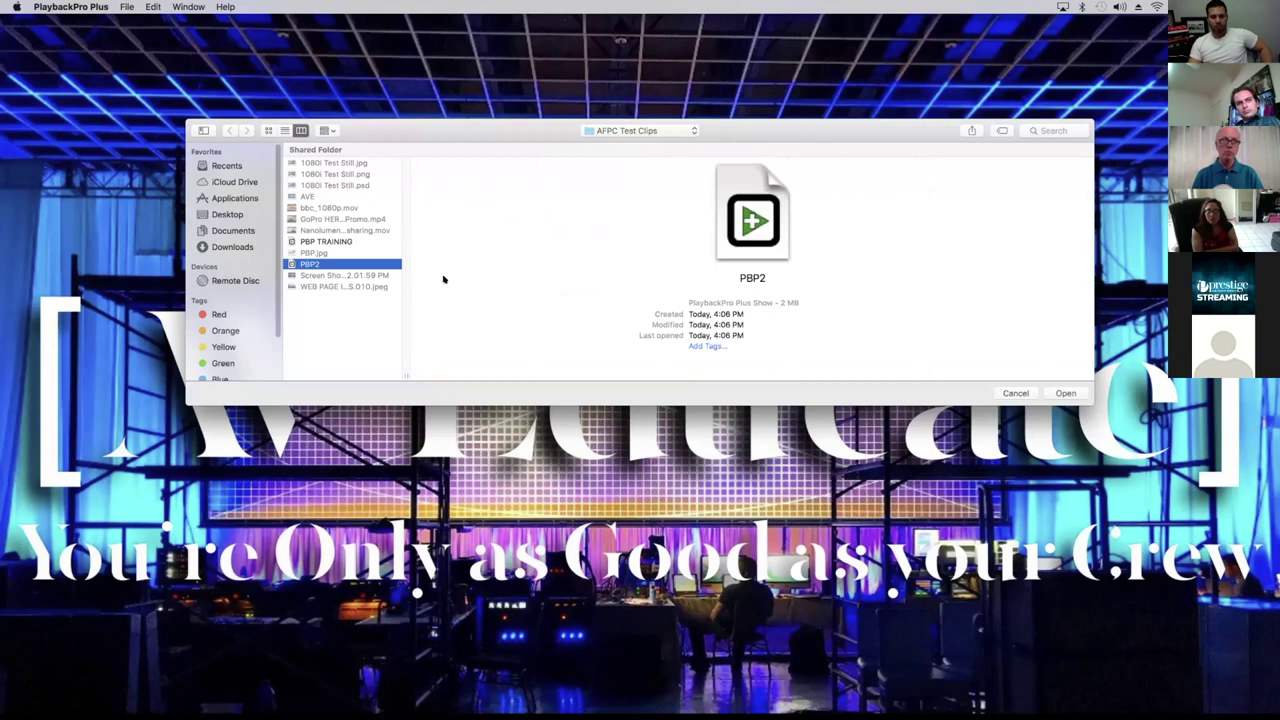
pyautogui.moveTo(903, 136); pyautogui.dragTo(785, 139)
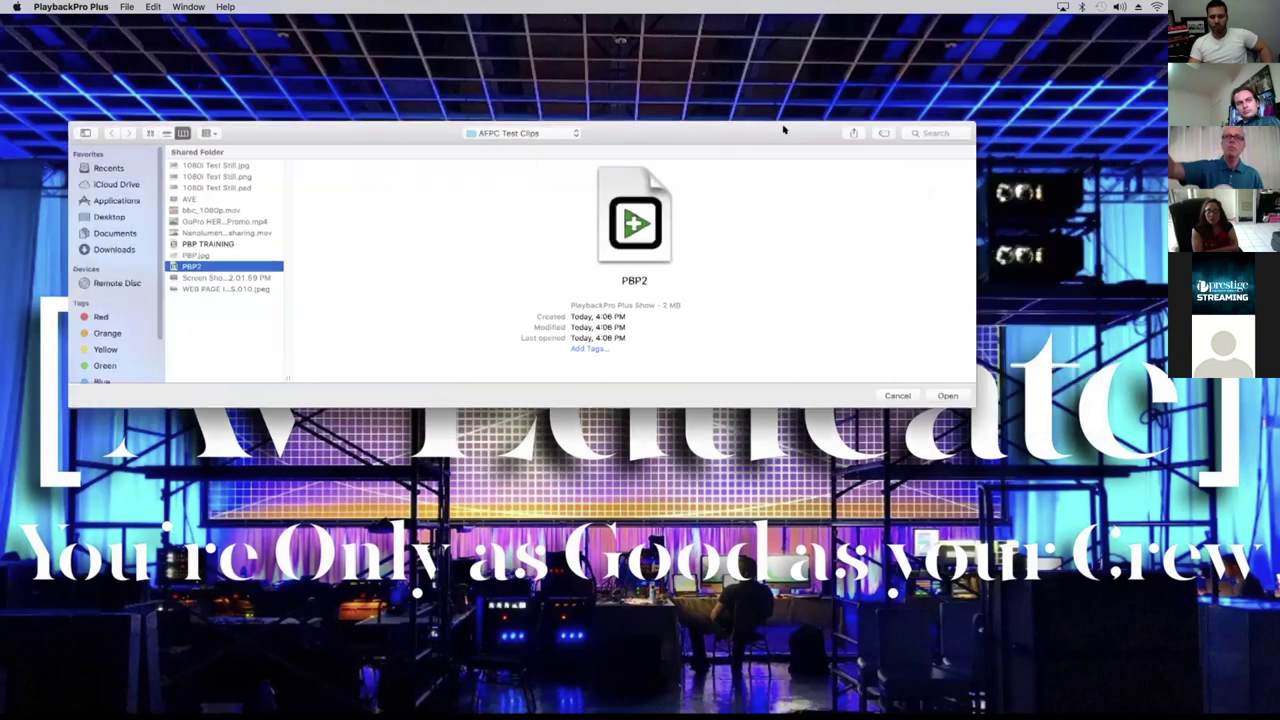
pyautogui.click(946, 396)
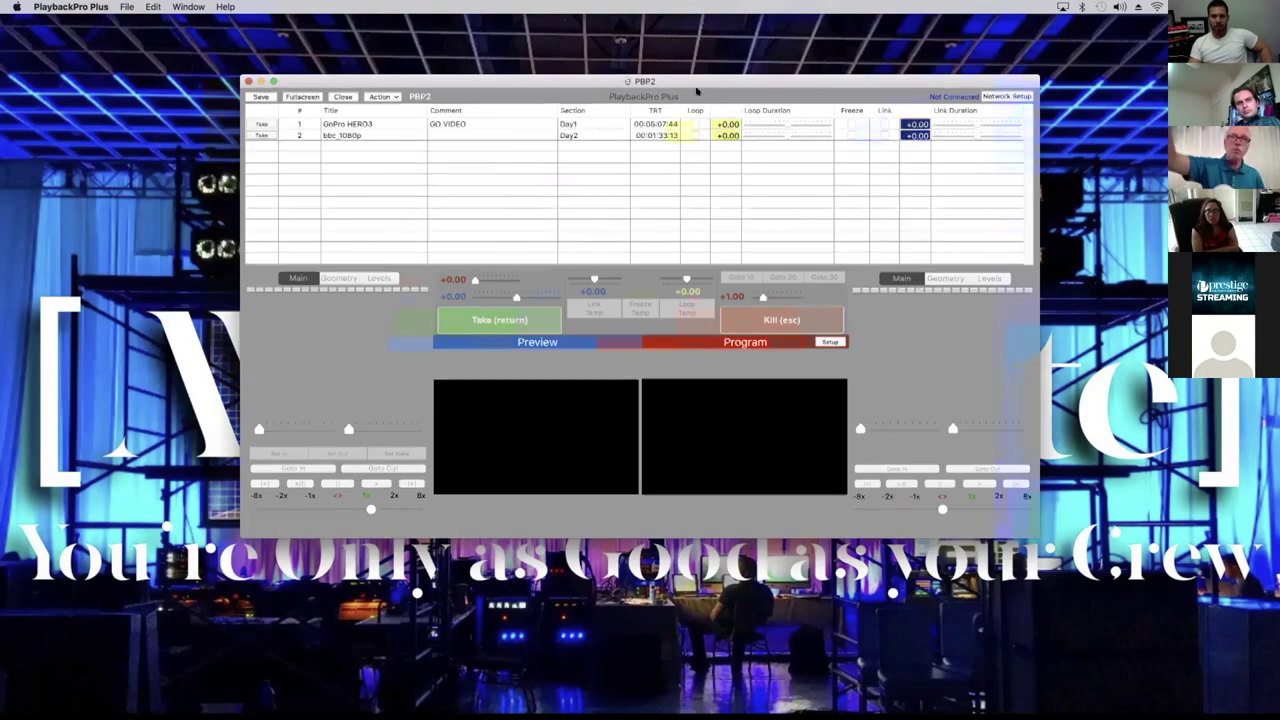
pyautogui.moveTo(828, 79); pyautogui.dragTo(593, 27)
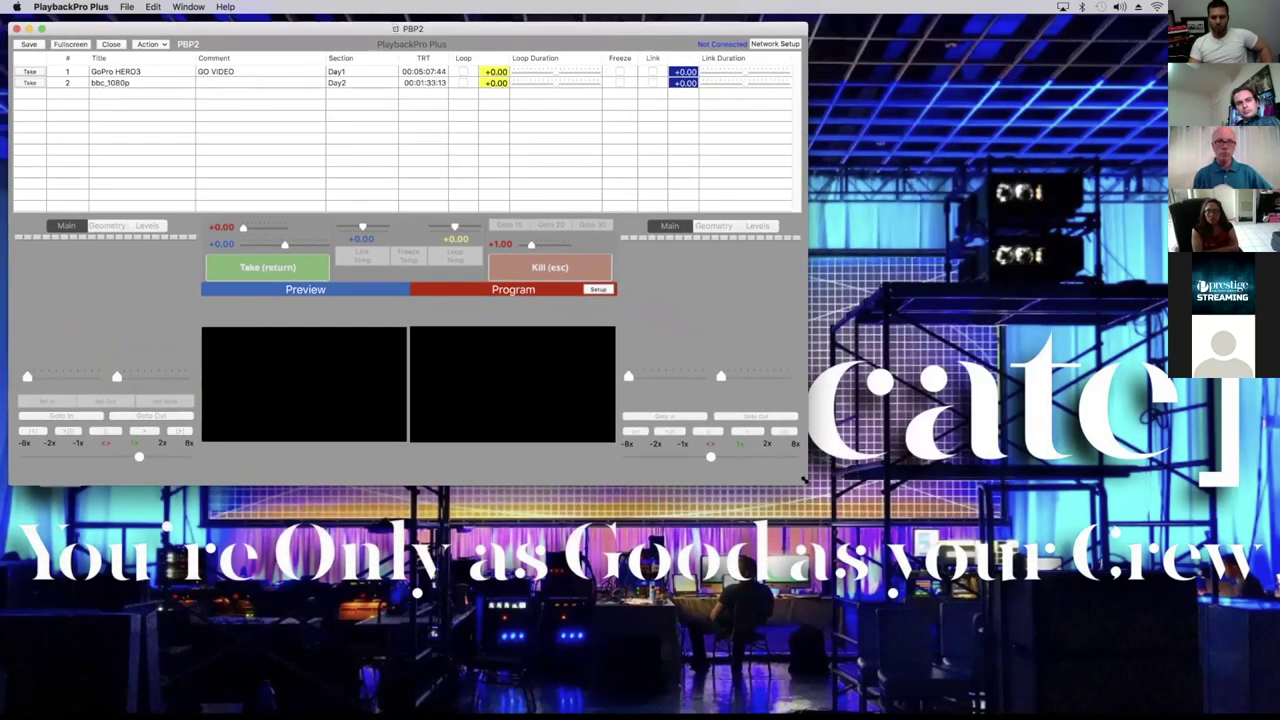
pyautogui.moveTo(806, 485); pyautogui.dragTo(1081, 714)
# Set the Program output to 1,024 × 768 with a refresh of 30 and acknowledge the aspect ratio change
pyautogui.click(809, 378)
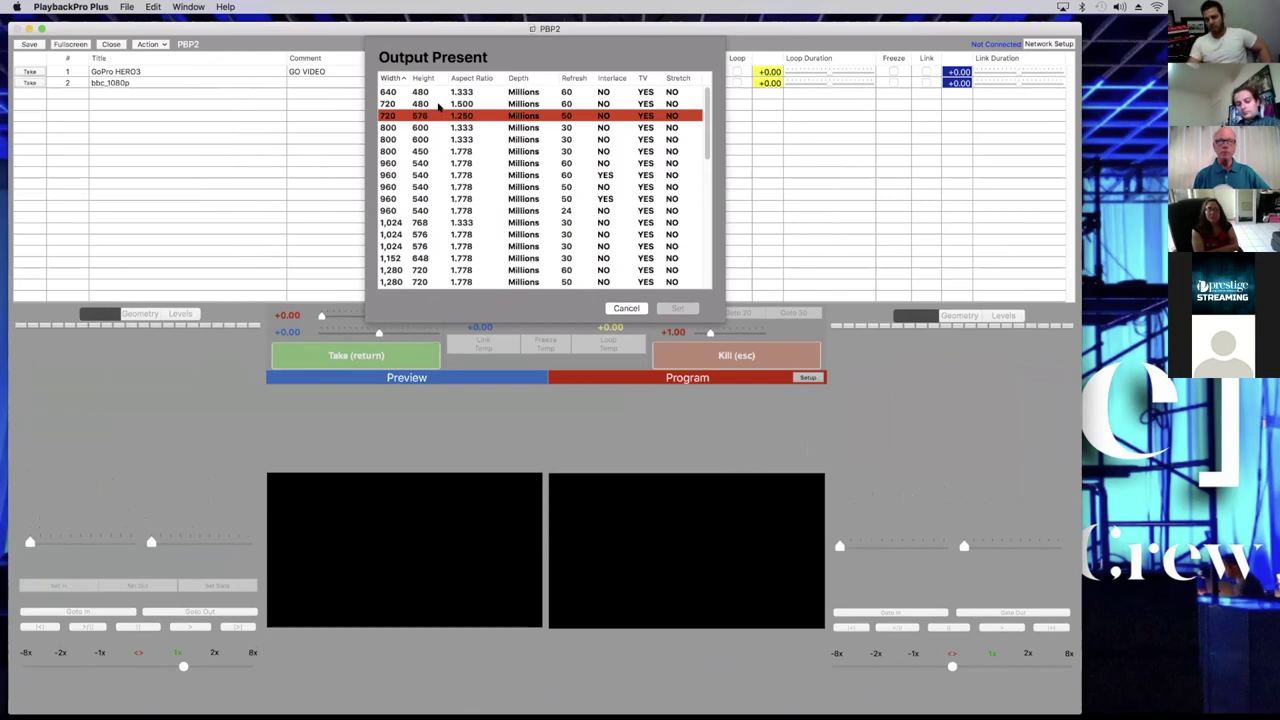
pyautogui.moveTo(706, 138); pyautogui.dragTo(707, 170)
pyautogui.click(443, 138)
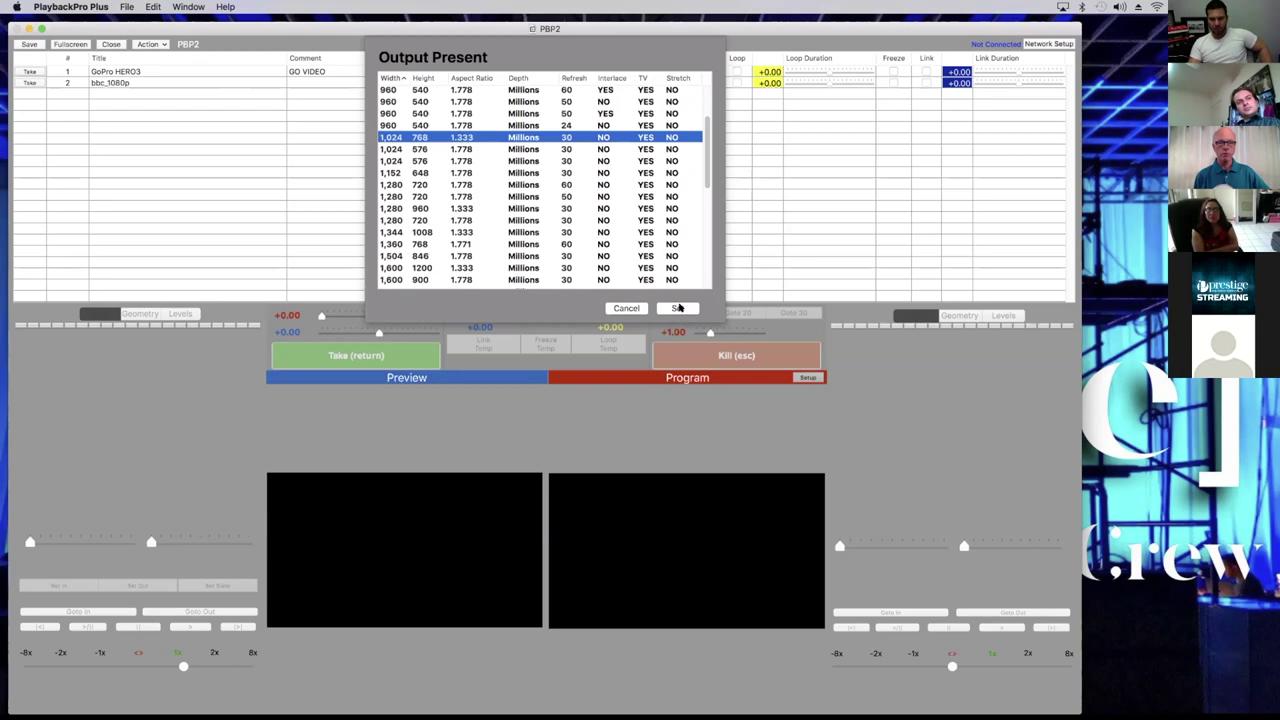
pyautogui.click(677, 308)
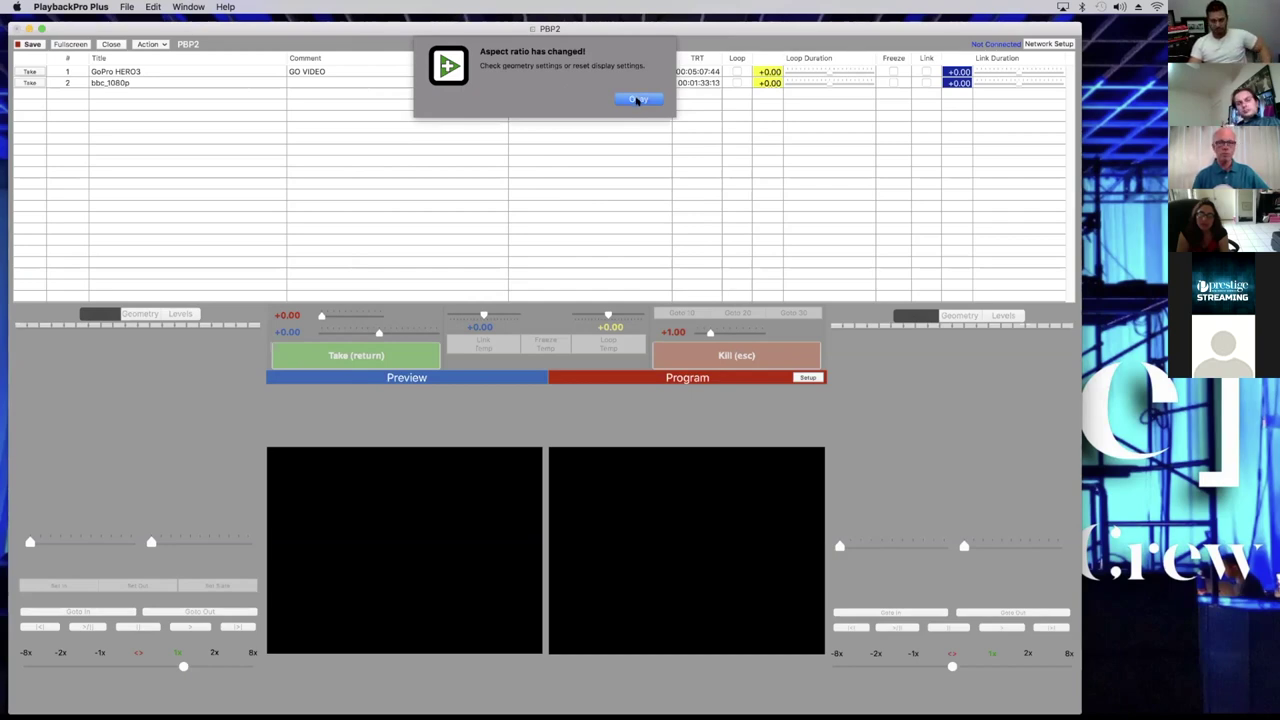
pyautogui.click(636, 100)
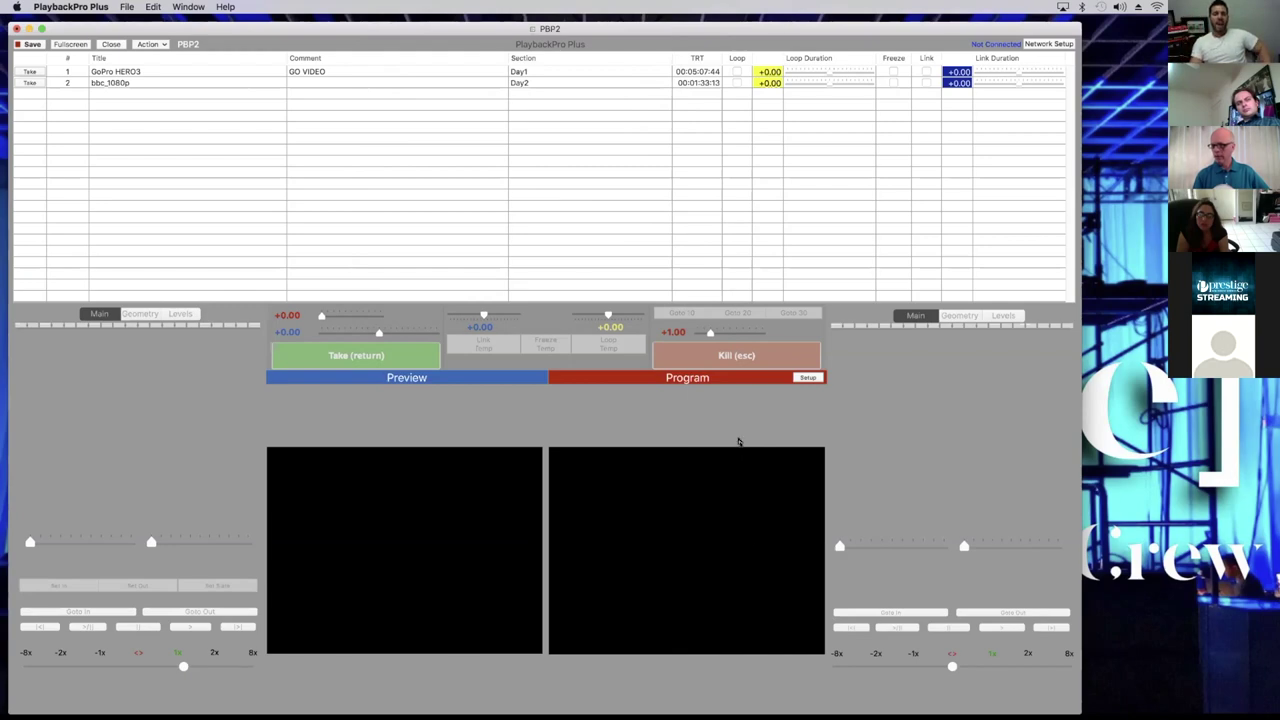
# Cue GoPro HERO3 at about 00:00:30 in Preview and set its Fade In and Fade Out to 0.00
pyautogui.click(133, 72)
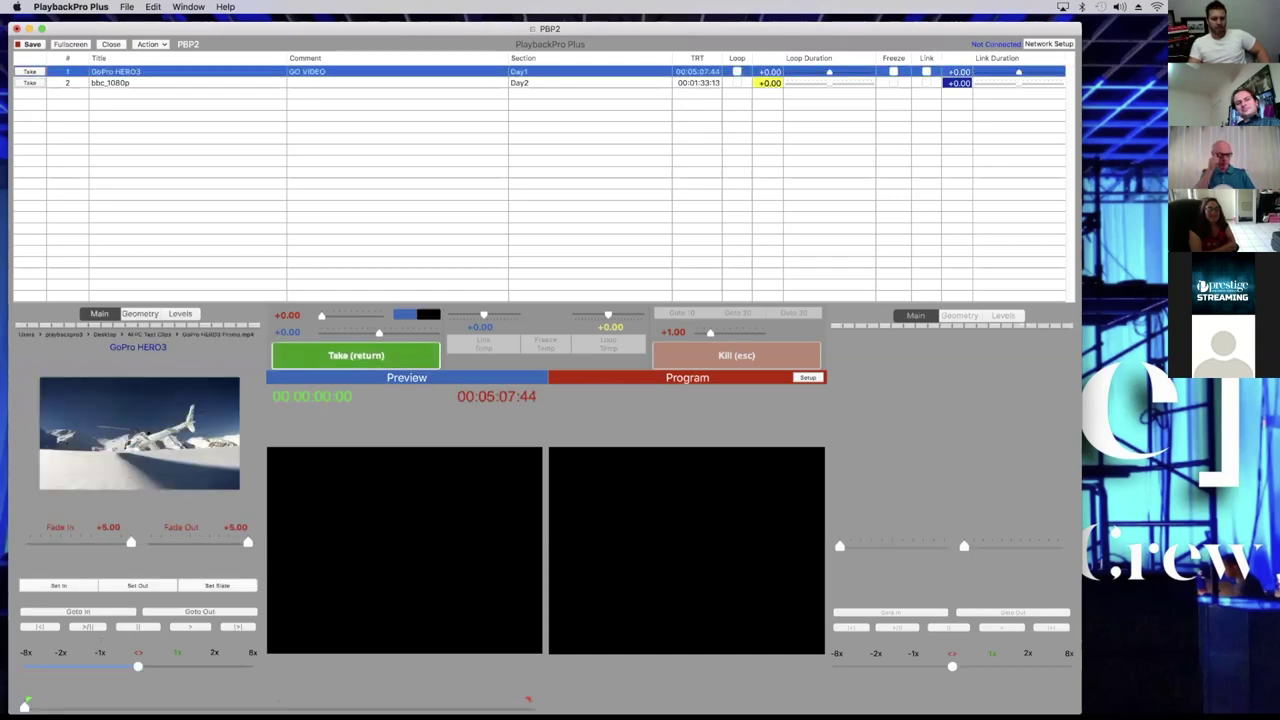
pyautogui.moveTo(25, 706); pyautogui.dragTo(74, 706)
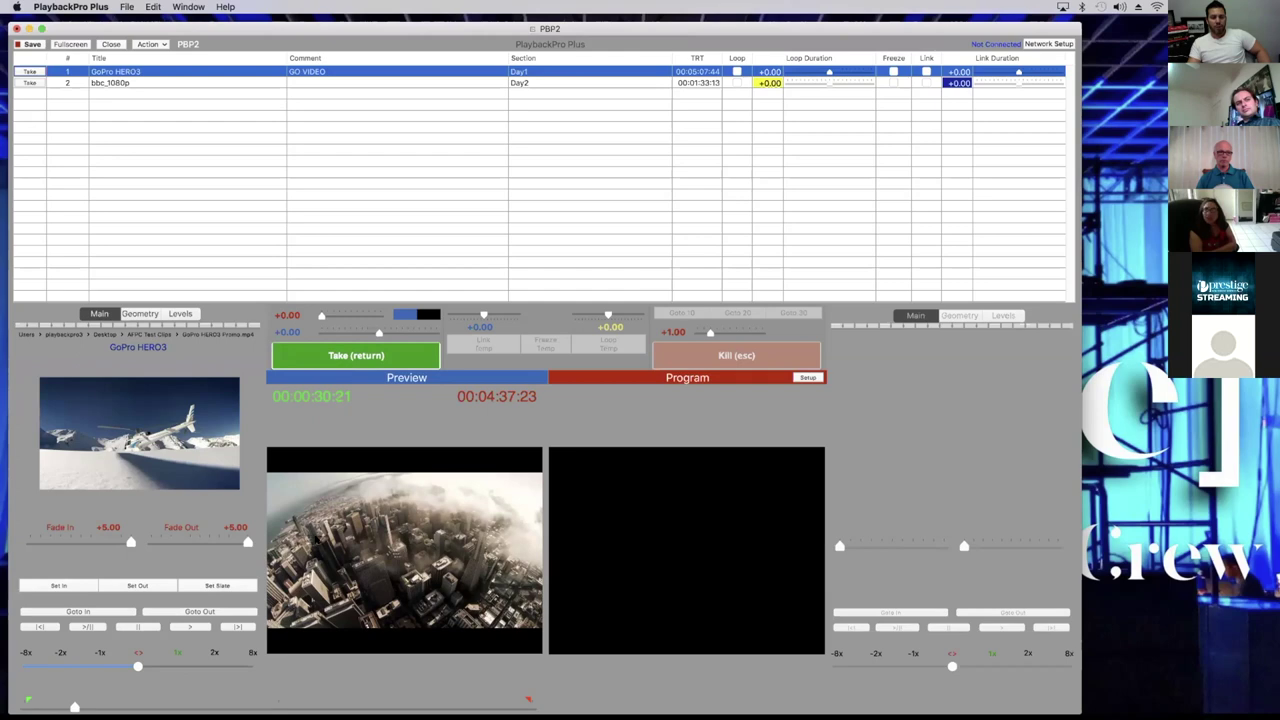
pyautogui.moveTo(248, 542); pyautogui.dragTo(129, 542)
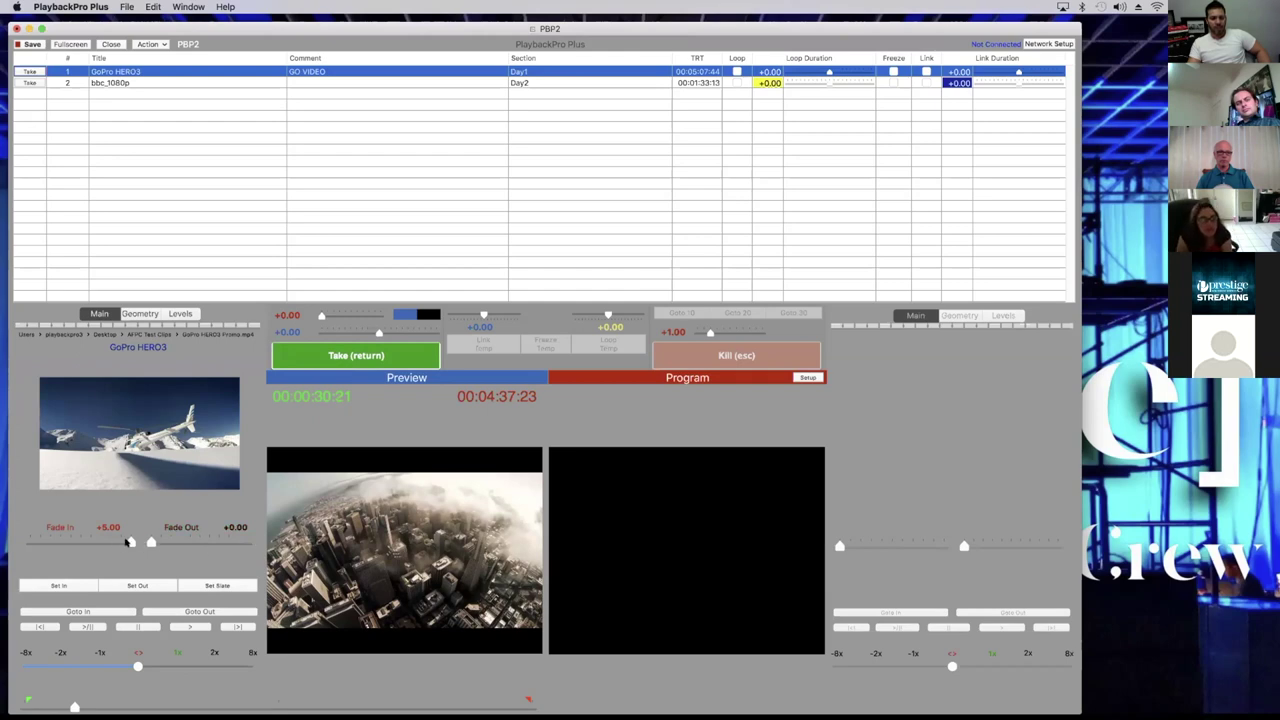
pyautogui.click(28, 545)
# Scale GoPro HERO3 to a geometry Size of about 131 and take the clip to Program
pyautogui.click(139, 313)
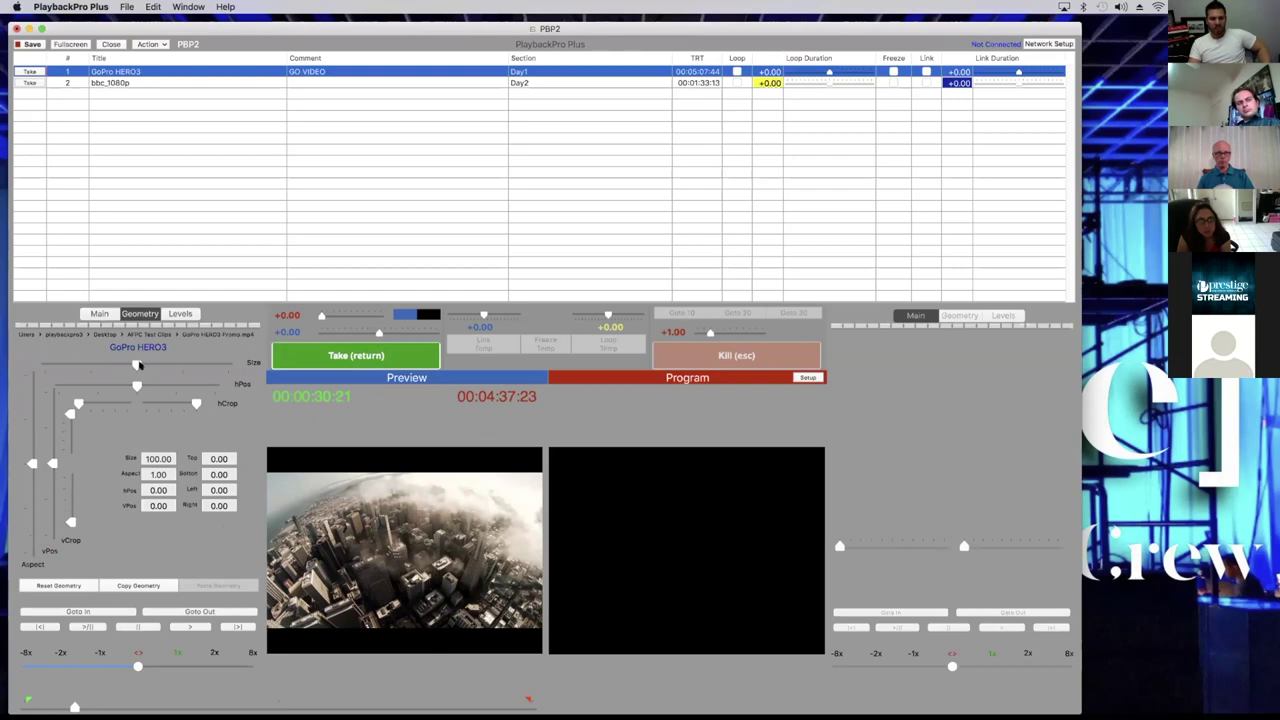
pyautogui.moveTo(136, 365); pyautogui.dragTo(151, 363)
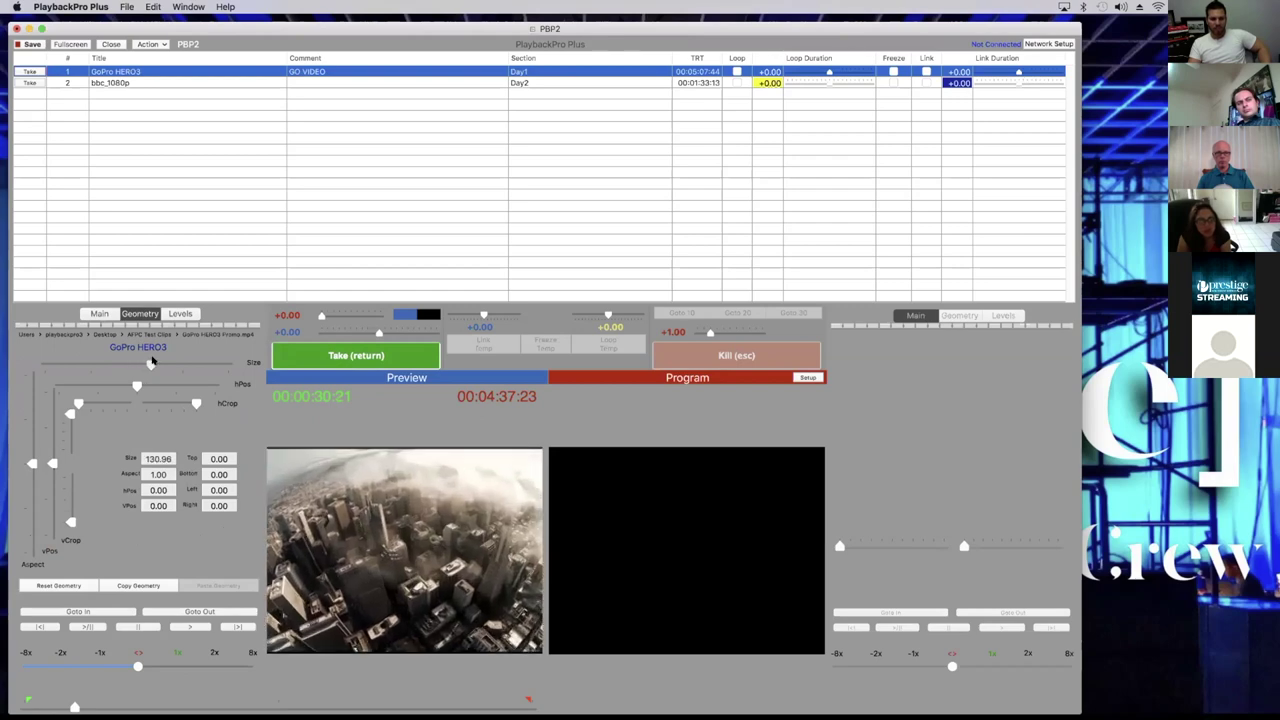
pyautogui.click(284, 351)
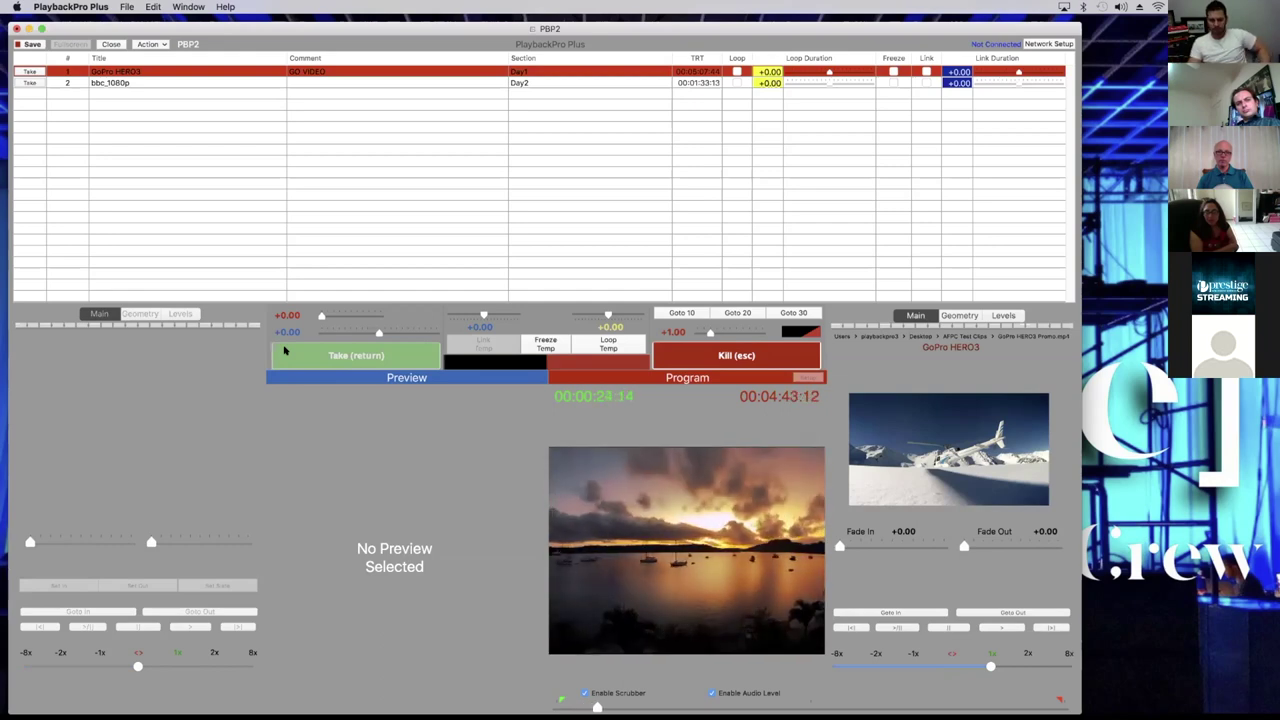
# Kill the Program clip and reset the geometry of GoPro HERO3
pyautogui.press('Escape')
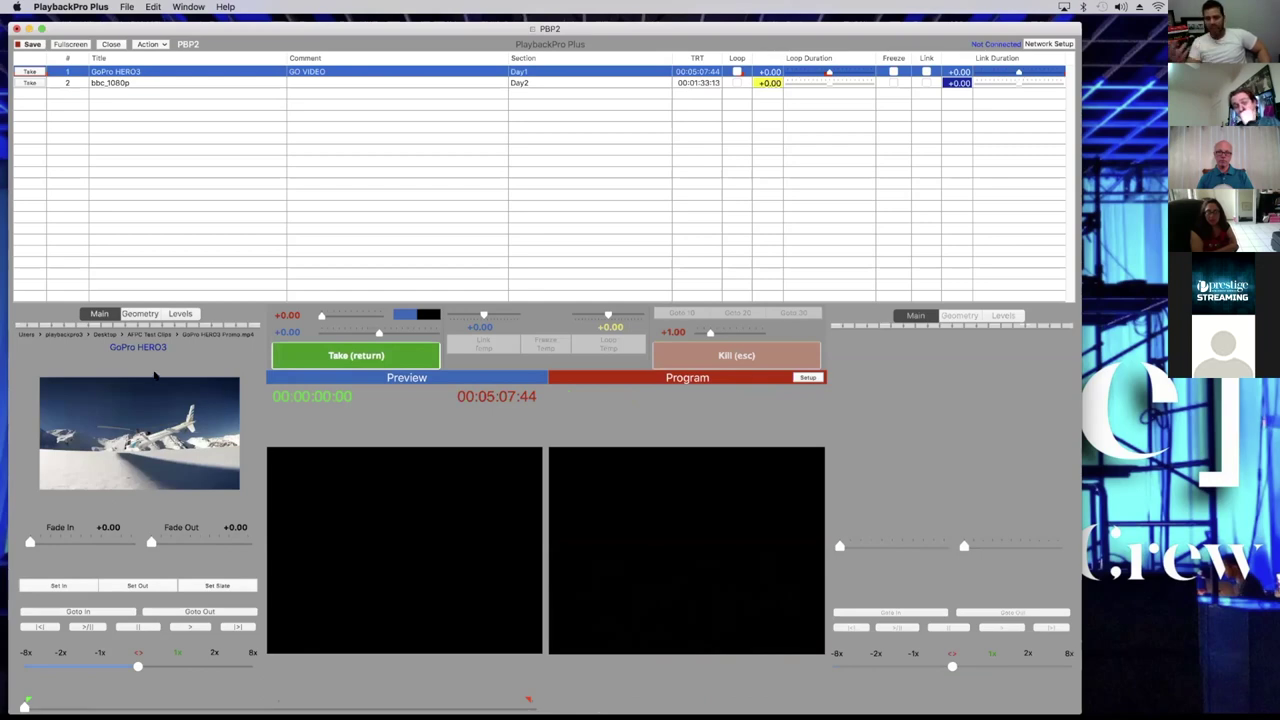
pyautogui.click(179, 315)
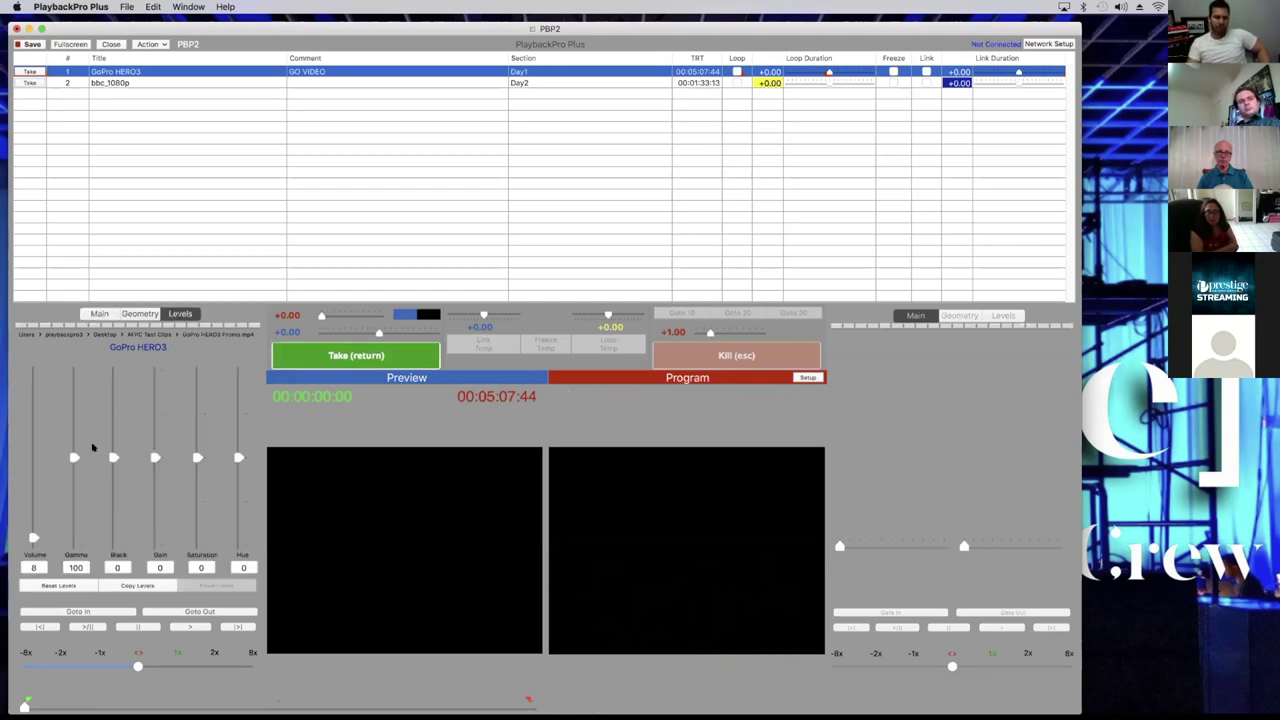
pyautogui.click(135, 314)
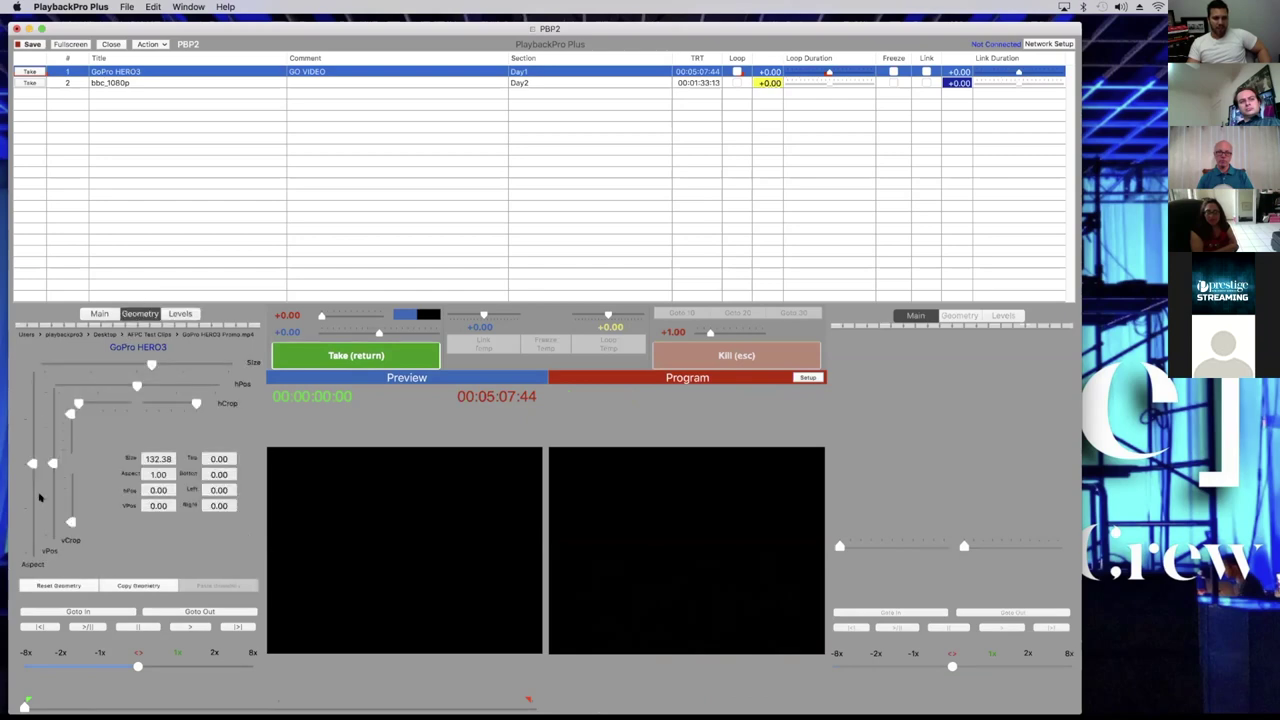
pyautogui.click(59, 584)
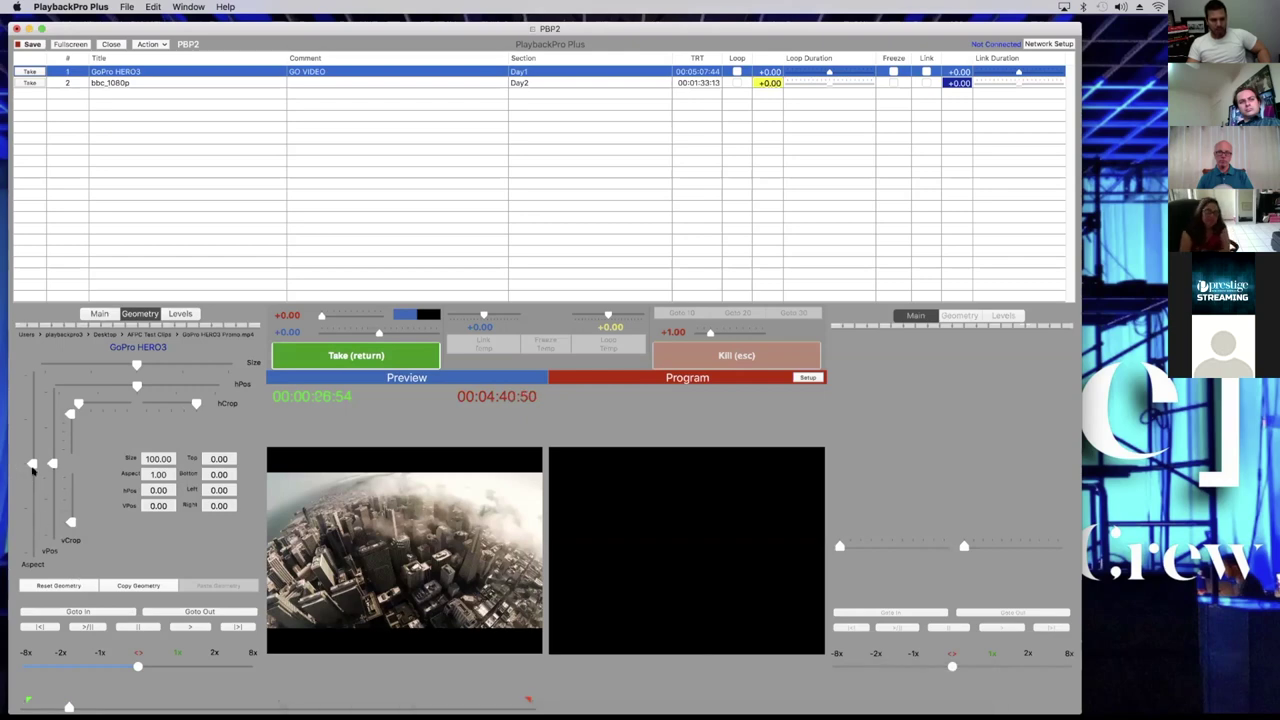
# Stretch GoPro HERO3 vertically to a geometry Aspect of about 1.34 and take the clip to Program
pyautogui.moveTo(32, 461); pyautogui.dragTo(33, 434)
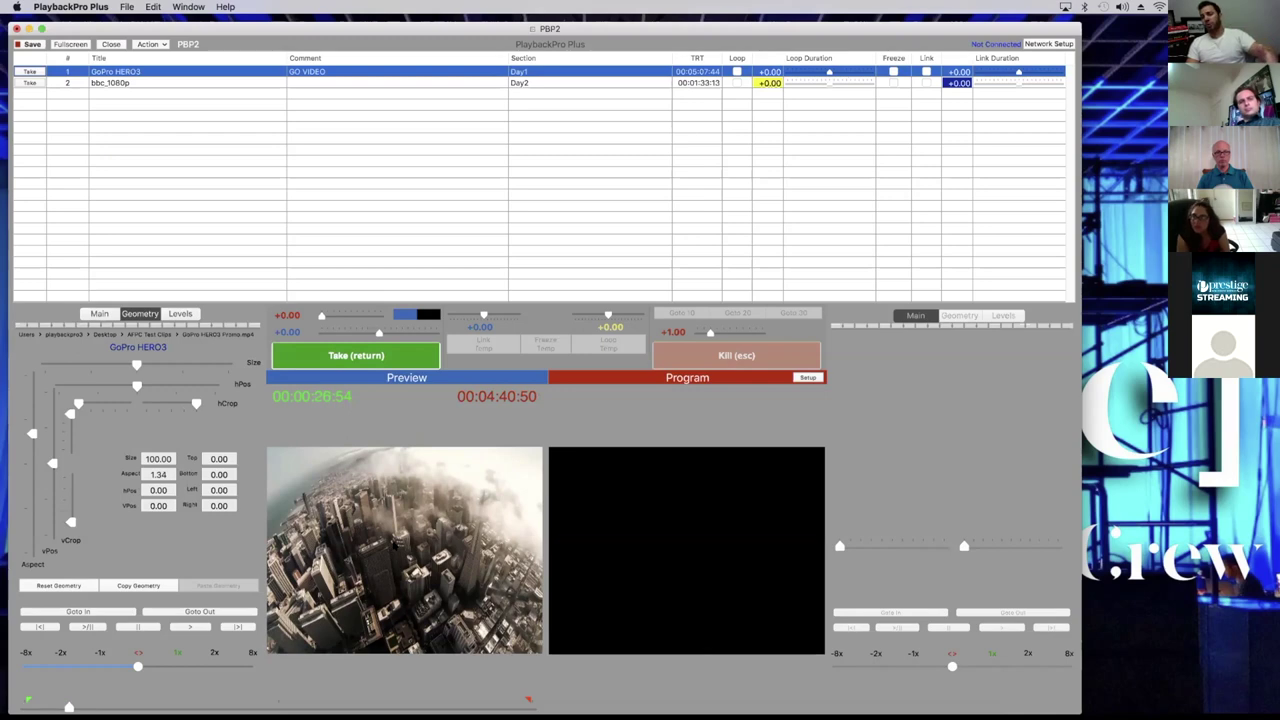
pyautogui.click(355, 357)
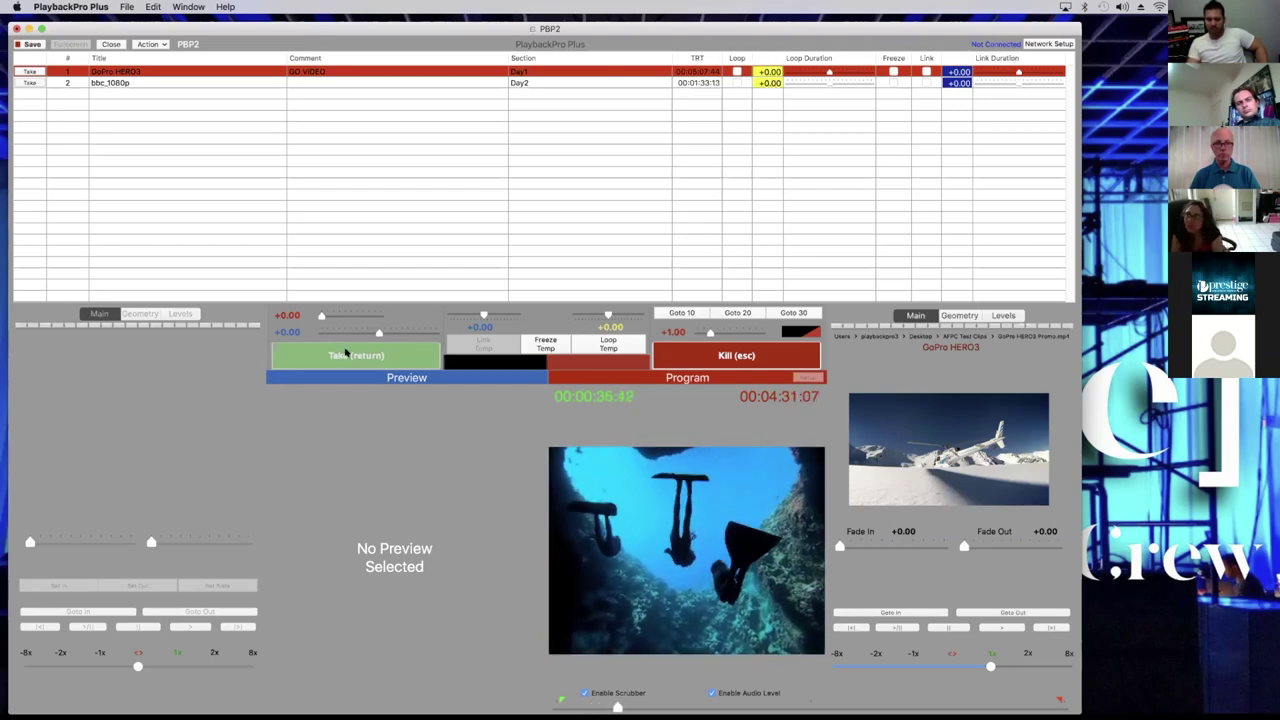
# Stop Program playback and restore GoPro HERO3's default geometry
pyautogui.click(710, 347)
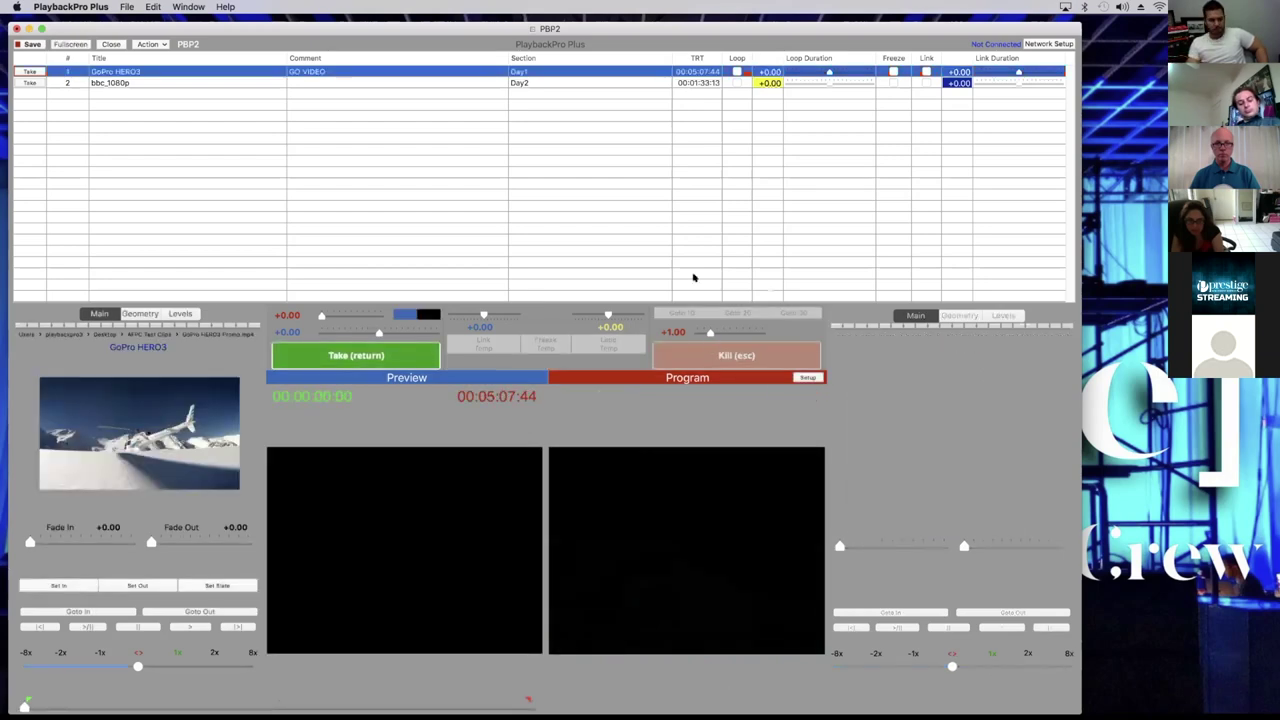
pyautogui.click(178, 312)
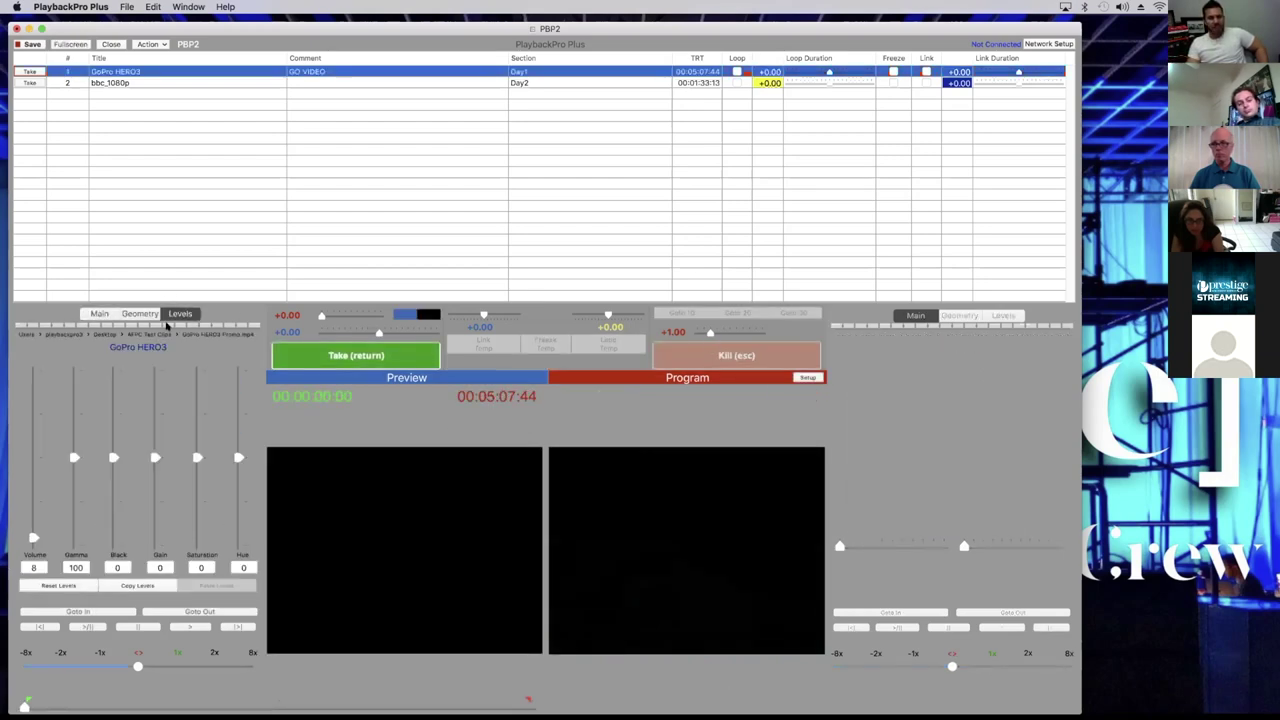
pyautogui.click(148, 313)
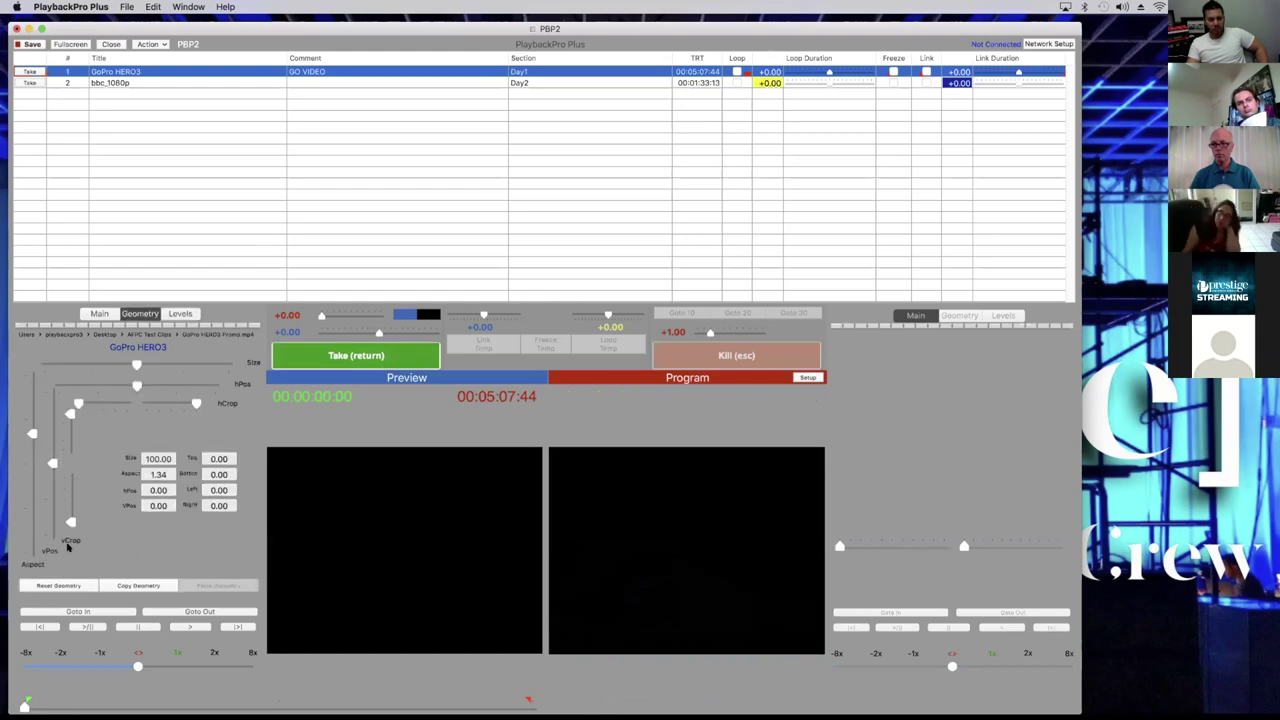
pyautogui.click(58, 584)
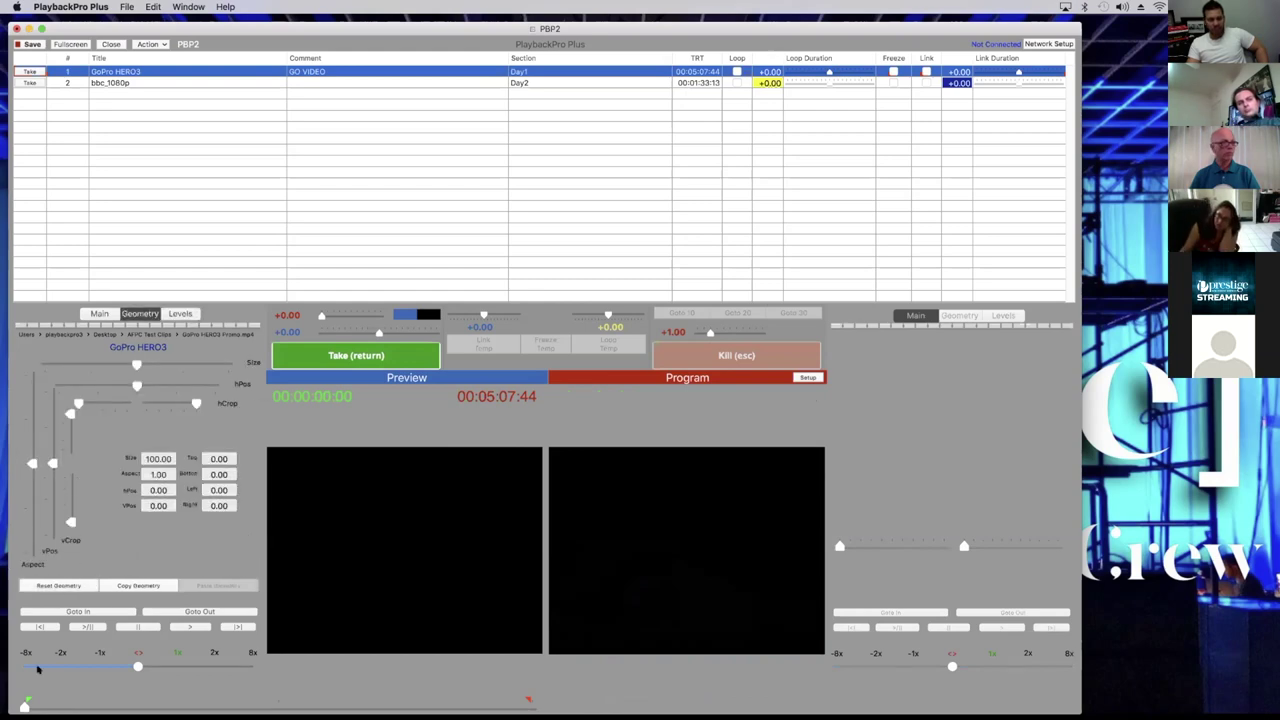
# Cue GoPro HERO3 at about 00:00:21, try an hPos of -1.90 and a vPos of 12.97, and reset the geometry after each
pyautogui.moveTo(24, 706); pyautogui.dragTo(60, 706)
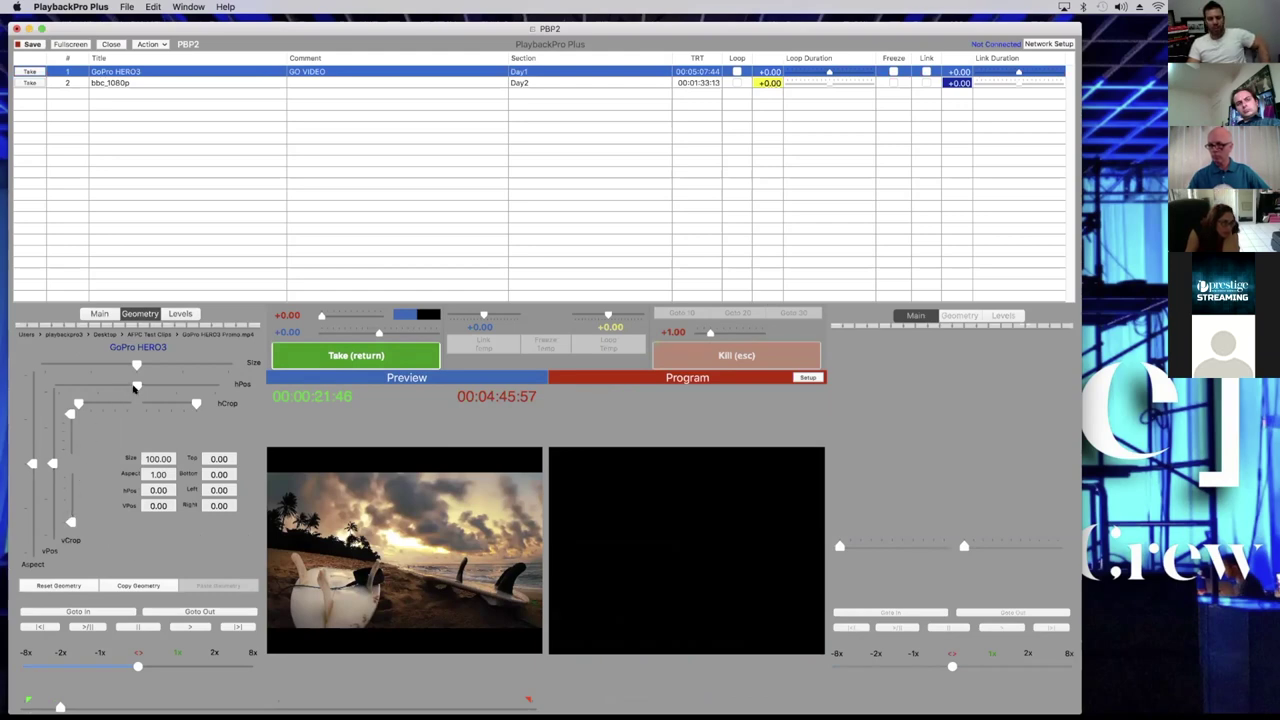
pyautogui.moveTo(136, 387); pyautogui.dragTo(134, 386)
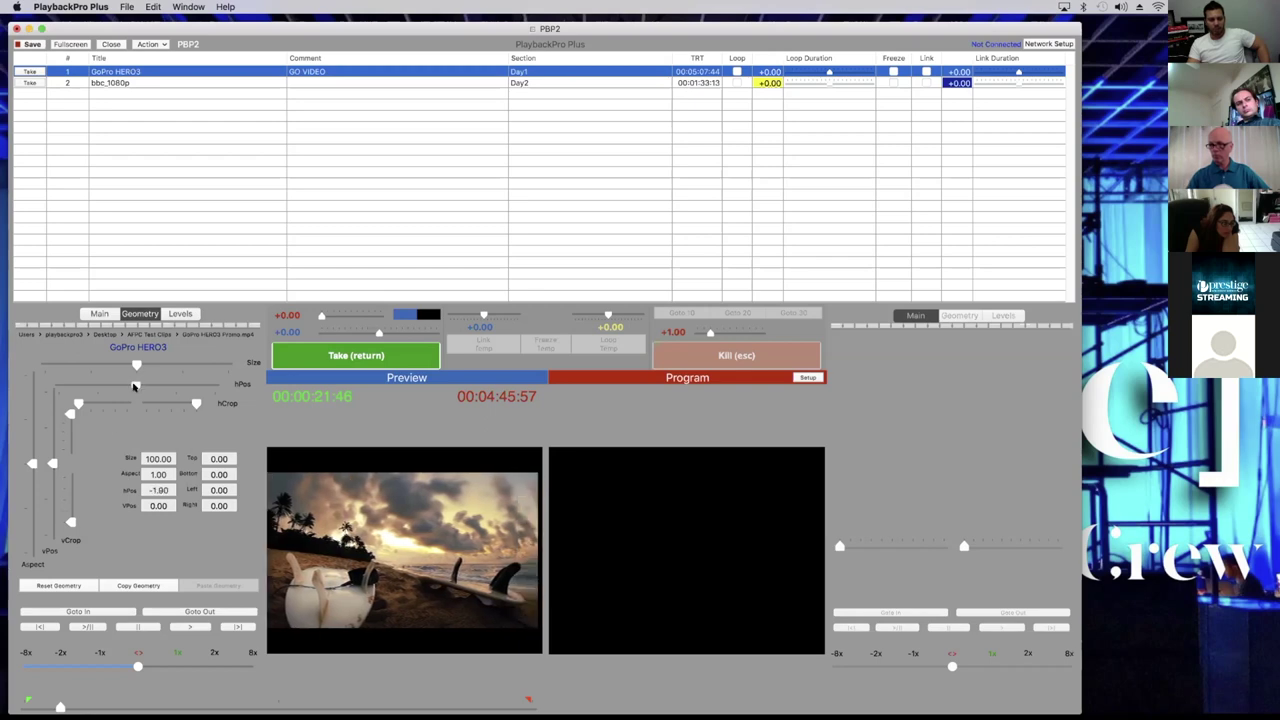
pyautogui.click(50, 585)
pyautogui.moveTo(52, 466); pyautogui.dragTo(53, 455)
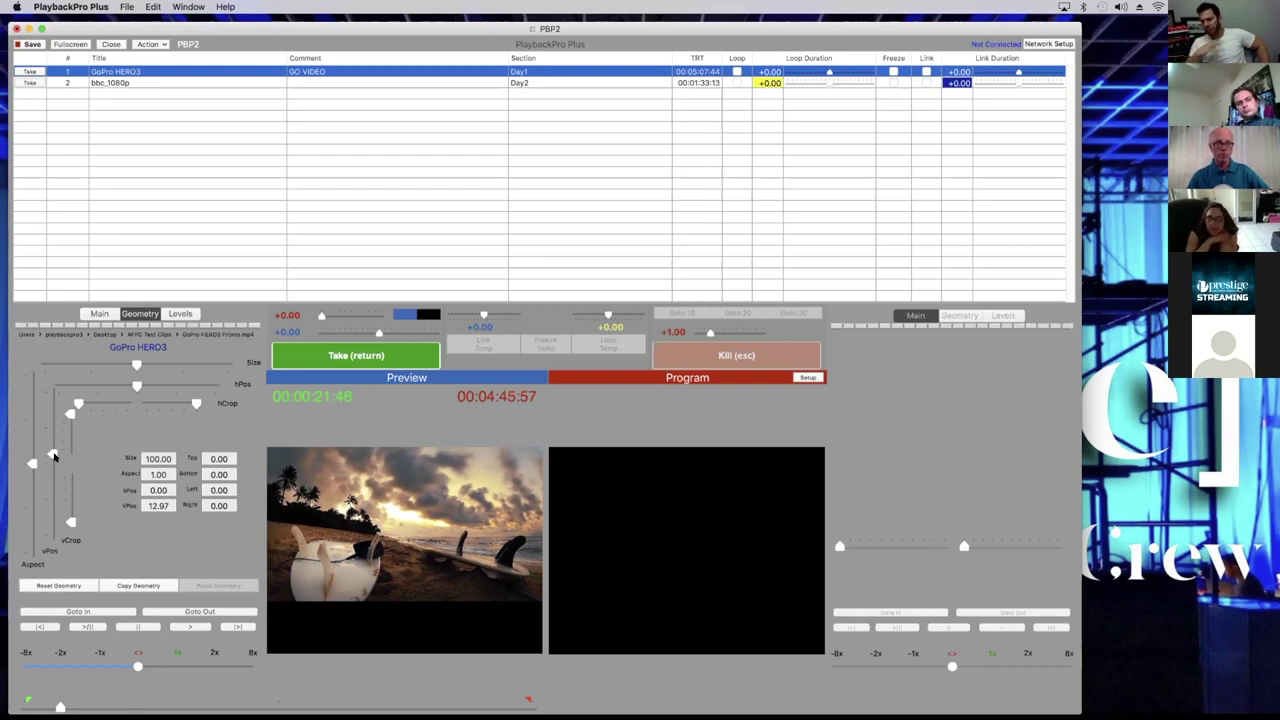
pyautogui.click(61, 586)
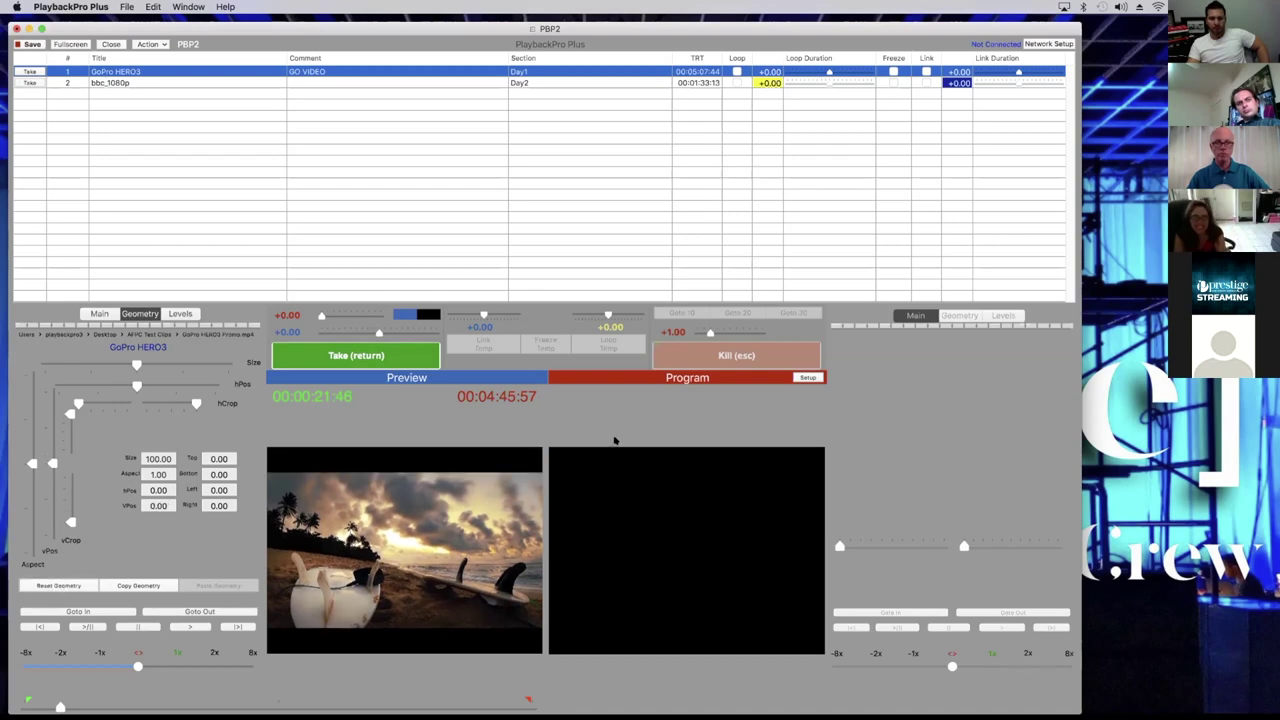
# Set the Program output to 1,920 × 1080, refresh 60, non-interlaced, and acknowledge the aspect ratio change
pyautogui.click(814, 377)
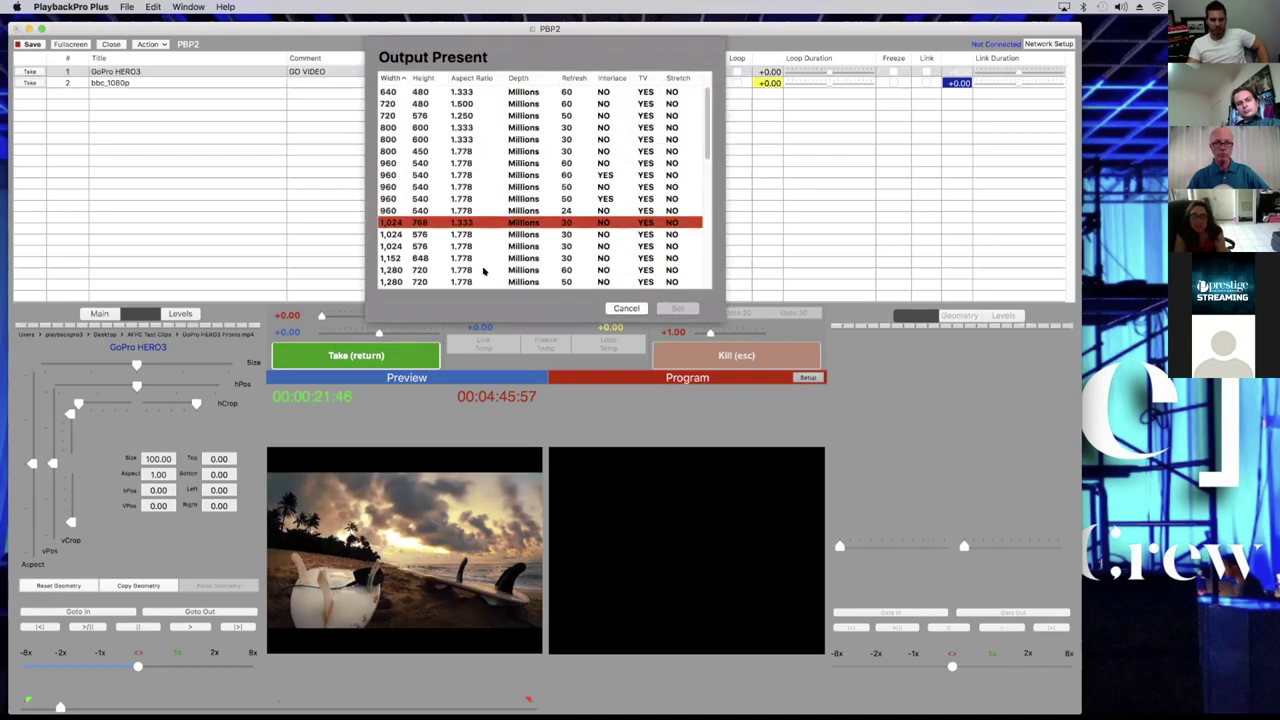
pyautogui.scroll(-8, 482, 229)
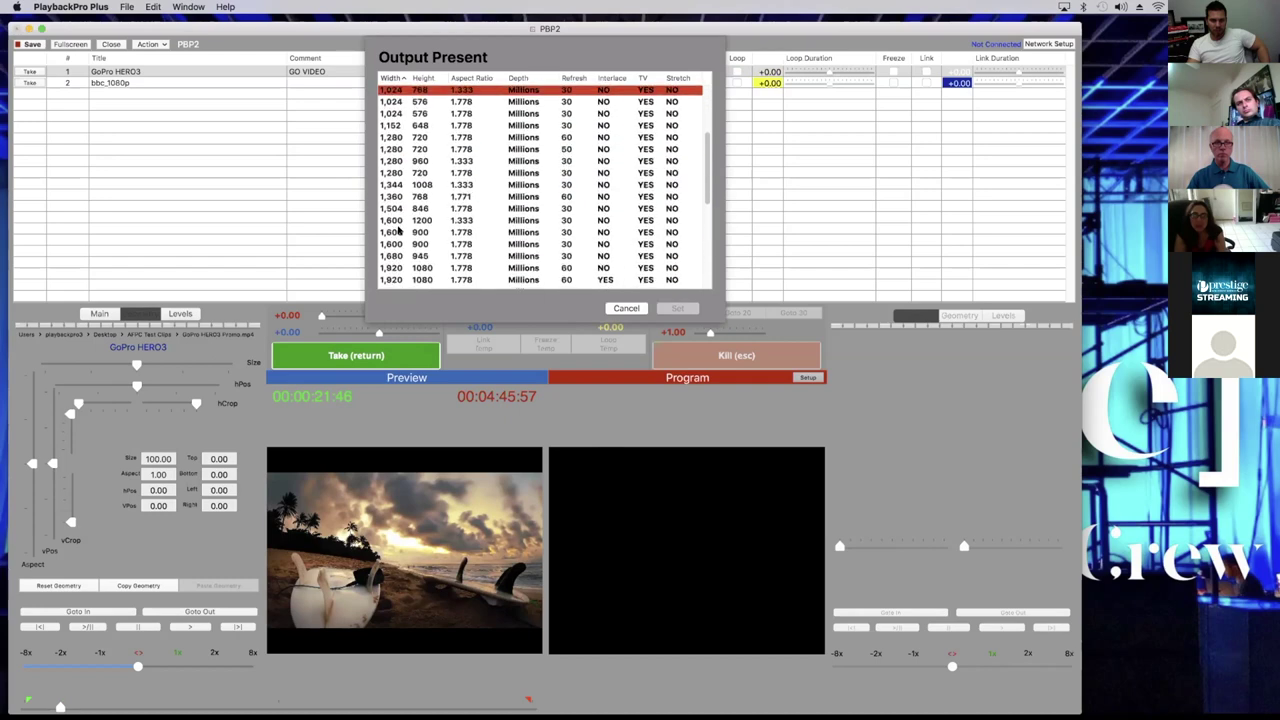
pyautogui.scroll(-2, 400, 228)
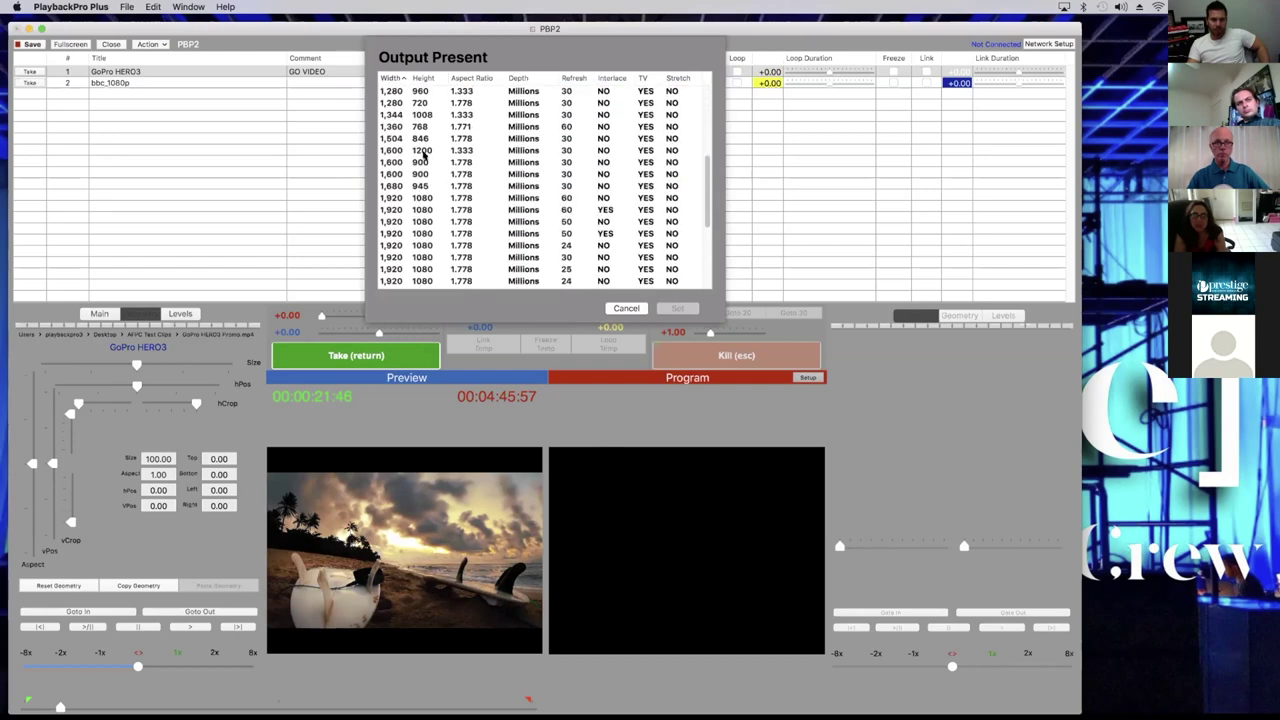
pyautogui.click(428, 197)
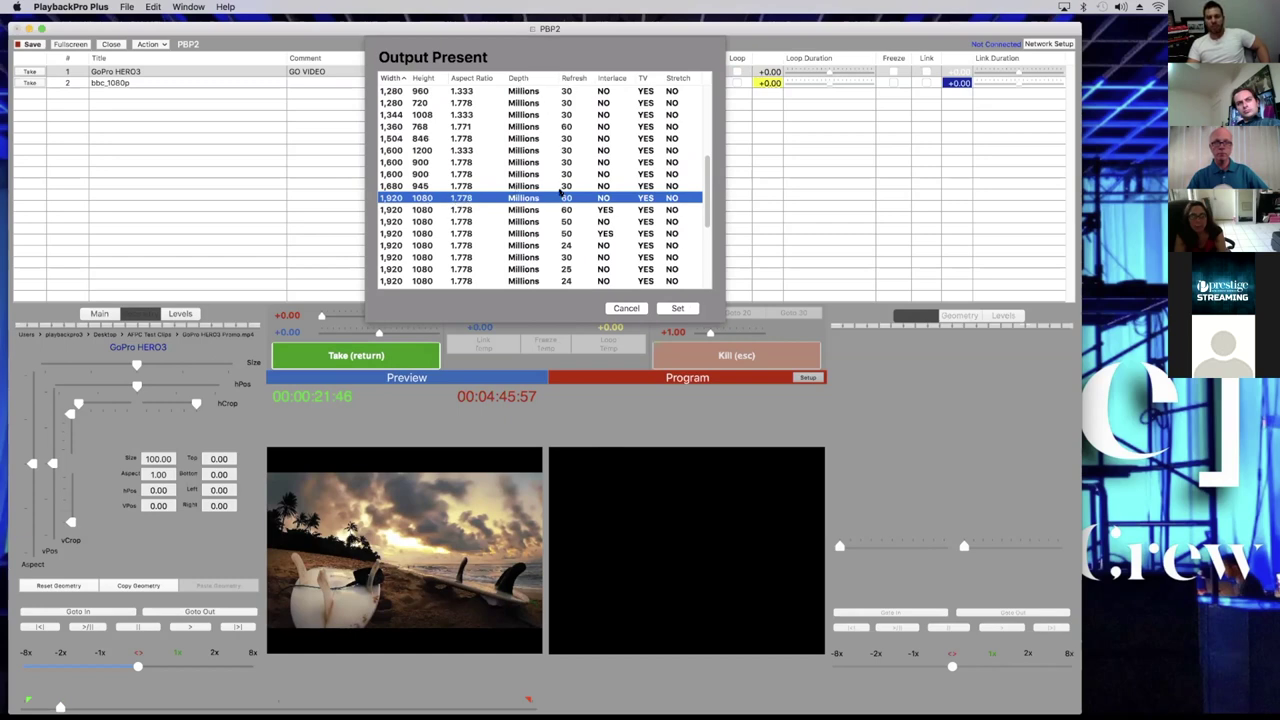
pyautogui.click(573, 246)
pyautogui.click(574, 209)
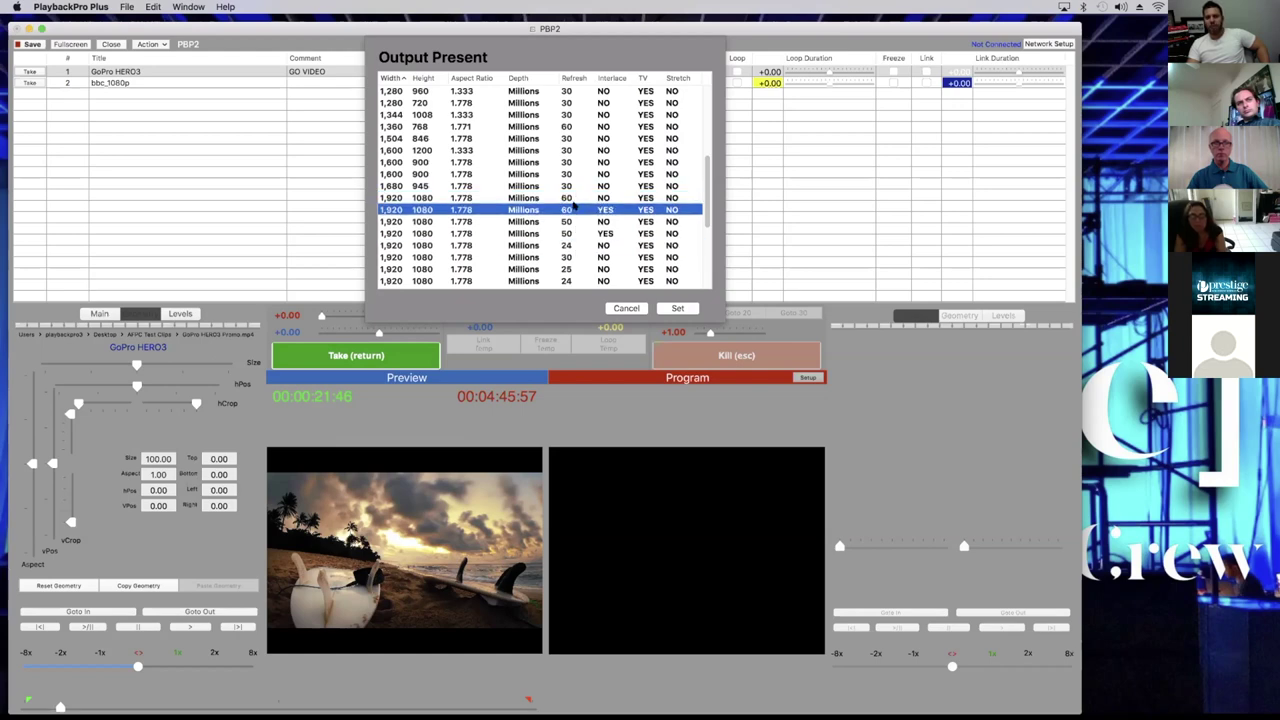
pyautogui.click(574, 198)
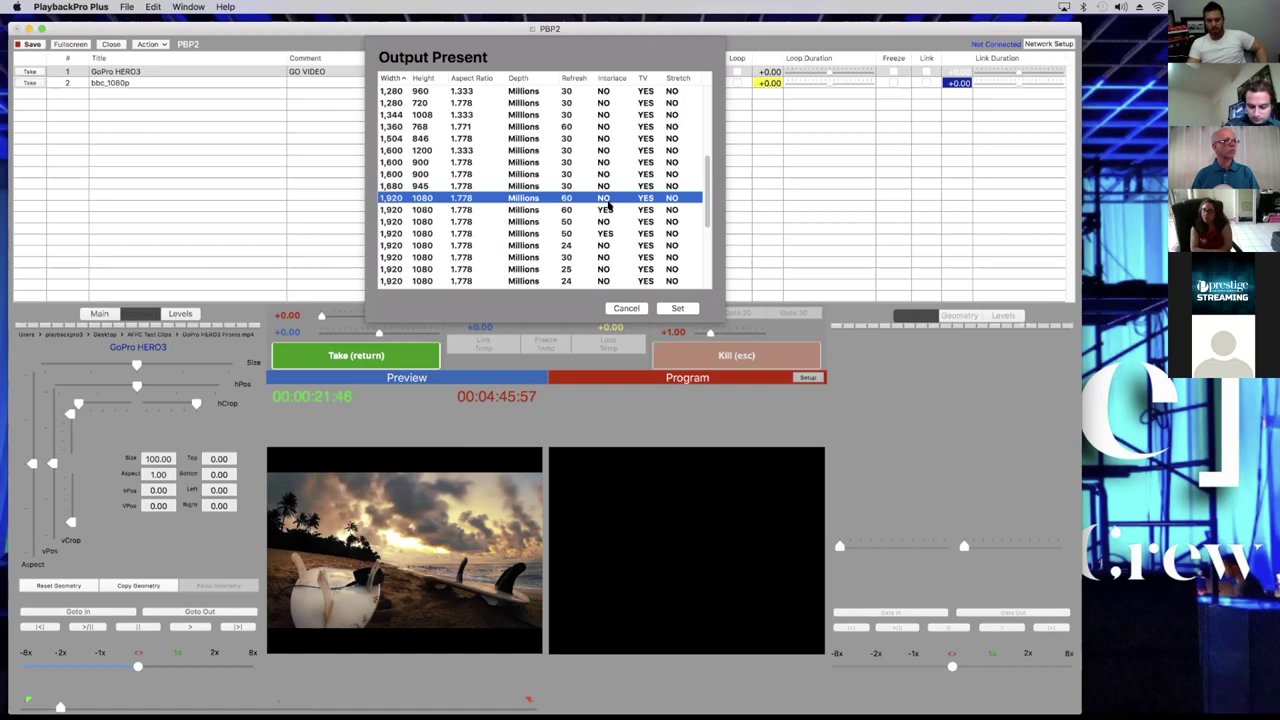
pyautogui.click(678, 308)
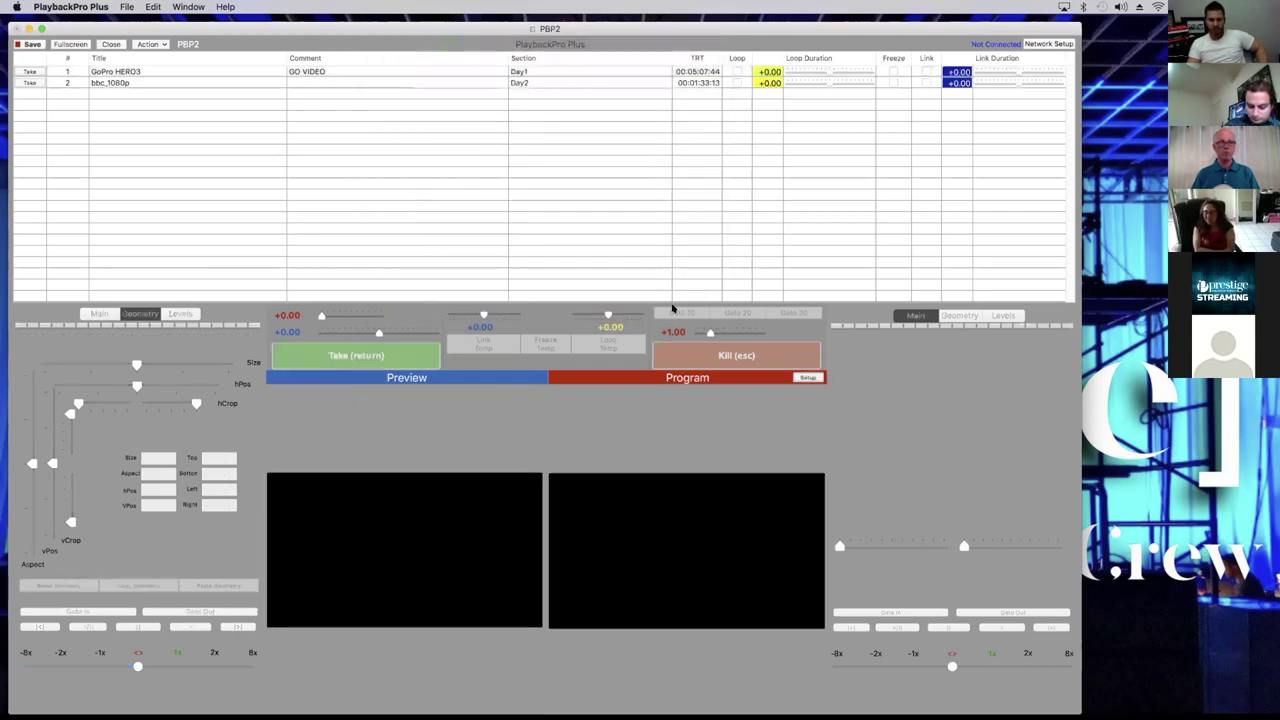
pyautogui.click(638, 99)
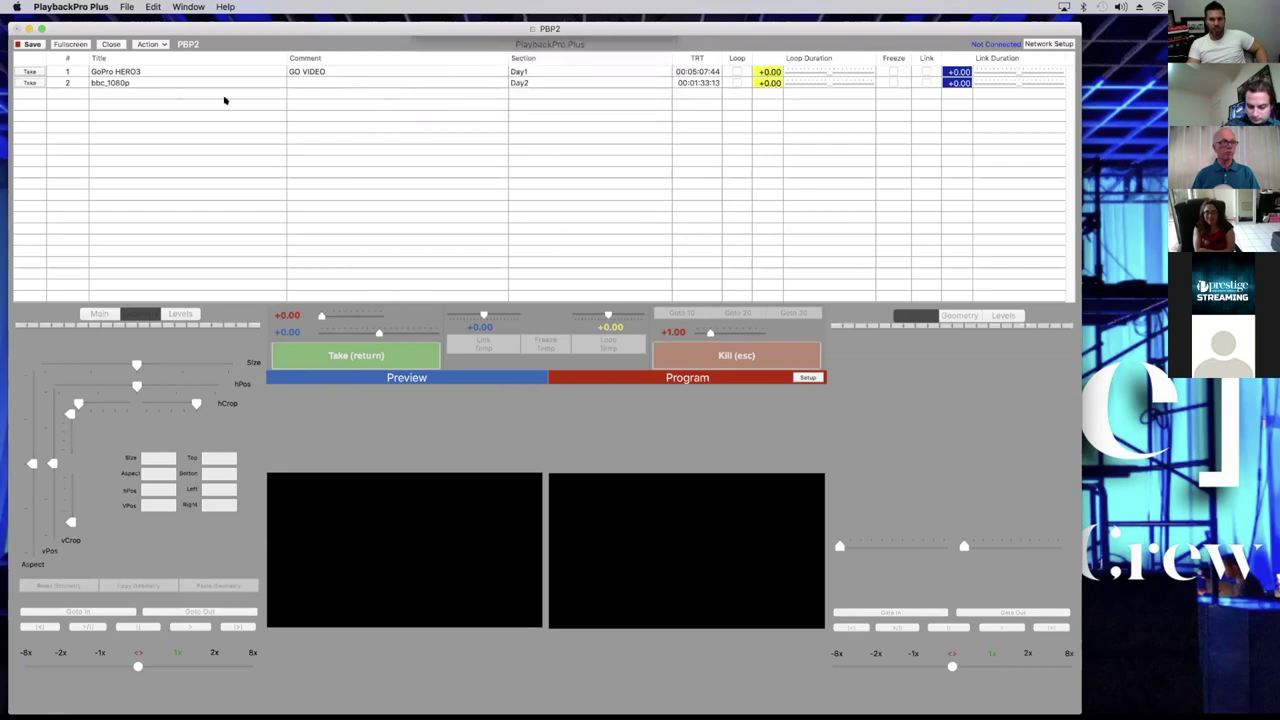
# Cue GoPro HERO3 at about 00:00:52 in Preview and show its main clip settings
pyautogui.click(156, 72)
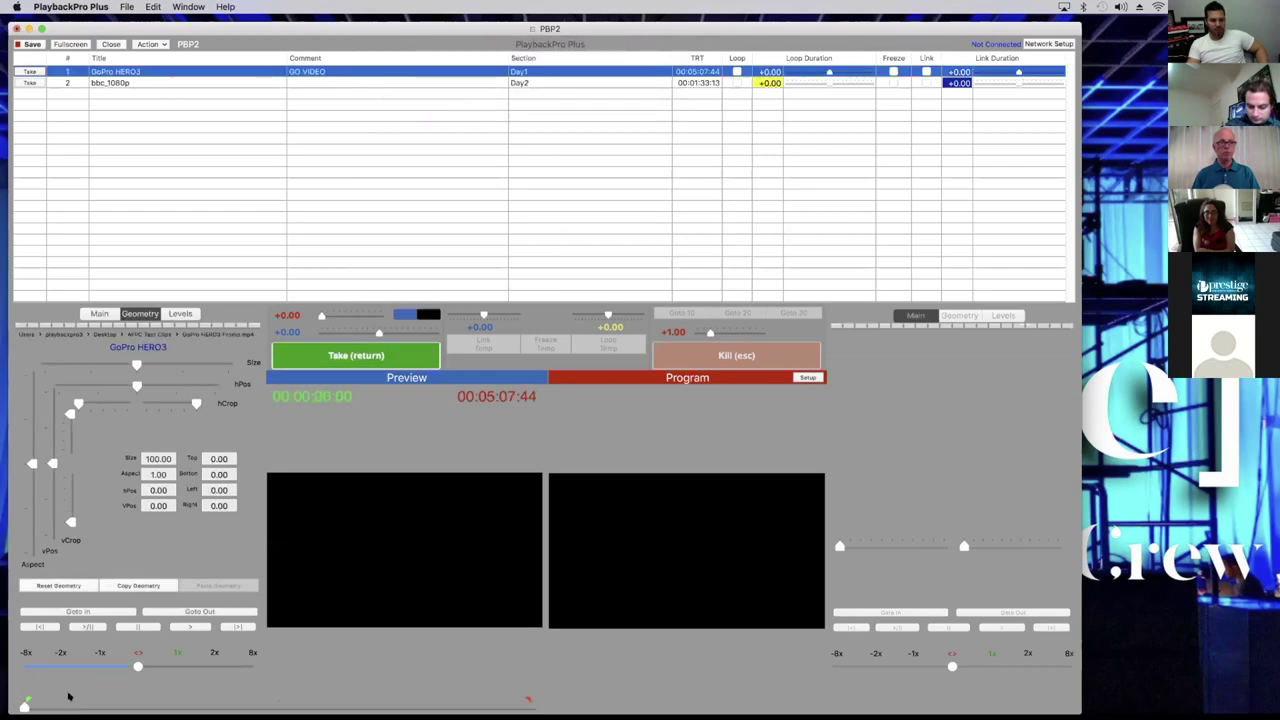
pyautogui.moveTo(24, 706); pyautogui.dragTo(111, 706)
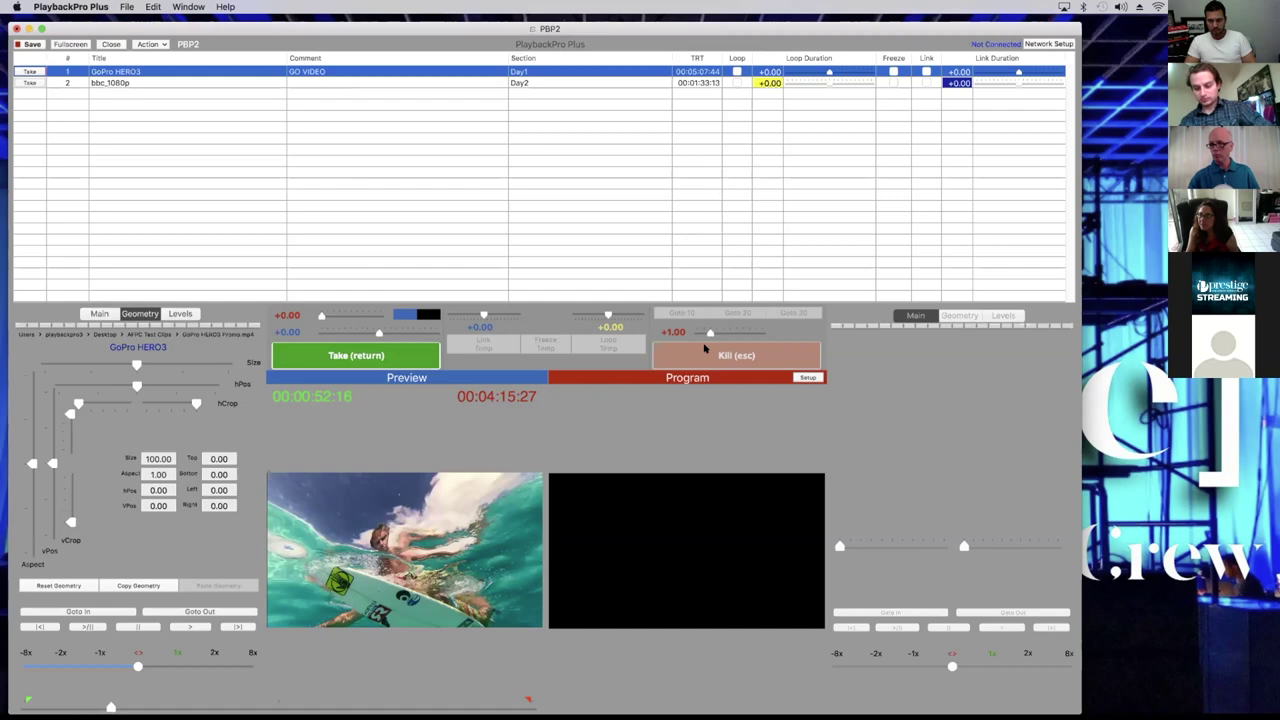
pyautogui.click(99, 314)
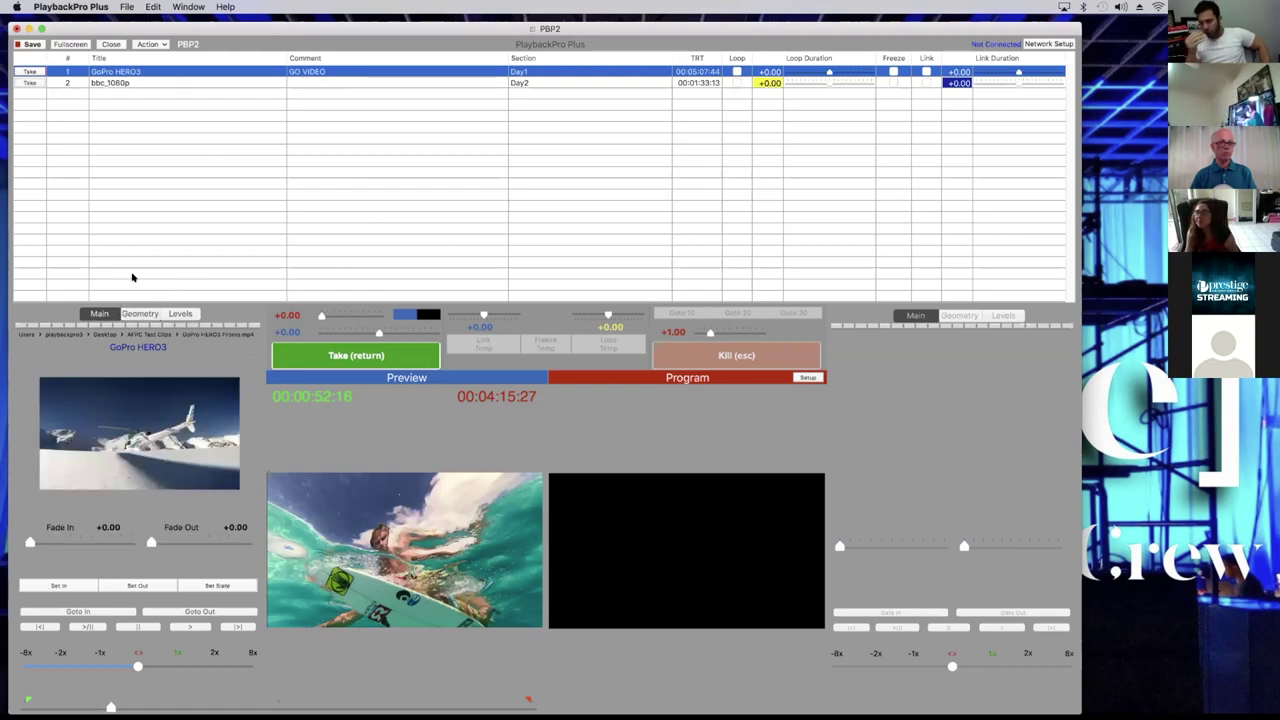
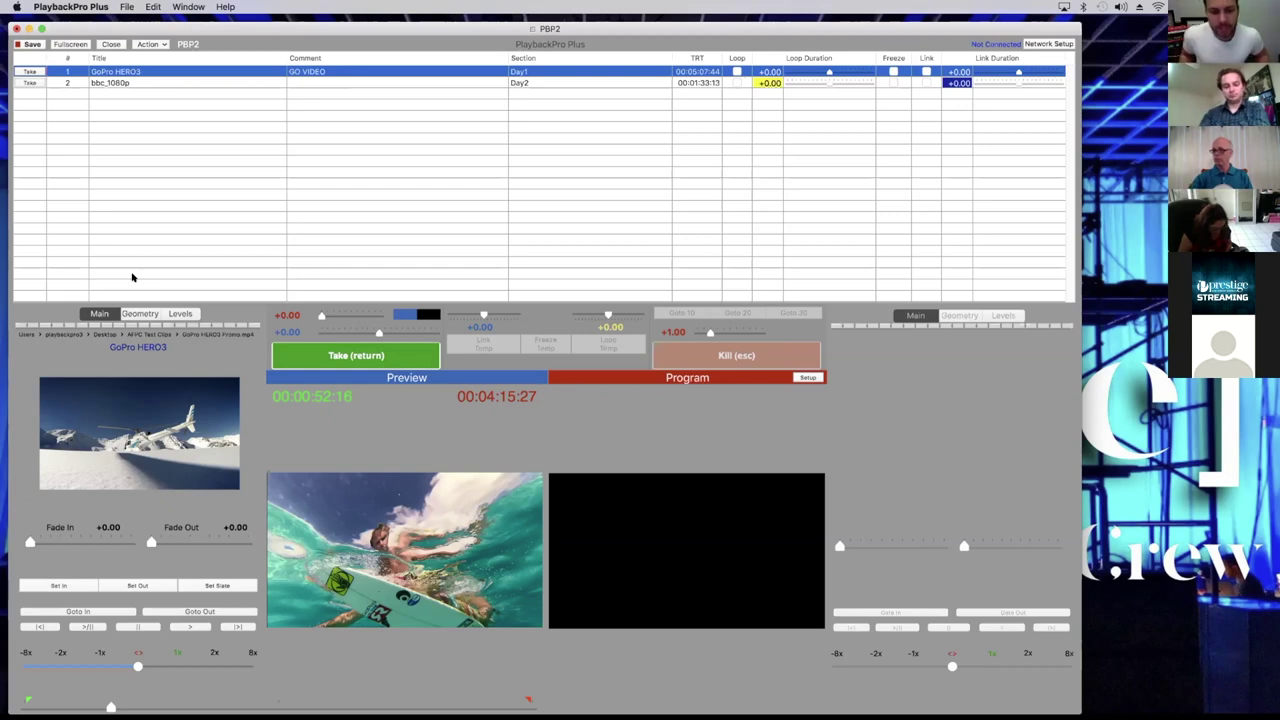
# Lower GoPro HERO3's Volume to about 5 in the Preview levels and return to its main settings
pyautogui.click(183, 314)
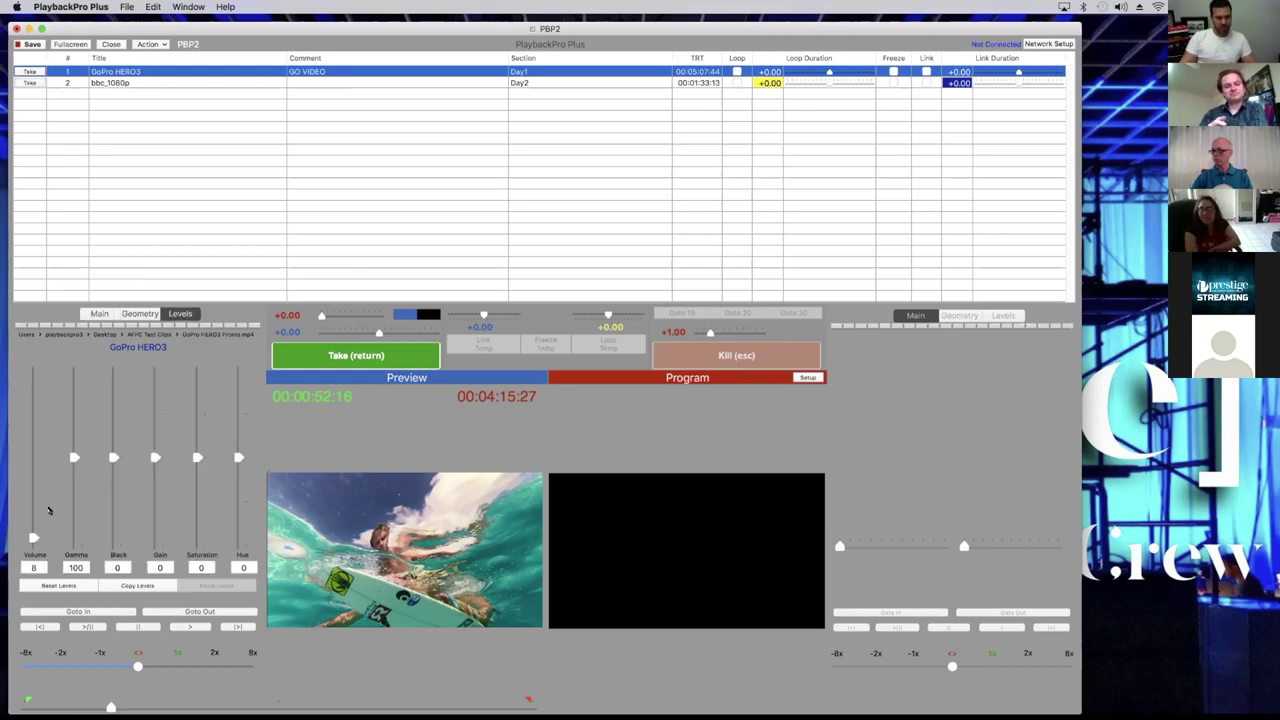
pyautogui.moveTo(32, 539); pyautogui.dragTo(32, 541)
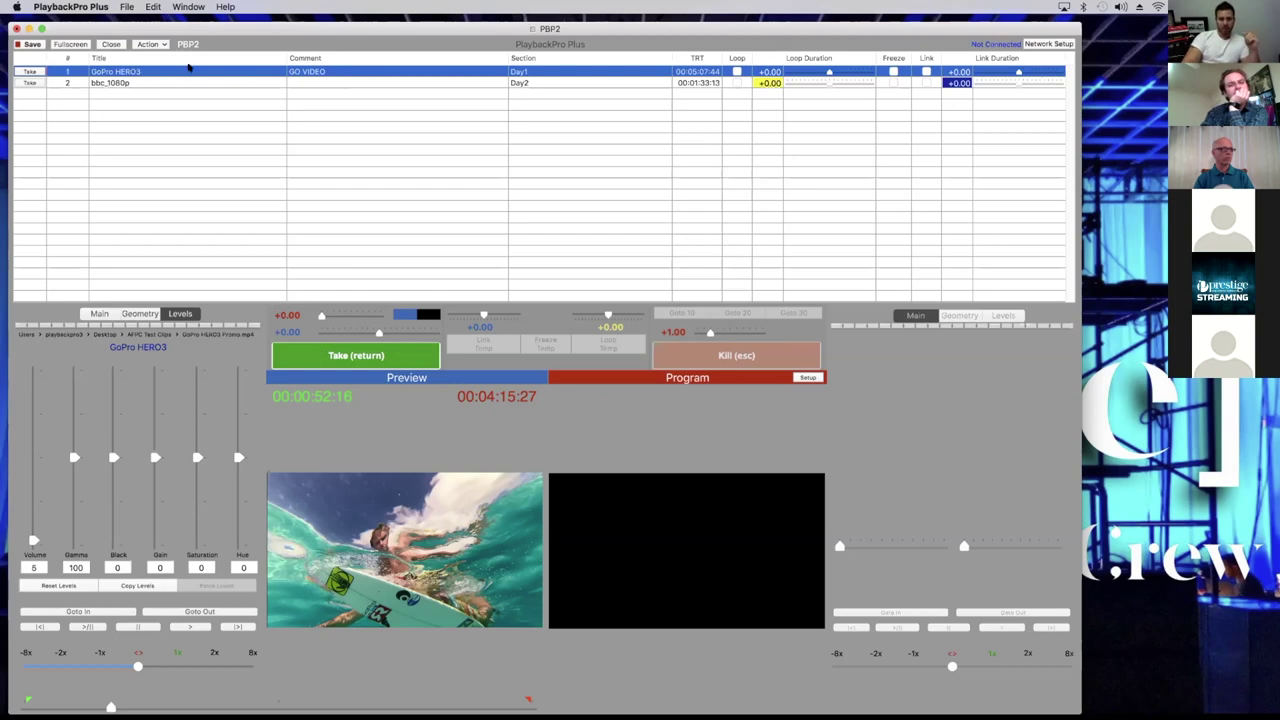
pyautogui.click(103, 311)
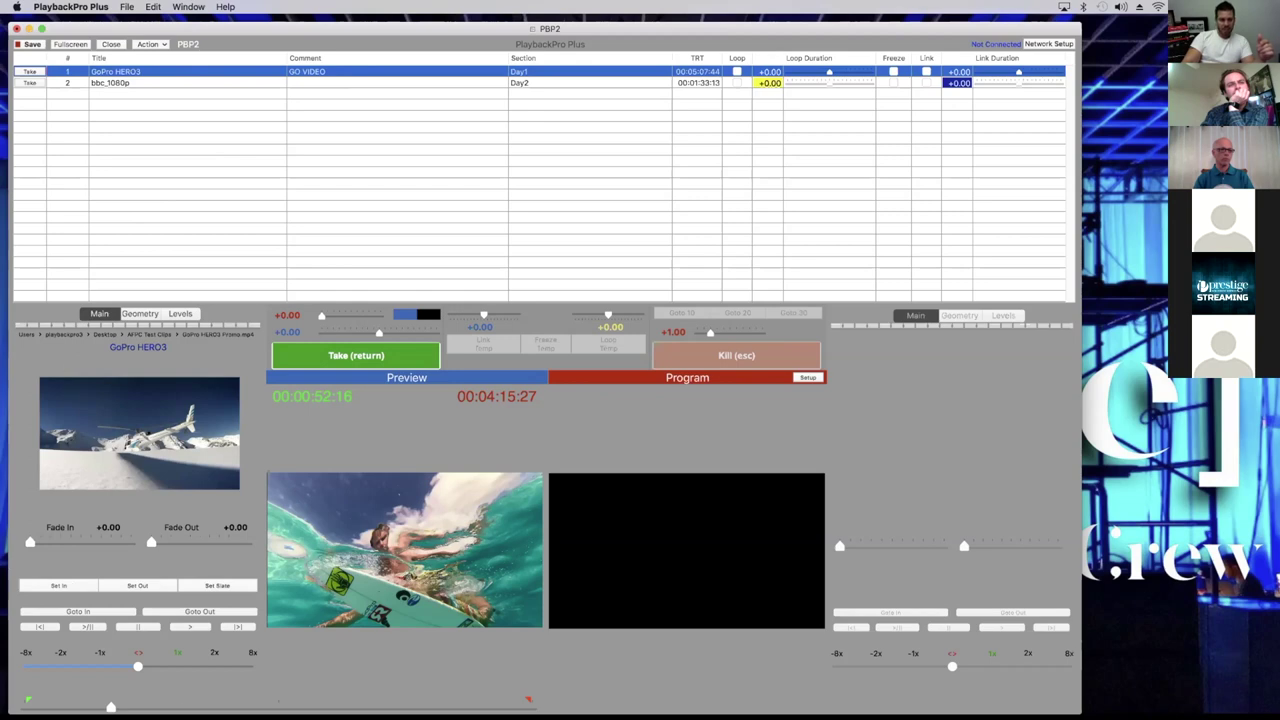
# Rewind GoPro HERO3 to its start in Preview and take it to Program
pyautogui.moveTo(110, 707); pyautogui.dragTo(26, 707)
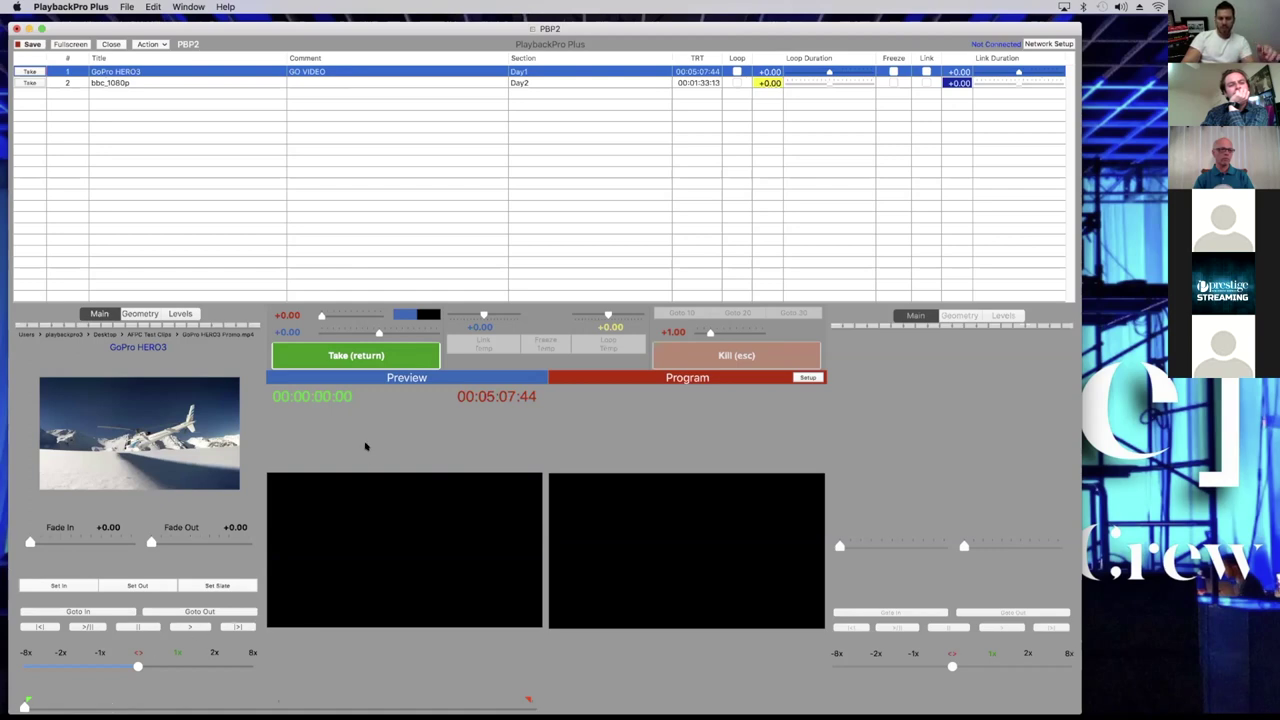
pyautogui.click(356, 356)
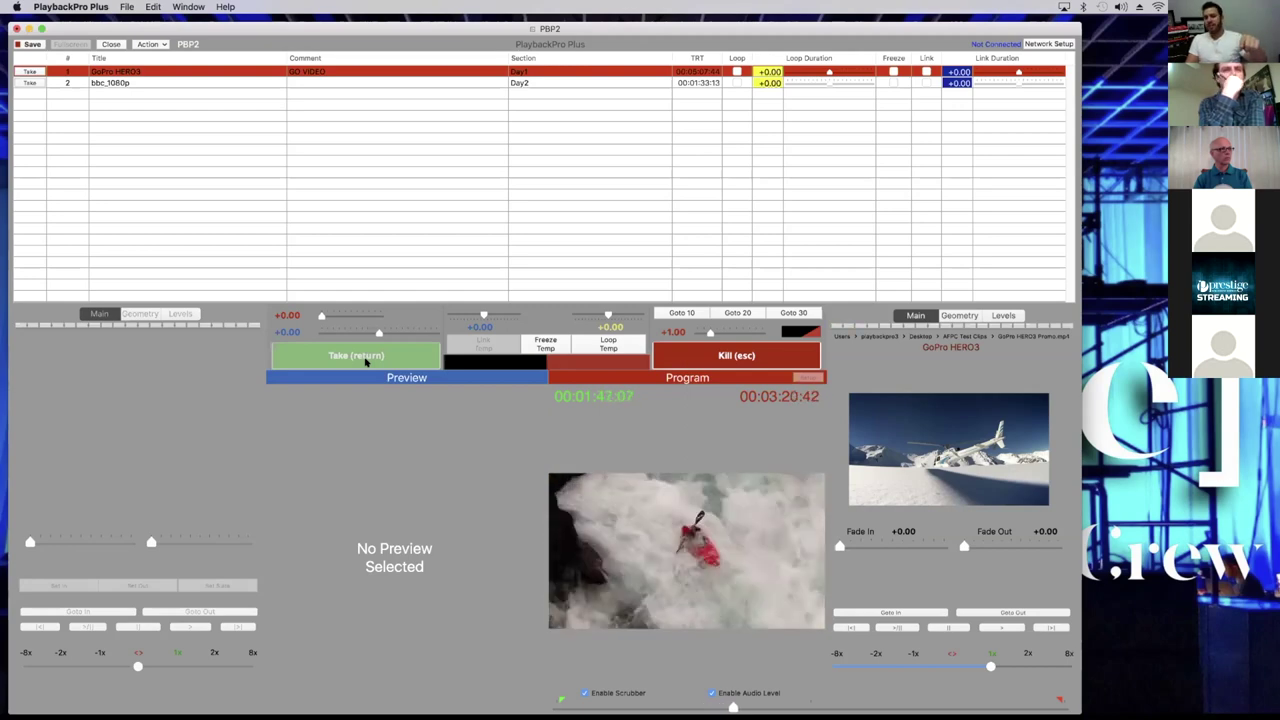
# Lower the playing clip's Volume to about 4.69 in the Program levels and return to its main settings
pyautogui.click(1001, 315)
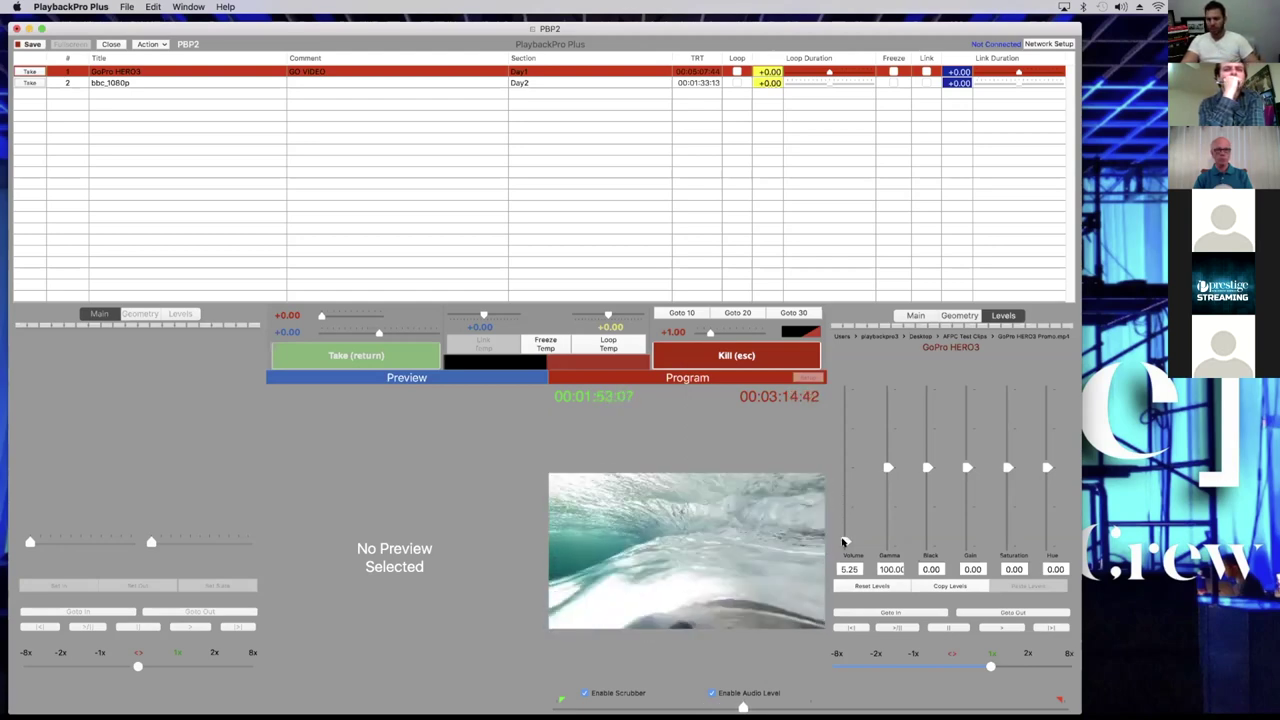
pyautogui.moveTo(843, 541); pyautogui.dragTo(845, 544)
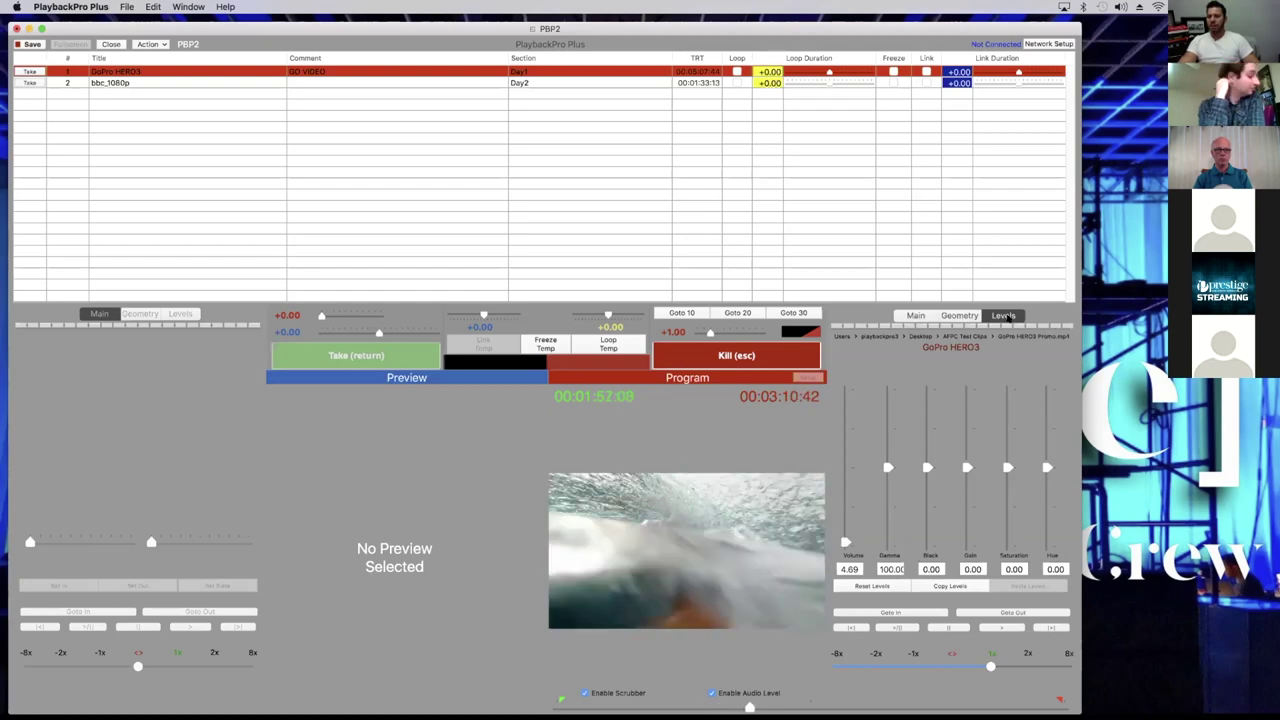
pyautogui.click(915, 316)
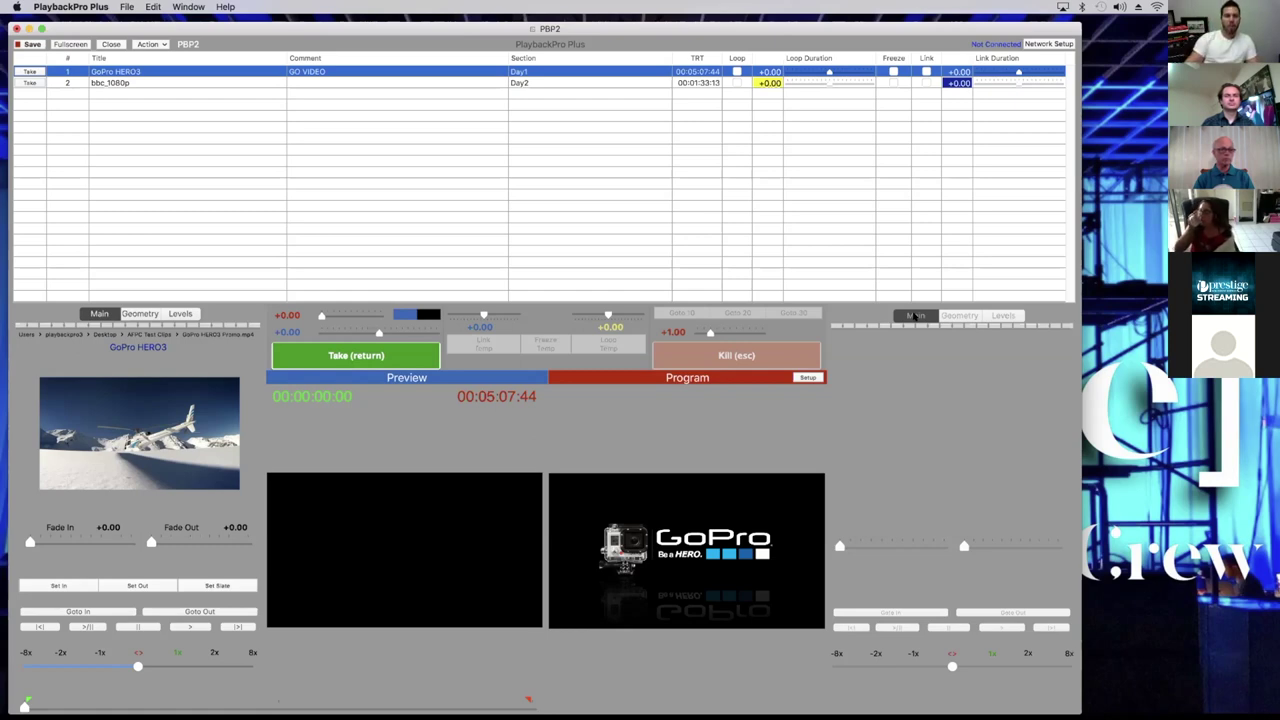
# Take GoPro HERO3 to Program again and jump playback to the clip's last 30 seconds
pyautogui.moveTo(491, 31)
pyautogui.mouseDown()
pyautogui.moveTo(516, 30)
pyautogui.moveTo(494, 29)
pyautogui.mouseUp()
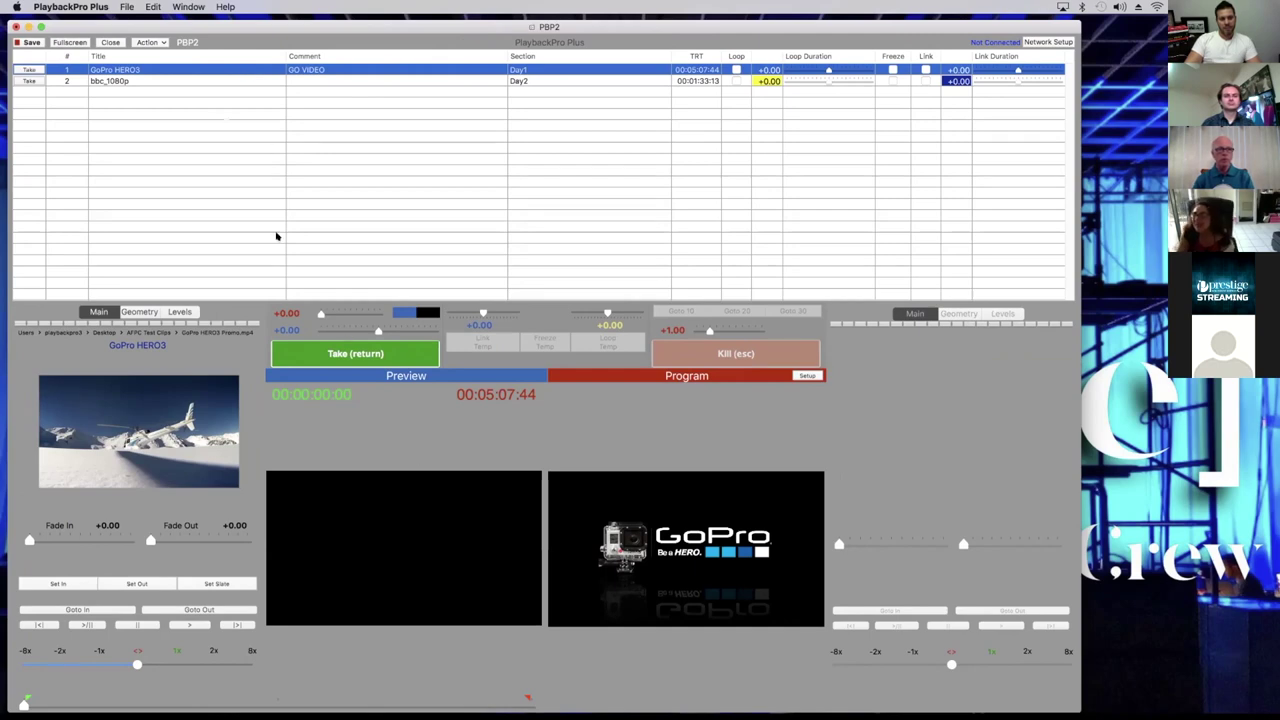
pyautogui.click(195, 78)
pyautogui.click(194, 70)
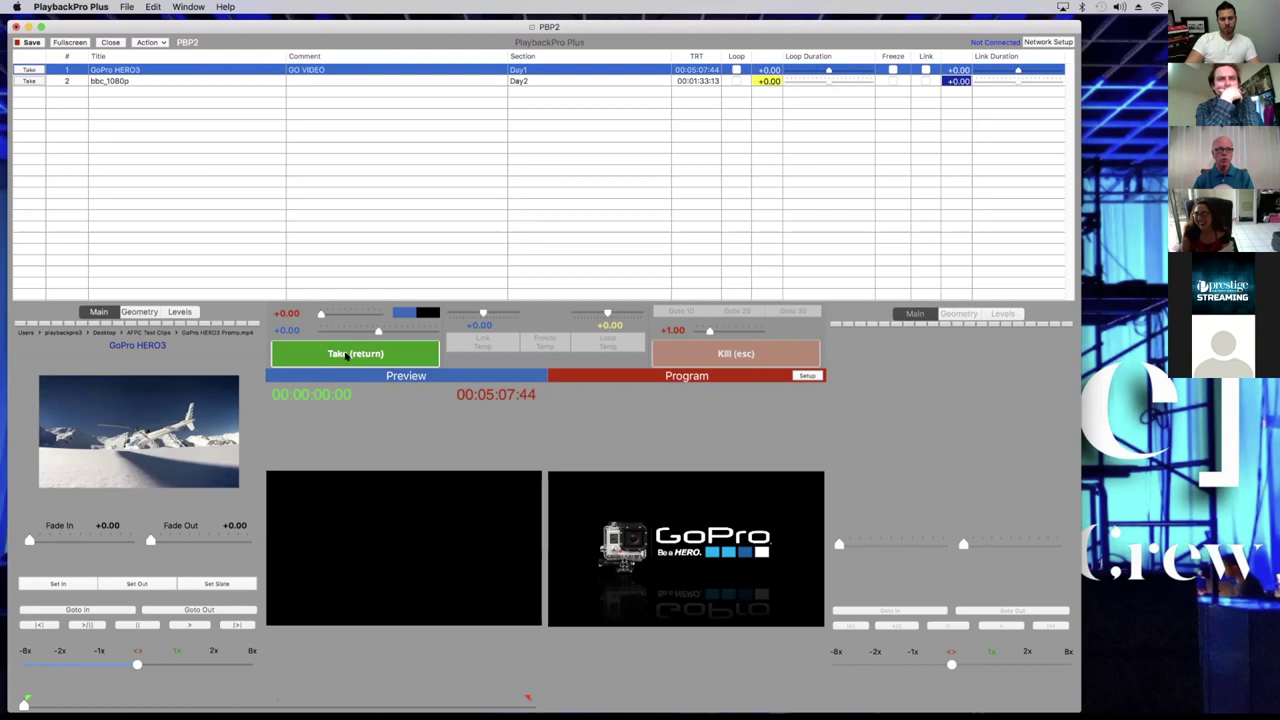
pyautogui.click(346, 355)
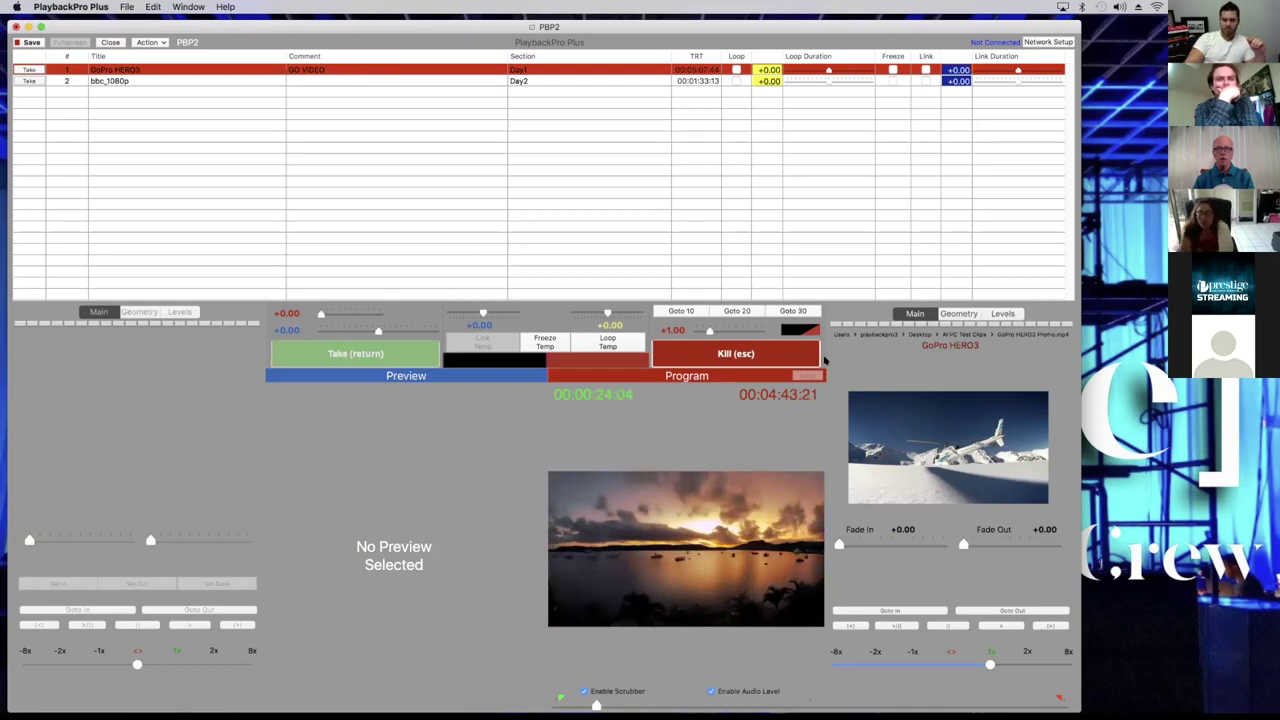
pyautogui.click(795, 312)
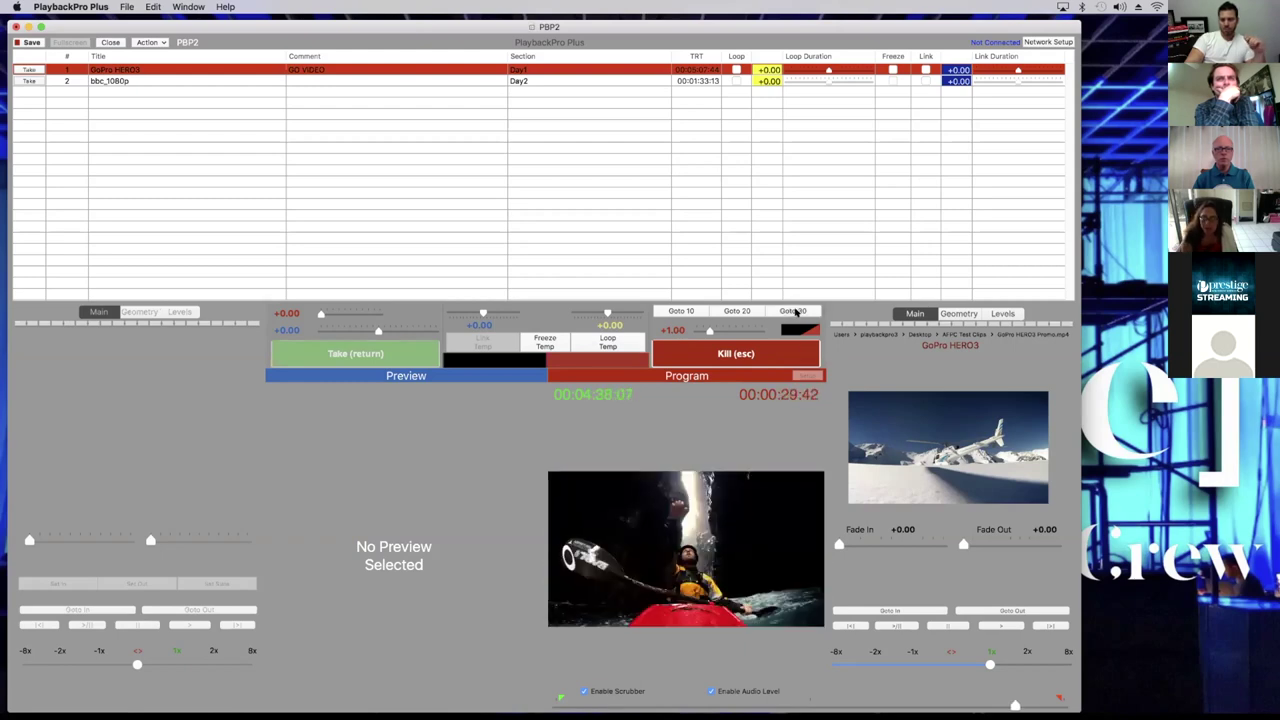